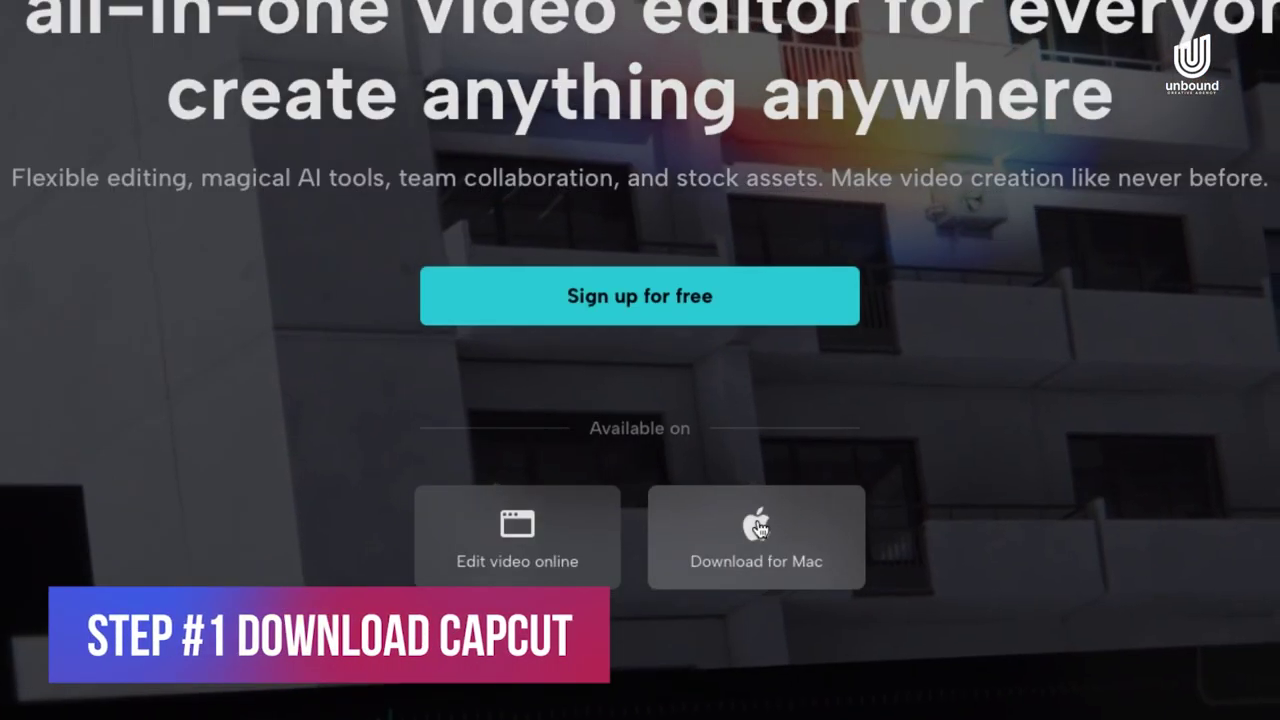
# Step: Download CapCut for Mac, open the downloaded disk image and install CapCut.app into Applications
pyautogui.click(758, 527)
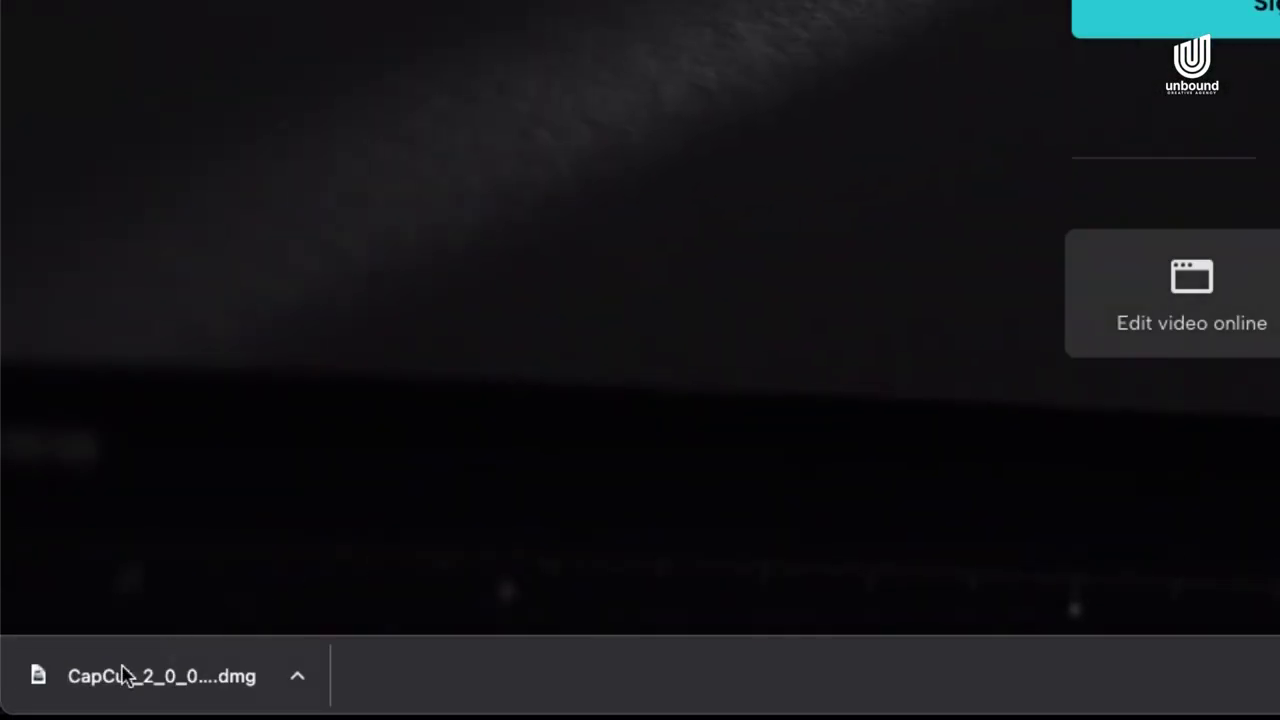
pyautogui.click(124, 676)
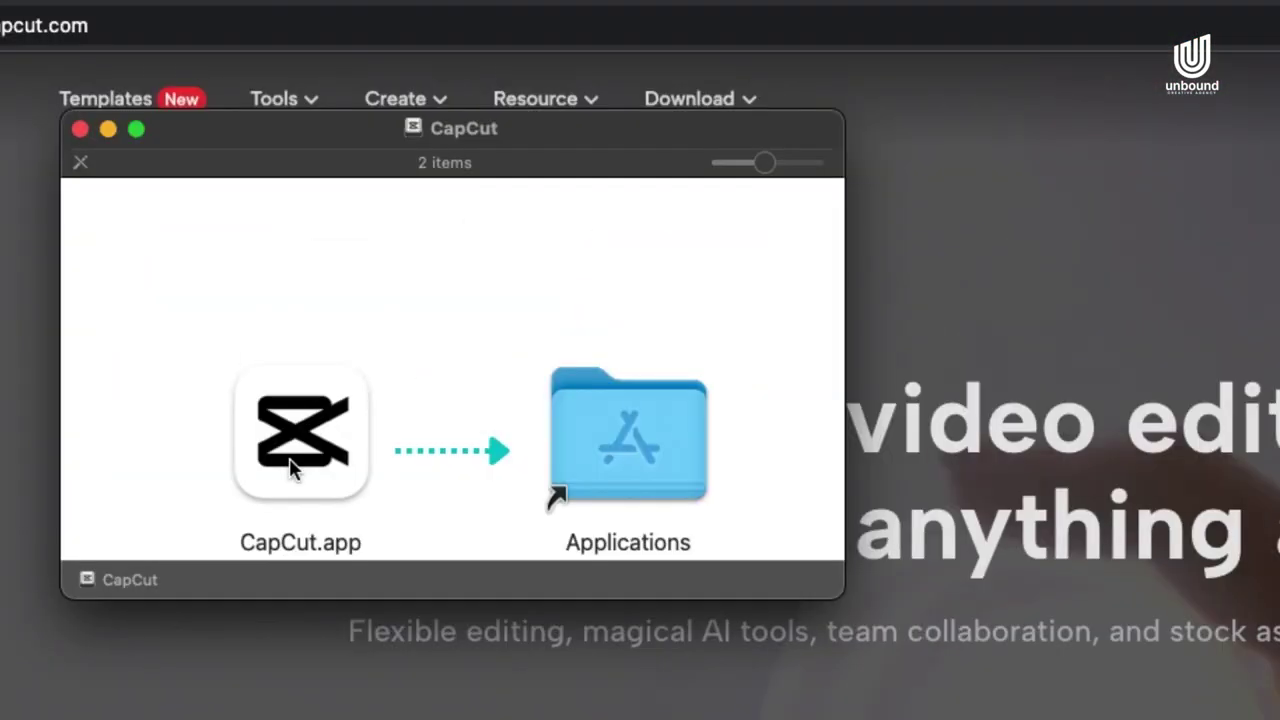
pyautogui.moveTo(292, 470); pyautogui.dragTo(628, 442)
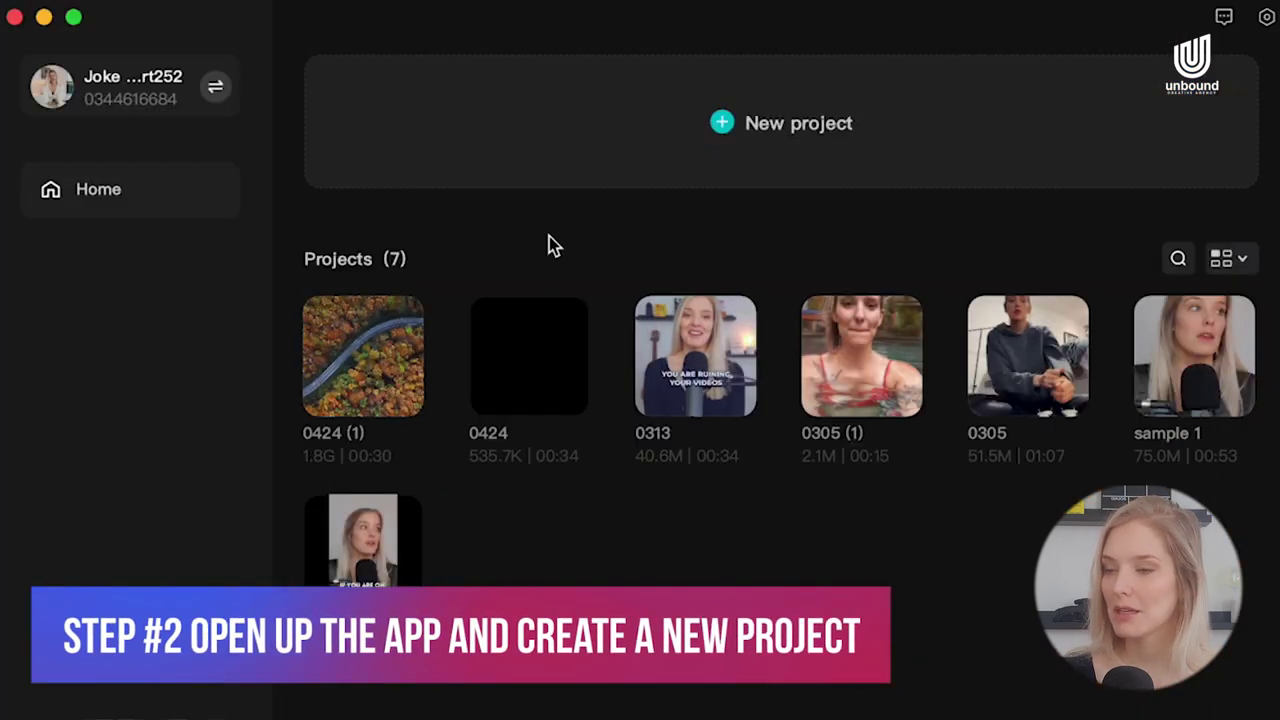
# Step: Create a new project and import "Social Content Script 14 Raw Edit 2.mp4" from Downloads
pyautogui.click(758, 129)
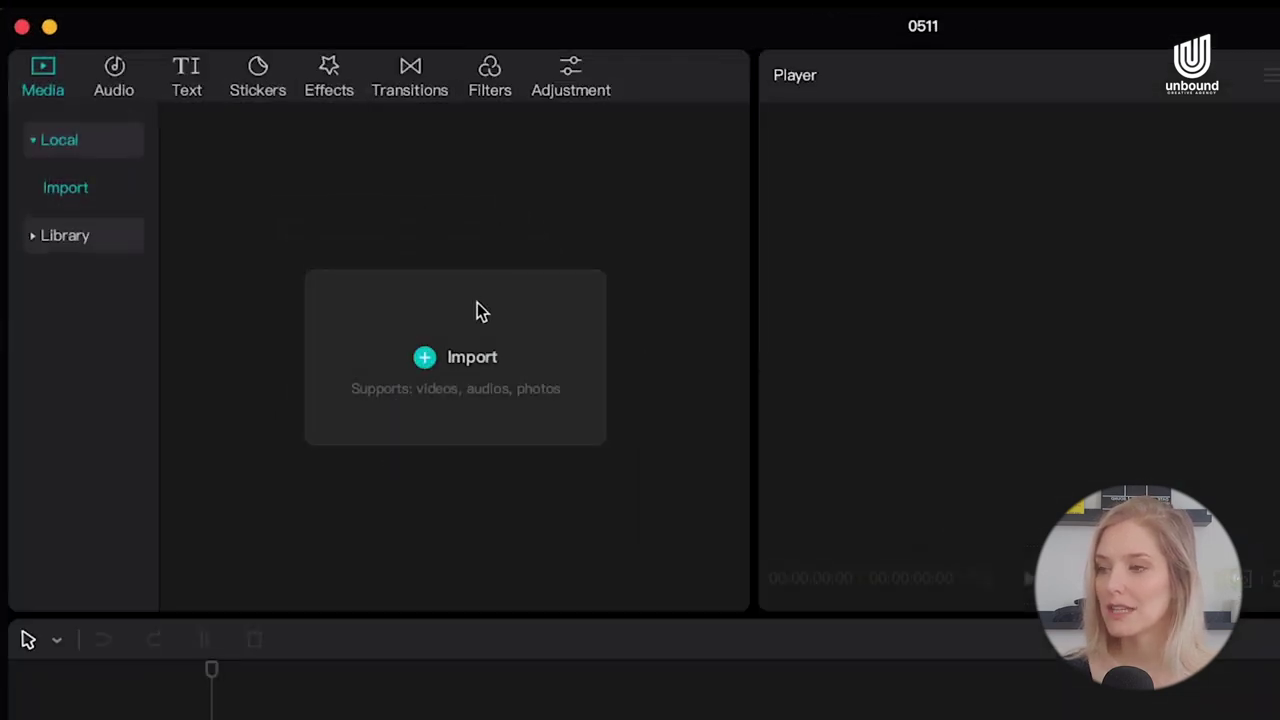
pyautogui.click(431, 360)
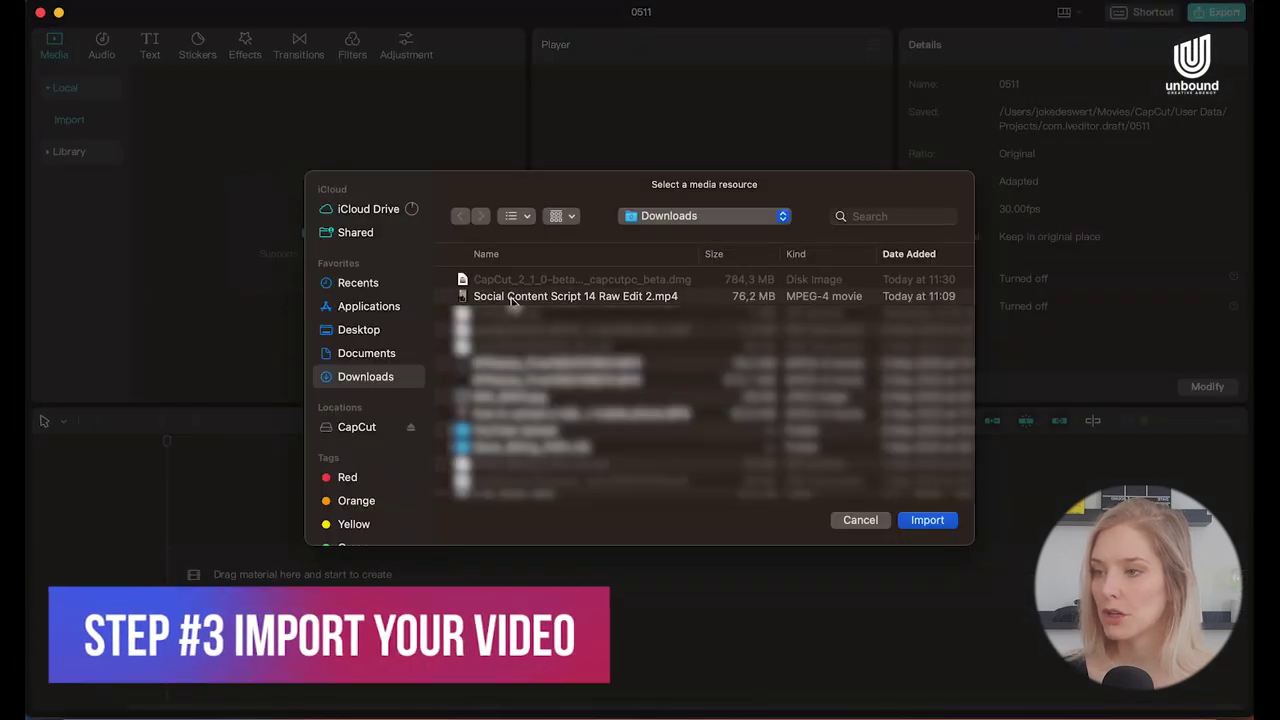
pyautogui.click(512, 297)
pyautogui.click(924, 521)
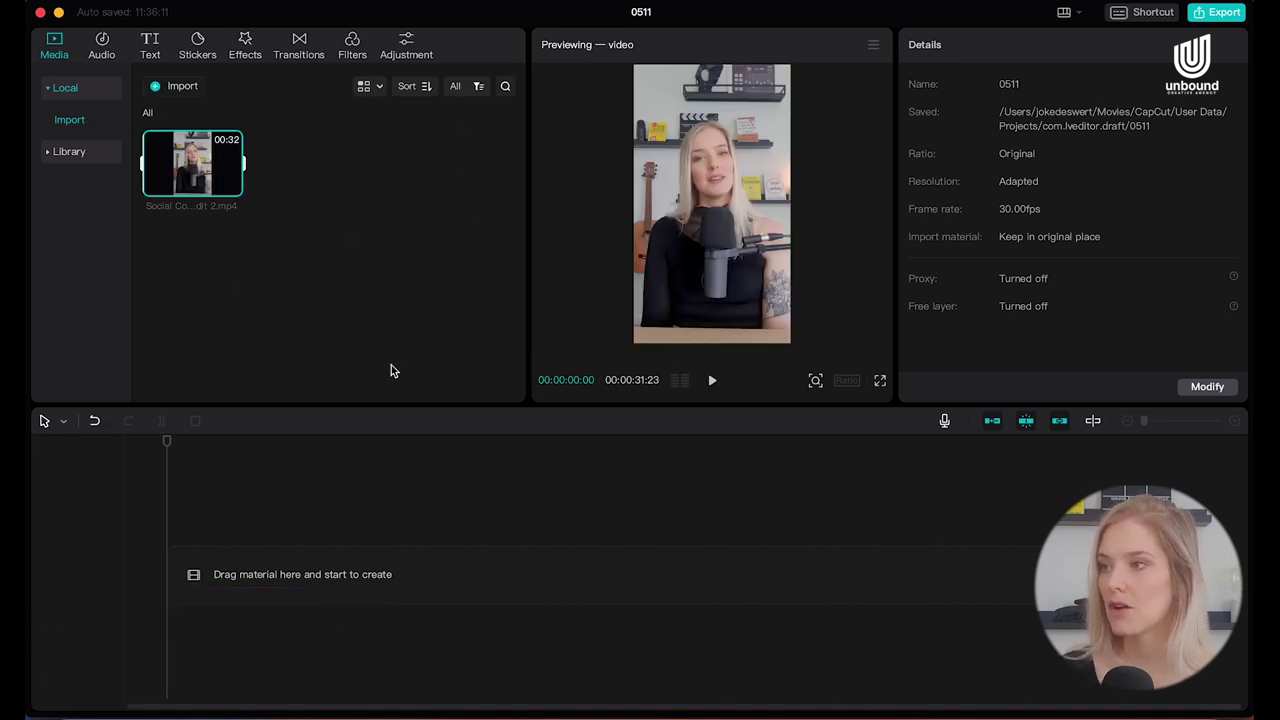
# Step: Place the imported video at the start of the timeline
pyautogui.moveTo(197, 176)
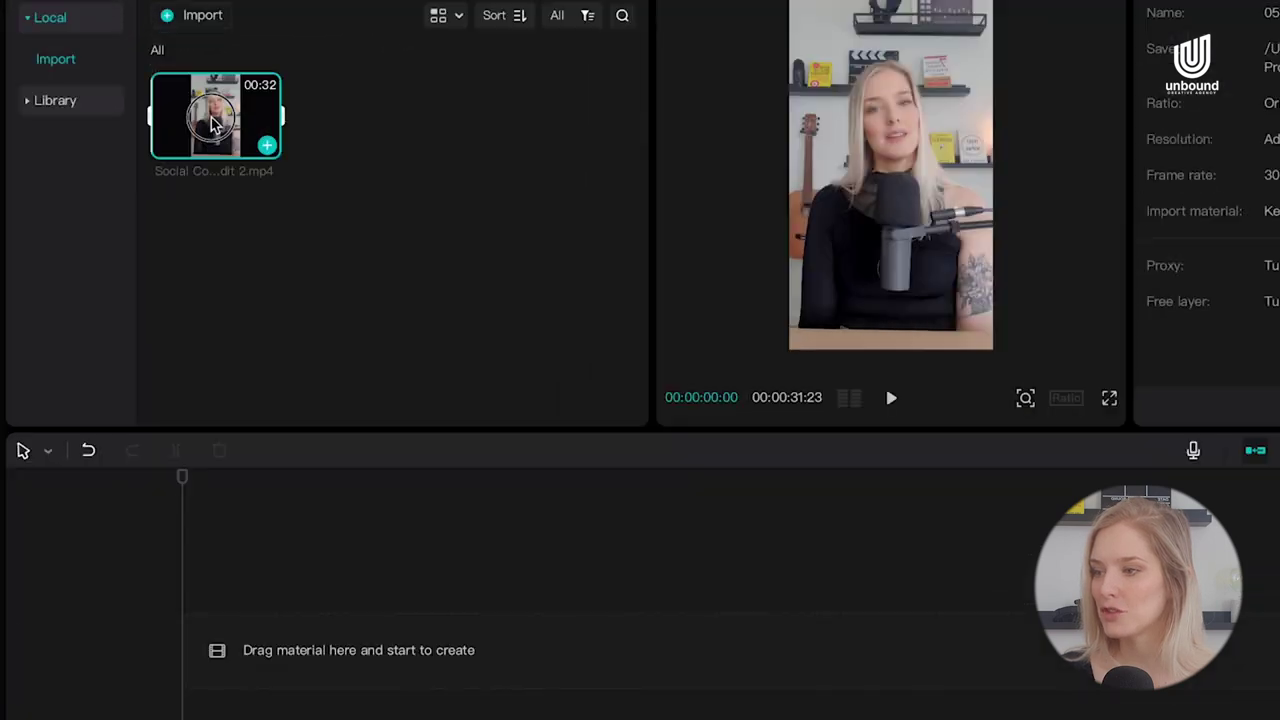
pyautogui.moveTo(190, 170); pyautogui.dragTo(167, 582)
pyautogui.moveTo(182, 658); pyautogui.dragTo(183, 658)
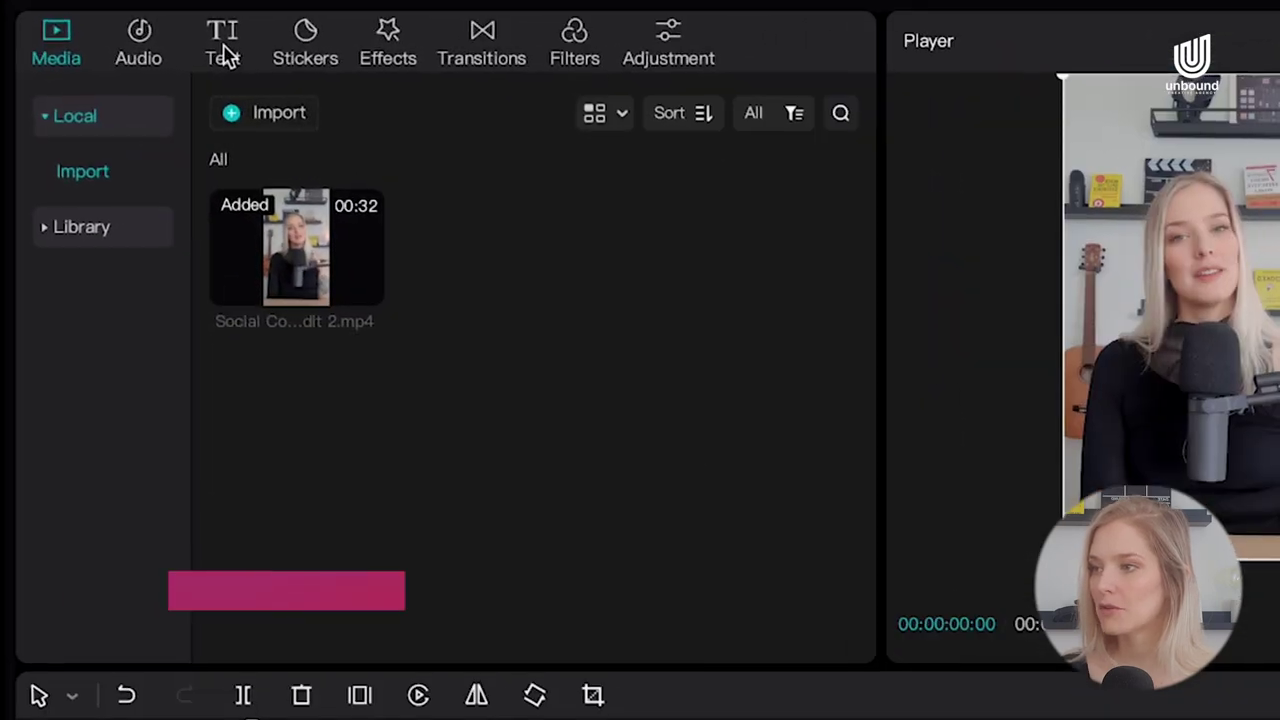
# Step: Generate English auto captions for the video without clearing current subtitles
pyautogui.click(235, 60)
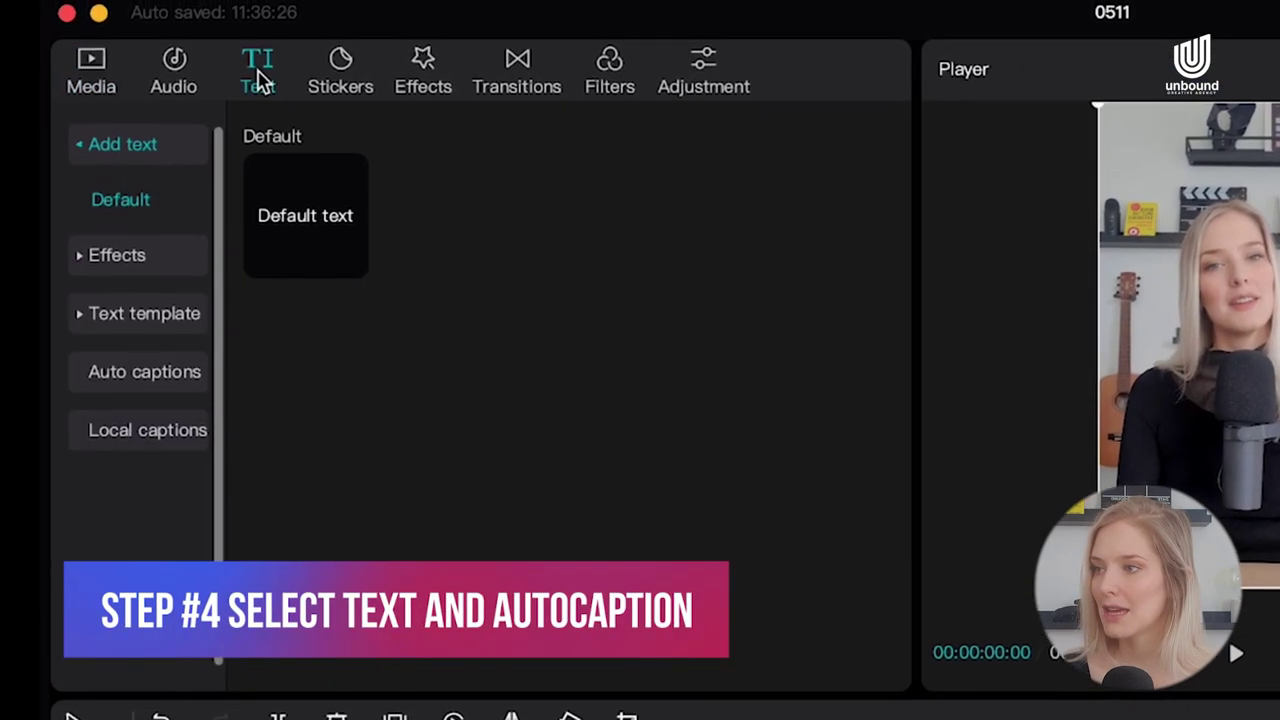
pyautogui.click(132, 384)
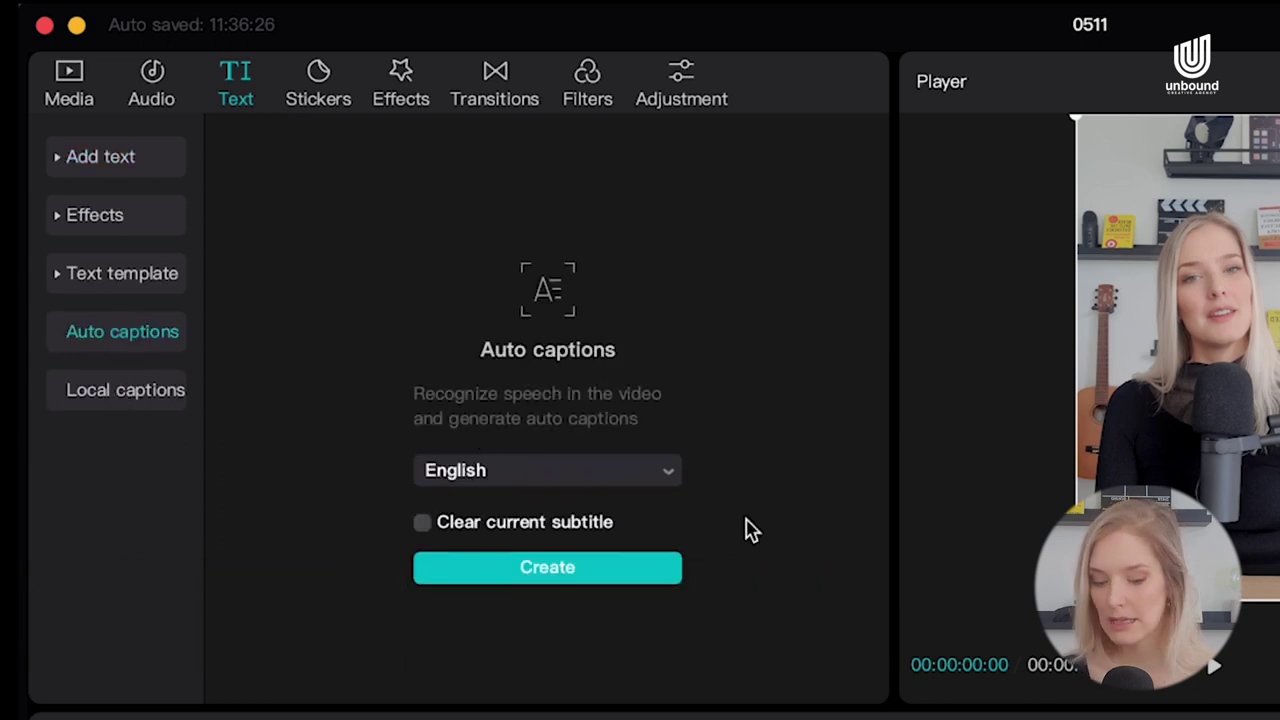
pyautogui.click(649, 577)
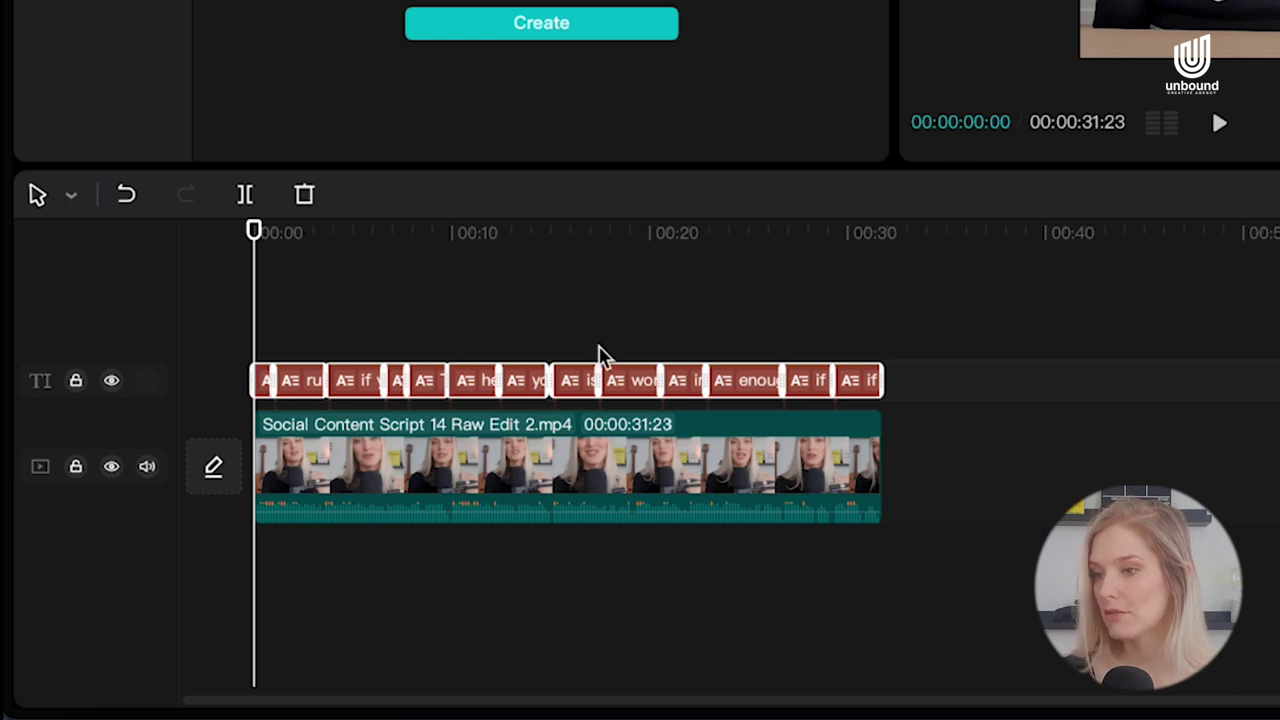
# Step: Play the opening seconds and look through the generated caption segments along the timeline
pyautogui.press('XF86AudioRaiseVolume')
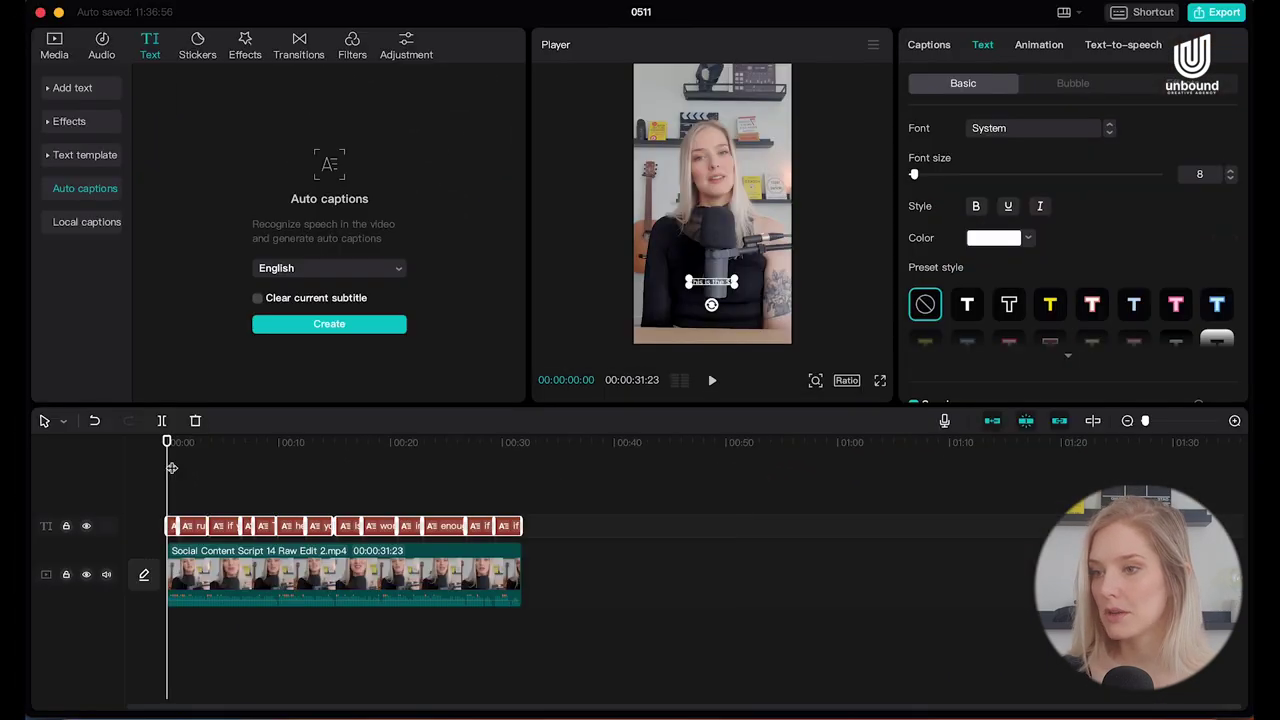
pyautogui.press('space')
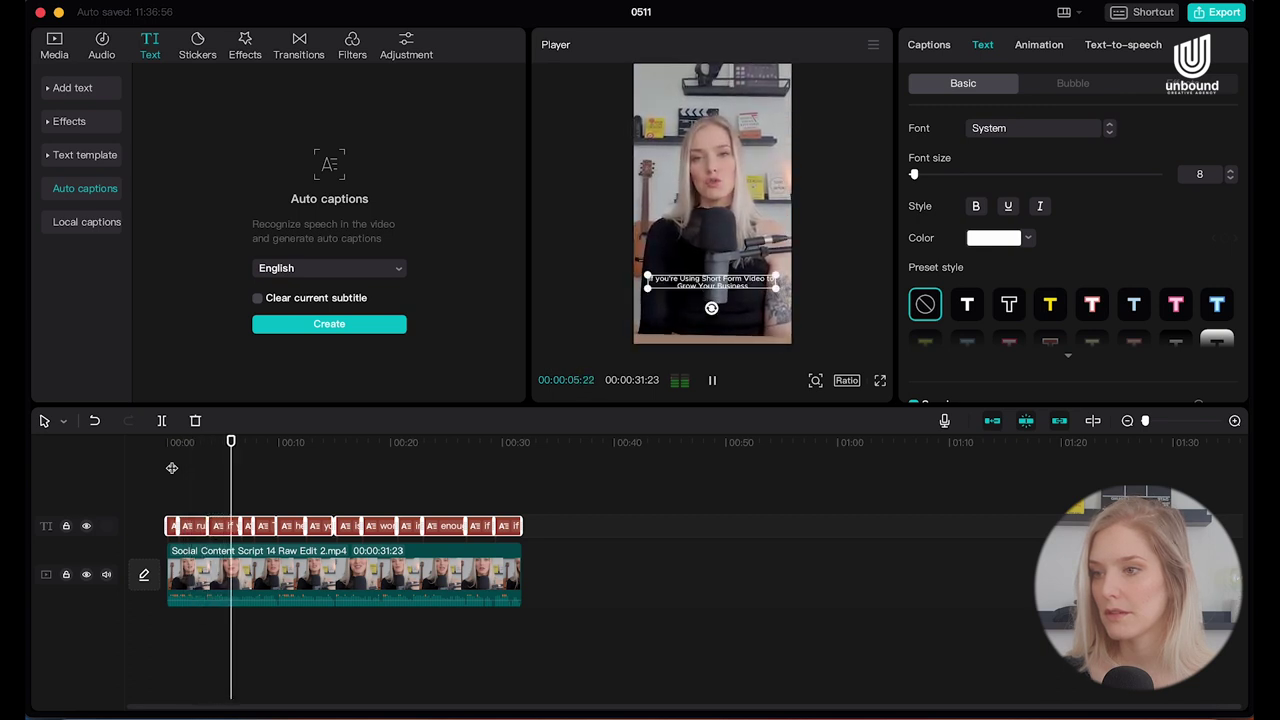
pyautogui.press('space')
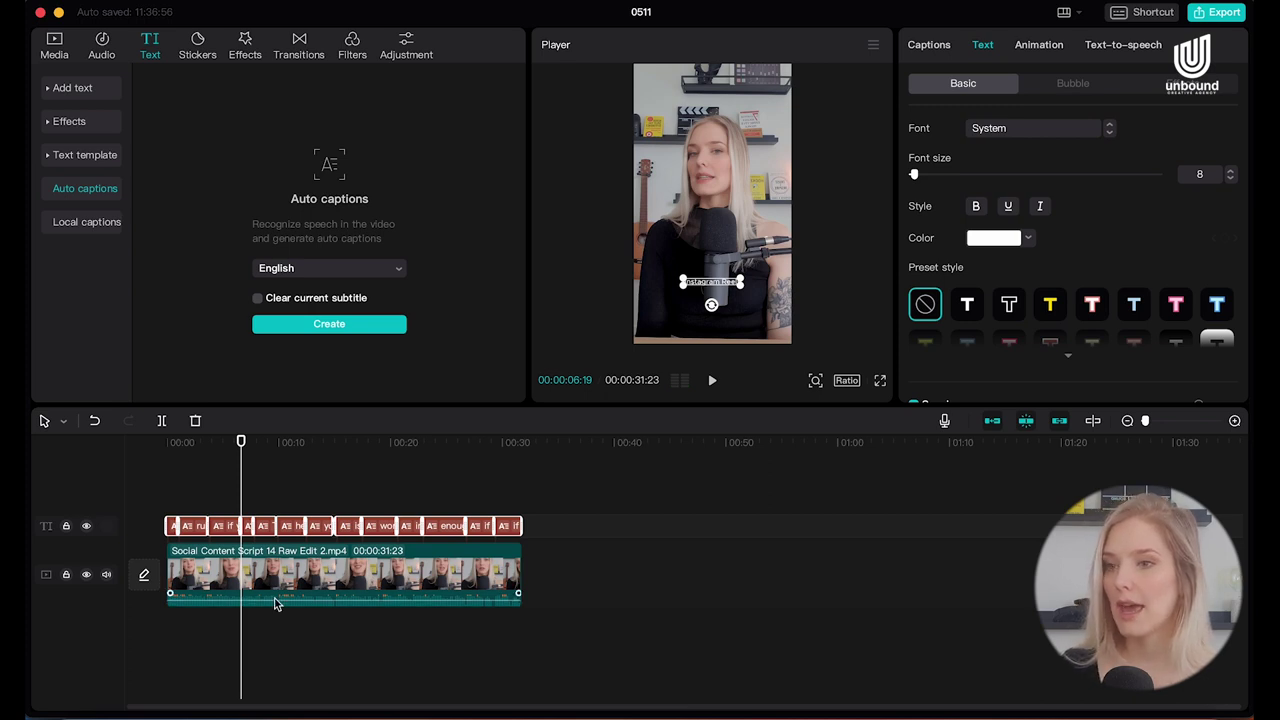
pyautogui.click(171, 525)
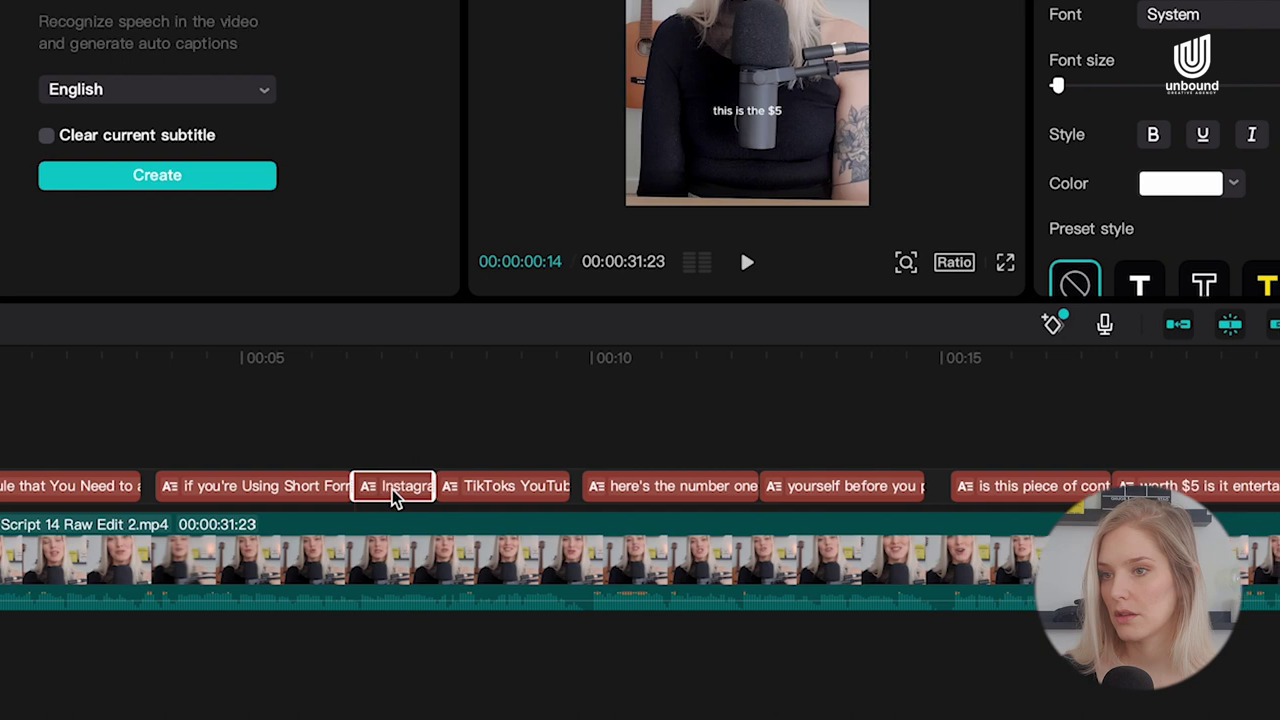
pyautogui.hscroll(10, 637, 488)
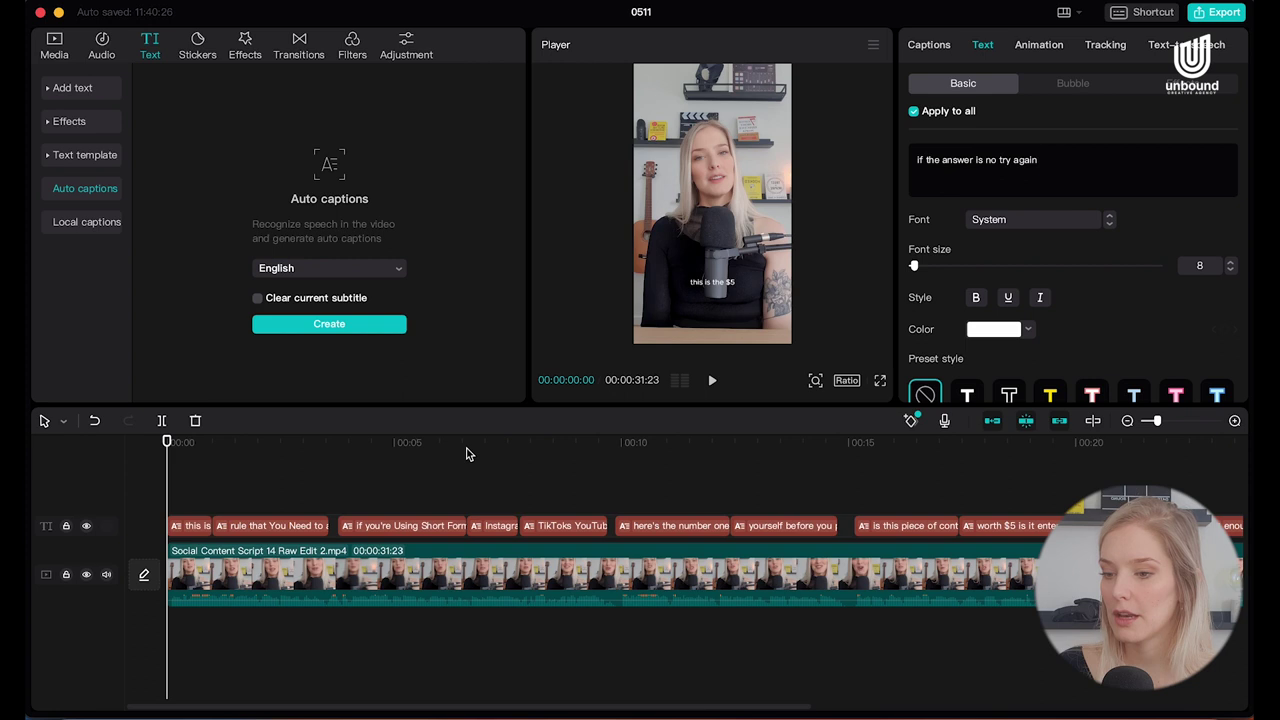
# Step: Check the opening captions against the speech and change the first caption's text to "this is the $5 rule"
pyautogui.press('XF86AudioMute')
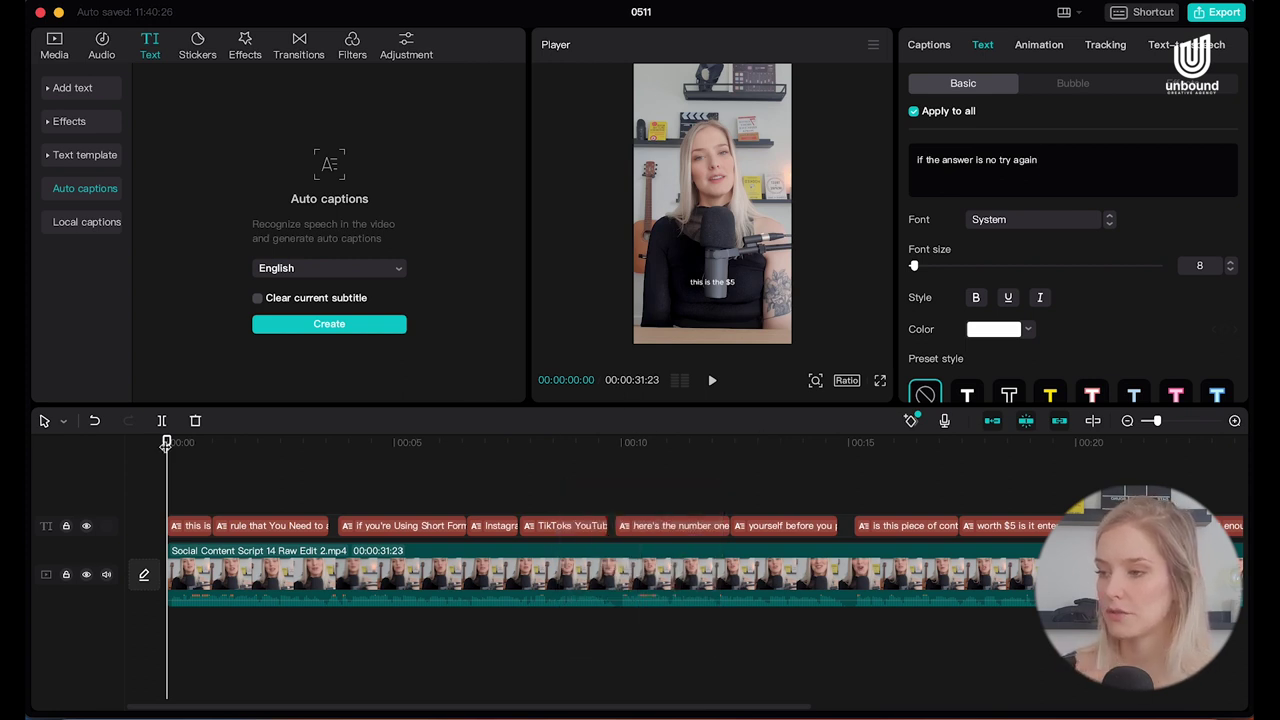
pyautogui.press('space')
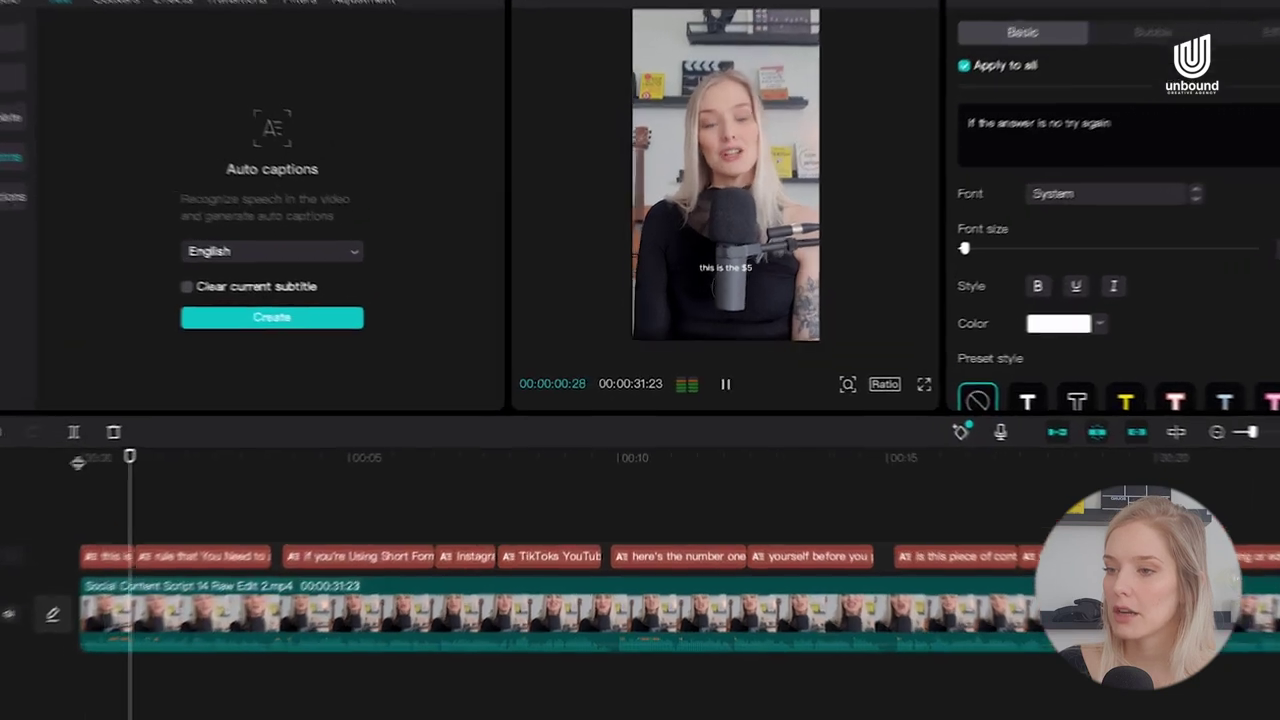
pyautogui.click(67, 466)
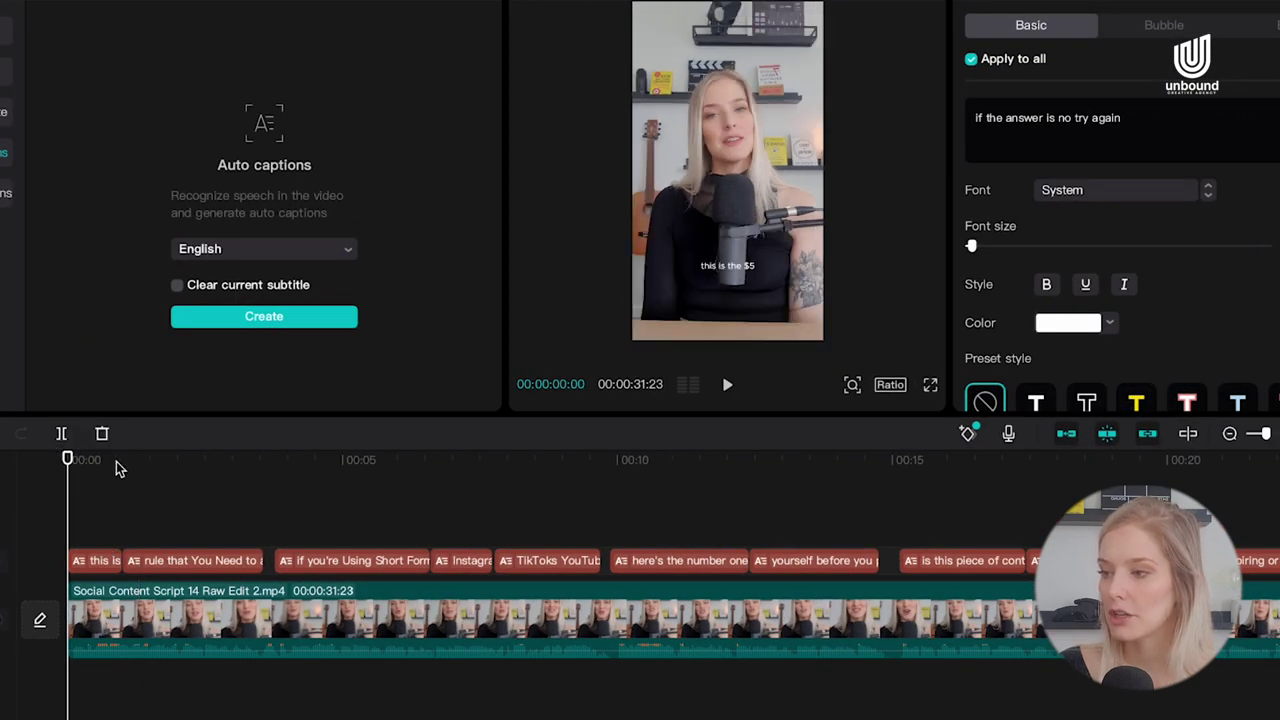
pyautogui.click(116, 465)
pyautogui.moveTo(116, 467); pyautogui.dragTo(134, 467)
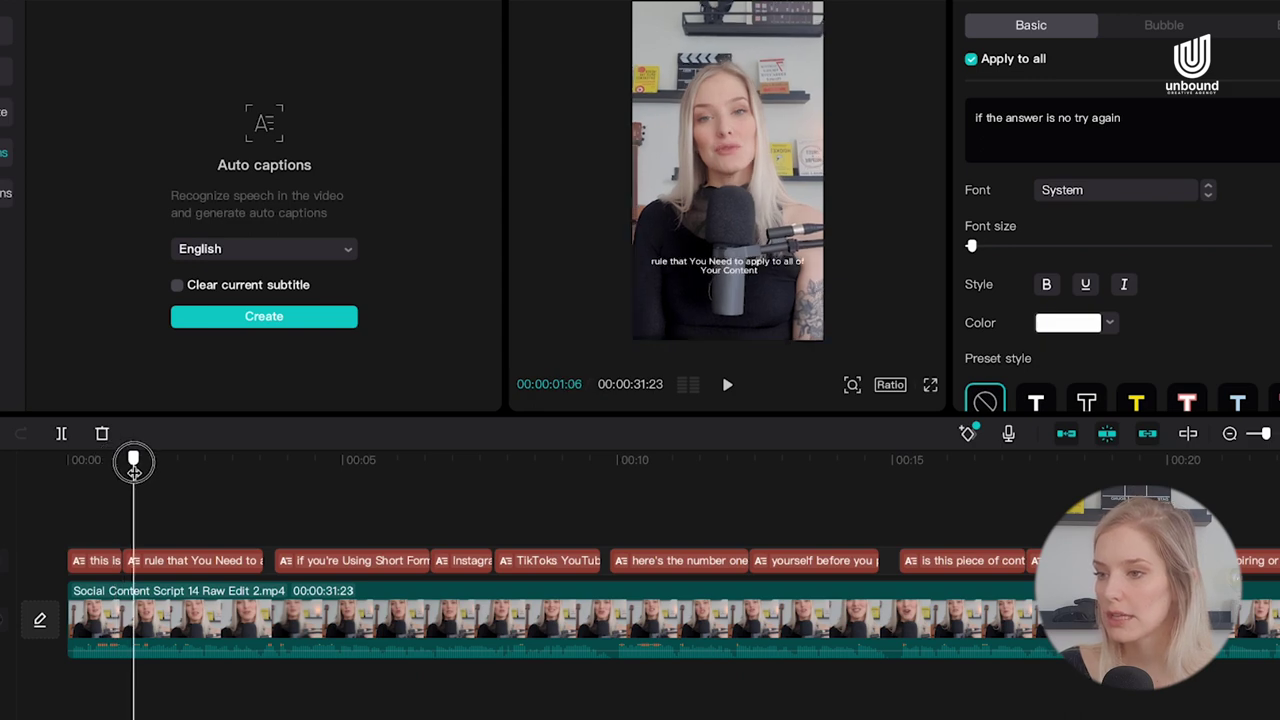
pyautogui.click(85, 564)
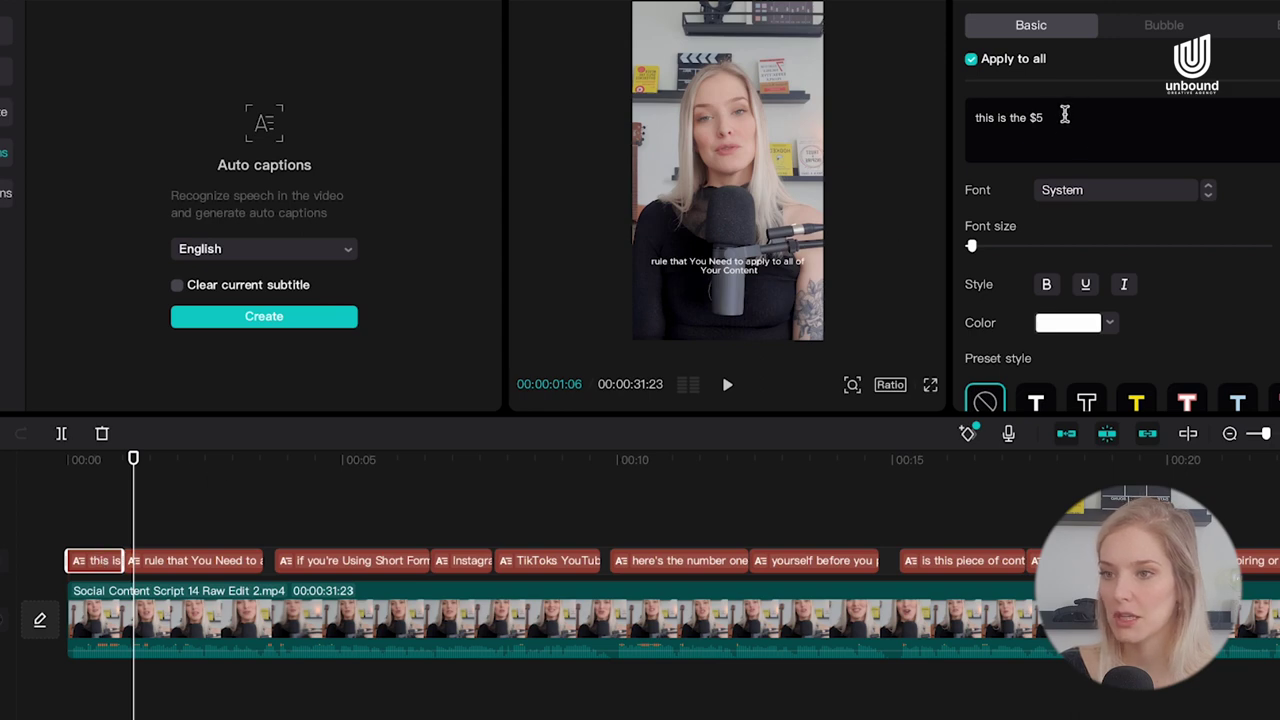
pyautogui.click(1075, 117)
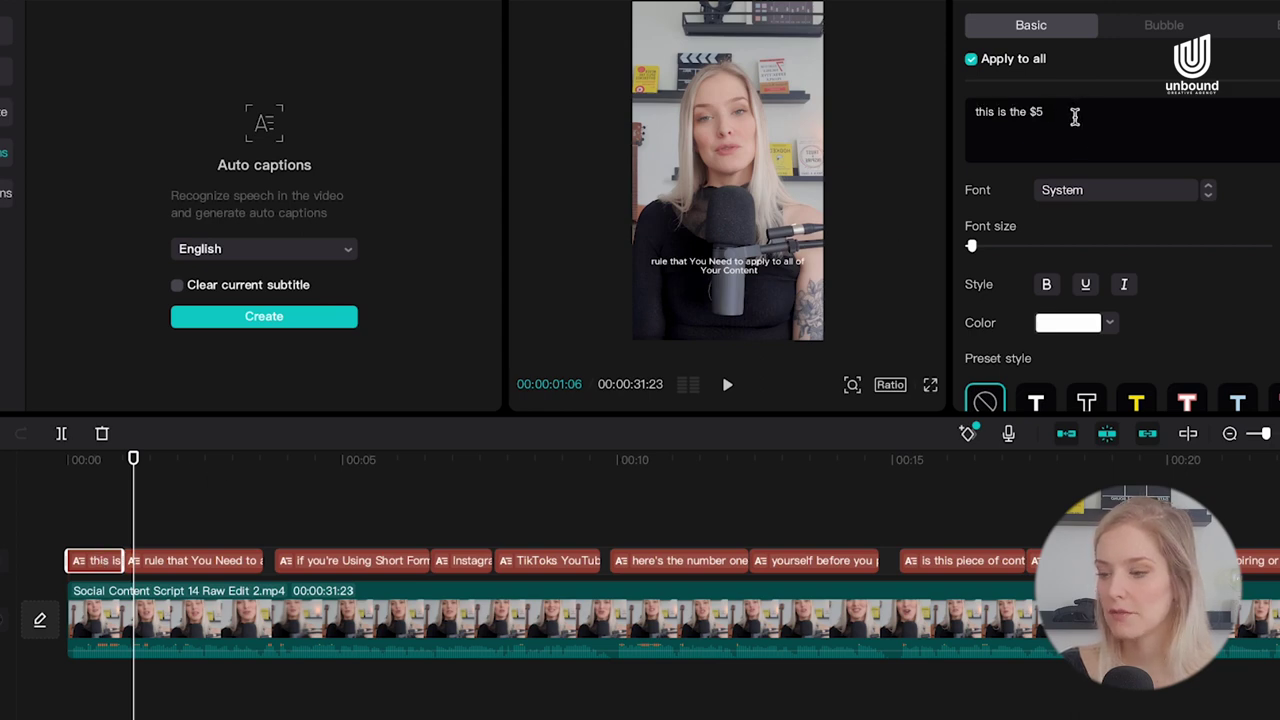
pyautogui.write('rule')
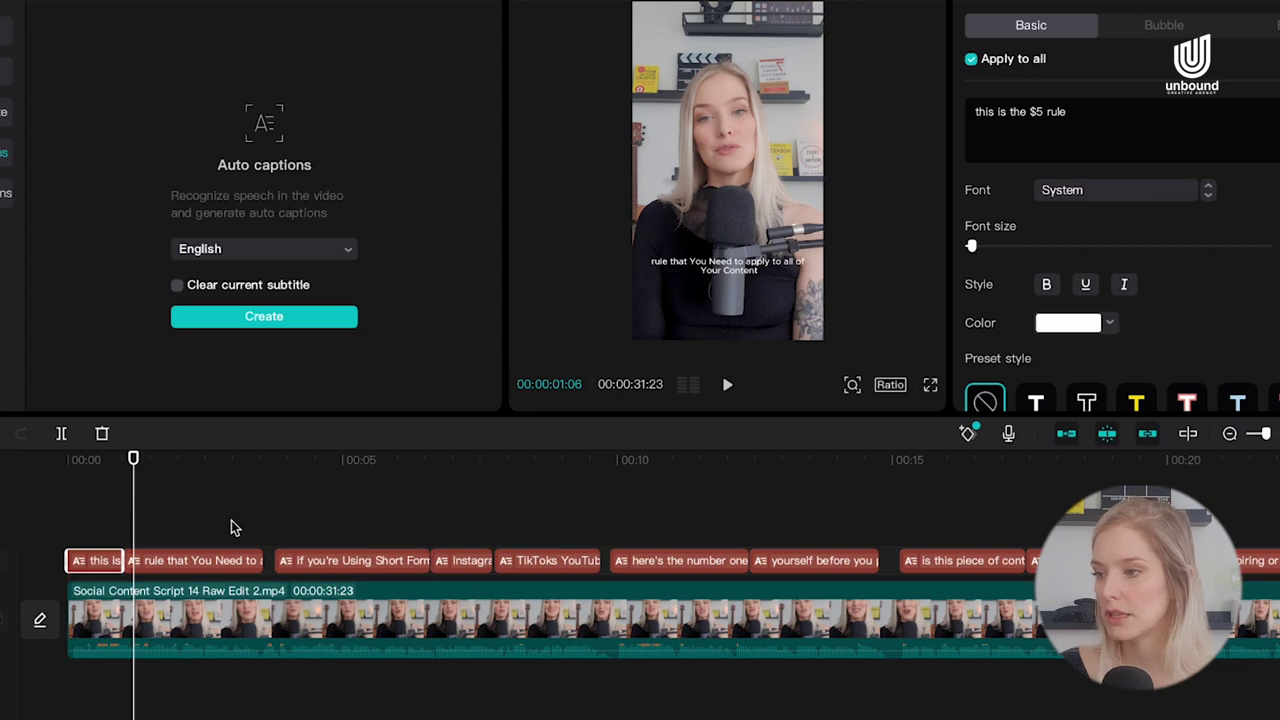
# Step: Remove the leading word "rule" from the second caption so it reads "that You Need to apply to all of Your Content"
pyautogui.click(188, 566)
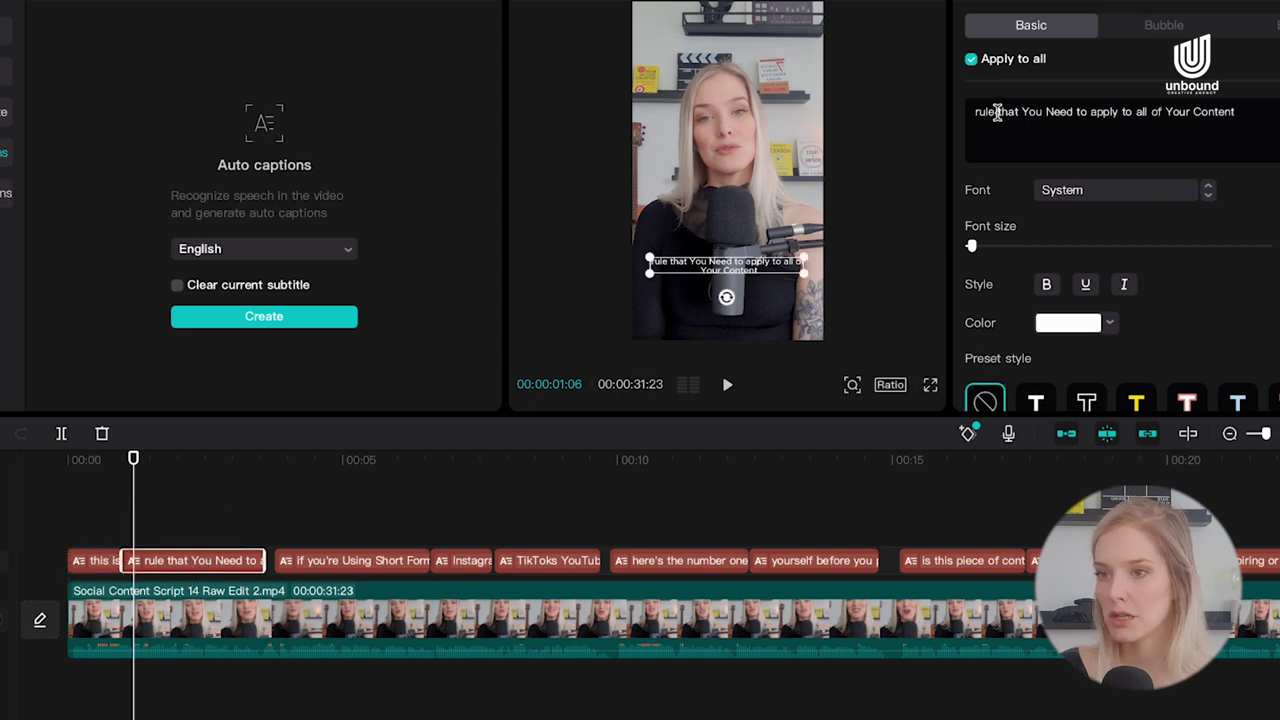
pyautogui.click(997, 113)
pyautogui.press('BackSpace')
pyautogui.press('BackSpace')
pyautogui.press('BackSpace')
pyautogui.press('BackSpace')
pyautogui.press('BackSpace')
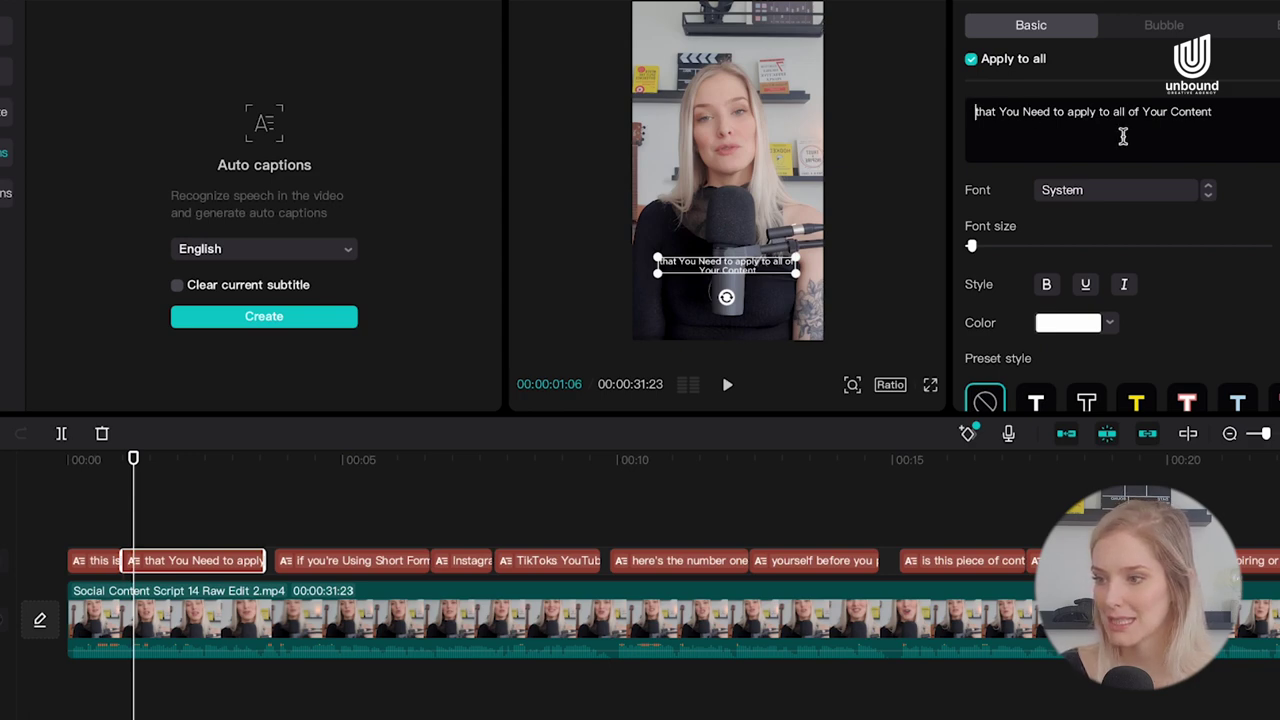
# Step: Review the third, fourth and fifth captions' wording, ending on the "TikToks YouTube Shorts" caption
pyautogui.press('Tab')
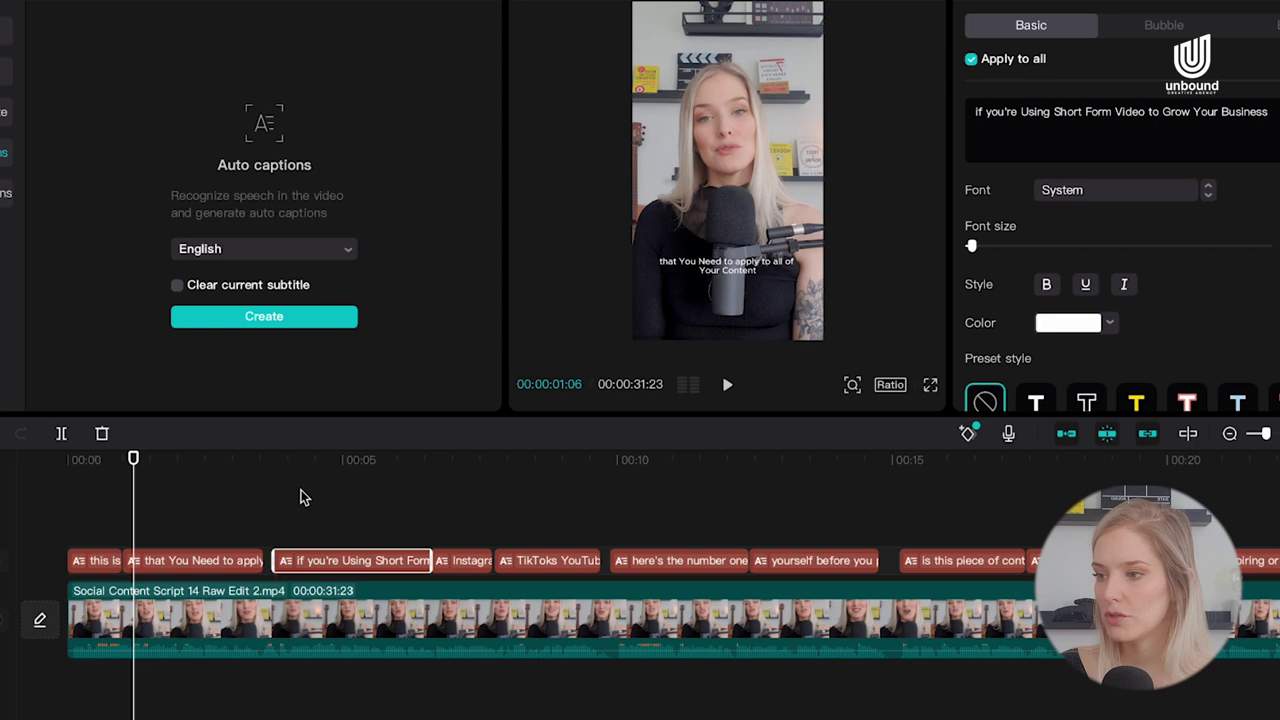
pyautogui.click(319, 462)
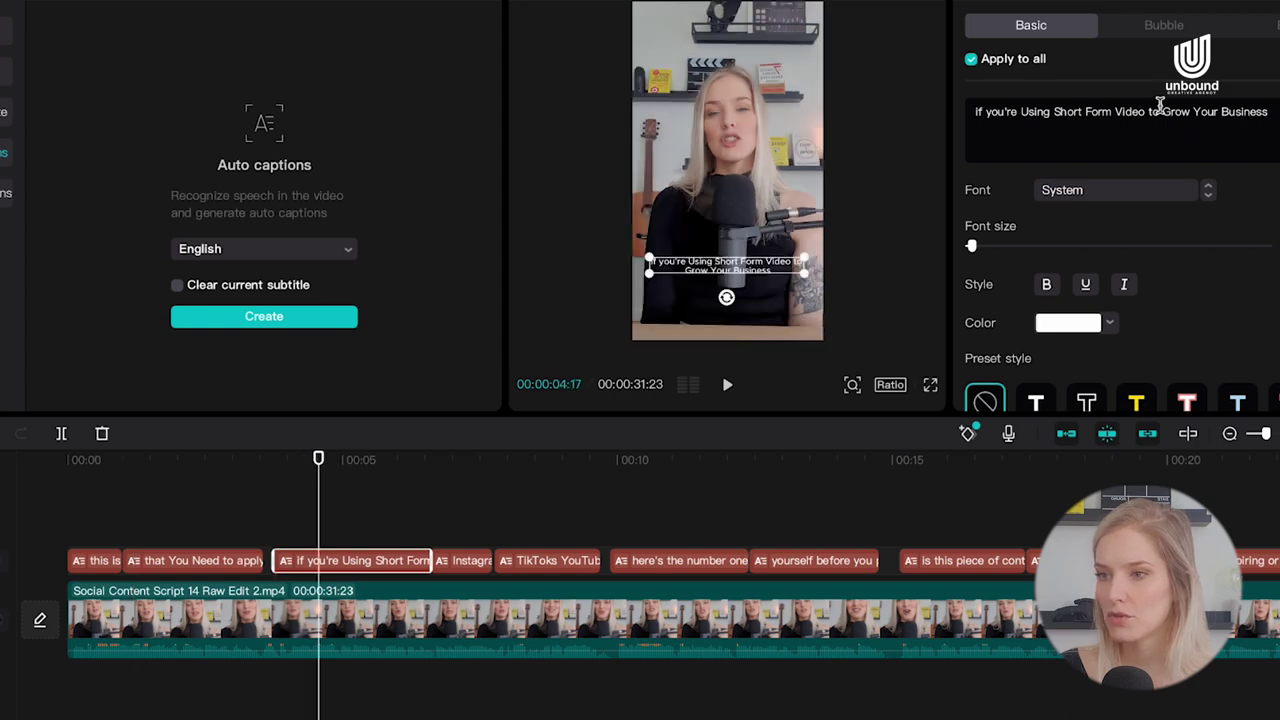
pyautogui.click(465, 560)
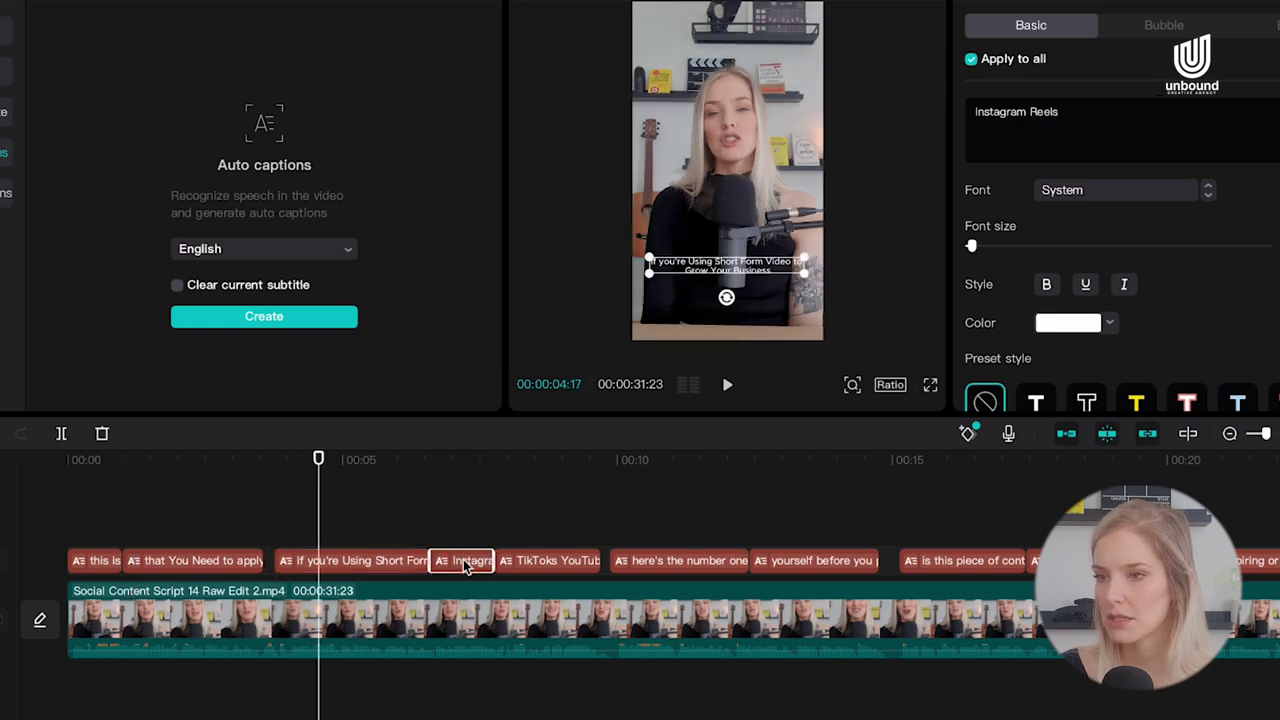
pyautogui.click(525, 564)
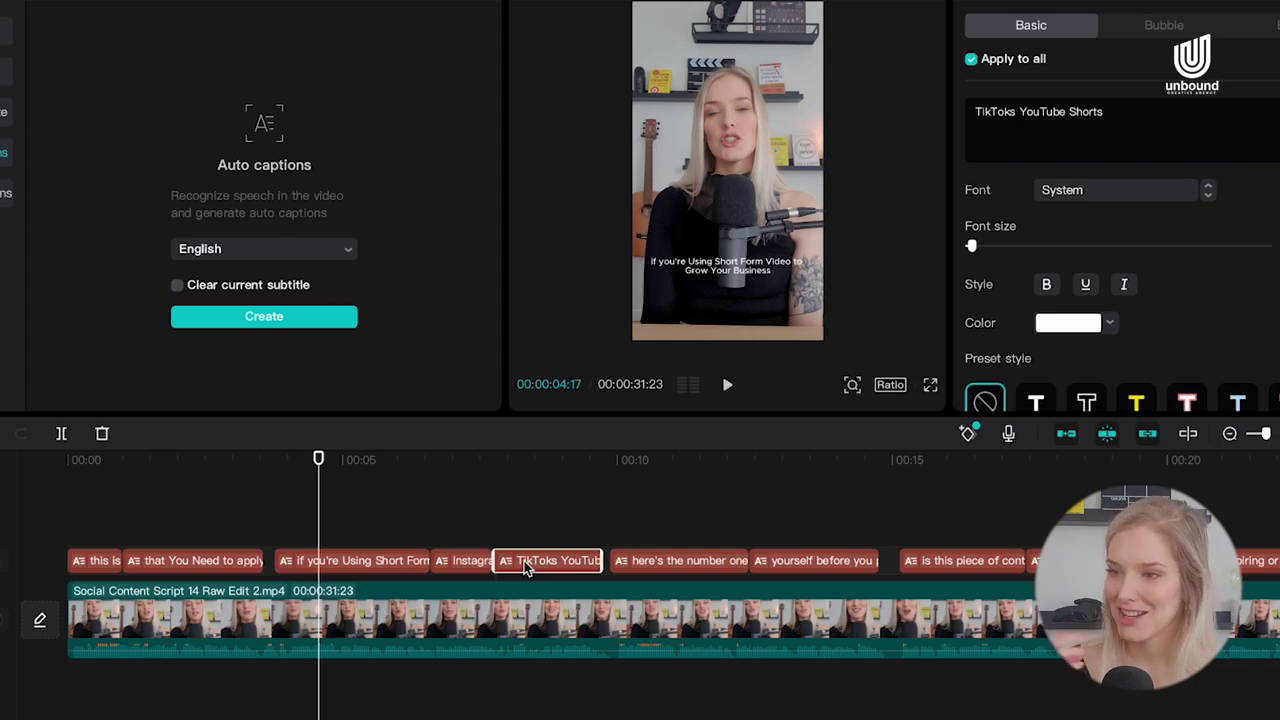
pyautogui.click(531, 464)
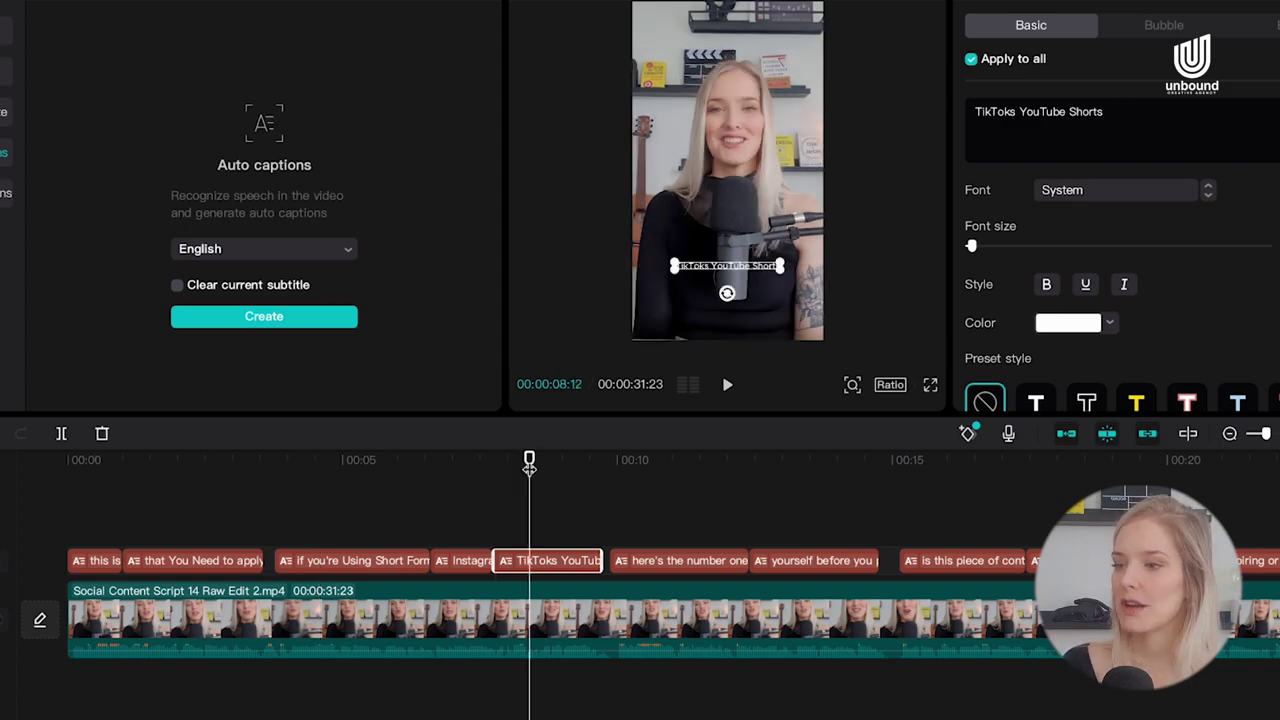
# Step: Play the "TikToks YouTube Shorts" caption to find the break between the phrases and split it at 00:00:08:18
pyautogui.click(431, 465)
pyautogui.moveTo(431, 465); pyautogui.dragTo(535, 478)
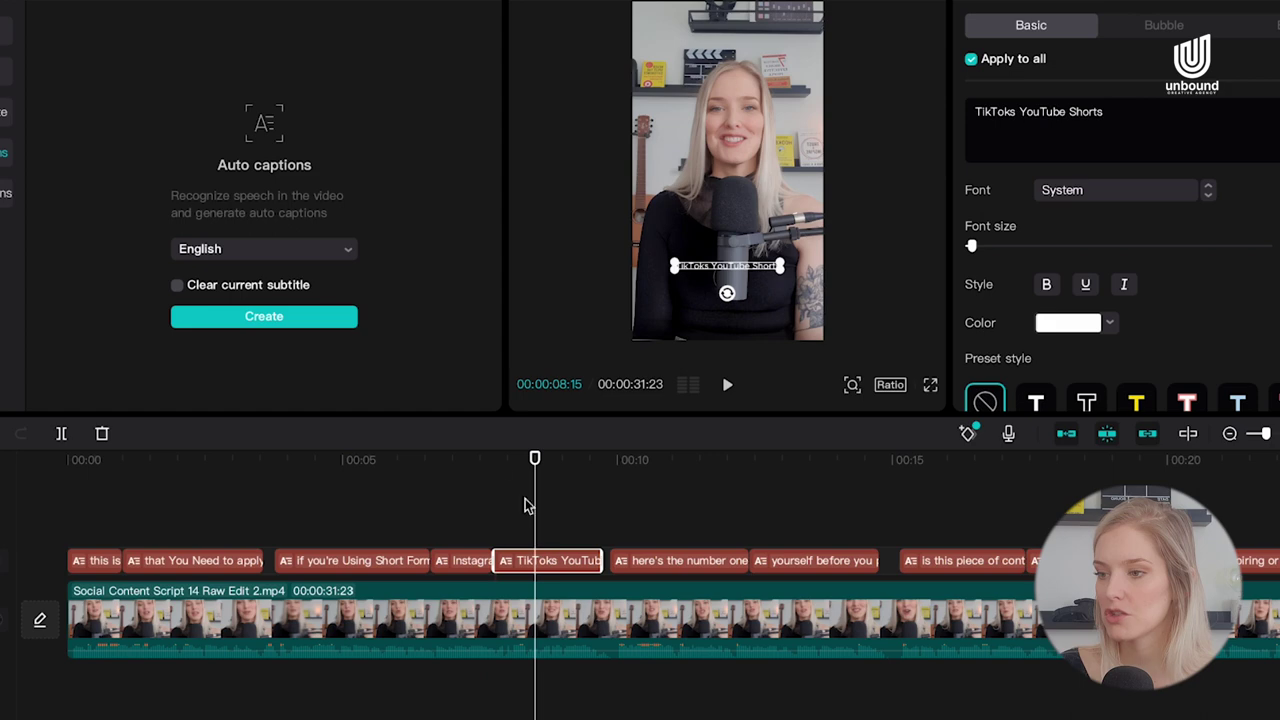
pyautogui.click(496, 465)
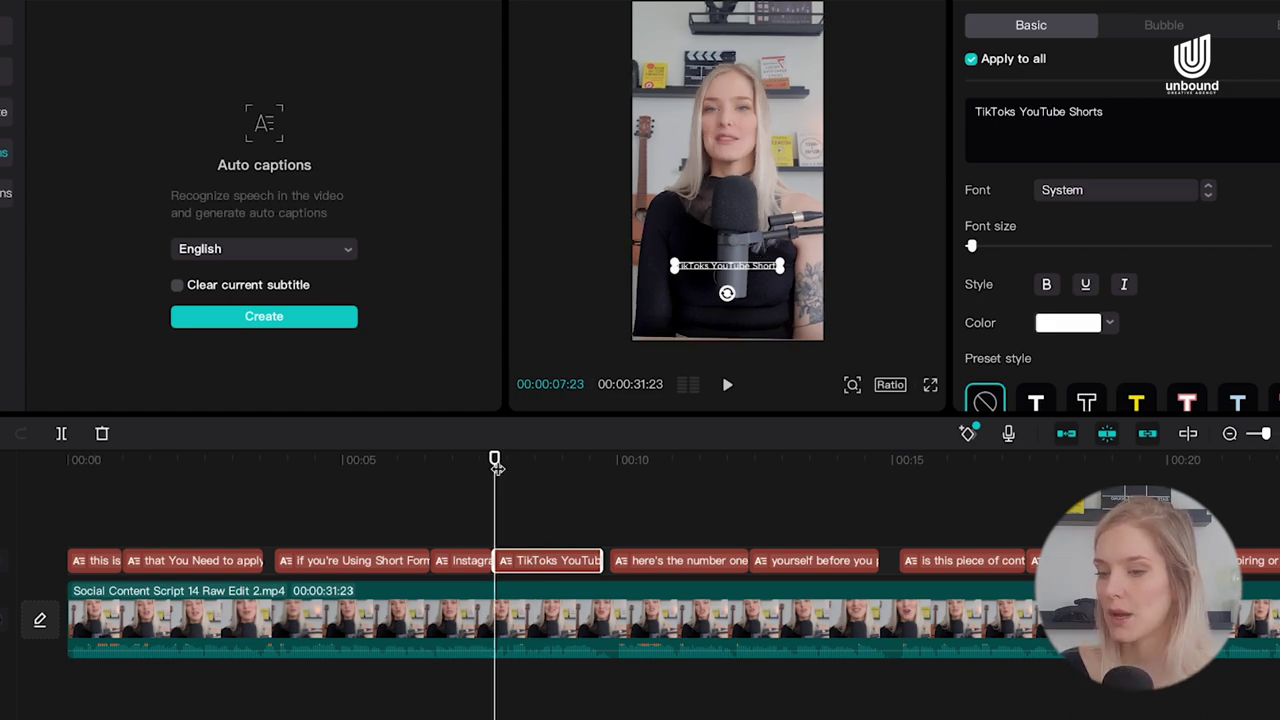
pyautogui.press('XF86AudioRaiseVolume')
pyautogui.press('space')
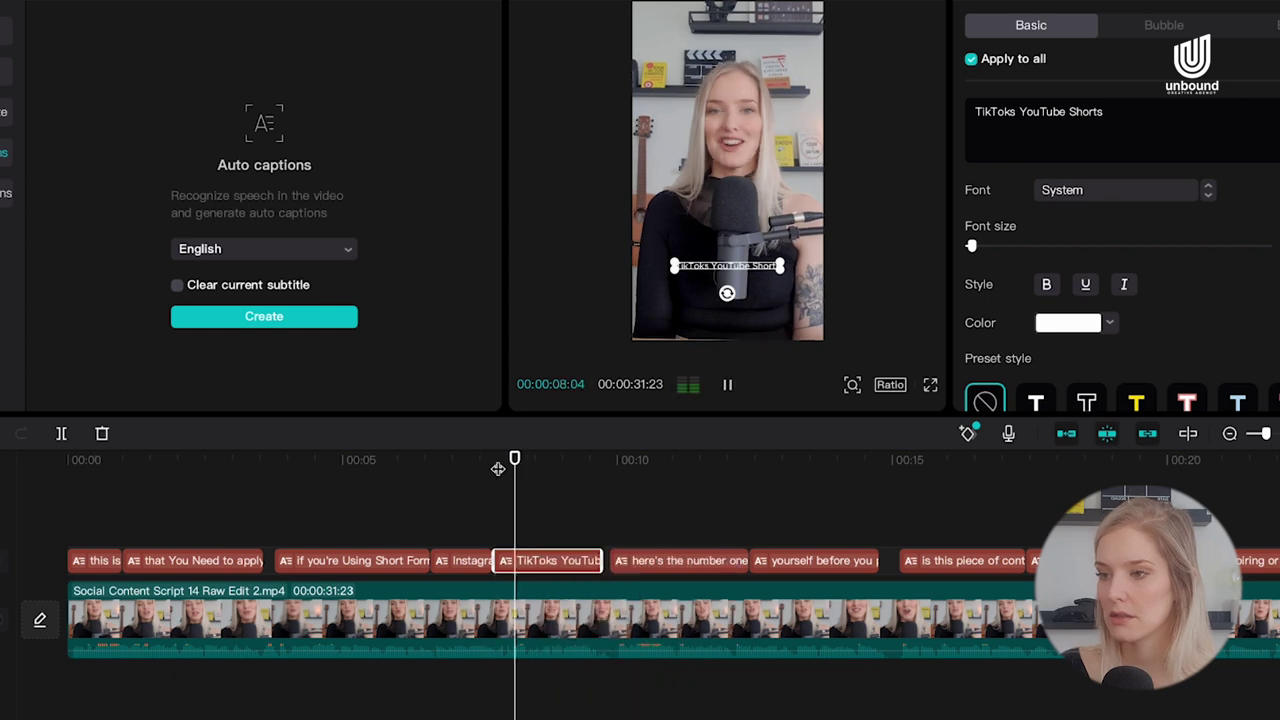
pyautogui.press('space')
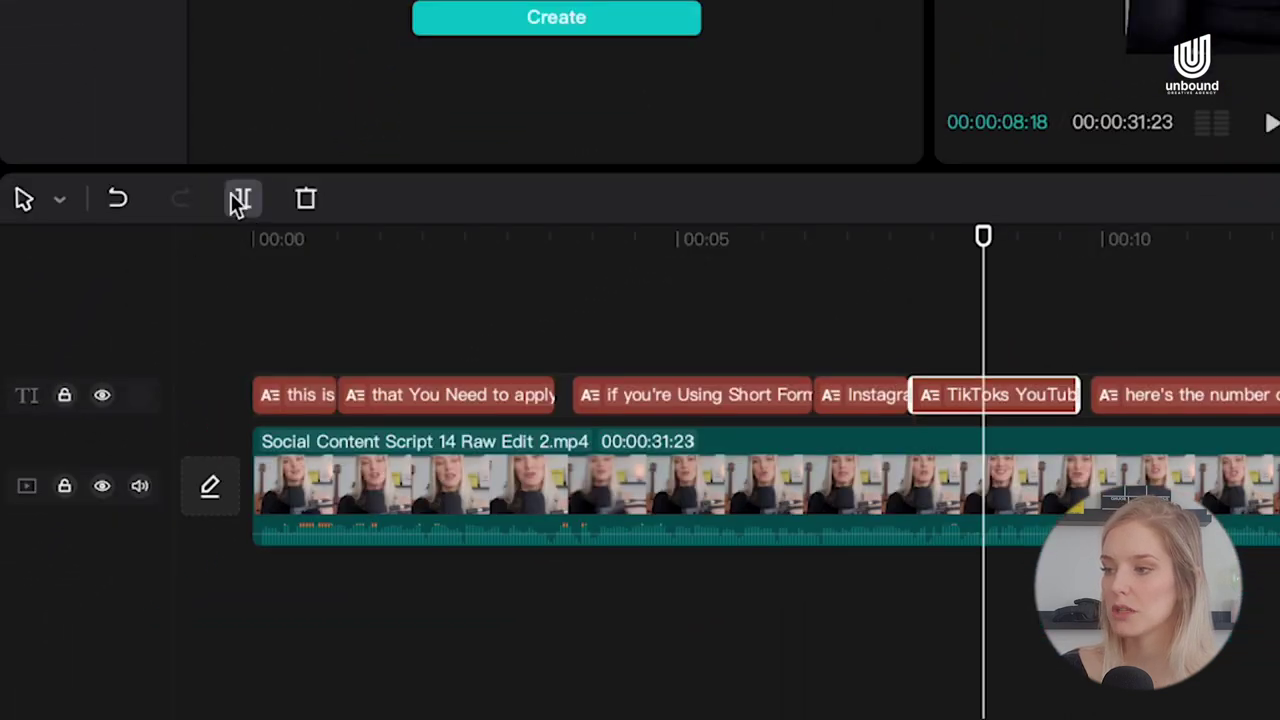
pyautogui.click(245, 200)
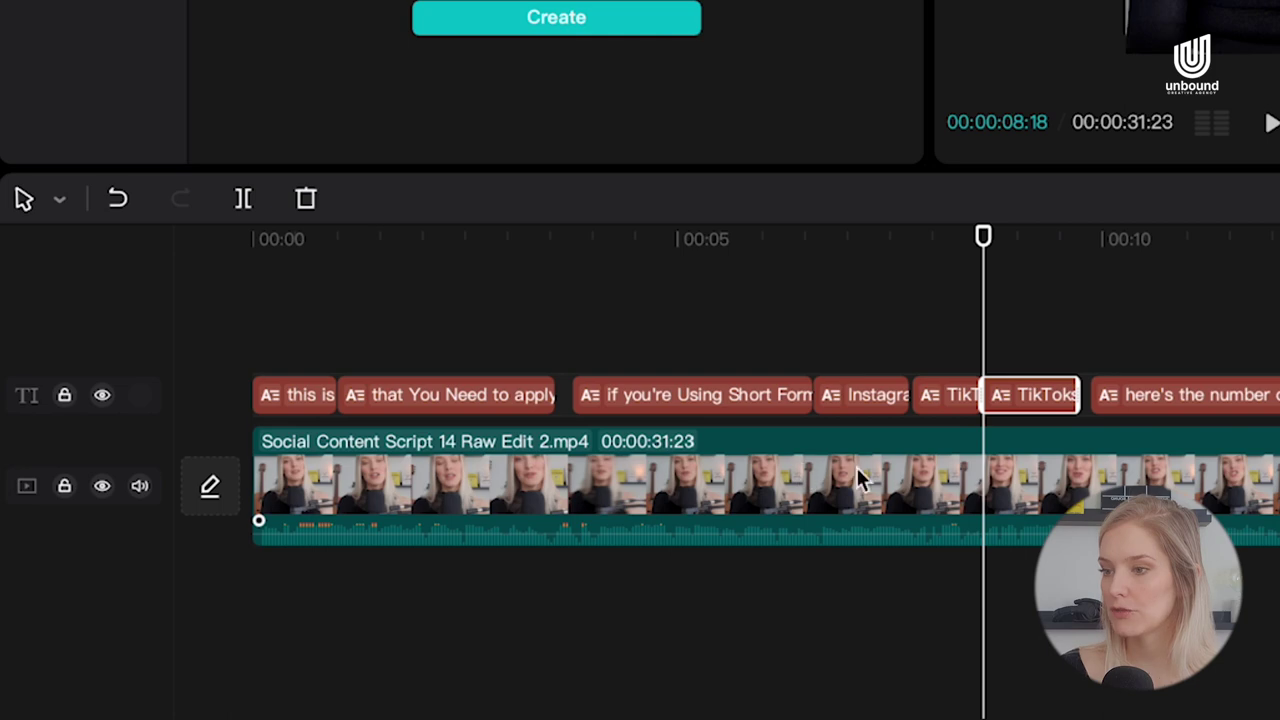
# Step: Shorten the first half of the split "TikToks YouTube Shorts" caption so it reads only "TikToks"
pyautogui.click(948, 408)
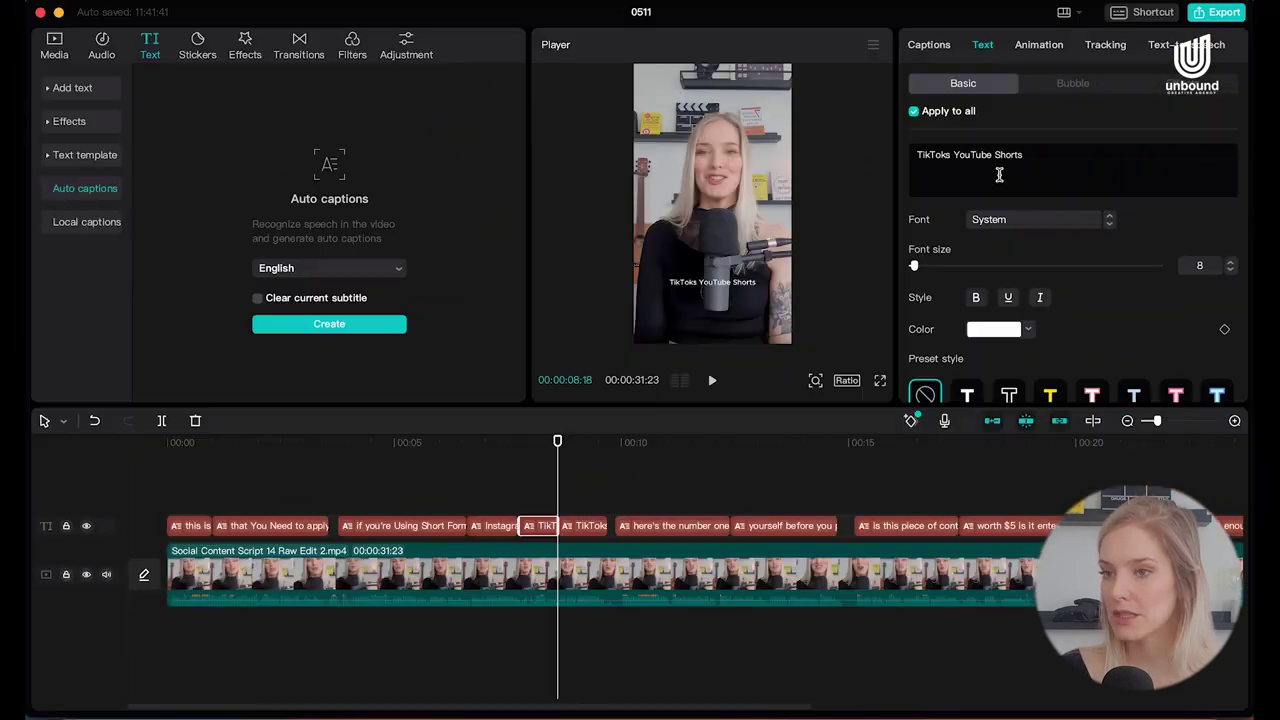
pyautogui.click(1040, 157)
pyautogui.press('BackSpace')
pyautogui.press('BackSpace')
pyautogui.press('BackSpace')
pyautogui.press('BackSpace')
pyautogui.press('BackSpace')
pyautogui.press('BackSpace')
pyautogui.press('BackSpace')
pyautogui.press('BackSpace')
pyautogui.press('BackSpace')
pyautogui.press('BackSpace')
pyautogui.press('BackSpace')
pyautogui.press('BackSpace')
pyautogui.press('BackSpace')
pyautogui.press('BackSpace')
pyautogui.press('BackSpace')
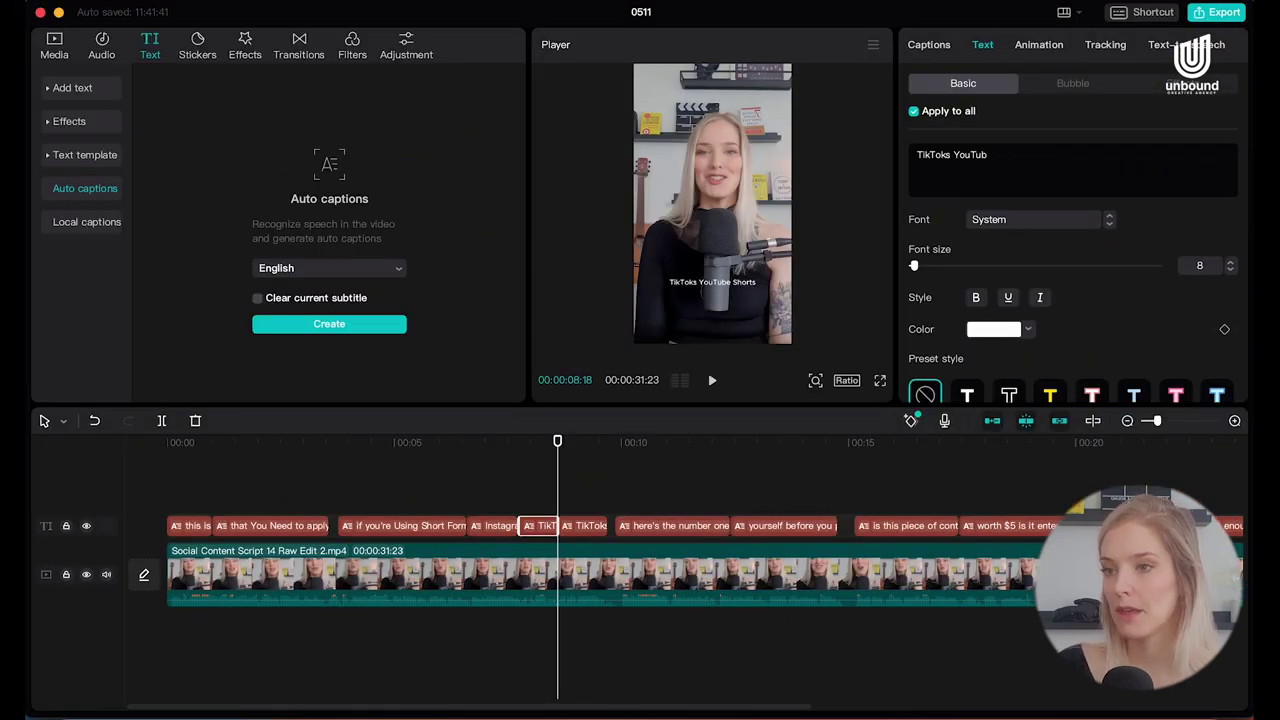
# Step: Remove "TikToks" from the second half of the split caption so it reads "YouTube Shorts"
pyautogui.click(570, 527)
pyautogui.click(952, 156)
pyautogui.press('BackSpace')
pyautogui.press('BackSpace')
pyautogui.press('BackSpace')
pyautogui.press('BackSpace')
pyautogui.press('BackSpace')
pyautogui.press('BackSpace')
pyautogui.press('BackSpace')
pyautogui.press('BackSpace')
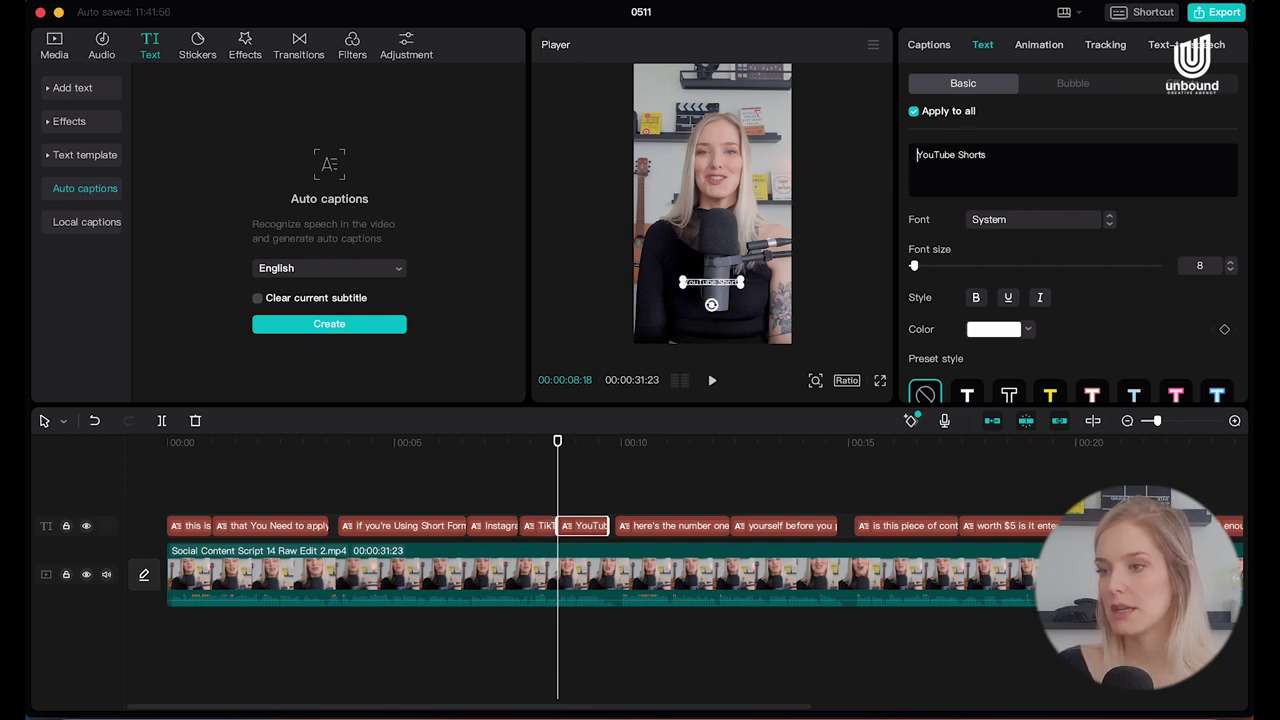
# Step: Play the video from 00:00:06:12 through the split captions to check their timing against the speech
pyautogui.click(458, 443)
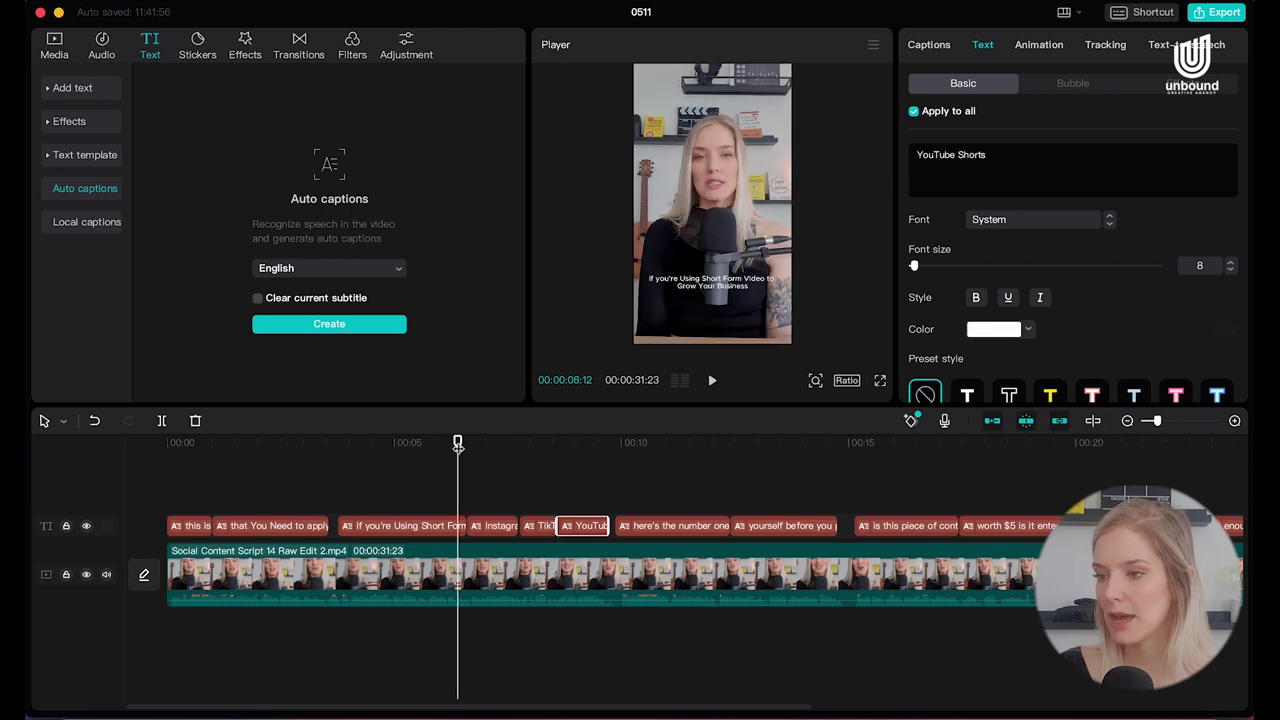
pyautogui.press('space')
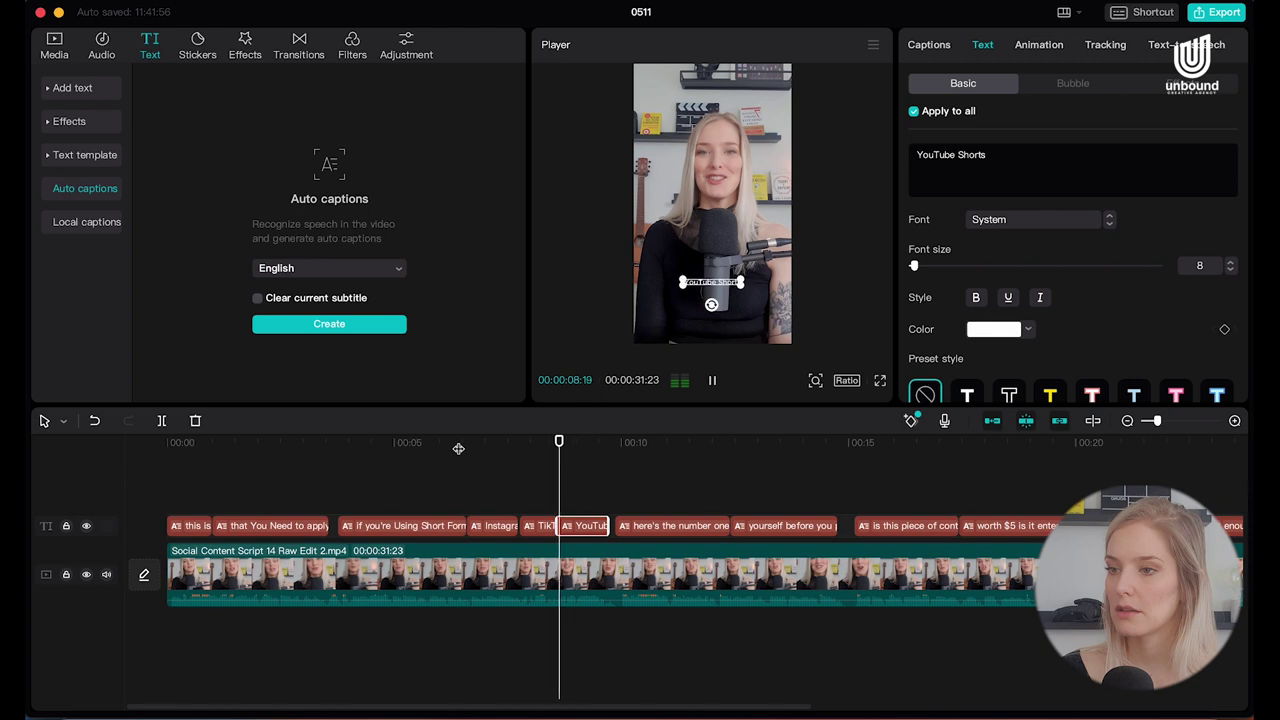
pyautogui.press('space')
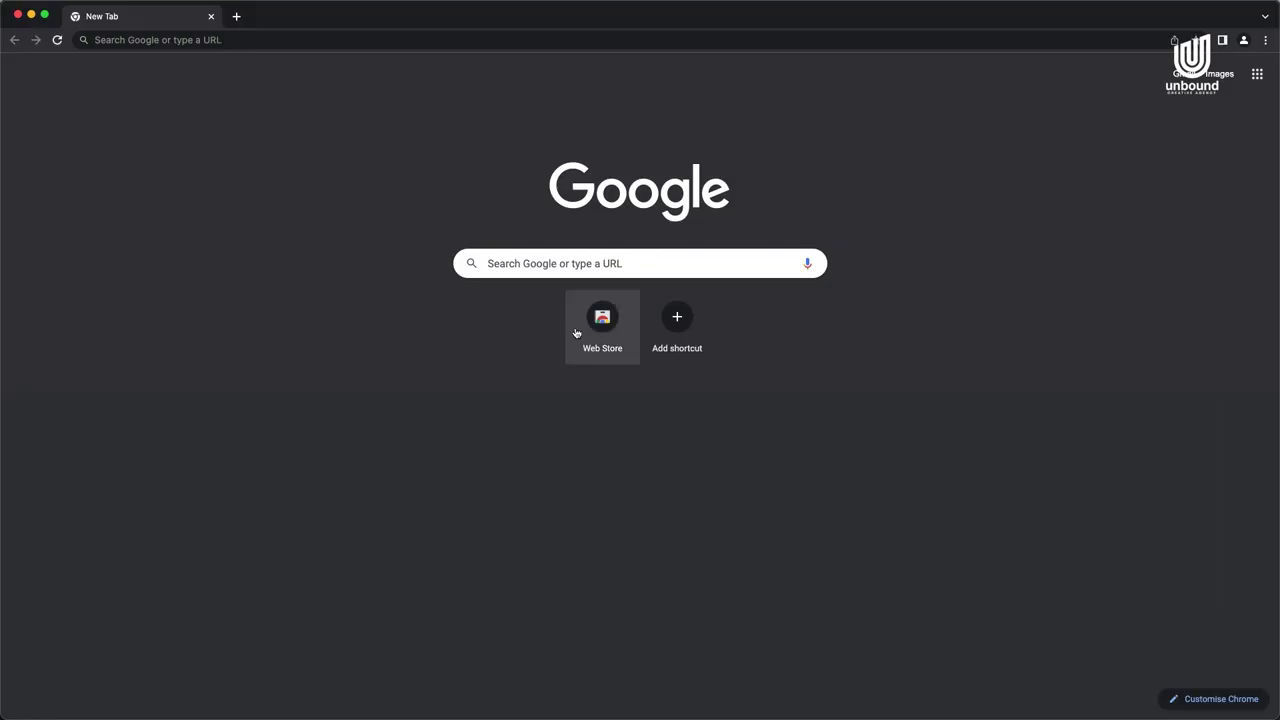
# Step: Switch to Chrome, search Google for "the bold font" and download The Bold Font from its dafont.com page
pyautogui.click(543, 263)
pyautogui.write('t')
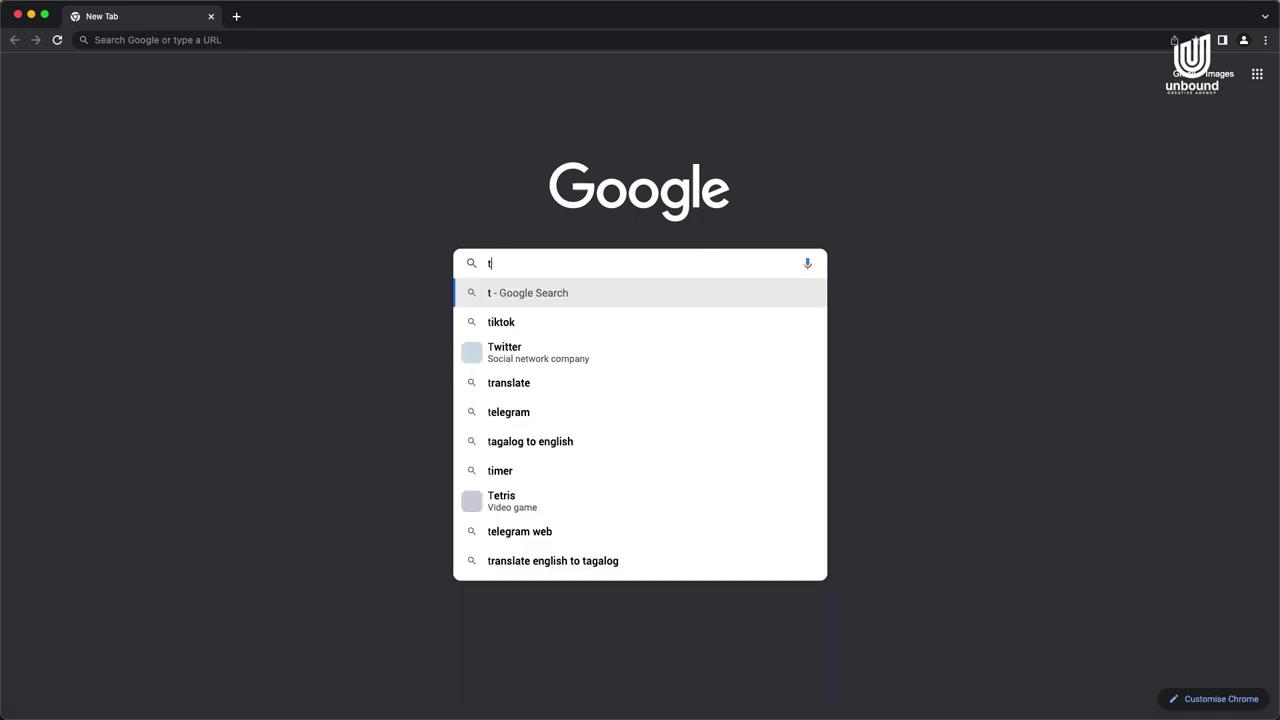
pyautogui.write('he bold font')
pyautogui.press('Return')
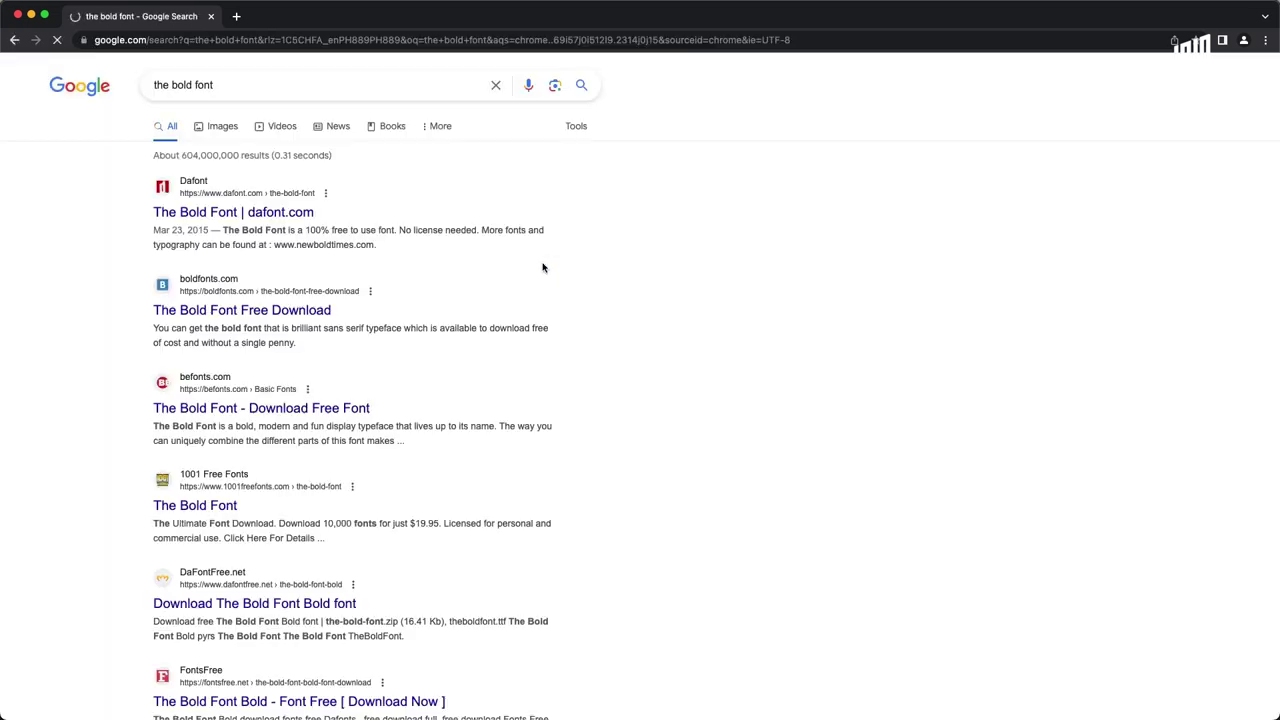
pyautogui.click(245, 213)
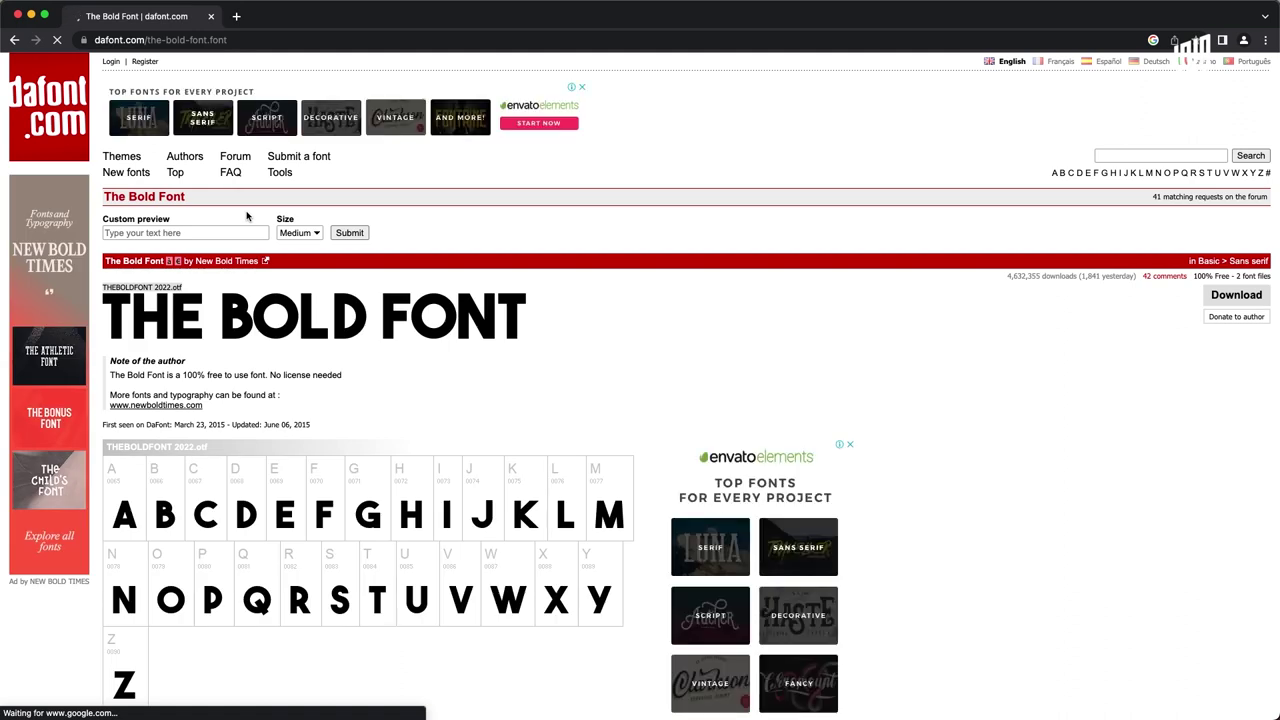
pyautogui.click(1222, 294)
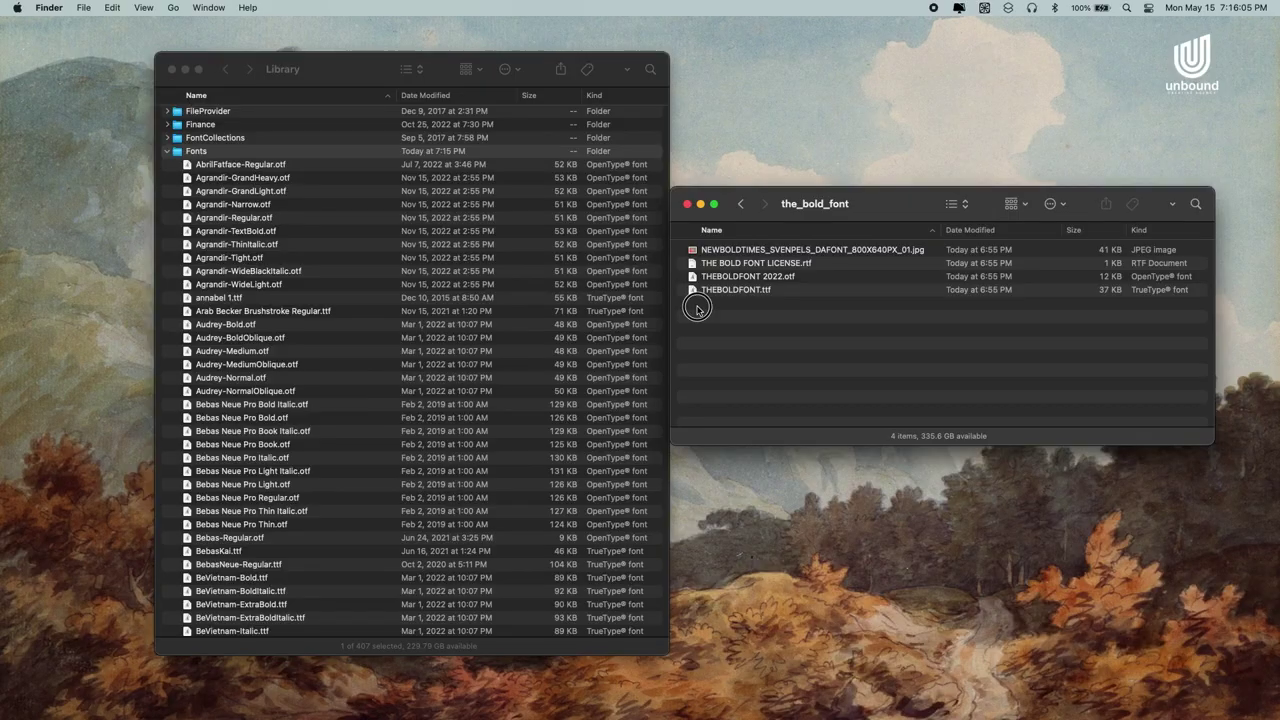
# Step: In Finder, copy THEBOLDFONT 2022.otf and THEBOLDFONT.ttf from the the_bold_font folder into the Library's Fonts folder
pyautogui.moveTo(771, 309); pyautogui.dragTo(452, 265)
pyautogui.moveTo(57, 285); pyautogui.dragTo(0, 280)
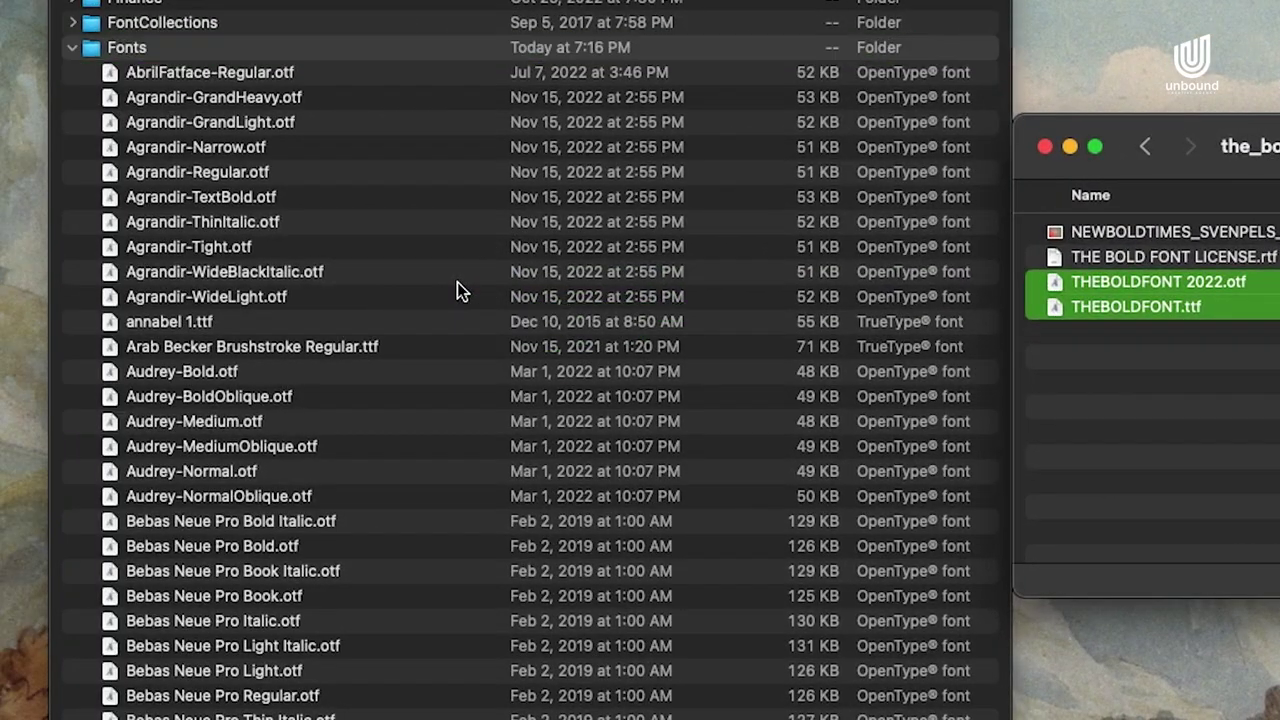
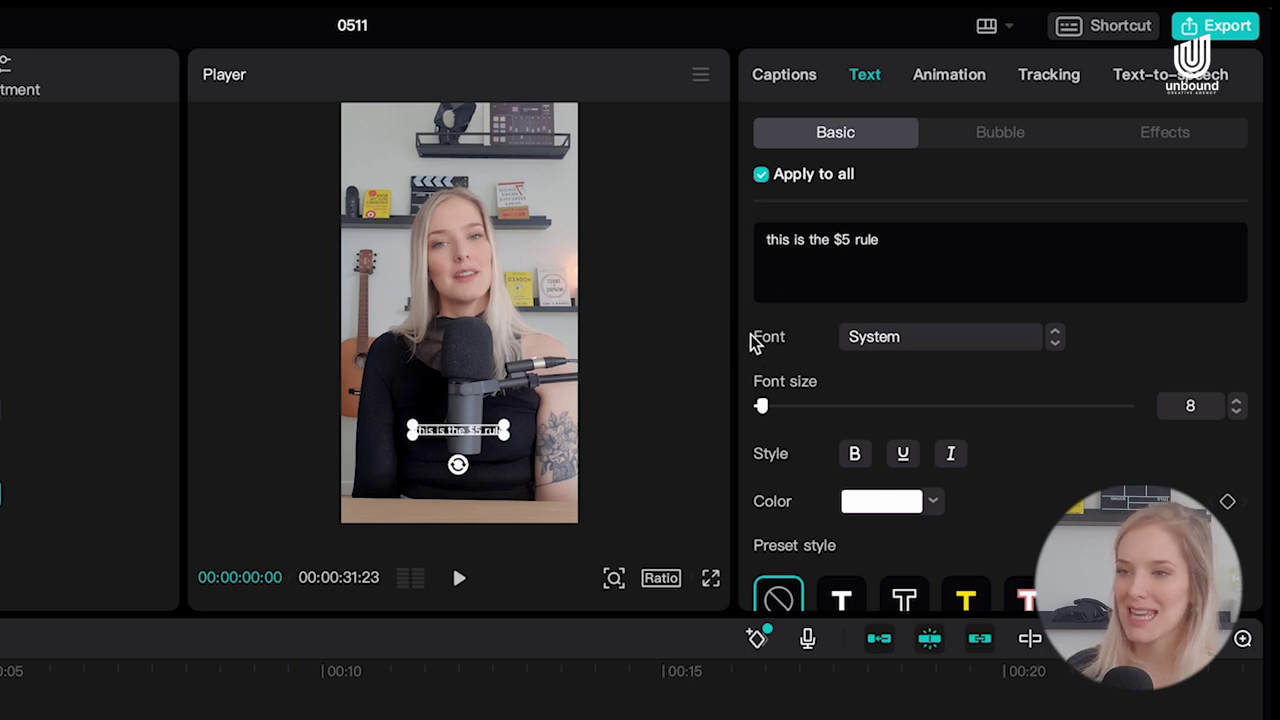
# Step: In CapCut, set the font of all captions to THEBOLDFONT with font size 15
pyautogui.click(1053, 345)
pyautogui.click(1030, 347)
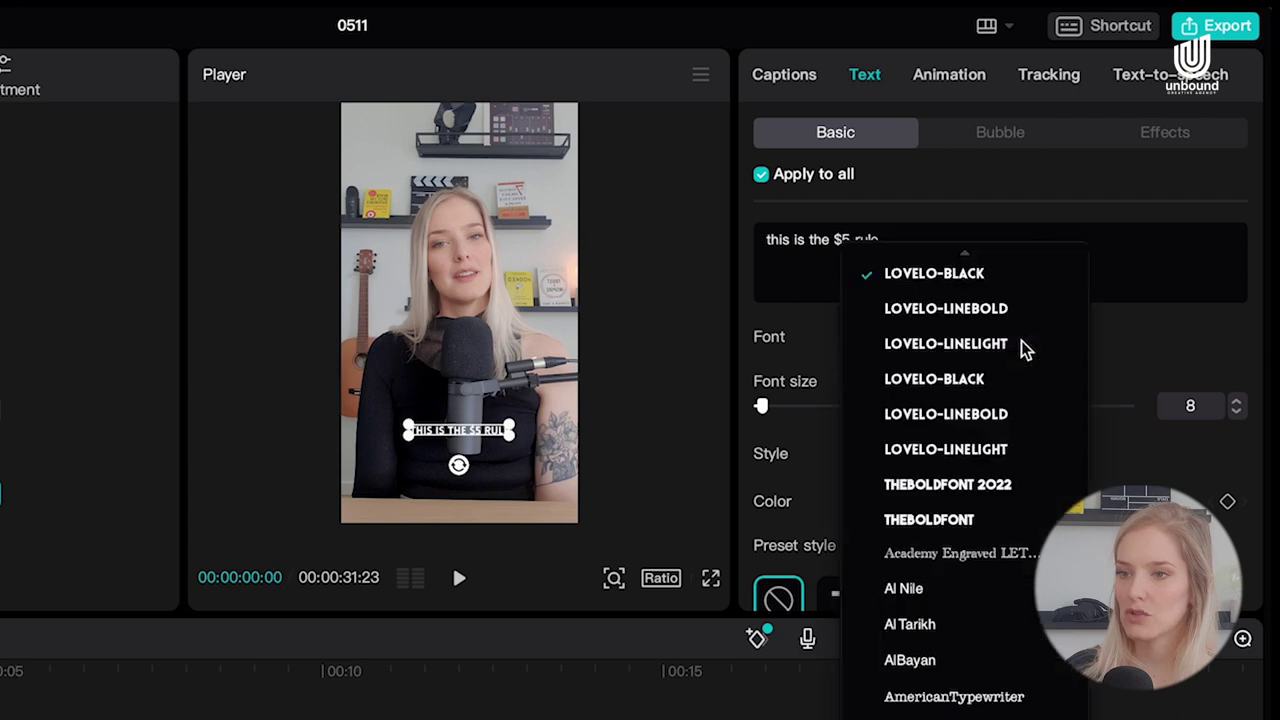
pyautogui.scroll(5, 980, 450)
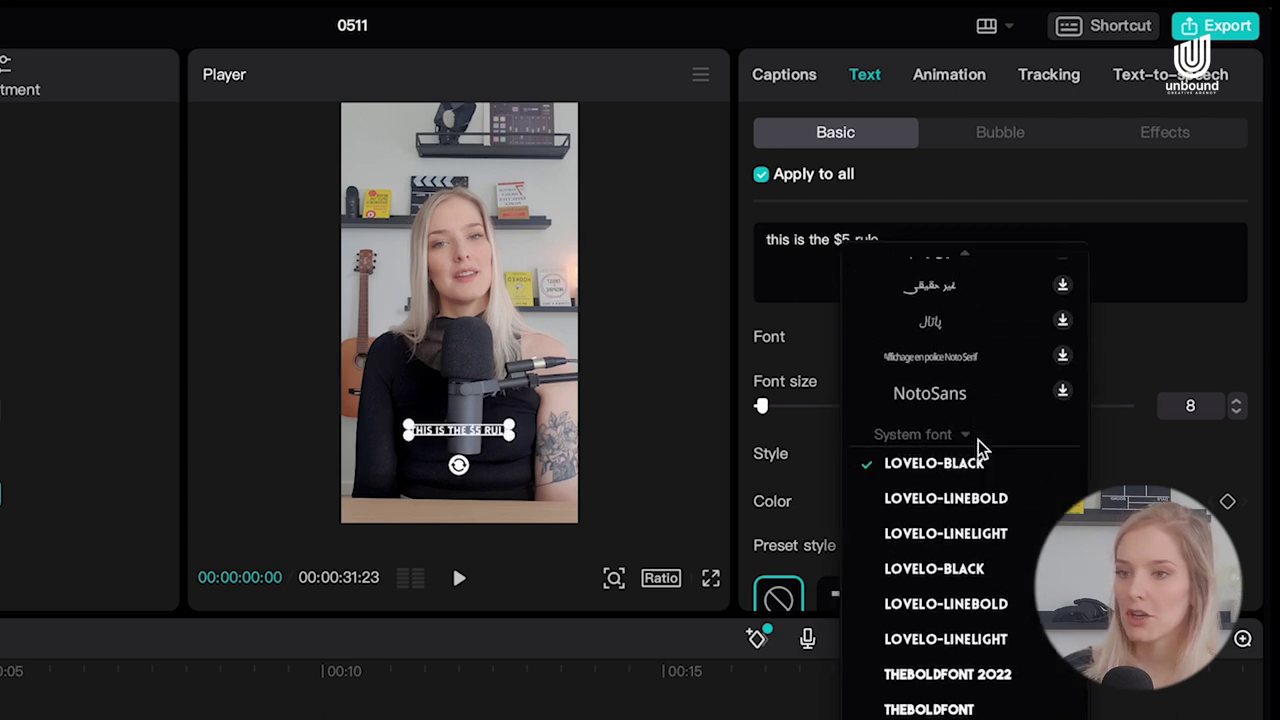
pyautogui.scroll(6, 980, 440)
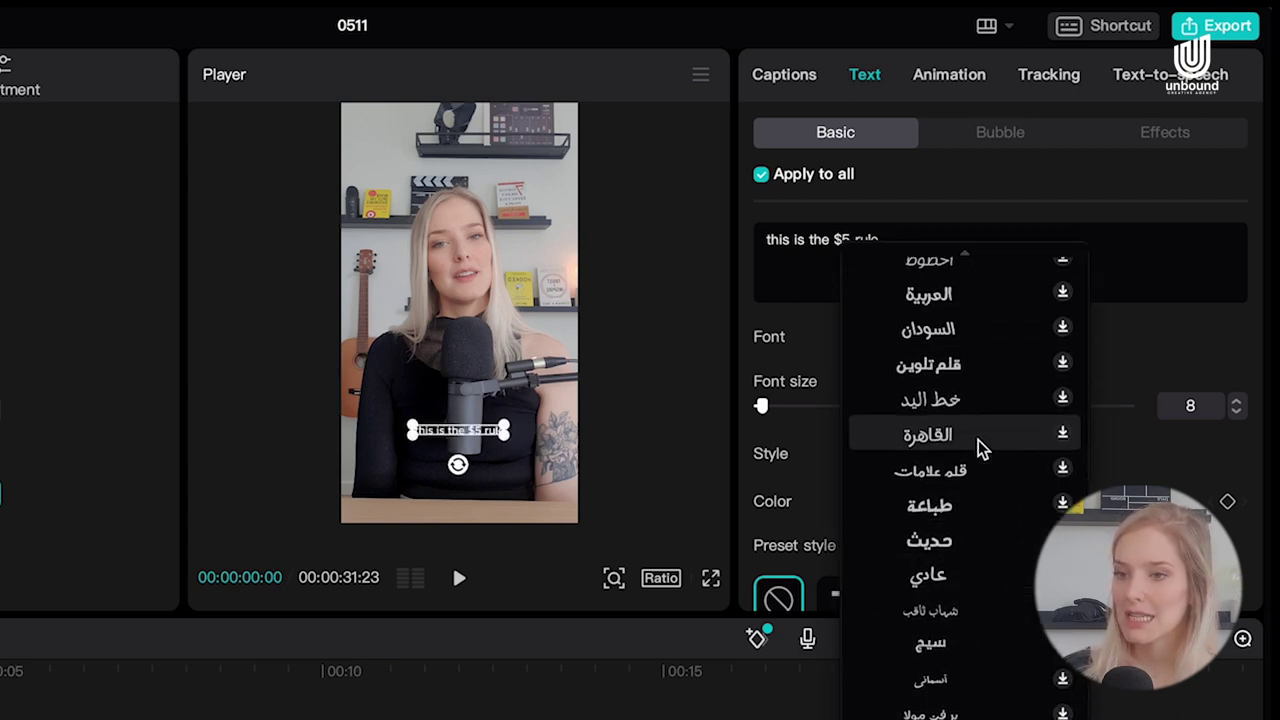
pyautogui.scroll(-8, 980, 505)
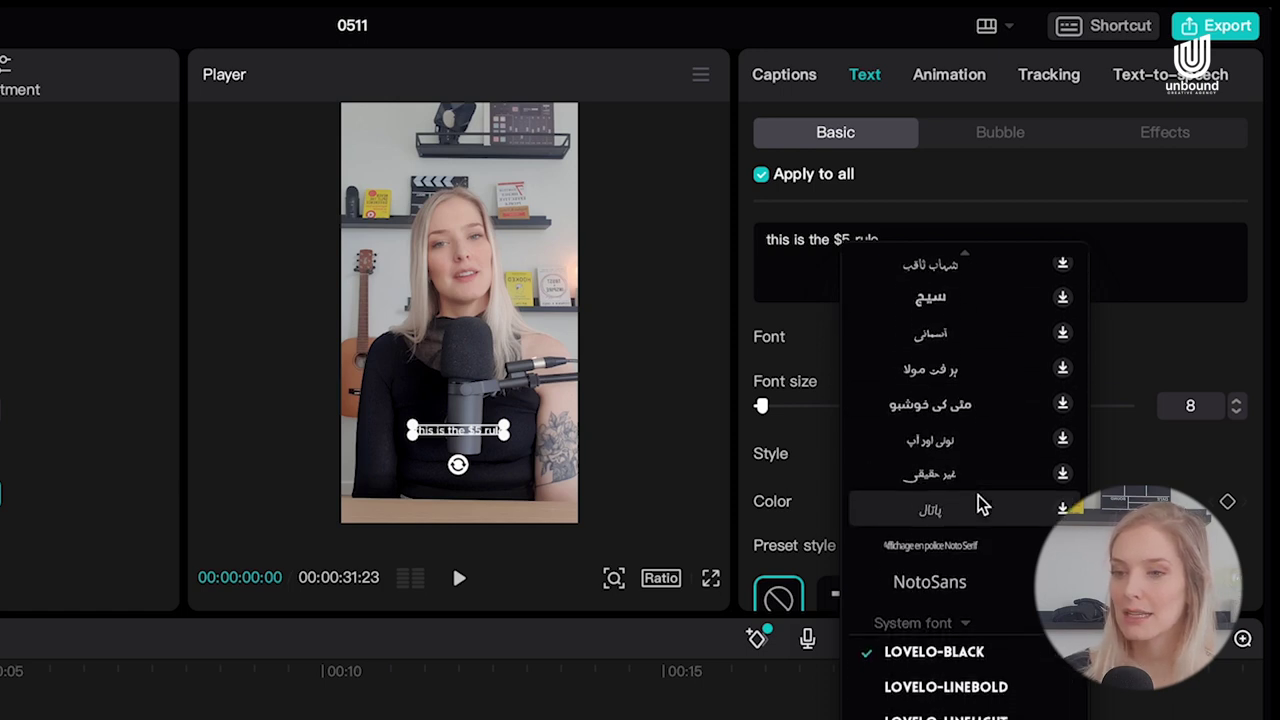
pyautogui.scroll(-1, 980, 505)
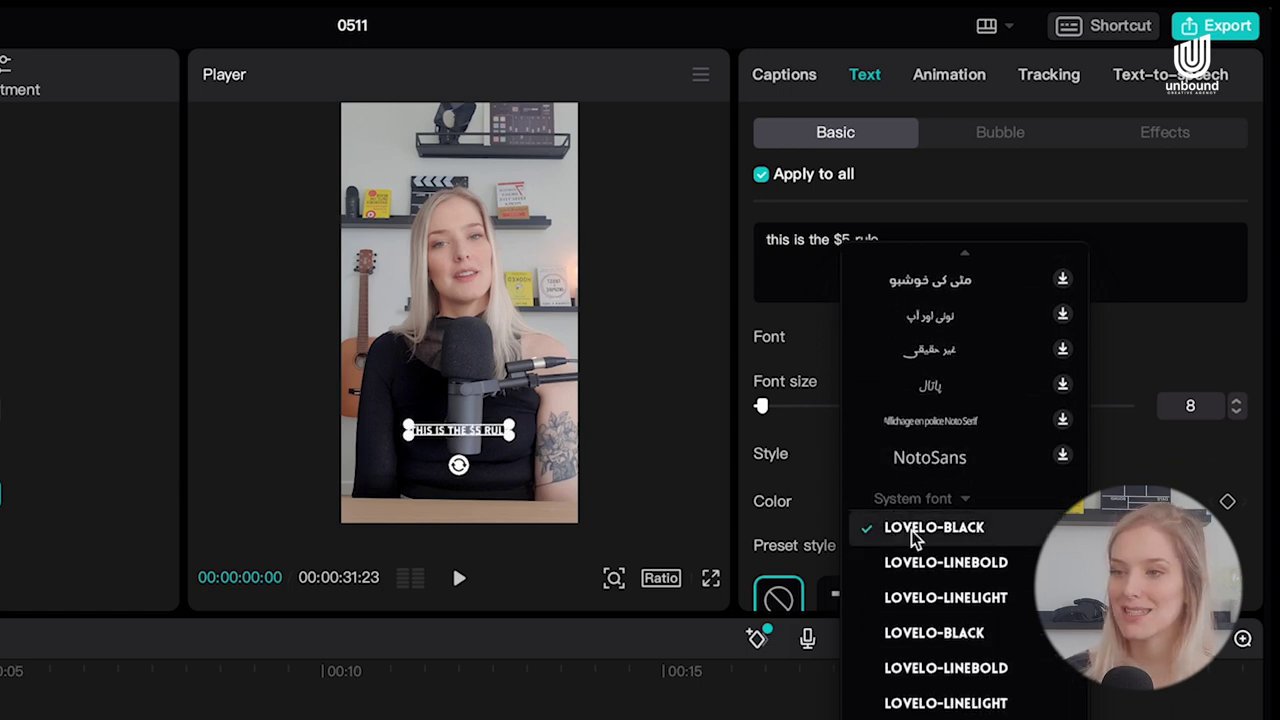
pyautogui.scroll(-3, 1020, 520)
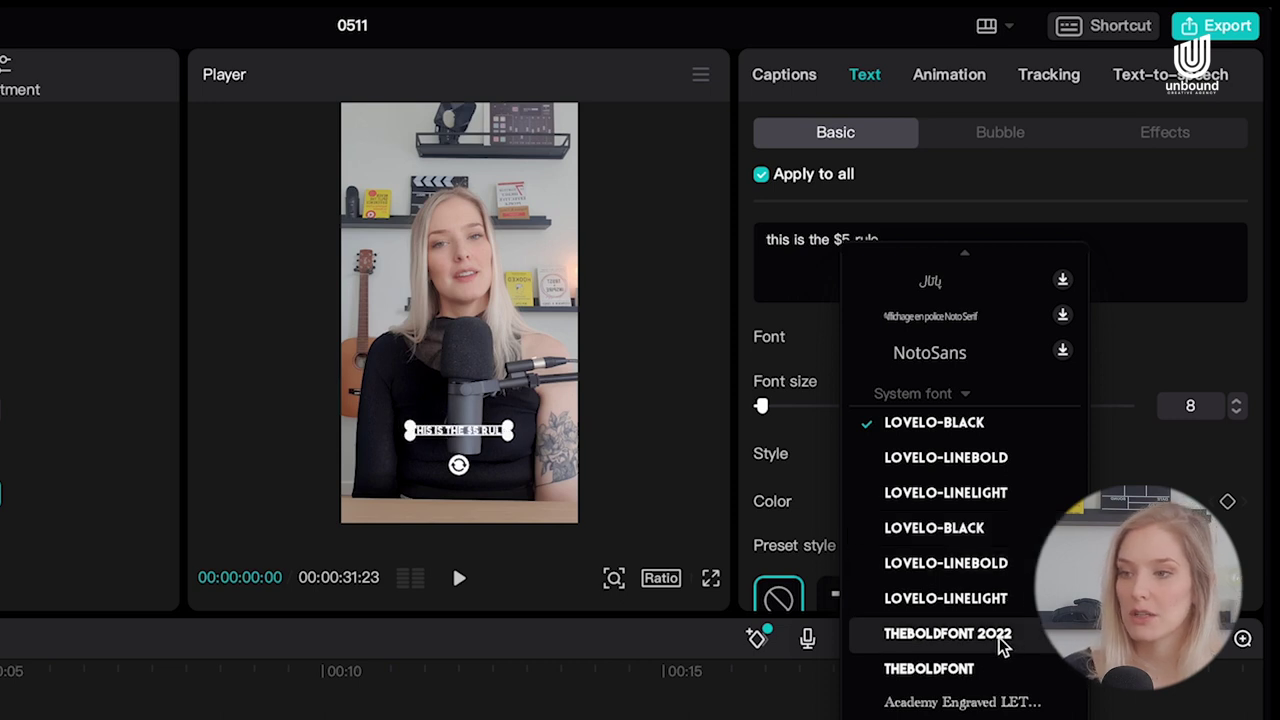
pyautogui.click(983, 668)
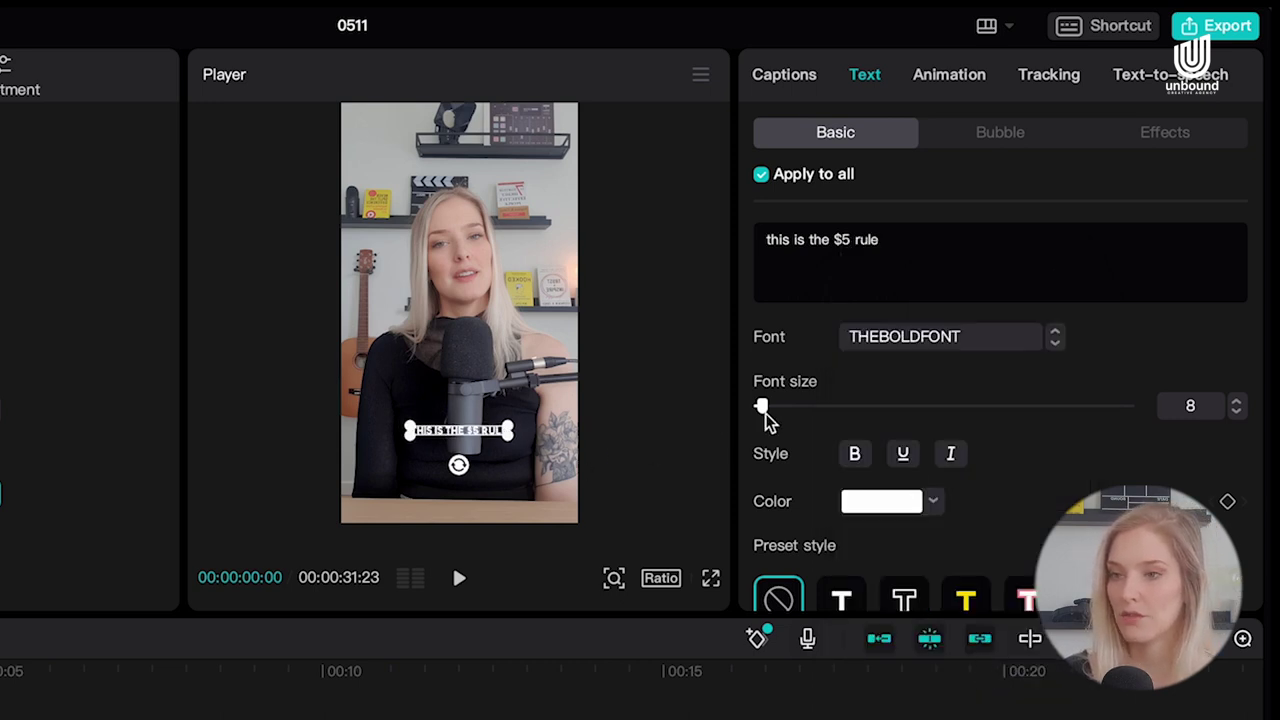
pyautogui.moveTo(762, 408); pyautogui.dragTo(775, 413)
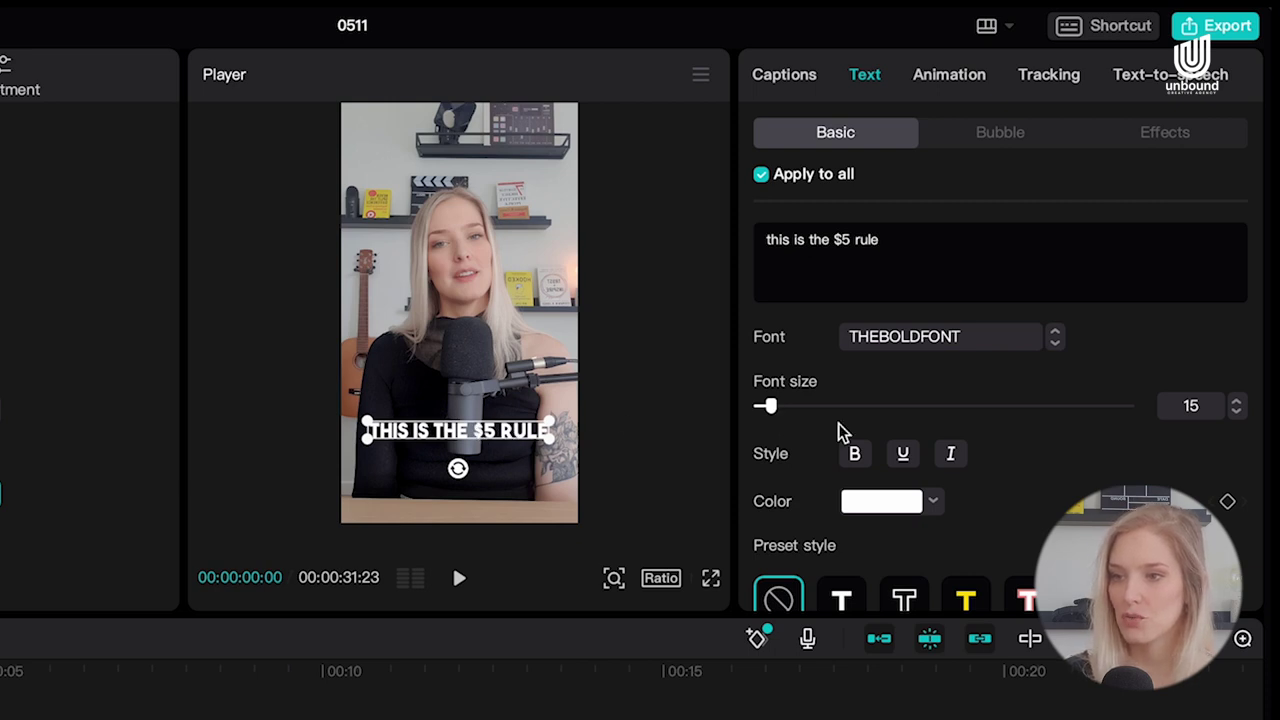
# Step: Add a black stroke with thickness 15 to all captions and check the result in a full-screen preview
pyautogui.scroll(-2, 1080, 475)
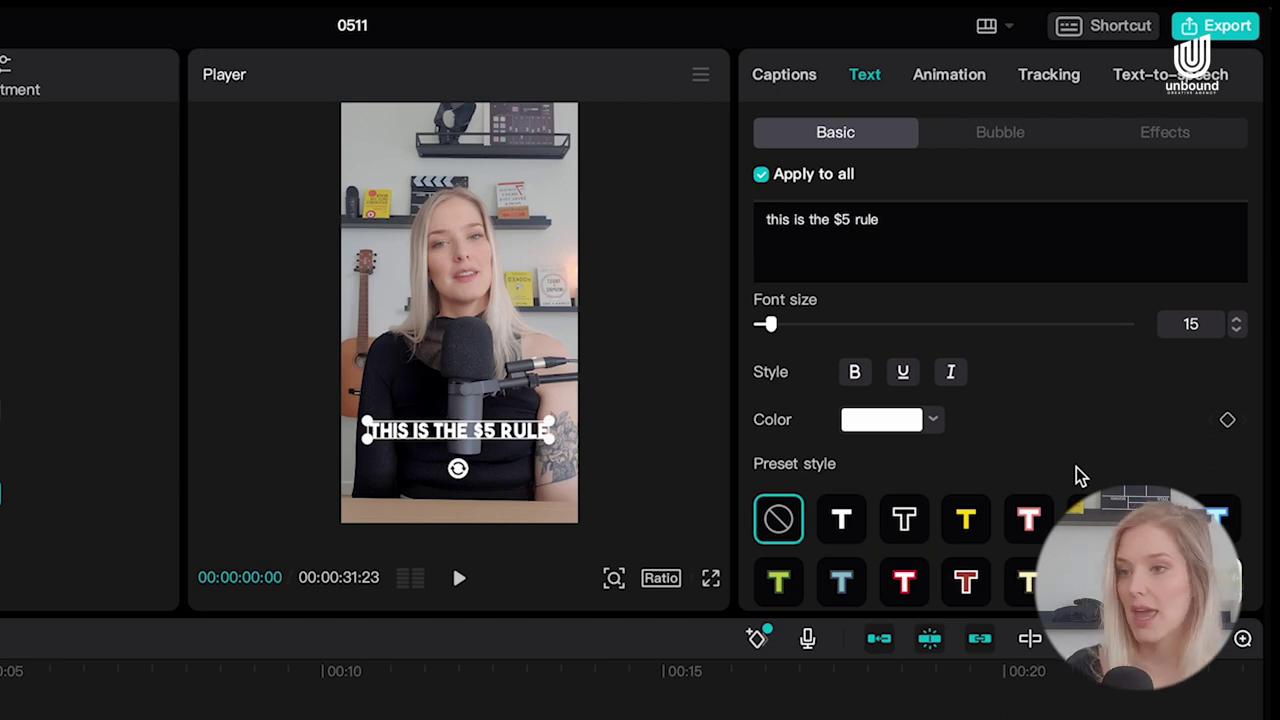
pyautogui.scroll(-8, 1080, 475)
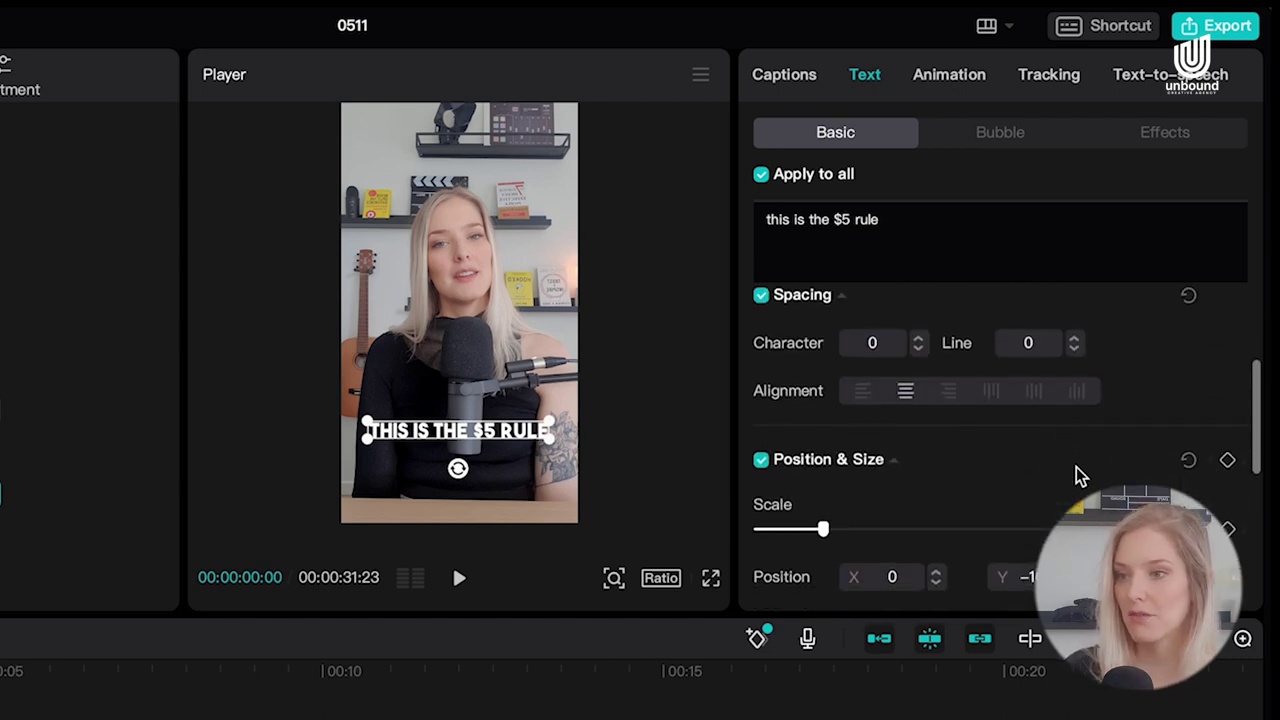
pyautogui.scroll(-5, 1080, 475)
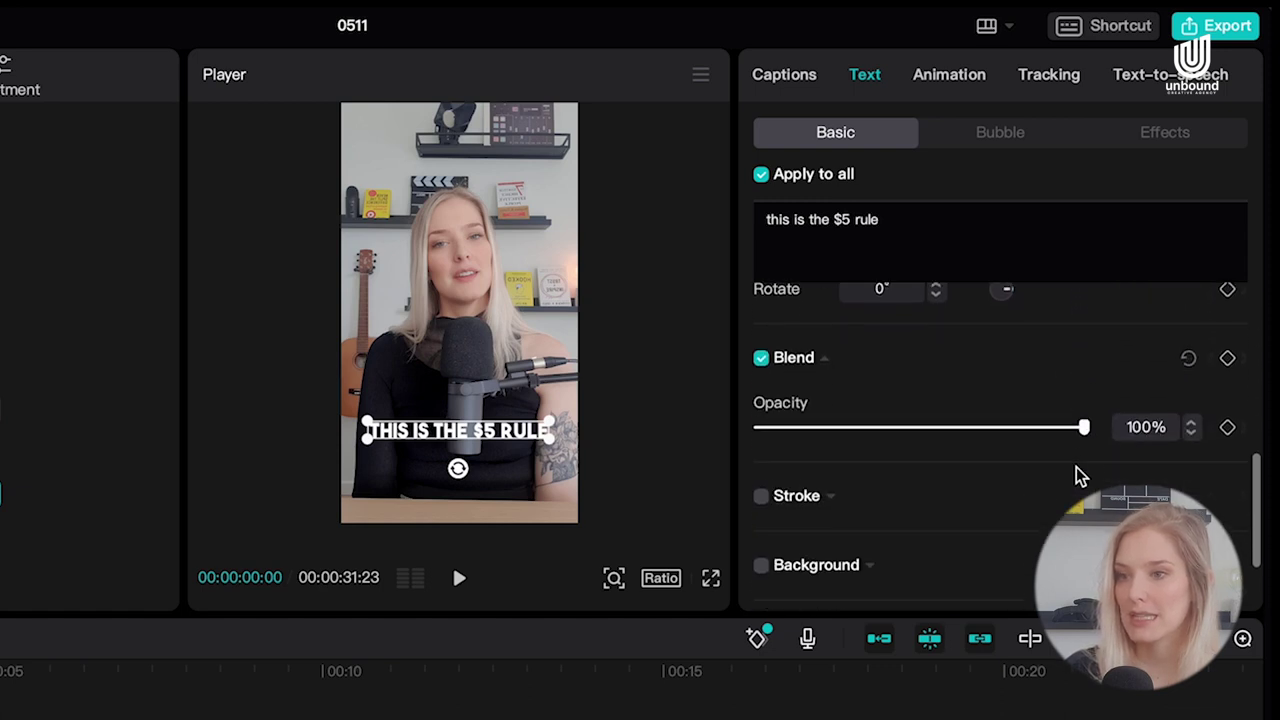
pyautogui.scroll(-2, 973, 475)
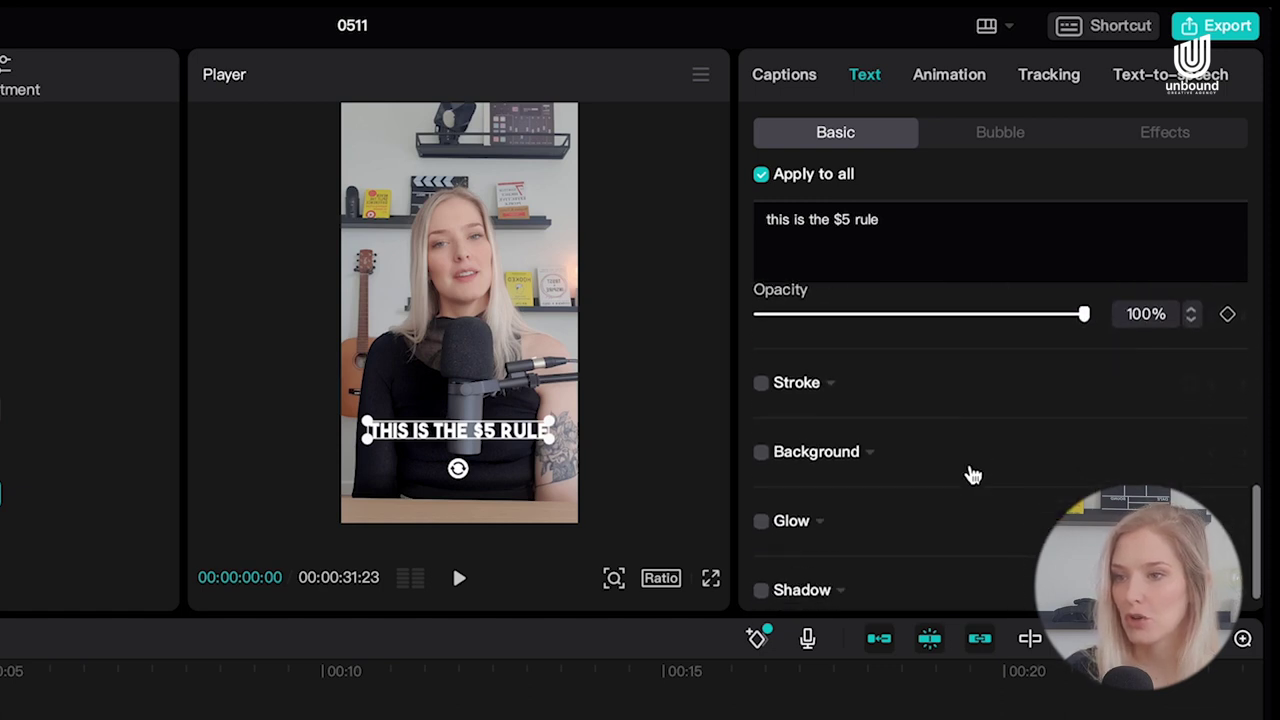
pyautogui.click(834, 390)
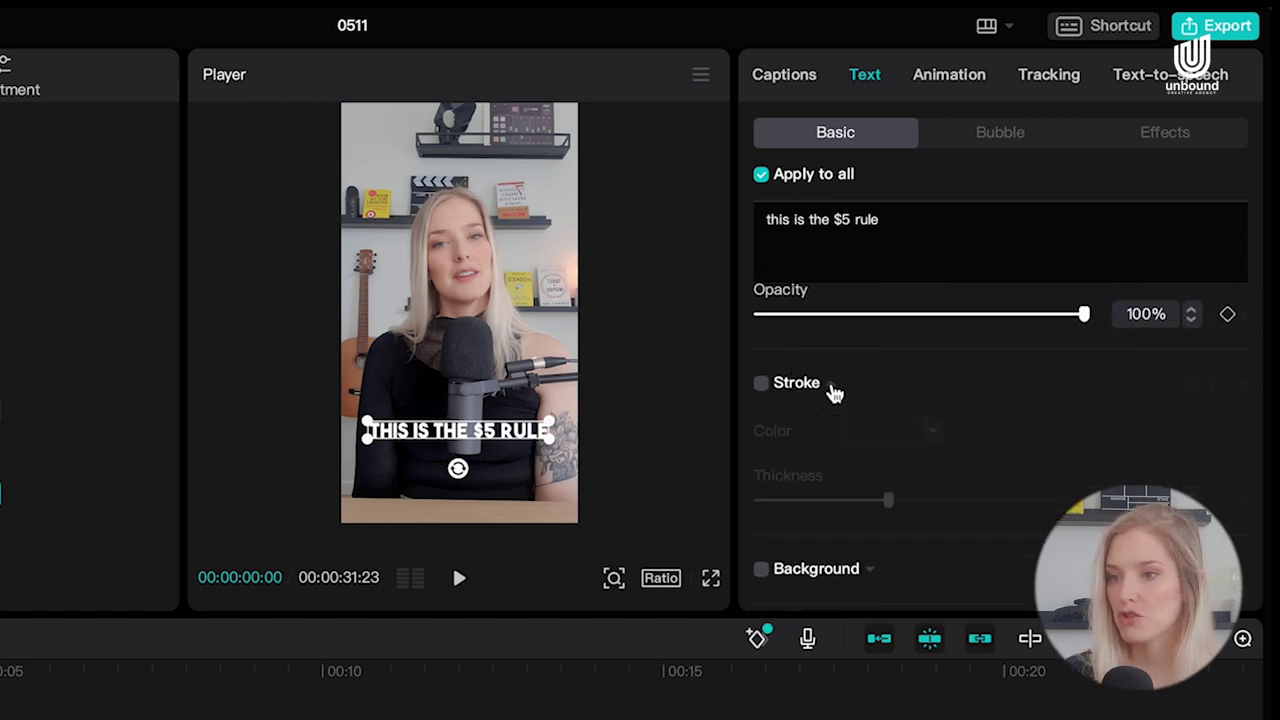
pyautogui.click(762, 384)
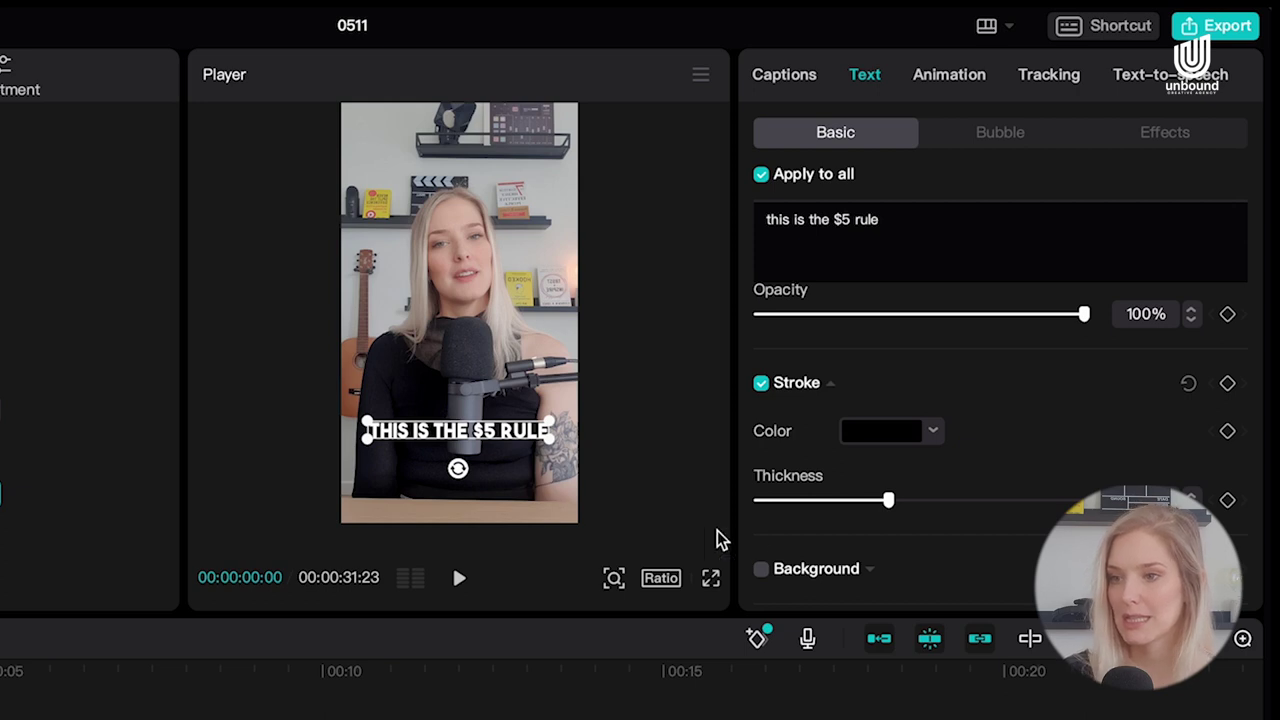
pyautogui.moveTo(893, 505)
pyautogui.mouseDown()
pyautogui.moveTo(771, 505)
pyautogui.moveTo(810, 510)
pyautogui.mouseUp()
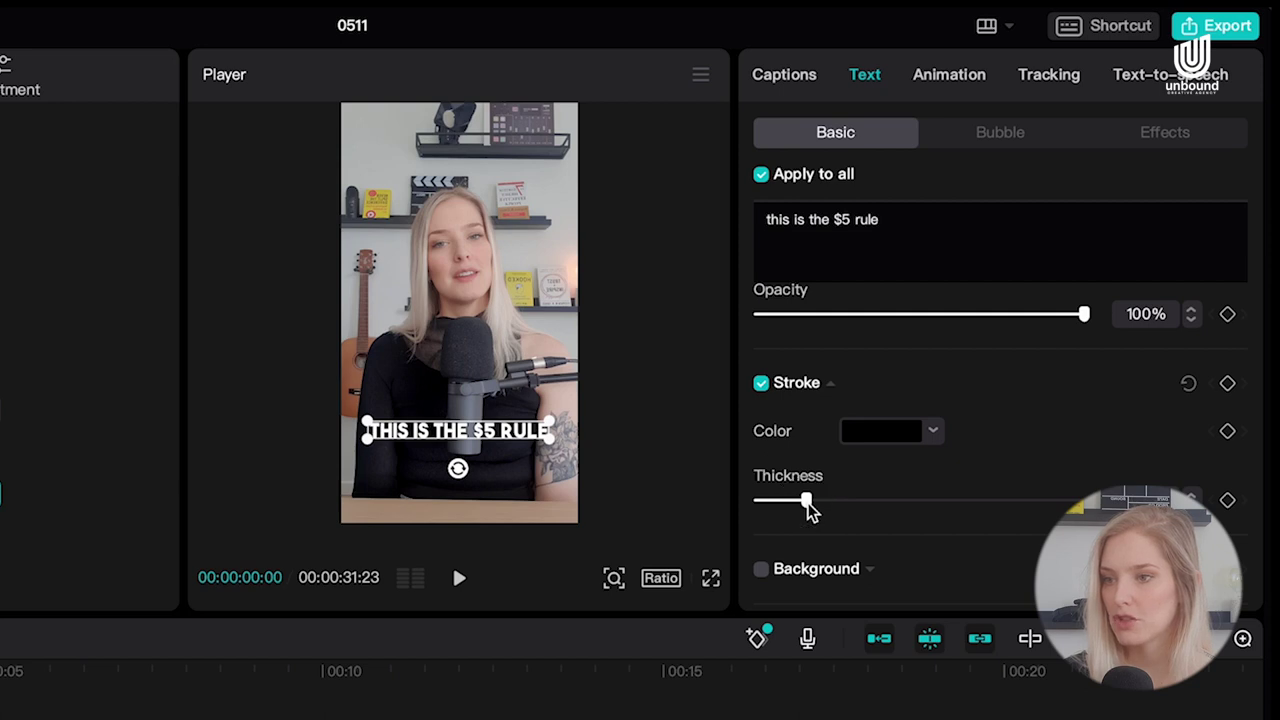
pyautogui.click(710, 578)
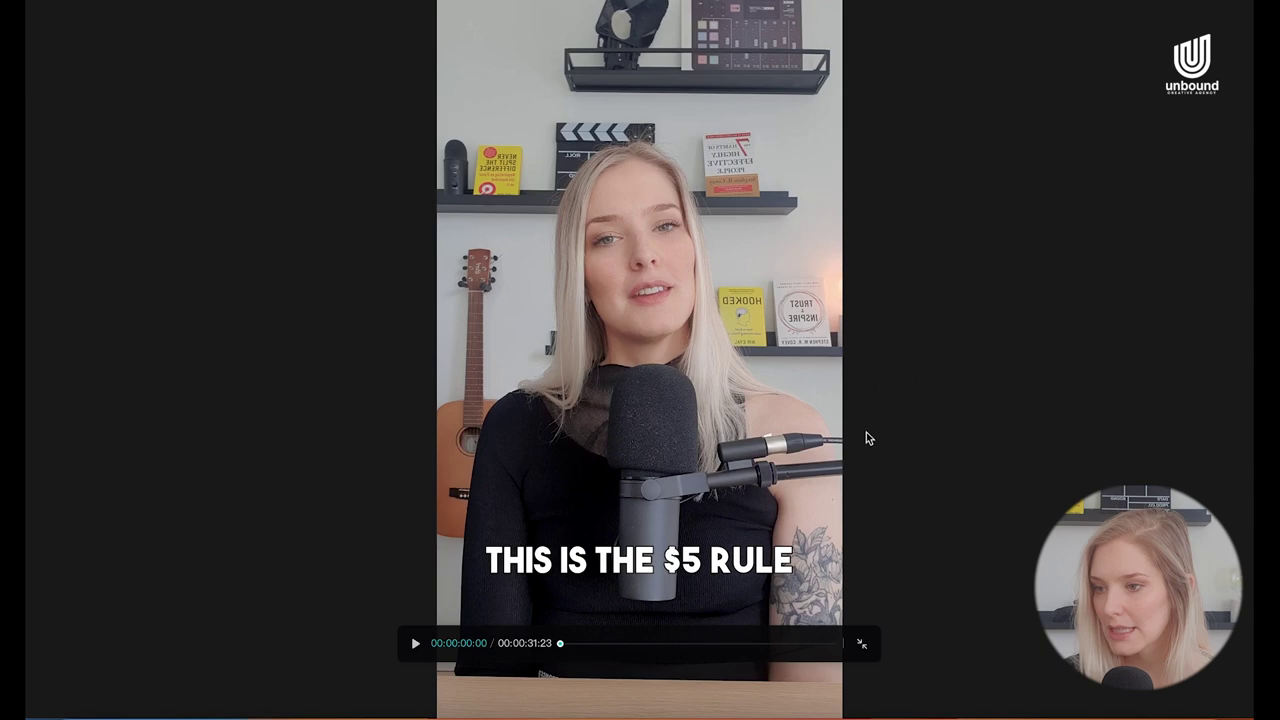
pyautogui.click(866, 649)
# Step: Enable a black shadow on all captions and set the shadow's opacity to 26%
pyautogui.scroll(-1, 912, 251)
pyautogui.scroll(-1, 903, 463)
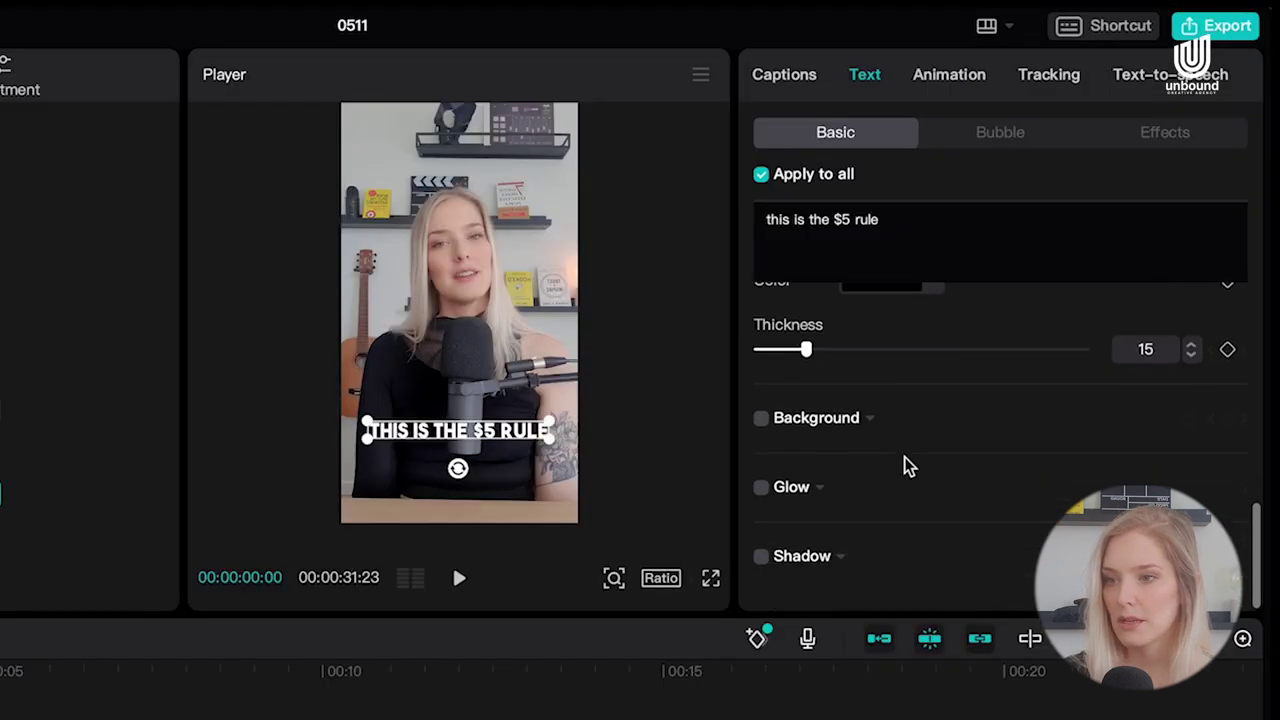
pyautogui.click(845, 557)
pyautogui.scroll(-3, 846, 563)
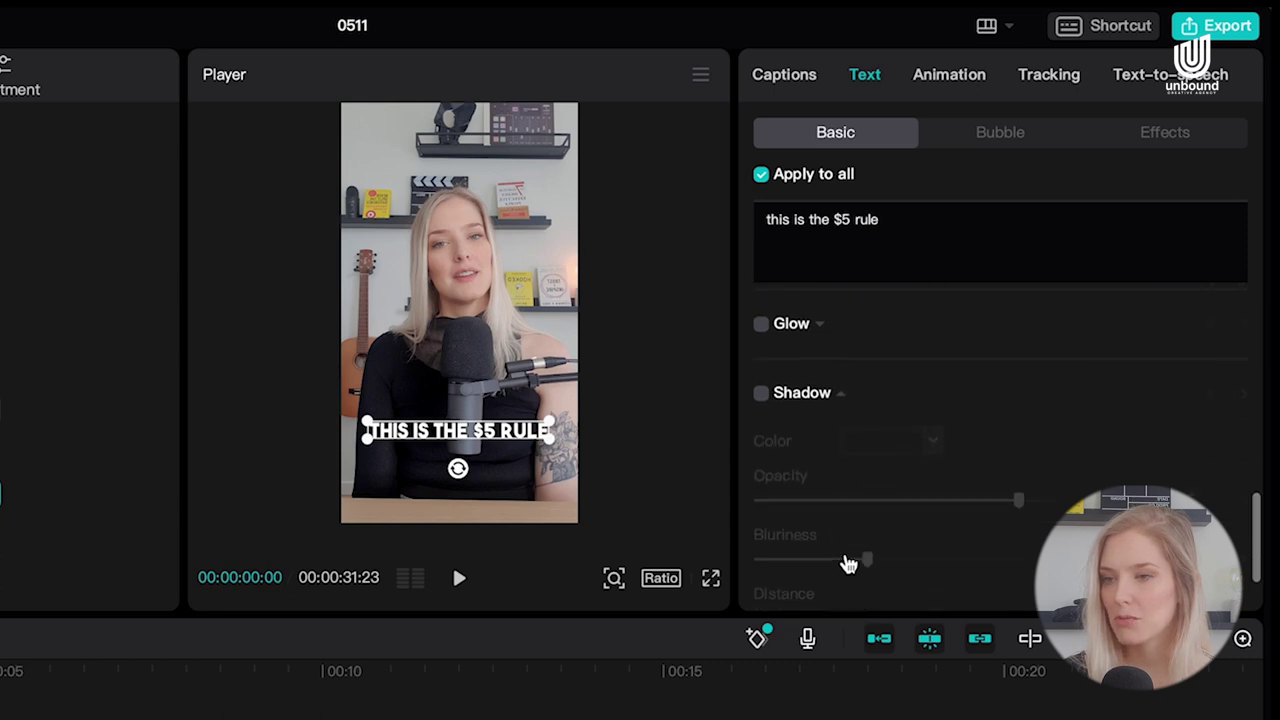
pyautogui.scroll(2, 809, 376)
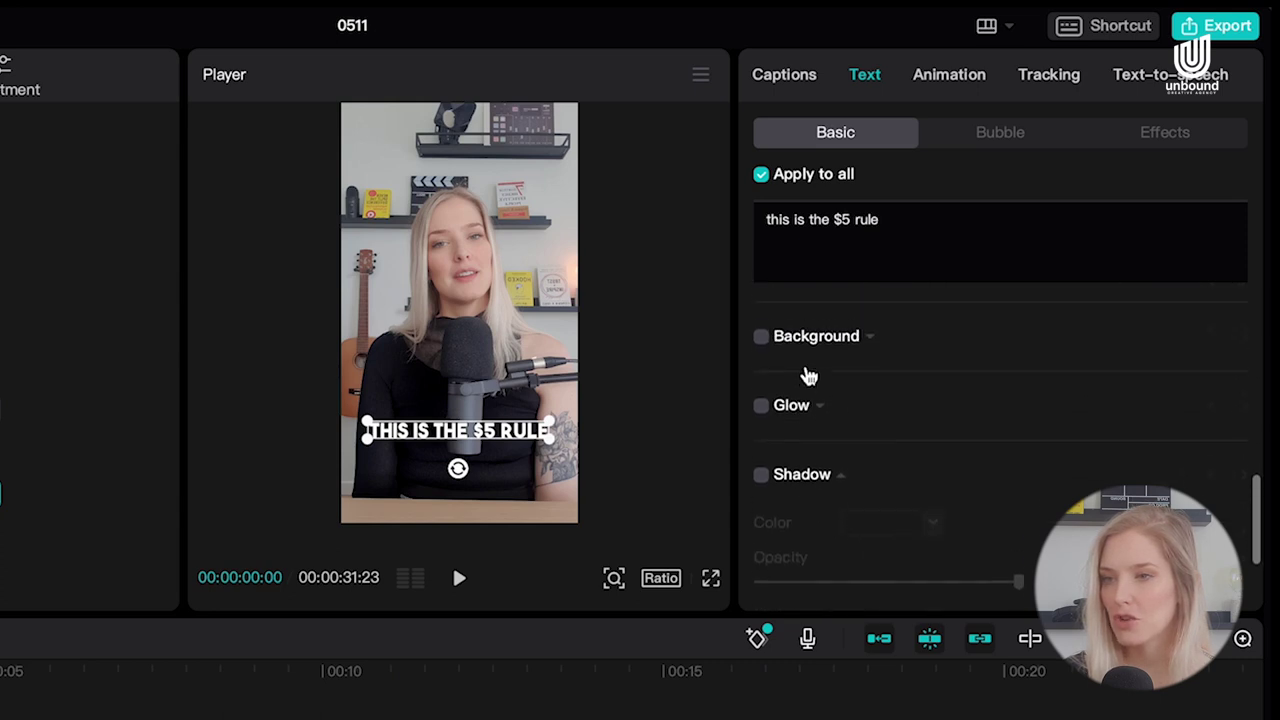
pyautogui.click(762, 476)
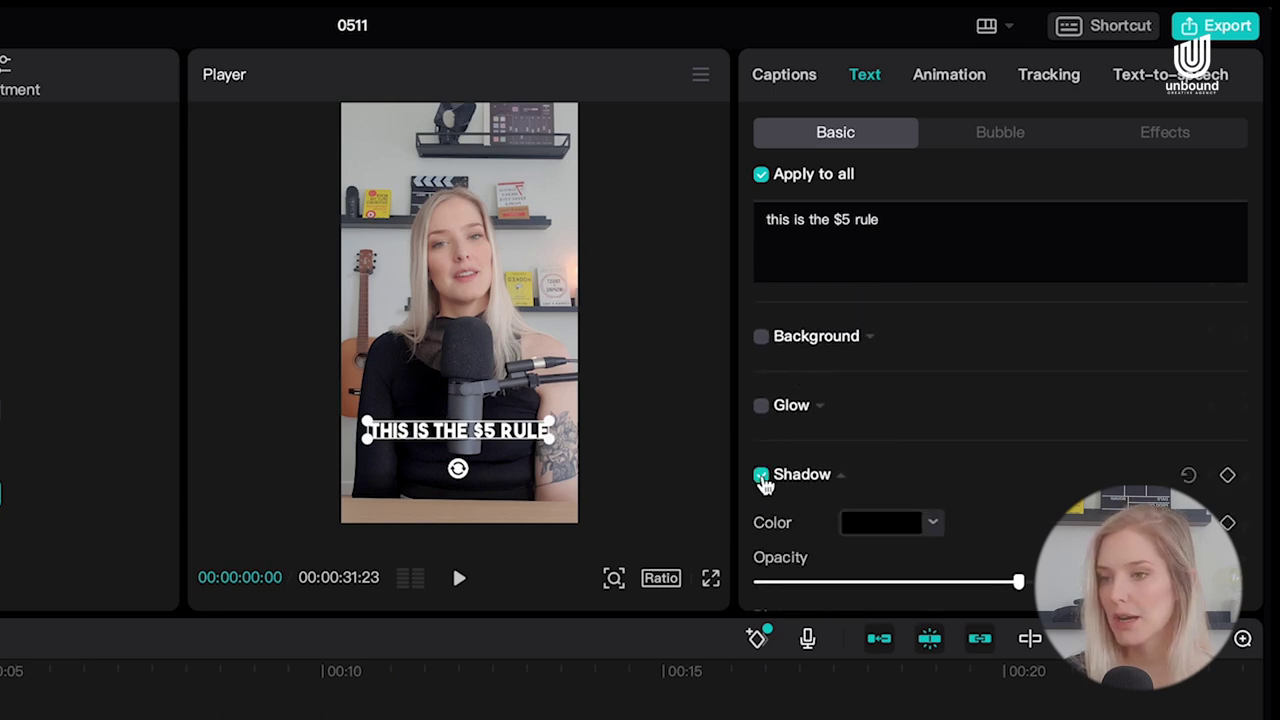
pyautogui.scroll(-3, 930, 436)
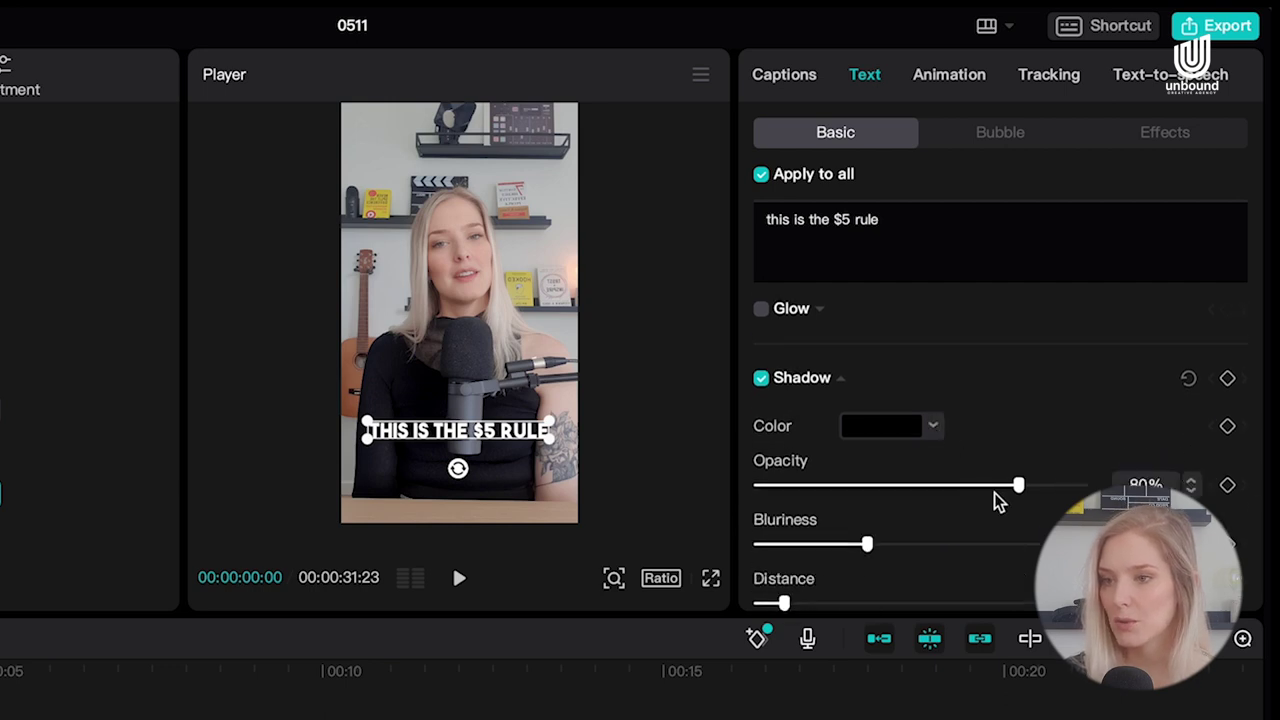
pyautogui.moveTo(1018, 490); pyautogui.dragTo(840, 506)
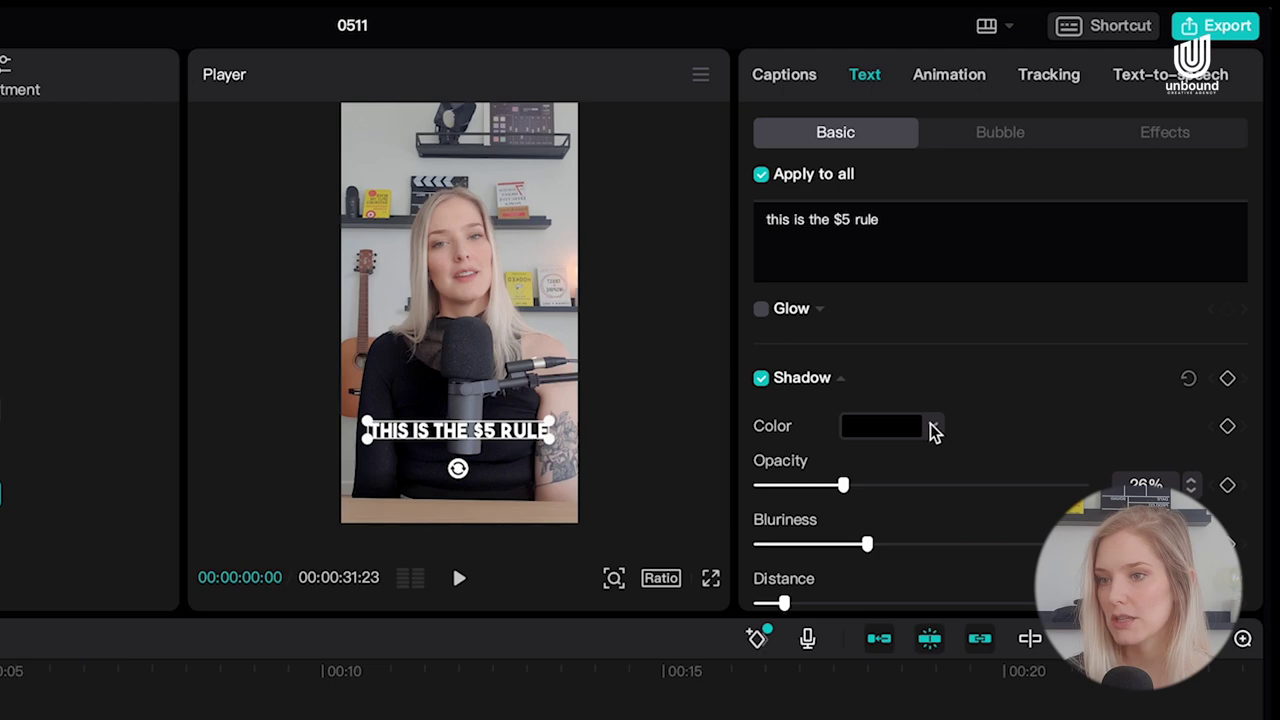
pyautogui.scroll(-2, 873, 548)
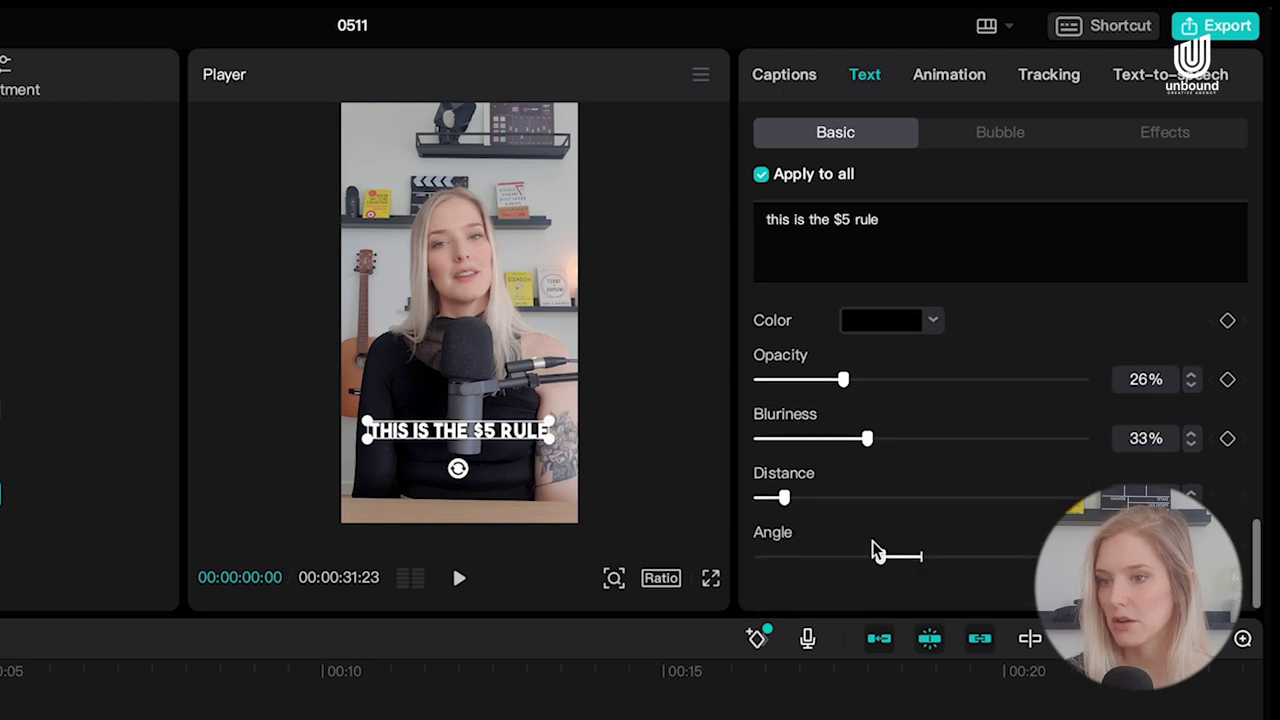
# Step: Preview the styled captions at several points along the first seven seconds of the timeline and return to the start
pyautogui.scroll(3, 866, 471)
pyautogui.click(224, 442)
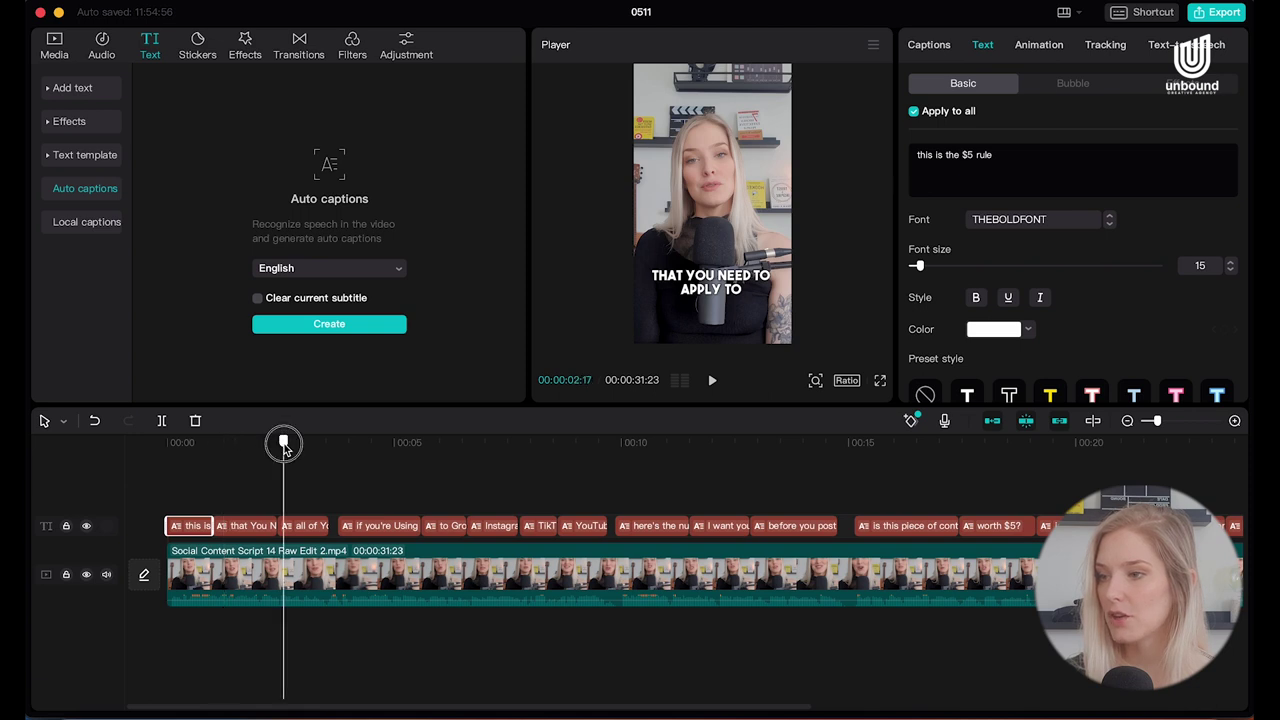
pyautogui.click(284, 448)
pyautogui.click(350, 450)
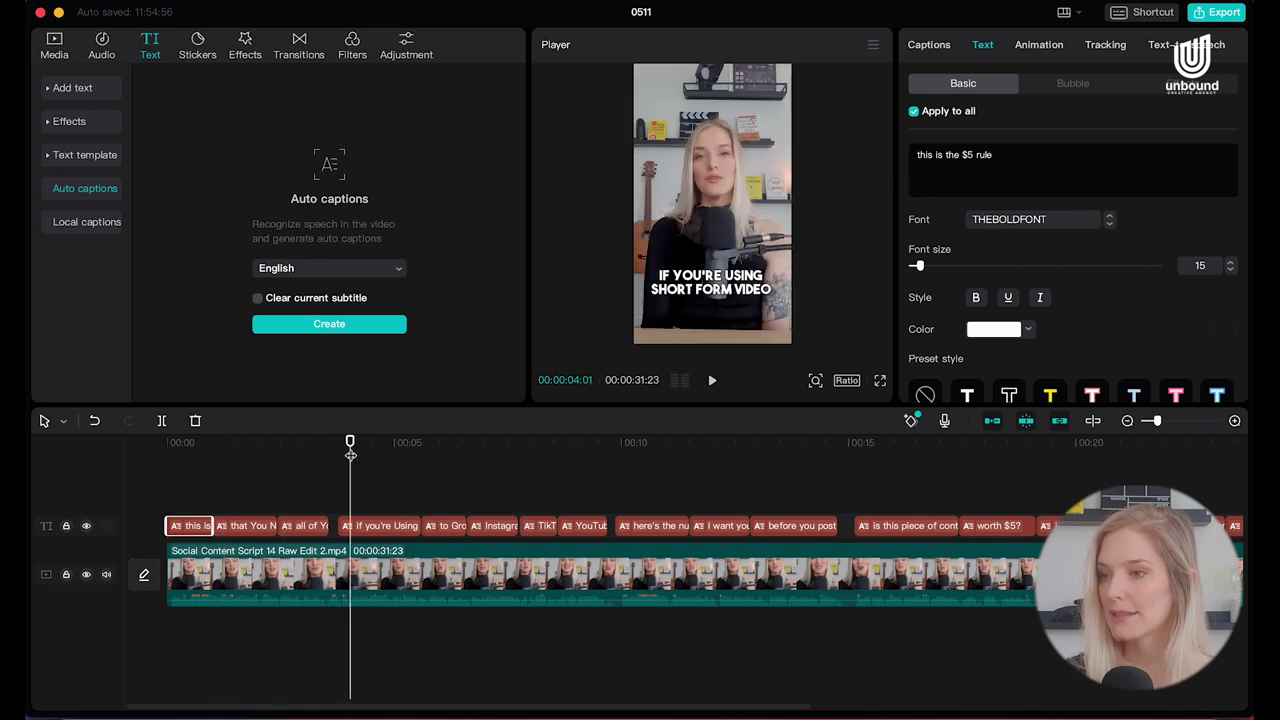
pyautogui.click(444, 450)
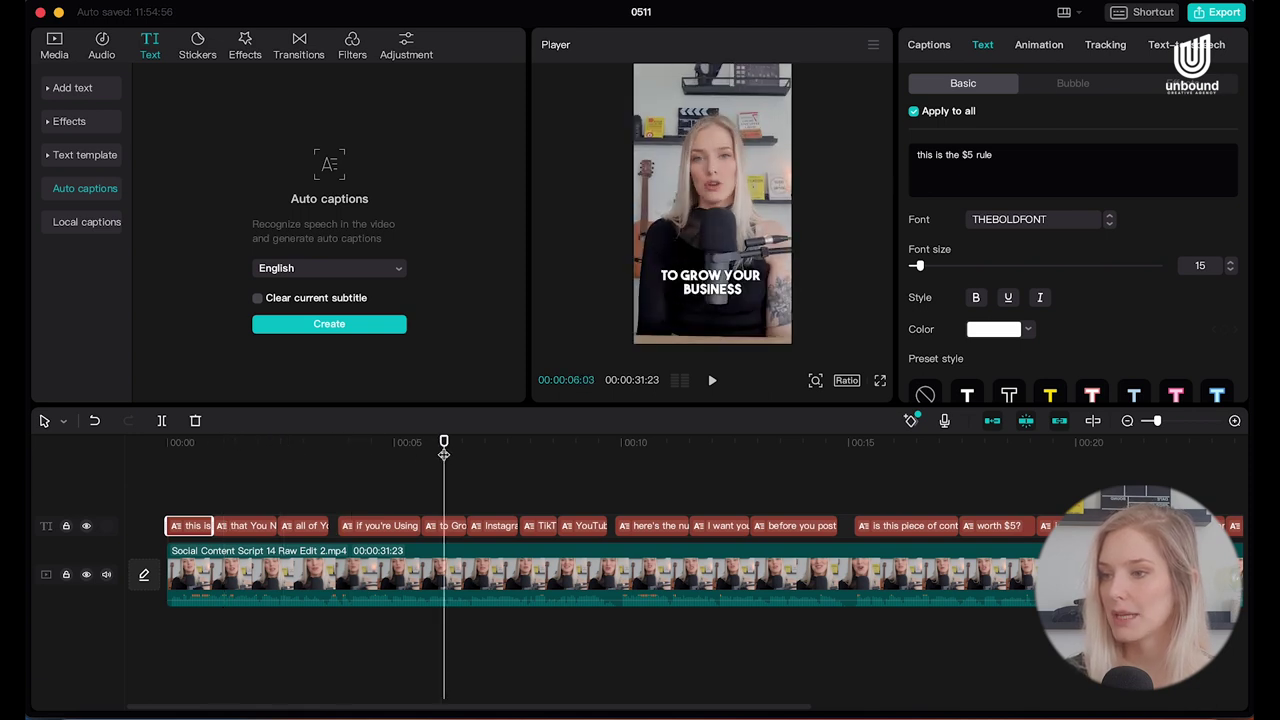
pyautogui.click(494, 450)
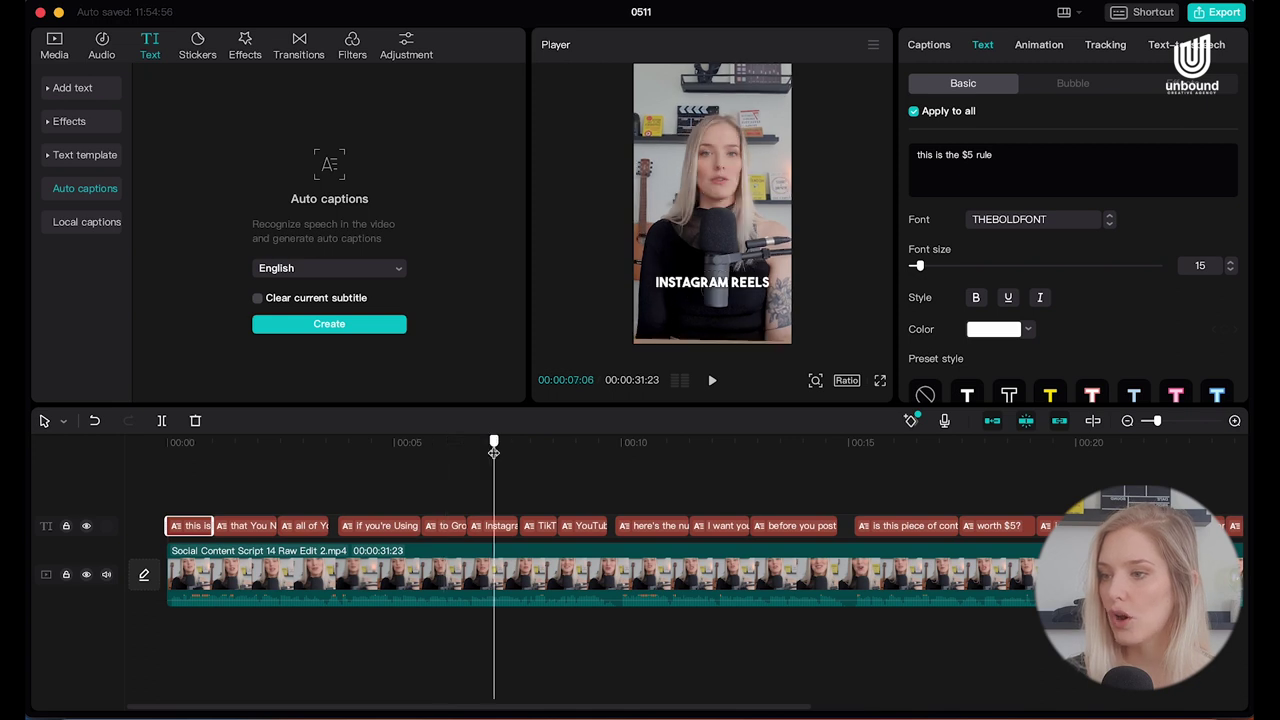
pyautogui.click(170, 450)
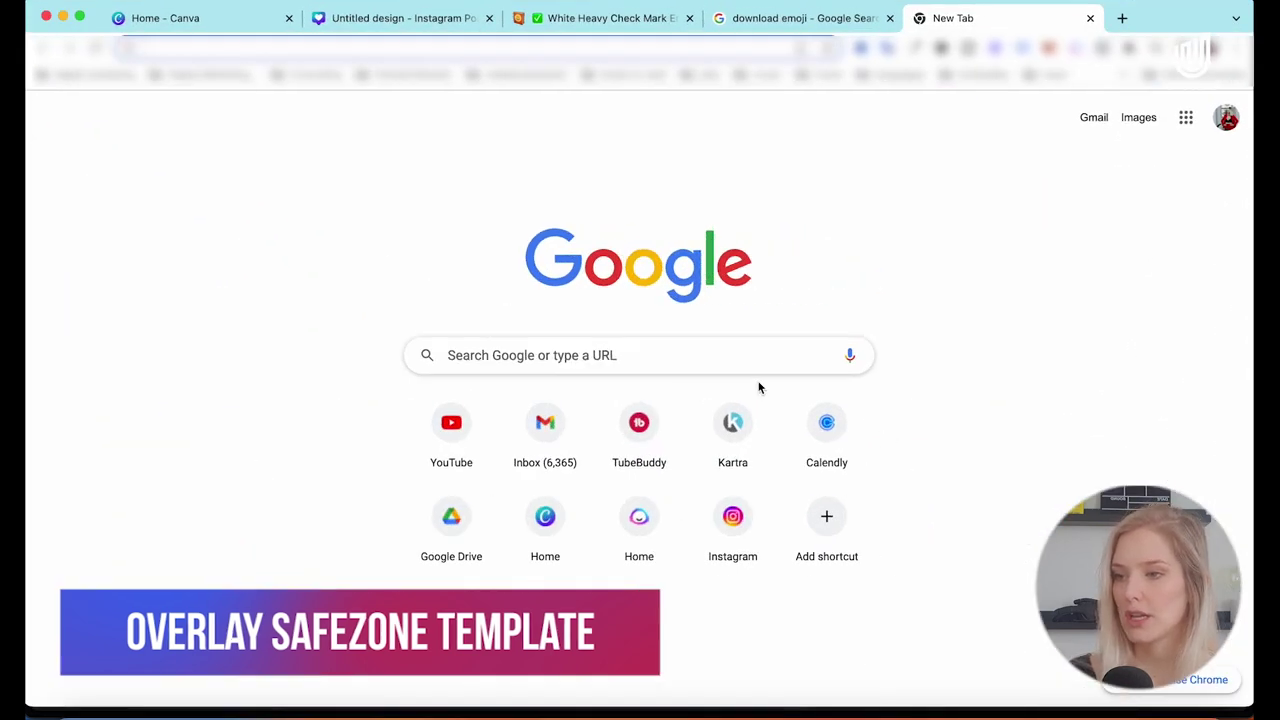
# Step: In the web browser, search Google for "safe zone template instagram"
pyautogui.click(742, 358)
pyautogui.write('sa')
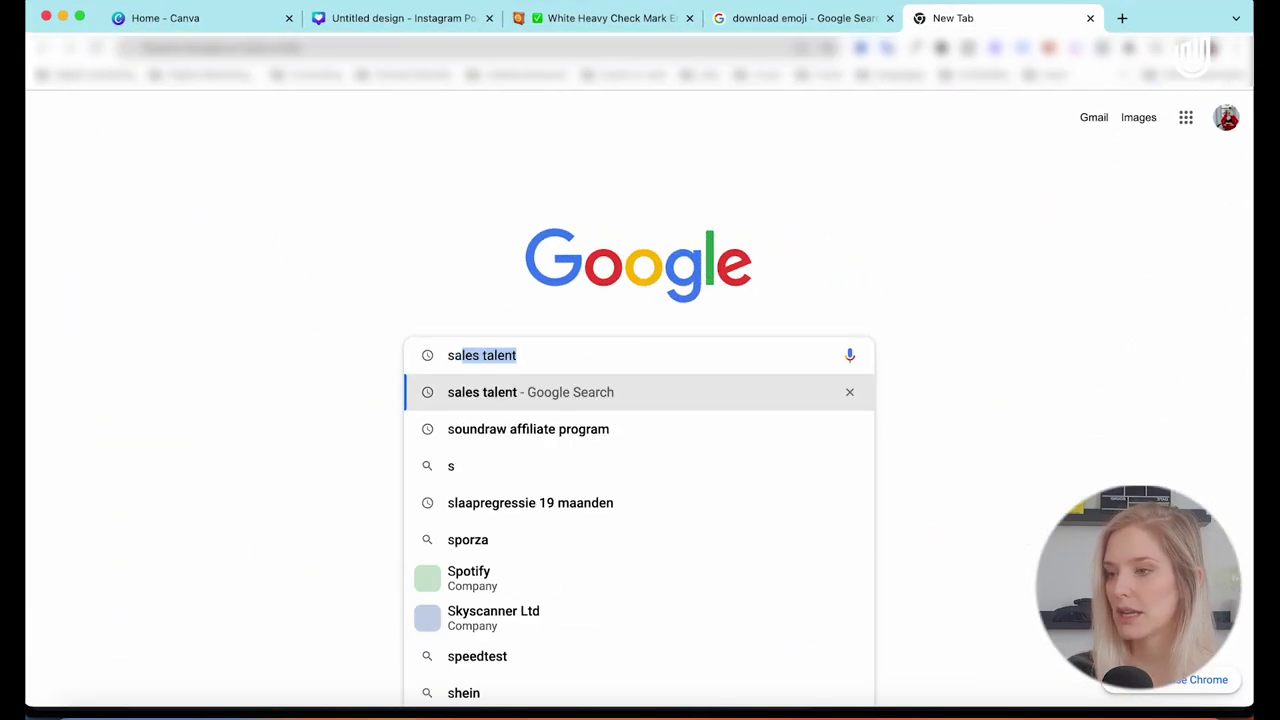
pyautogui.write('fe zone temp')
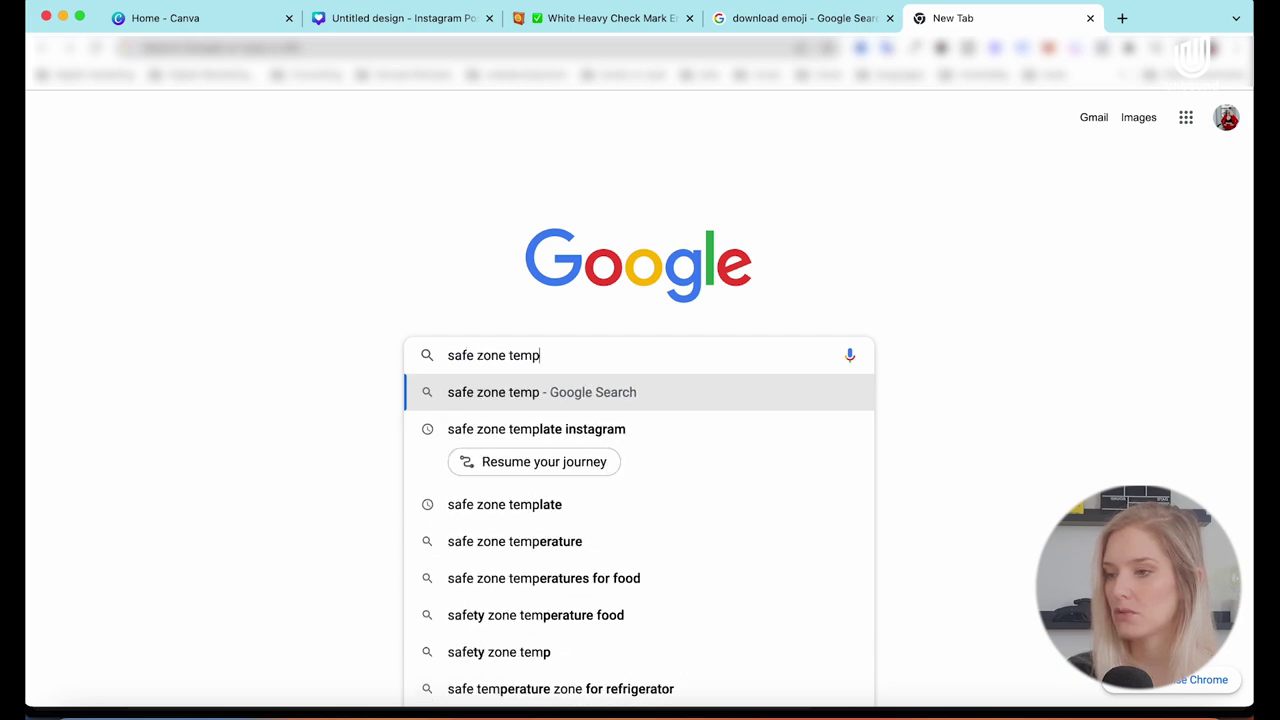
pyautogui.write('late instagram')
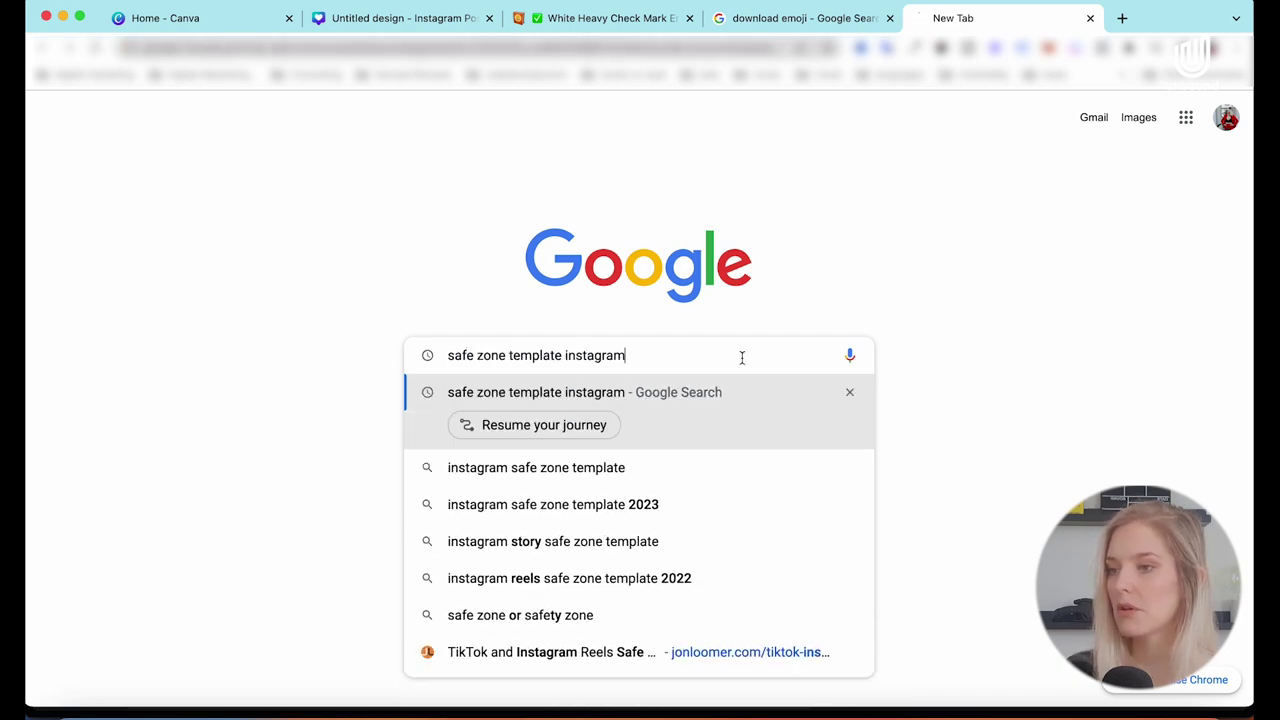
pyautogui.press('Return')
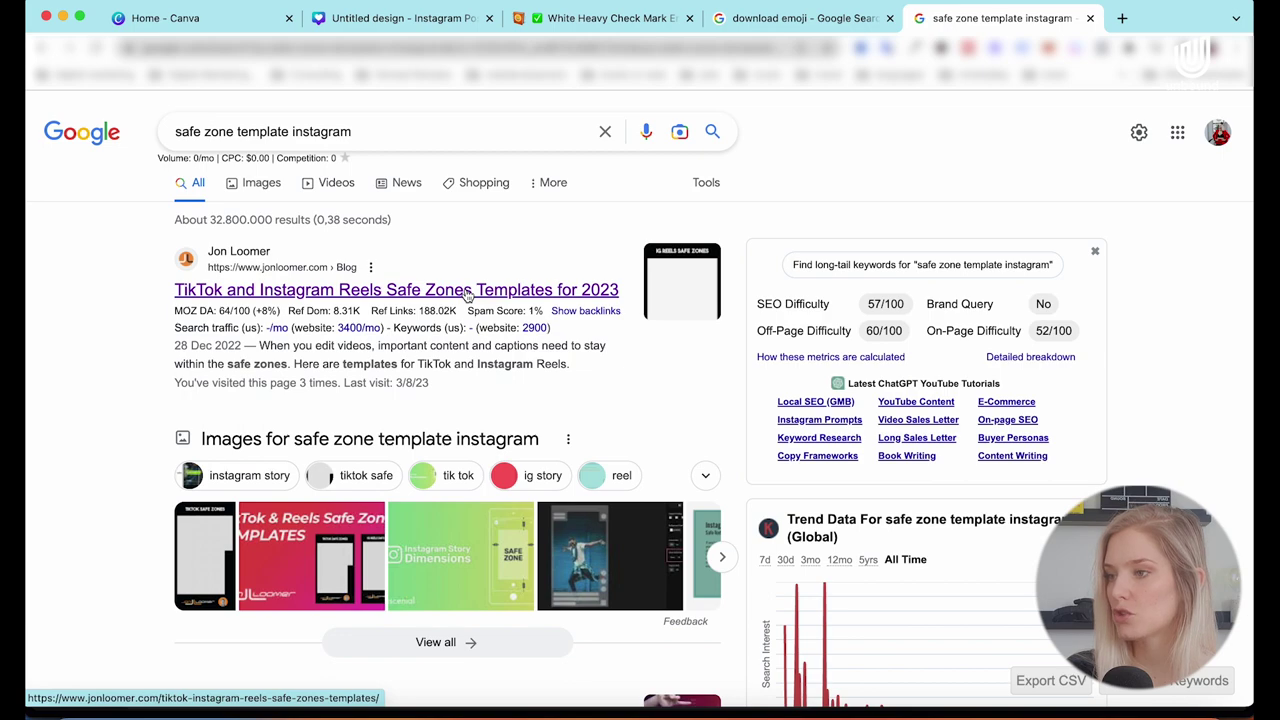
# Step: Open the Jon Loomer article on TikTok and Instagram Reels safe zones and download the Instagram Reels Safe Zones template
pyautogui.click(467, 293)
pyautogui.scroll(-5, 674, 423)
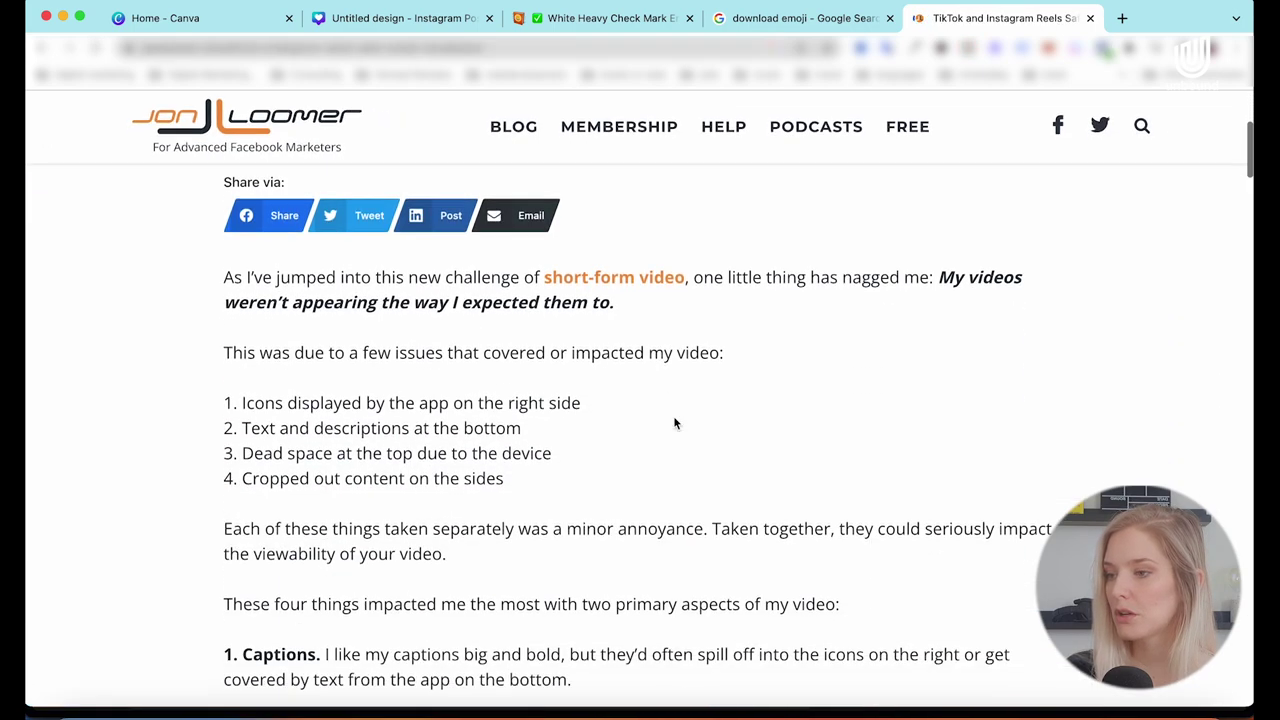
pyautogui.scroll(-10, 674, 423)
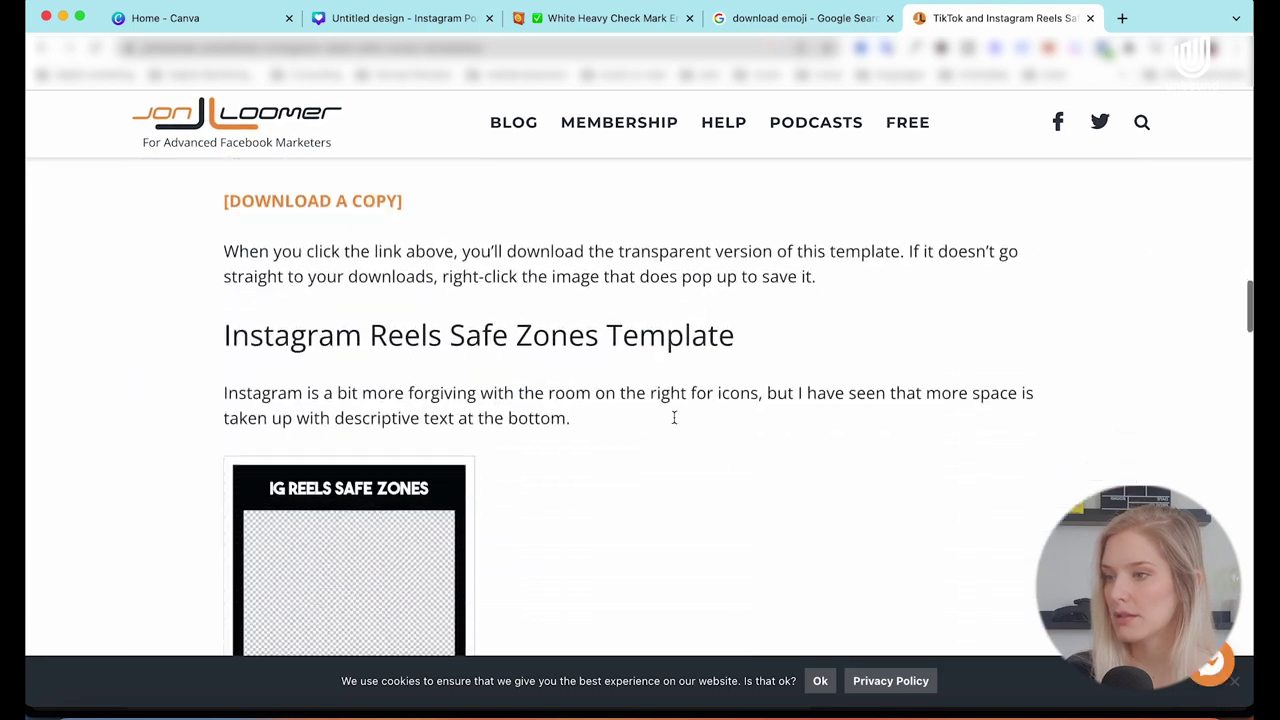
pyautogui.scroll(-5, 674, 420)
pyautogui.click(380, 589)
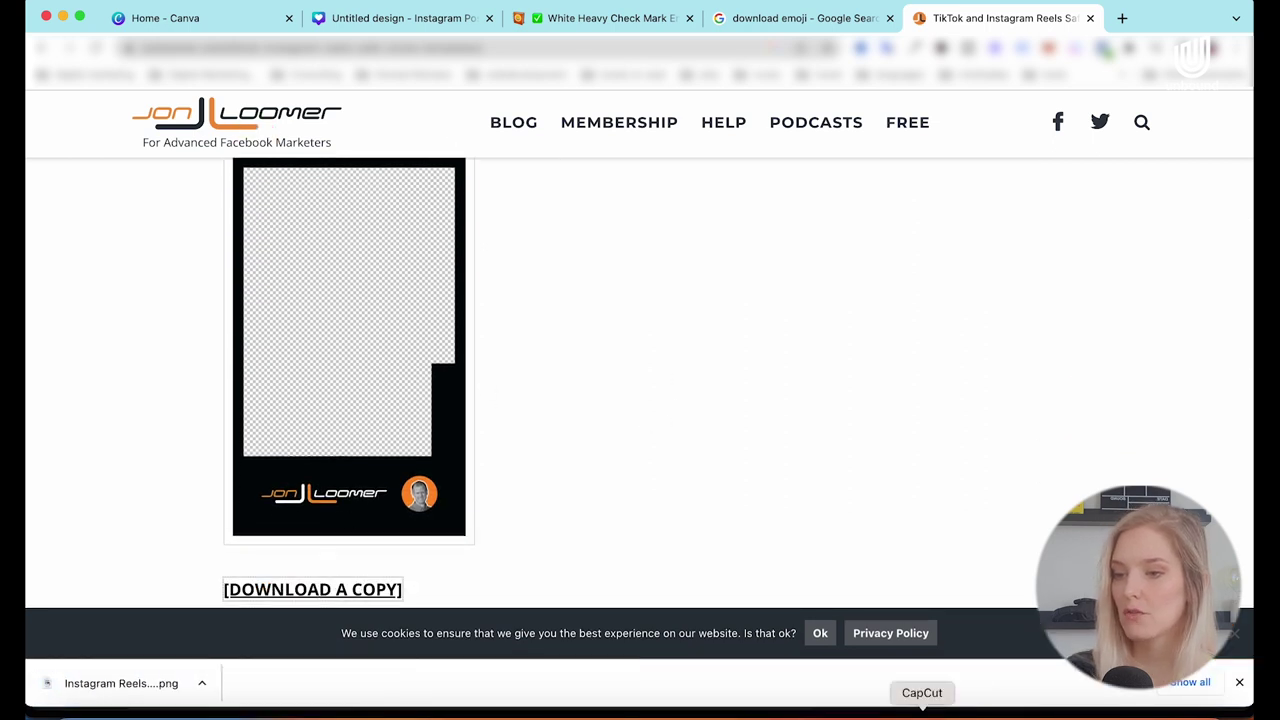
# Step: Switch to CapCut and import the Instagram Reels Safe Zones - JonLoomer (3).png image from Downloads into the project media
pyautogui.click(922, 714)
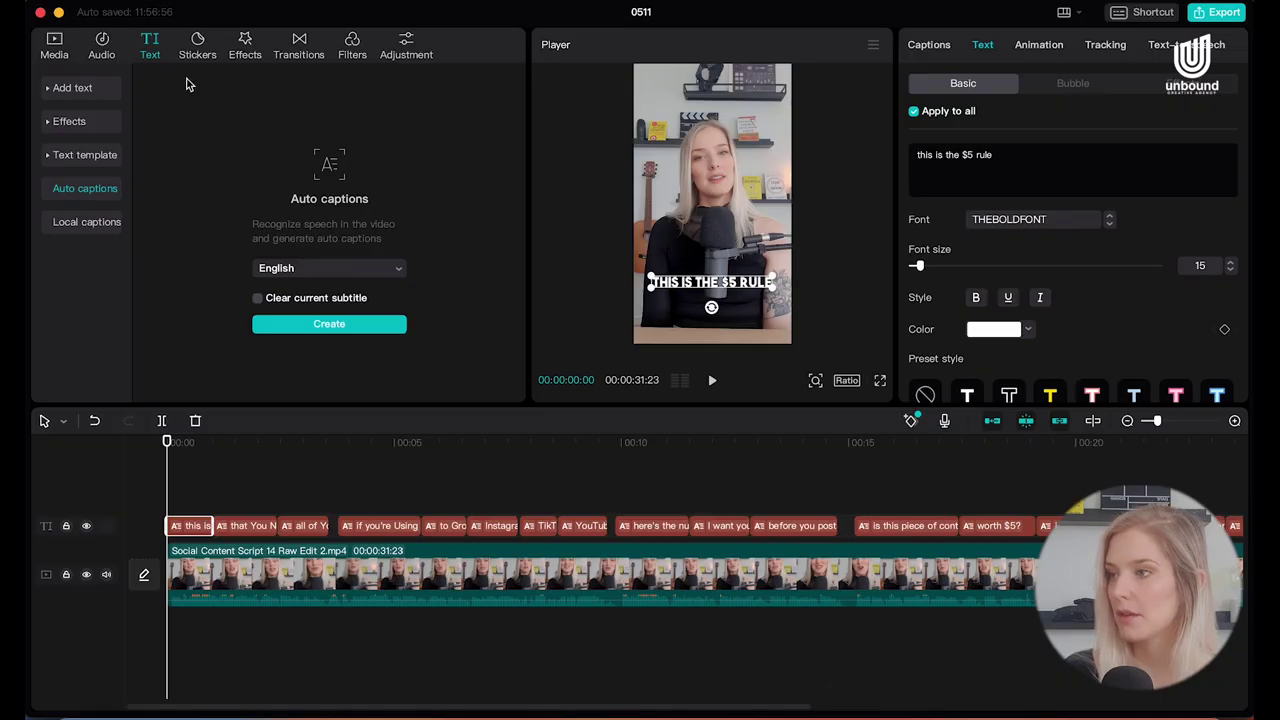
pyautogui.click(57, 55)
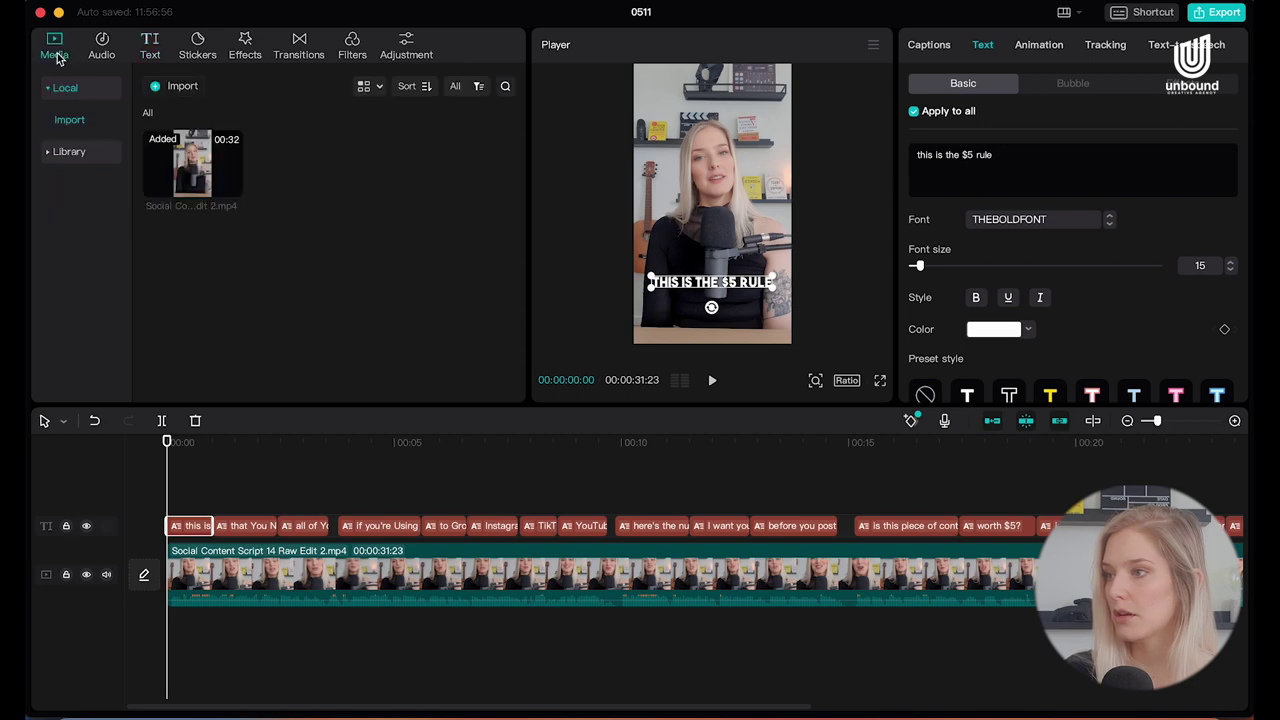
pyautogui.click(175, 87)
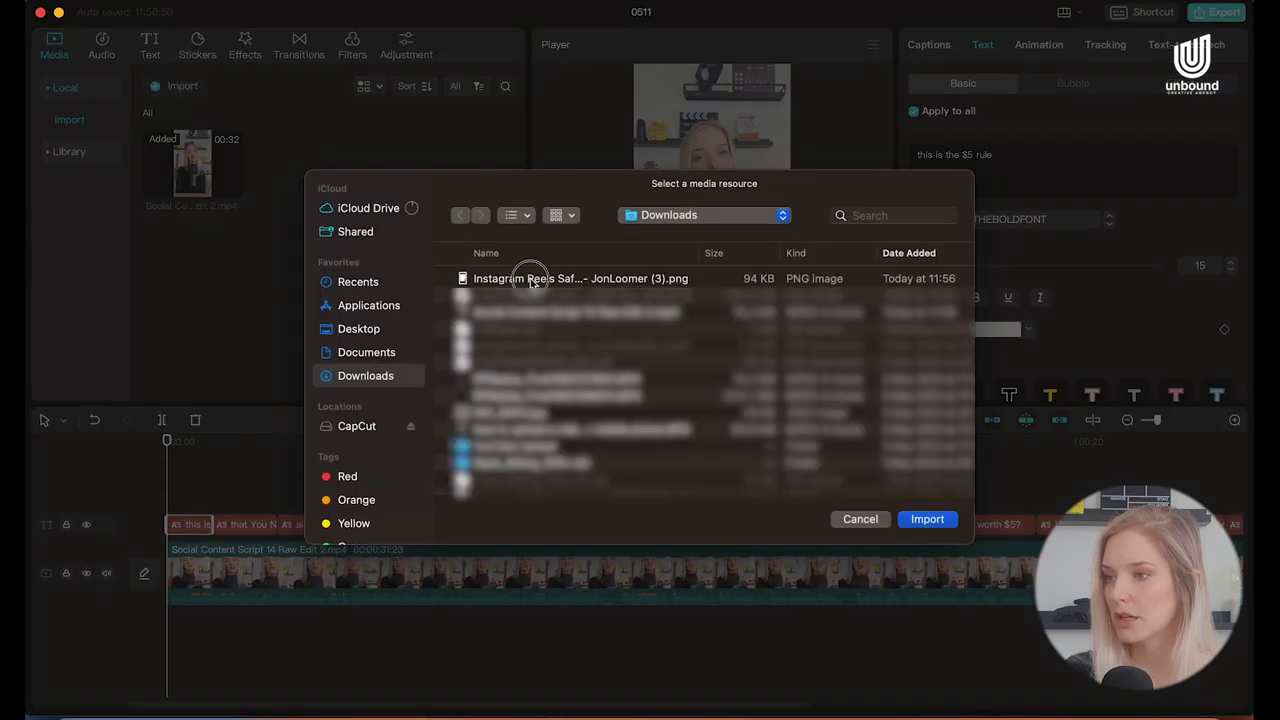
pyautogui.click(528, 279)
pyautogui.click(927, 519)
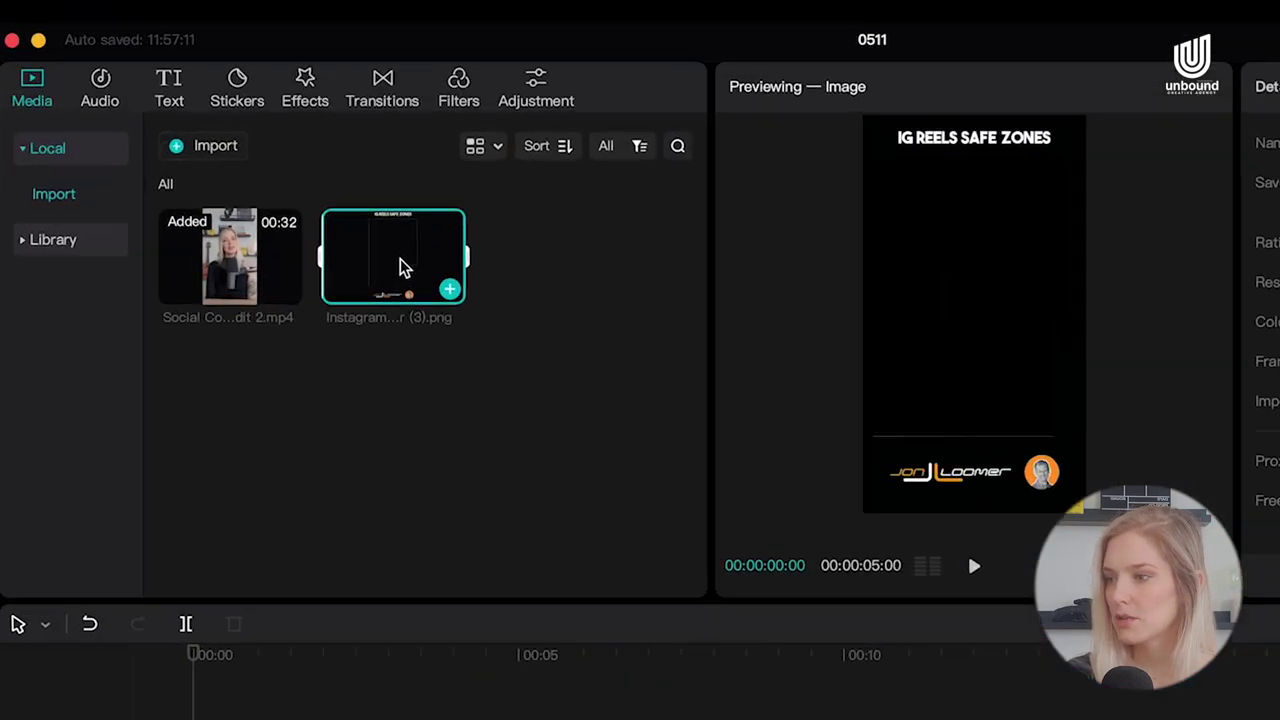
# Step: Place the safe zones image on a track above the video from the start and extend it past the video's end
pyautogui.moveTo(314, 171); pyautogui.dragTo(160, 488)
pyautogui.moveTo(240, 328); pyautogui.dragTo(255, 343)
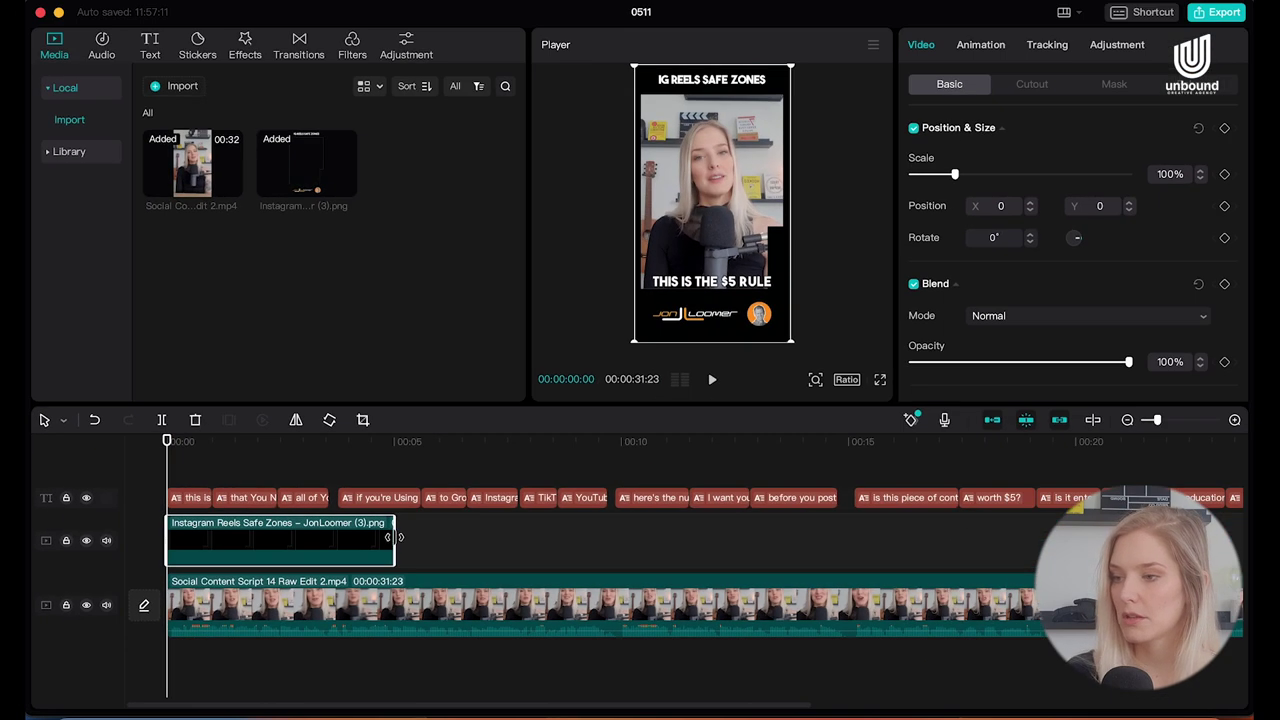
pyautogui.moveTo(641, 416); pyautogui.dragTo(1279, 421)
pyautogui.moveTo(940, 543); pyautogui.dragTo(1240, 543)
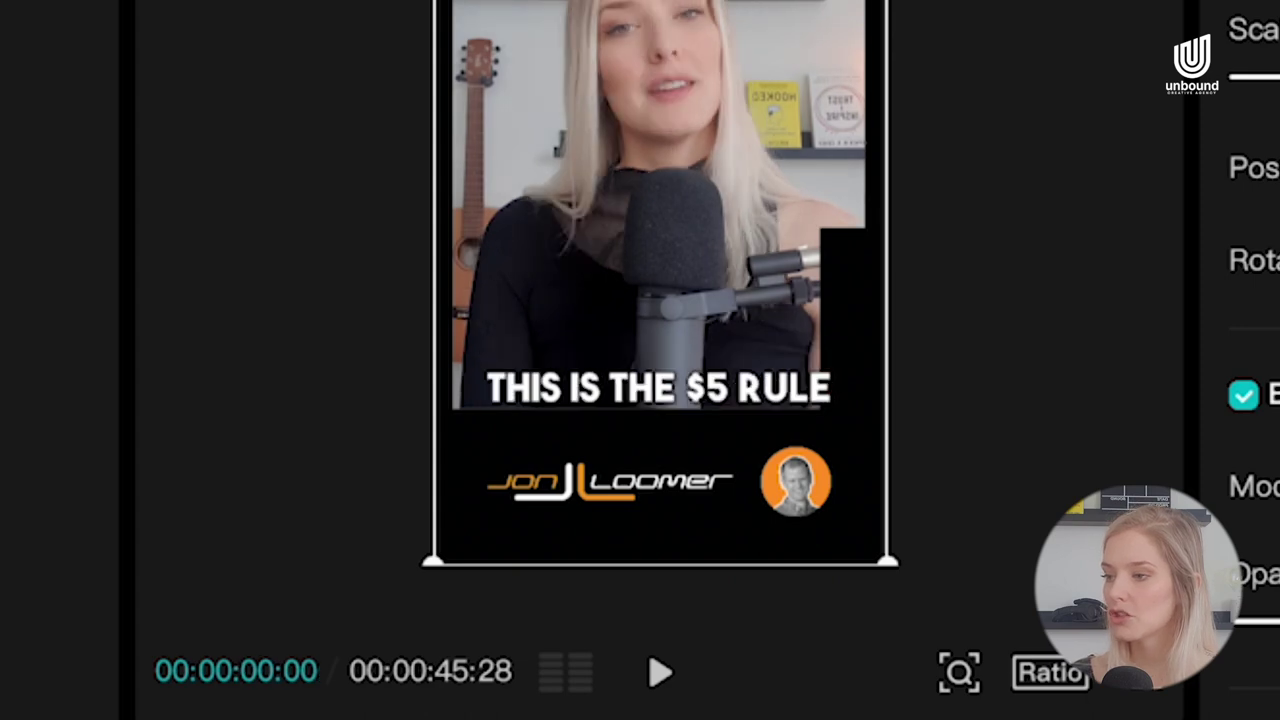
# Step: Set the font size of all captions to 14, move them up inside the safe zone and check other captions
pyautogui.click(658, 388)
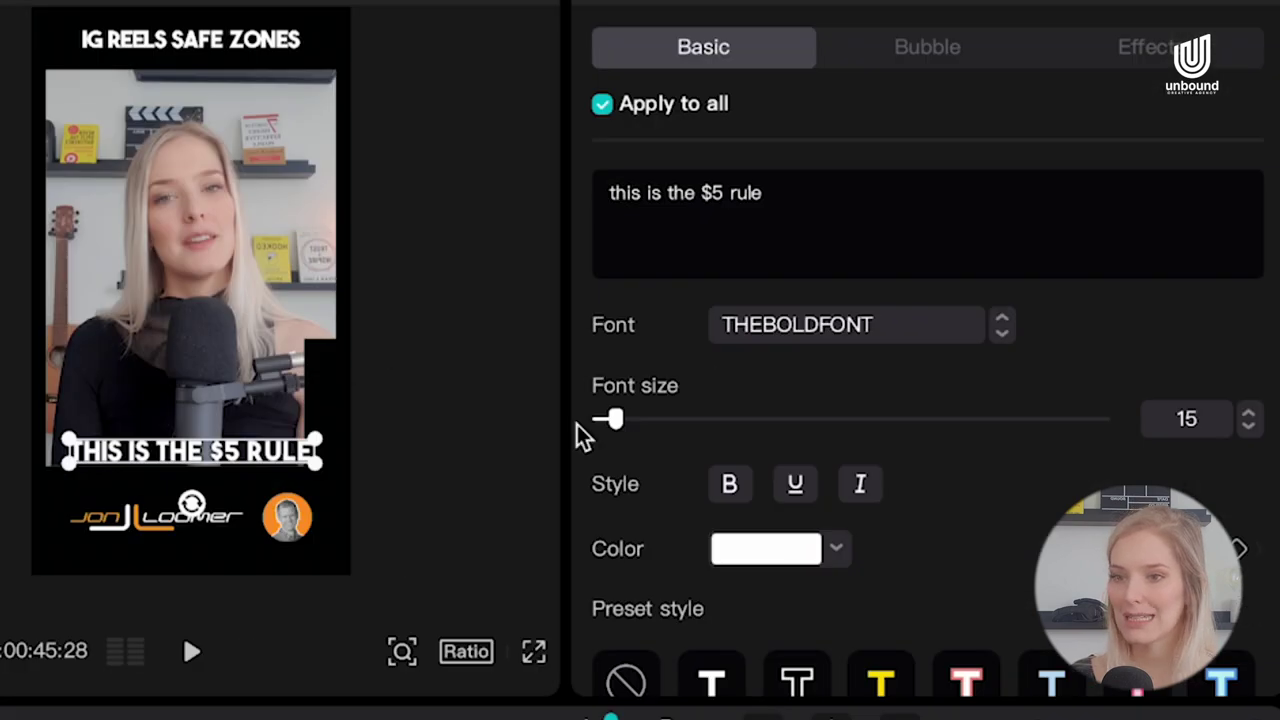
pyautogui.click(1250, 427)
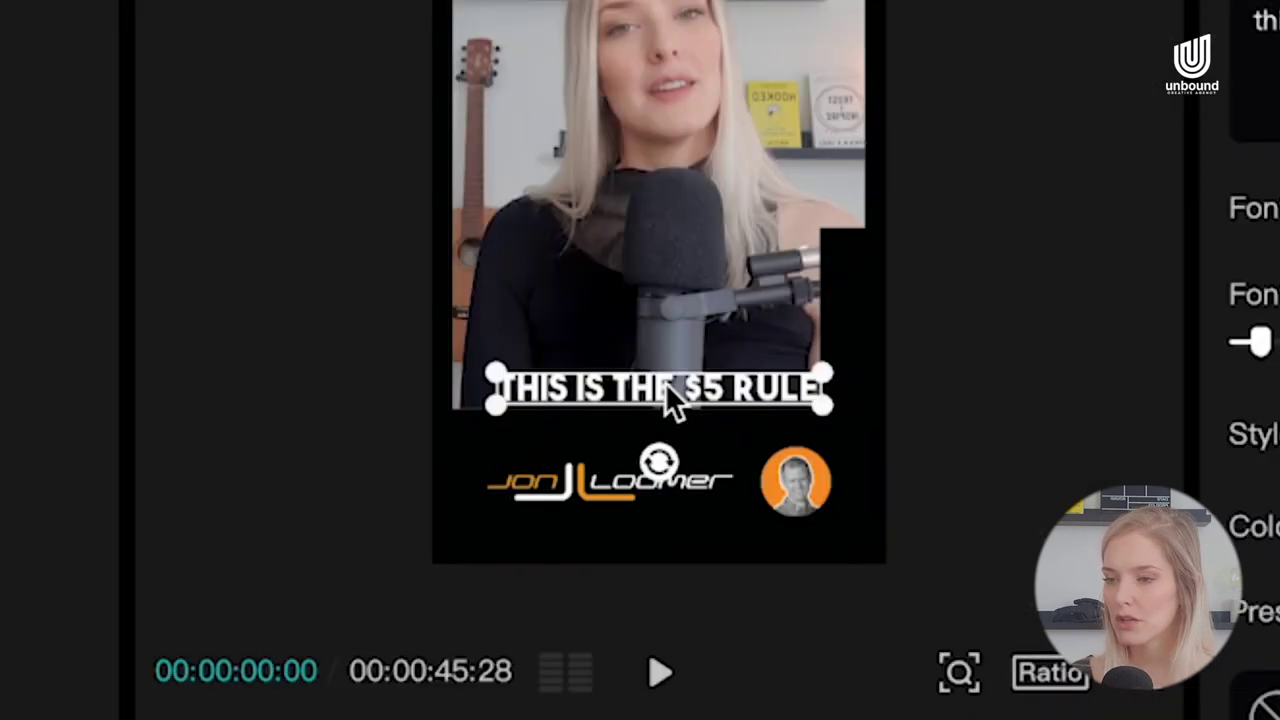
pyautogui.click(667, 388)
pyautogui.moveTo(668, 384); pyautogui.dragTo(662, 340)
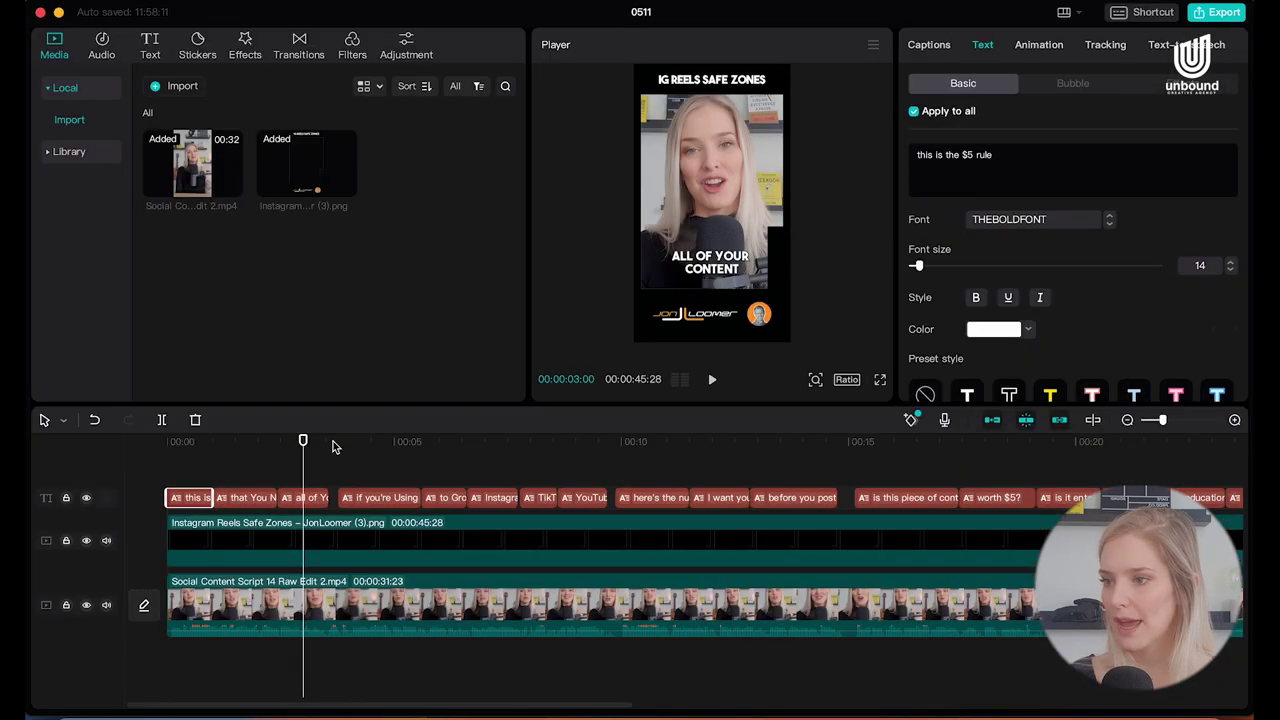
pyautogui.click(364, 445)
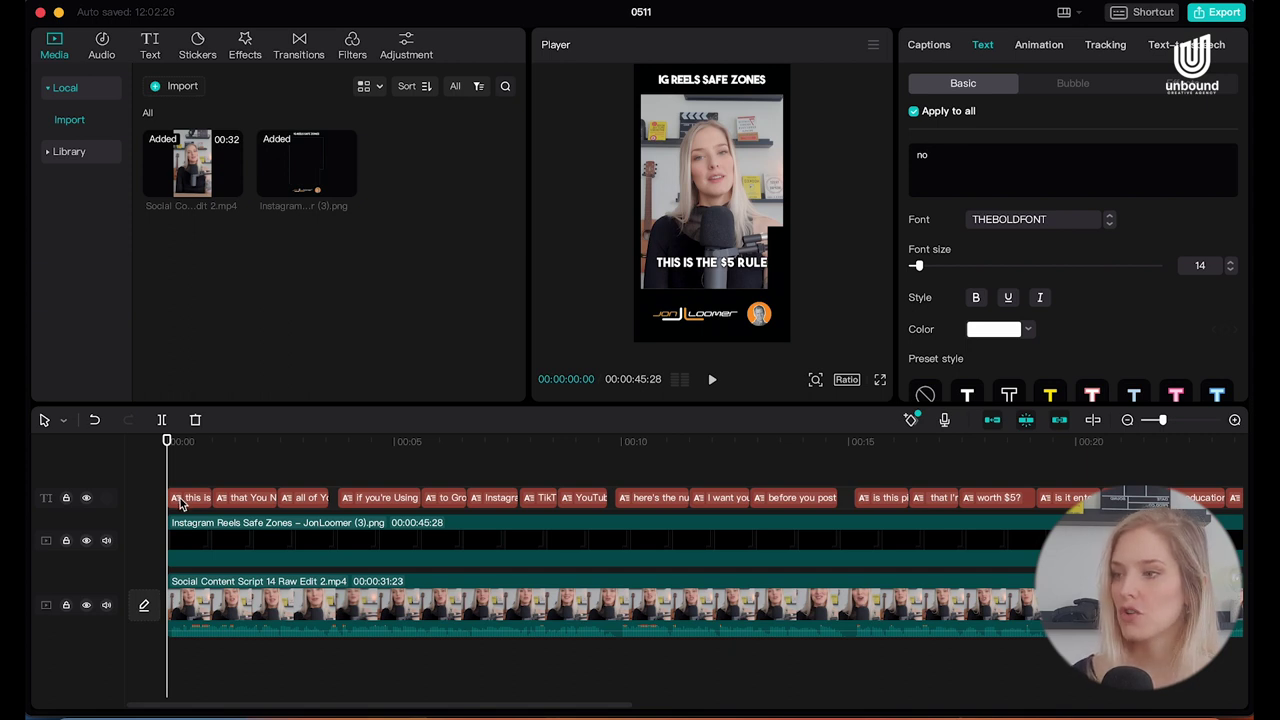
# Step: Change the text color of all captions to yellow FFDE00, starting from the first caption, and check it on the next captions
pyautogui.click(181, 498)
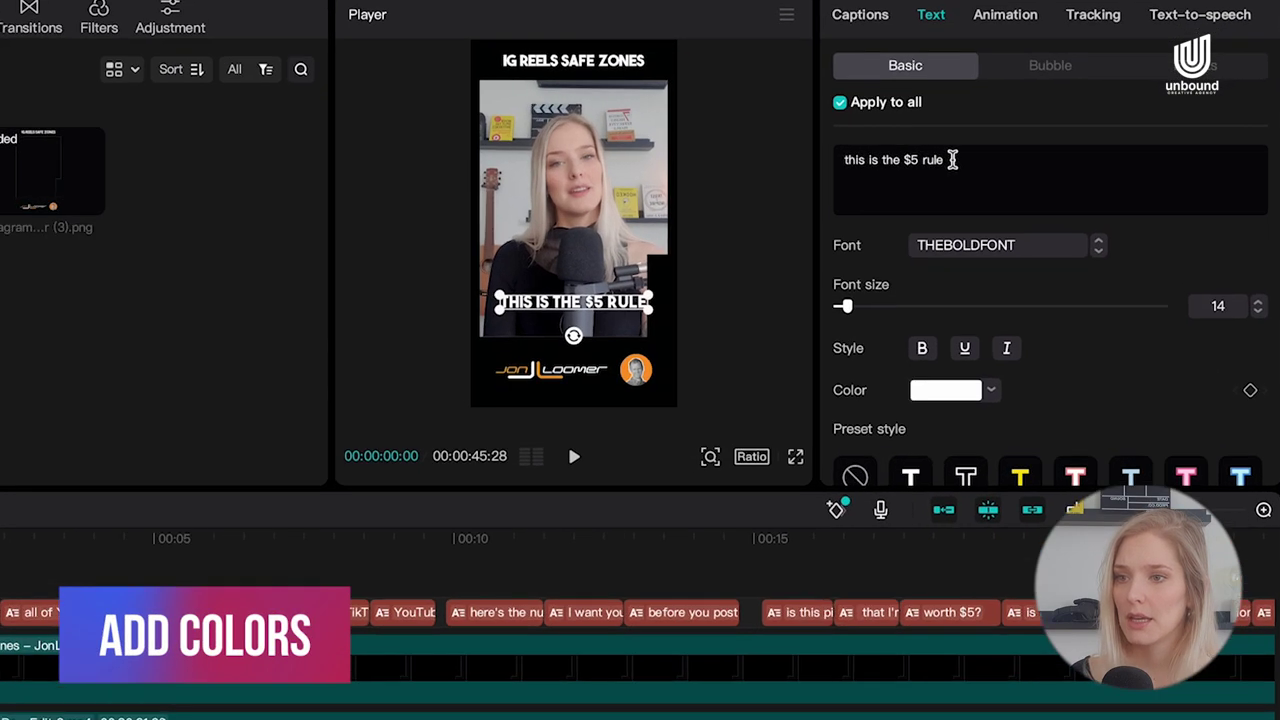
pyautogui.doubleClick(953, 160)
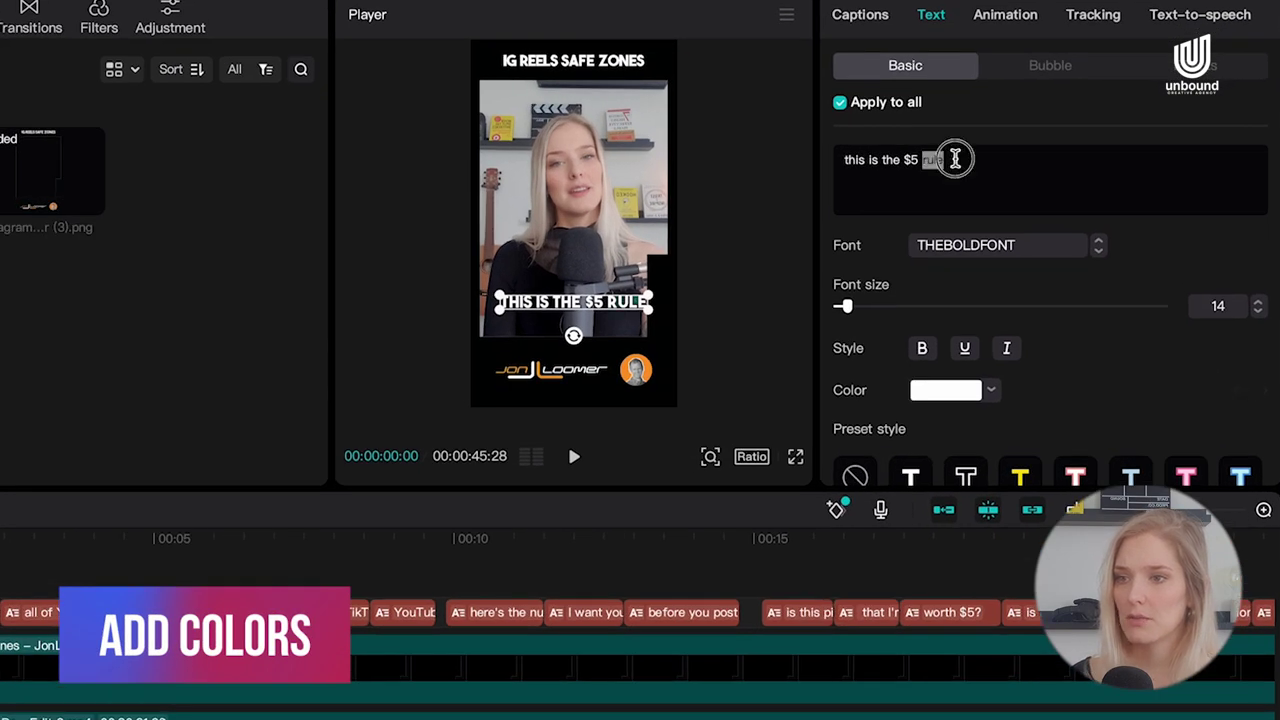
pyautogui.tripleClick(953, 160)
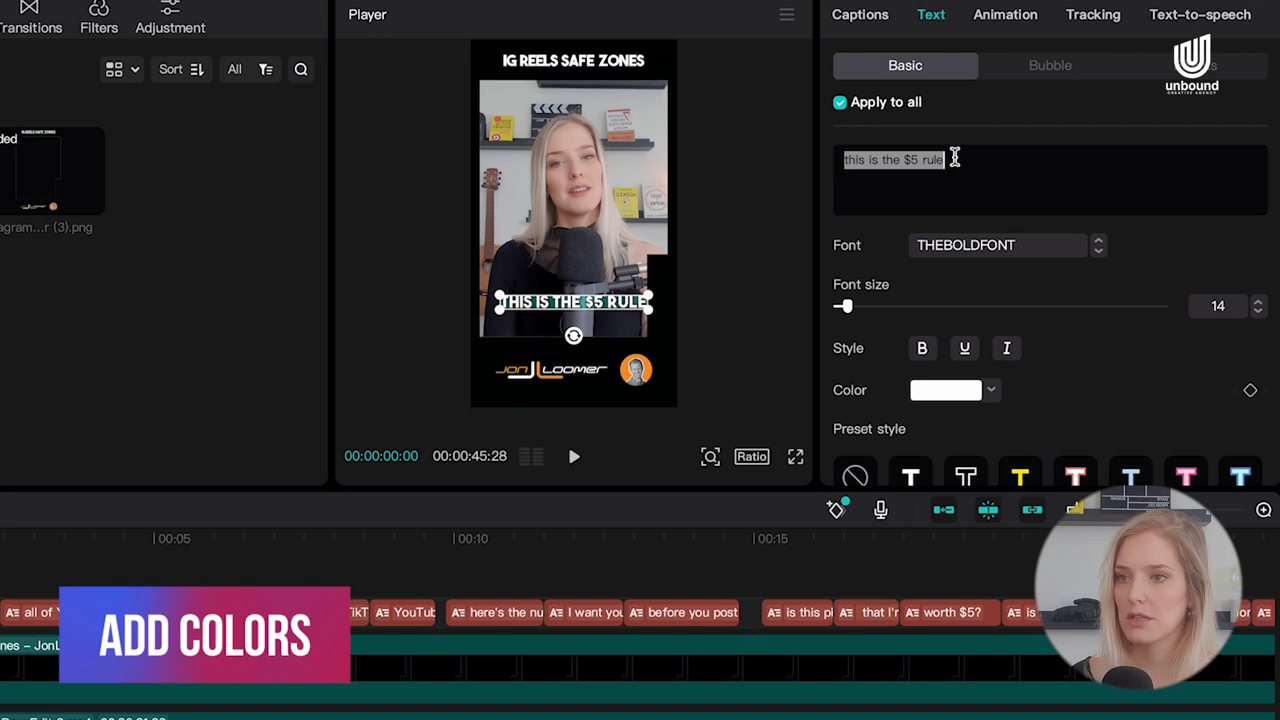
pyautogui.click(993, 389)
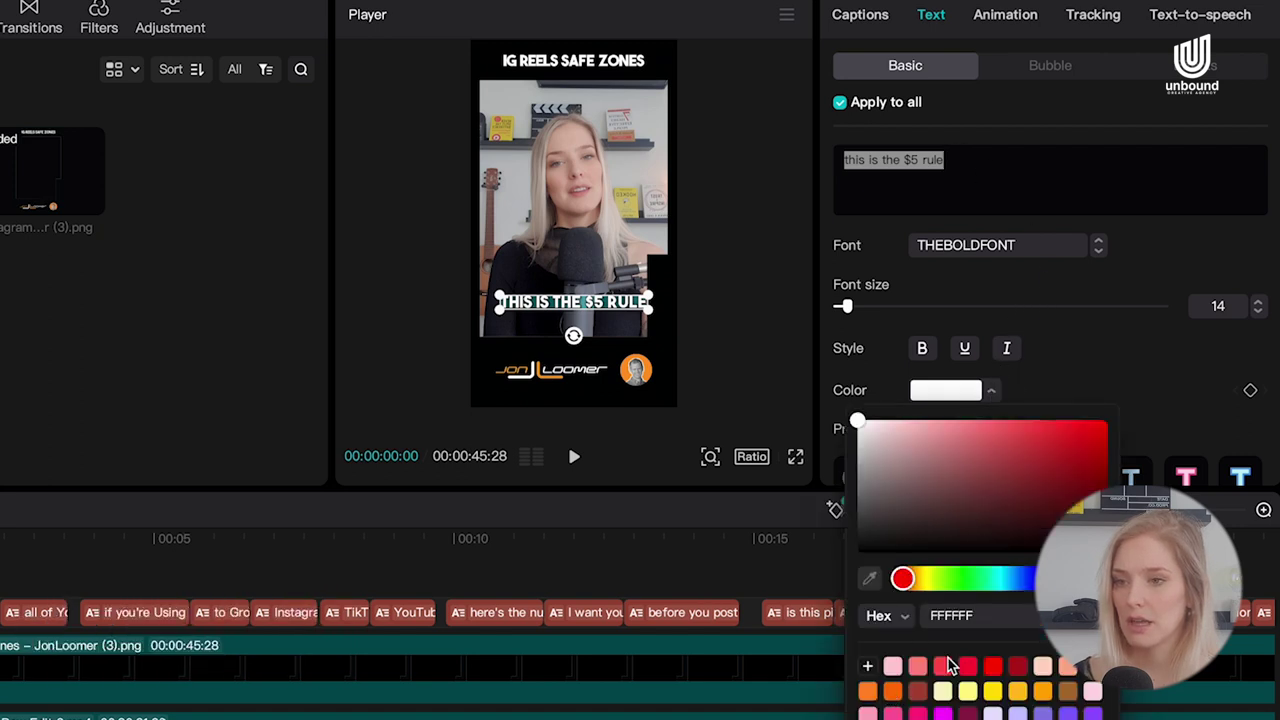
pyautogui.click(992, 690)
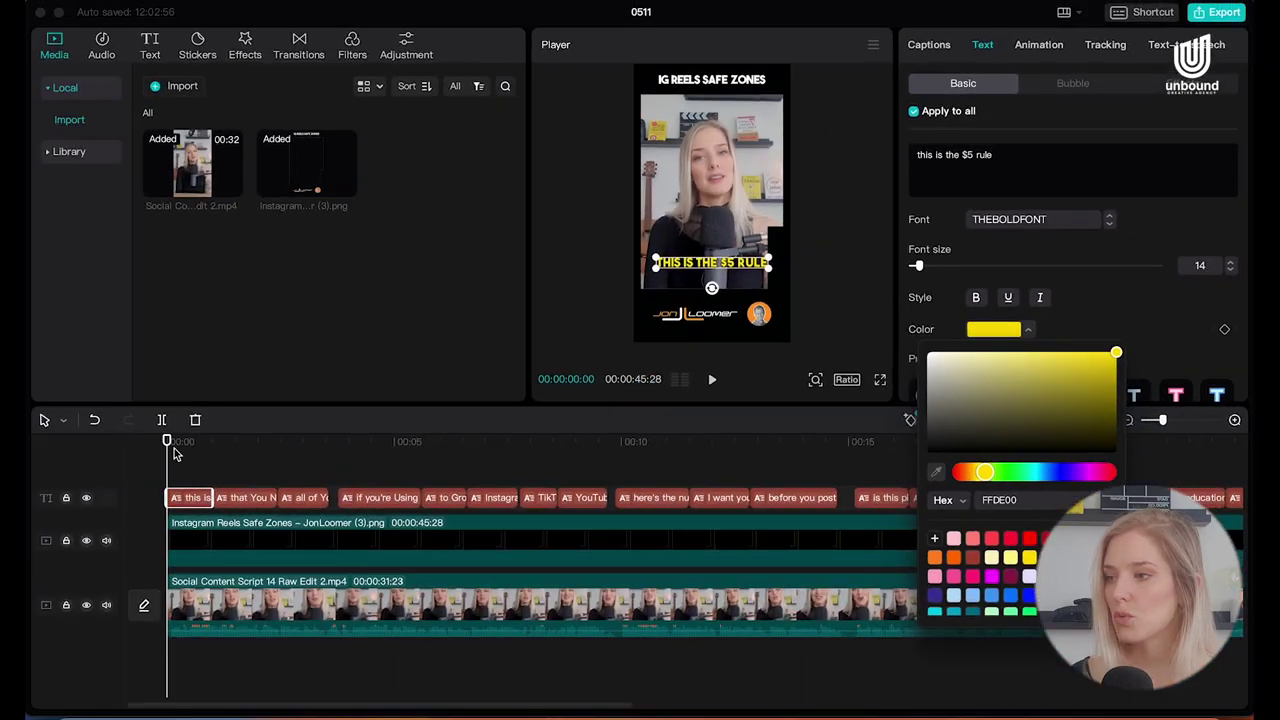
pyautogui.click(177, 447)
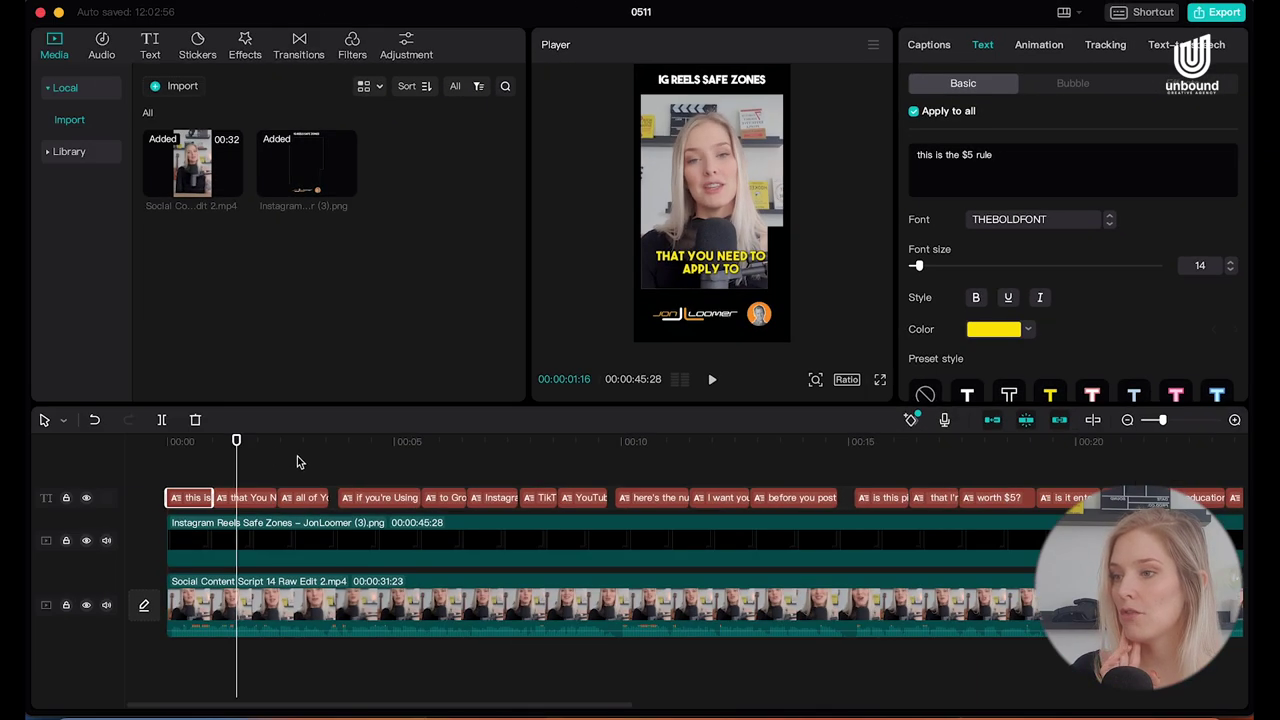
pyautogui.click(294, 455)
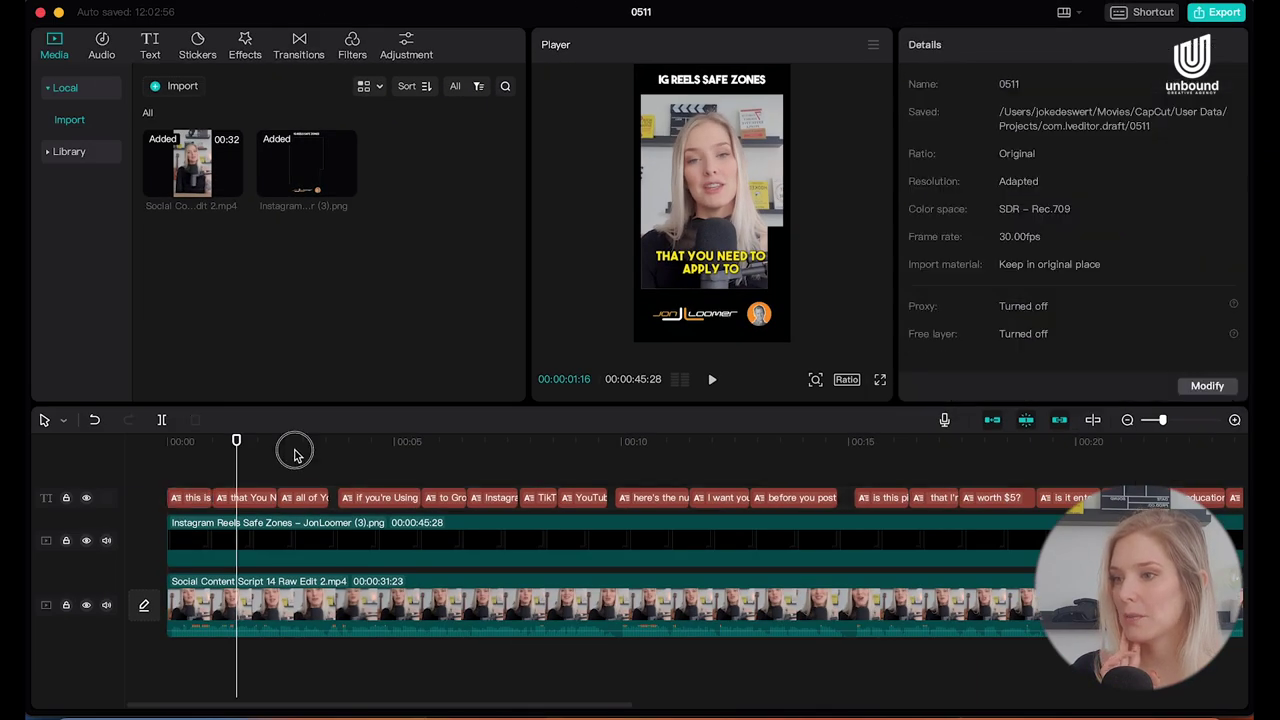
pyautogui.click(167, 453)
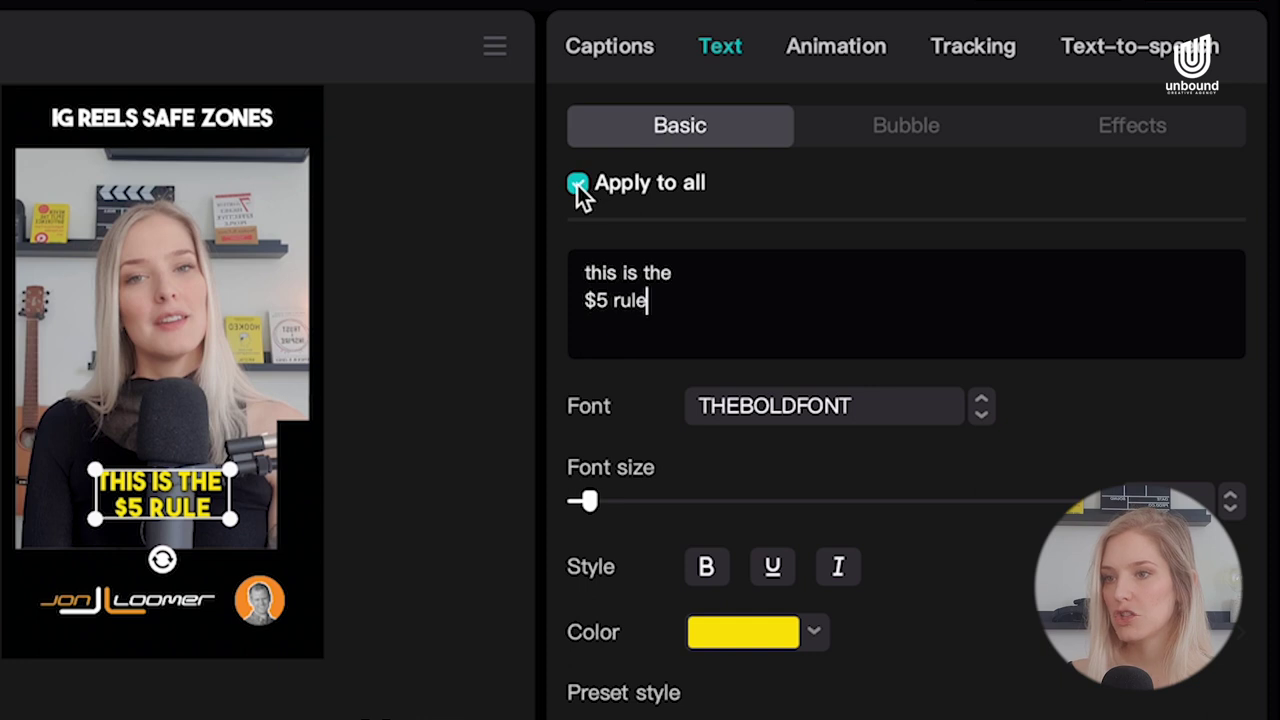
# Step: Turn off applying changes to all captions and color only the words "$5 rule" in the first caption bright green
pyautogui.click(579, 186)
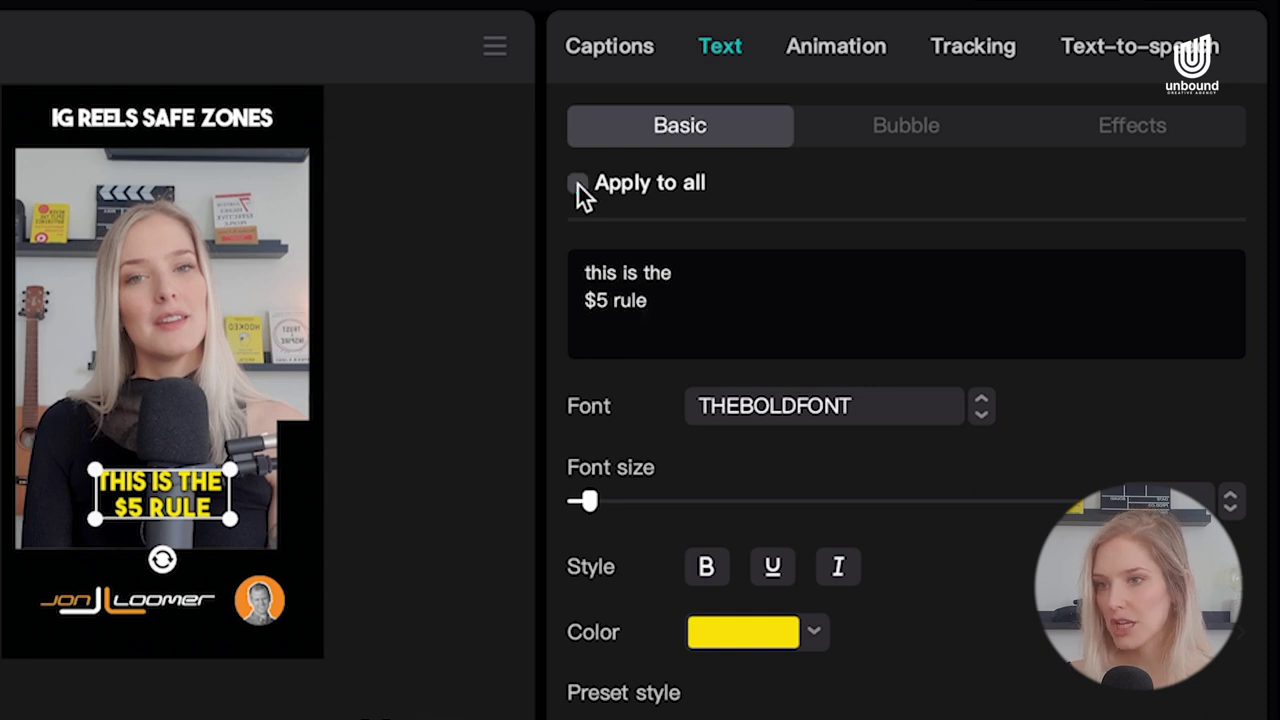
pyautogui.click(657, 295)
pyautogui.moveTo(657, 295); pyautogui.dragTo(586, 302)
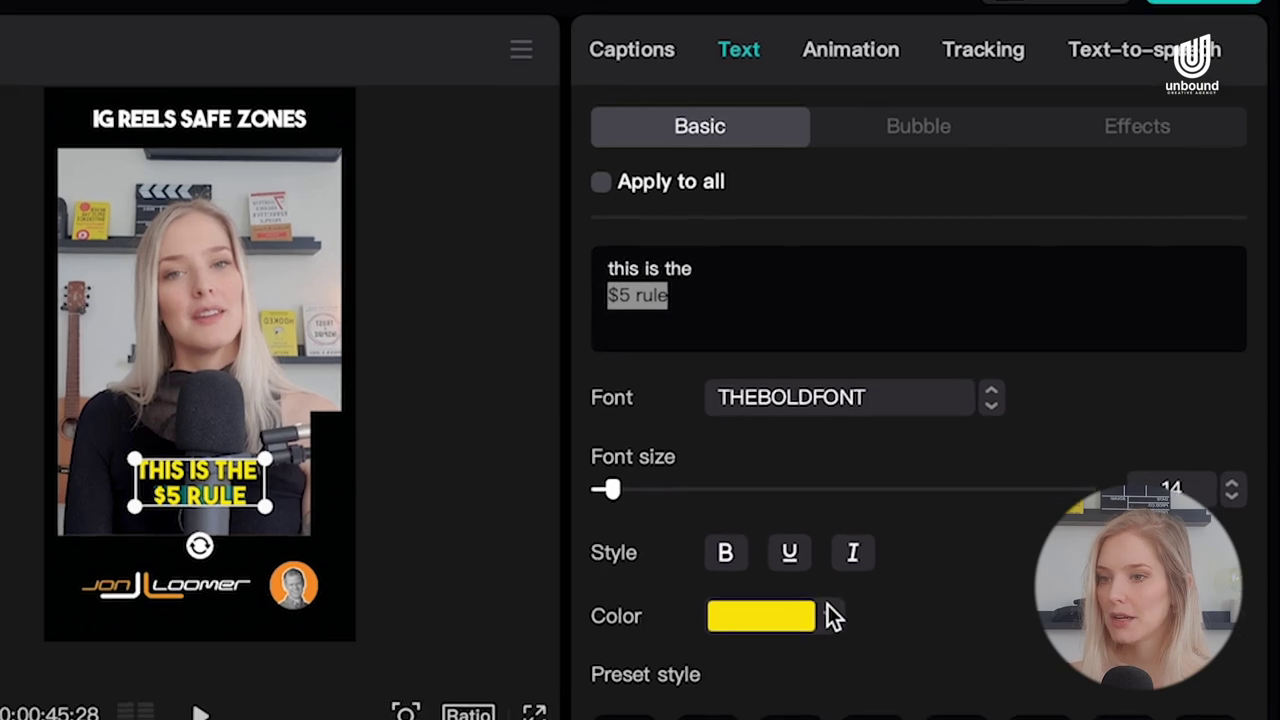
pyautogui.click(814, 631)
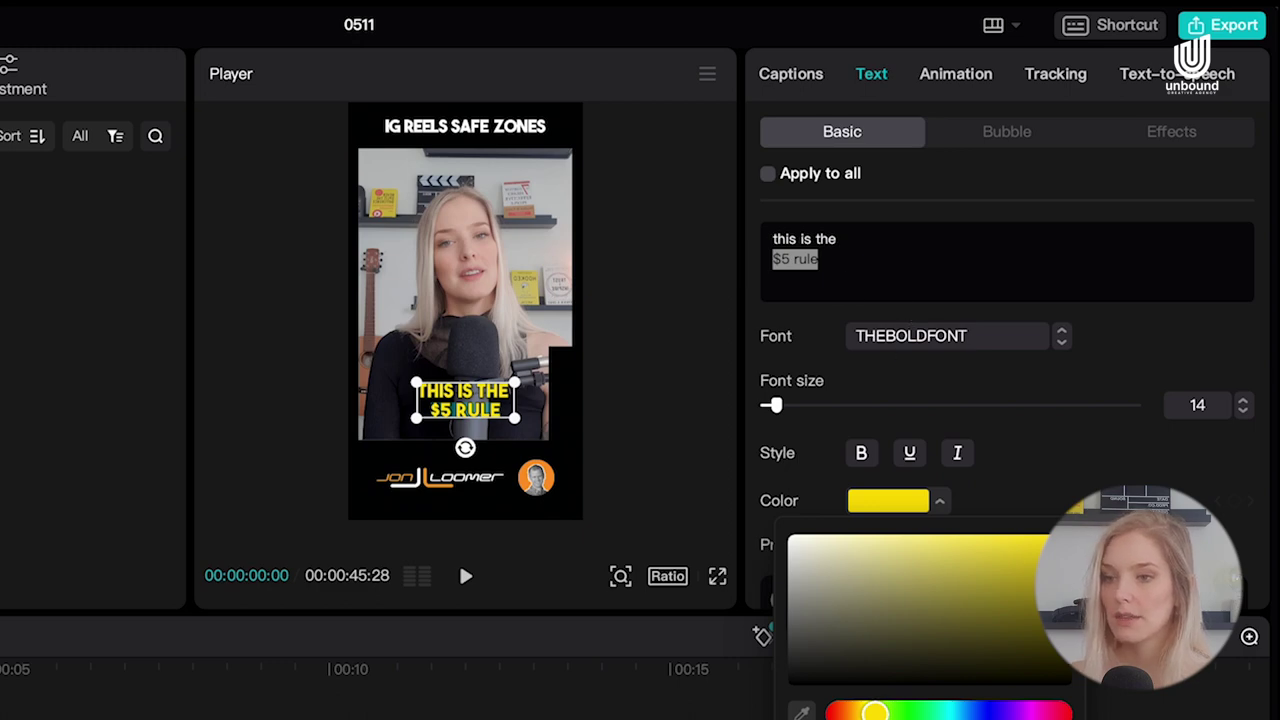
pyautogui.moveTo(875, 711); pyautogui.dragTo(1066, 711)
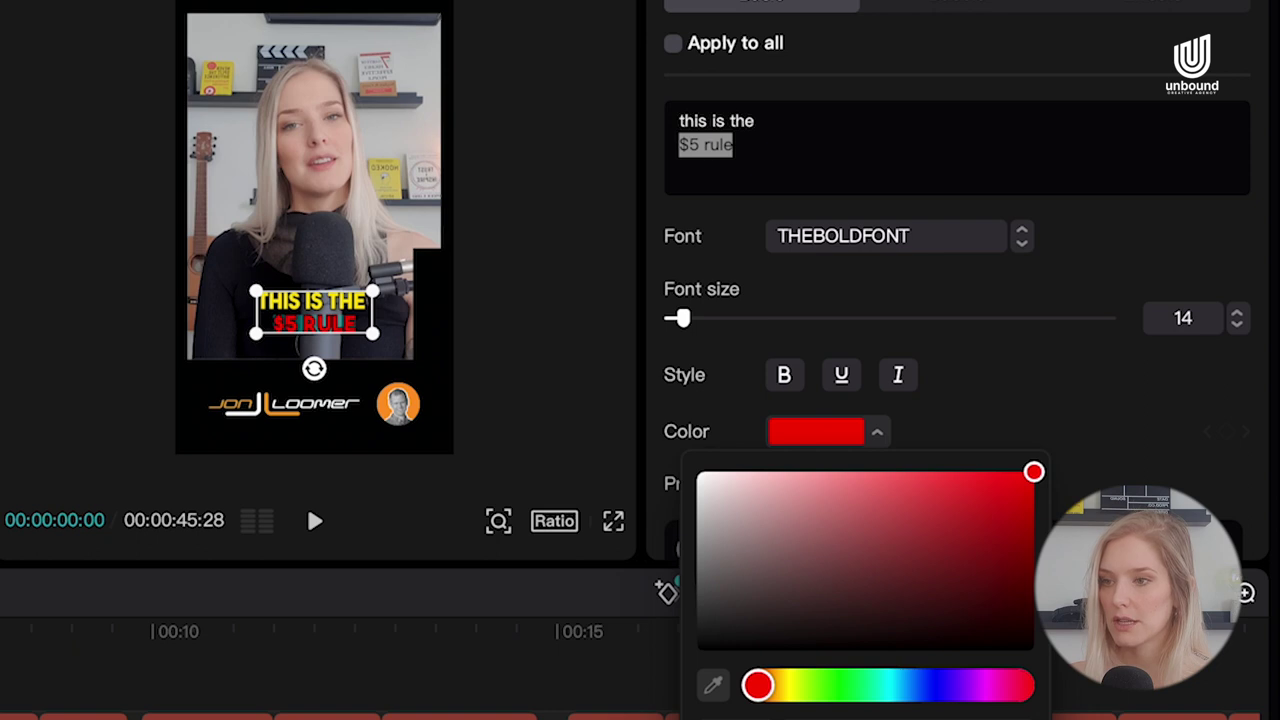
pyautogui.click(828, 686)
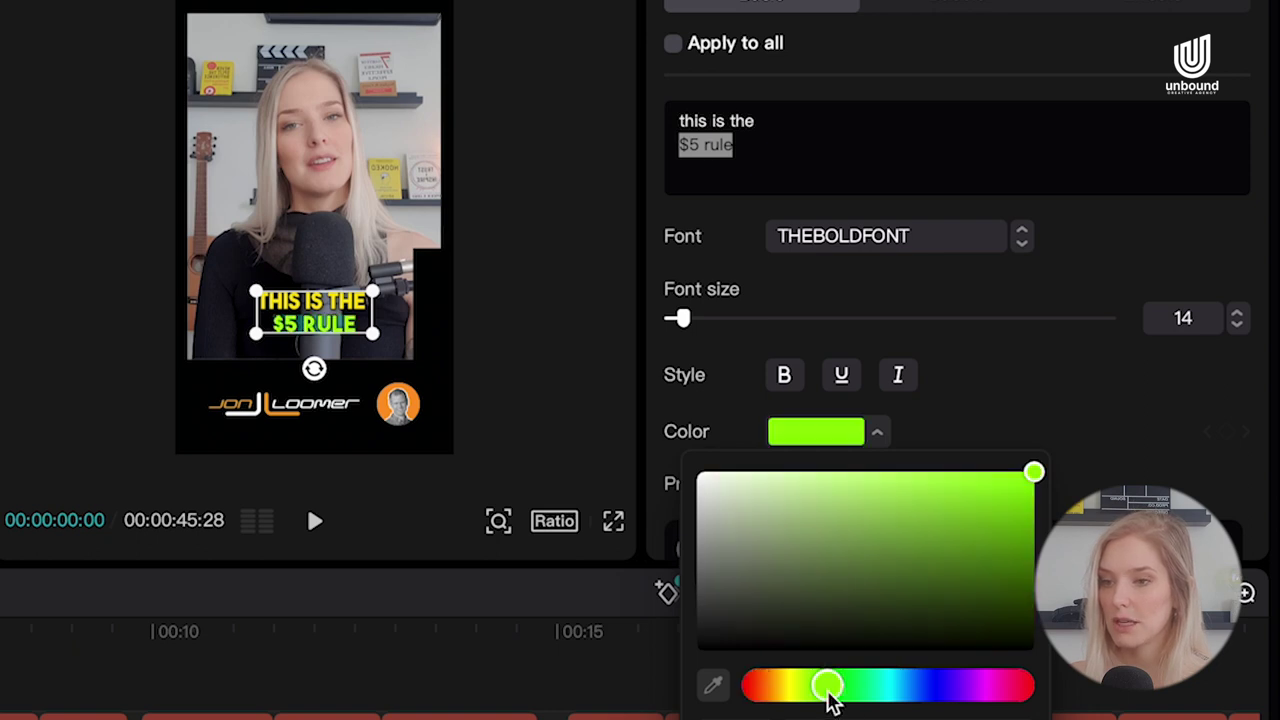
# Step: Set the color of "$5 rule" in the first caption to green 34EE4E and check it at several moments of the caption
pyautogui.moveTo(828, 692); pyautogui.dragTo(825, 692)
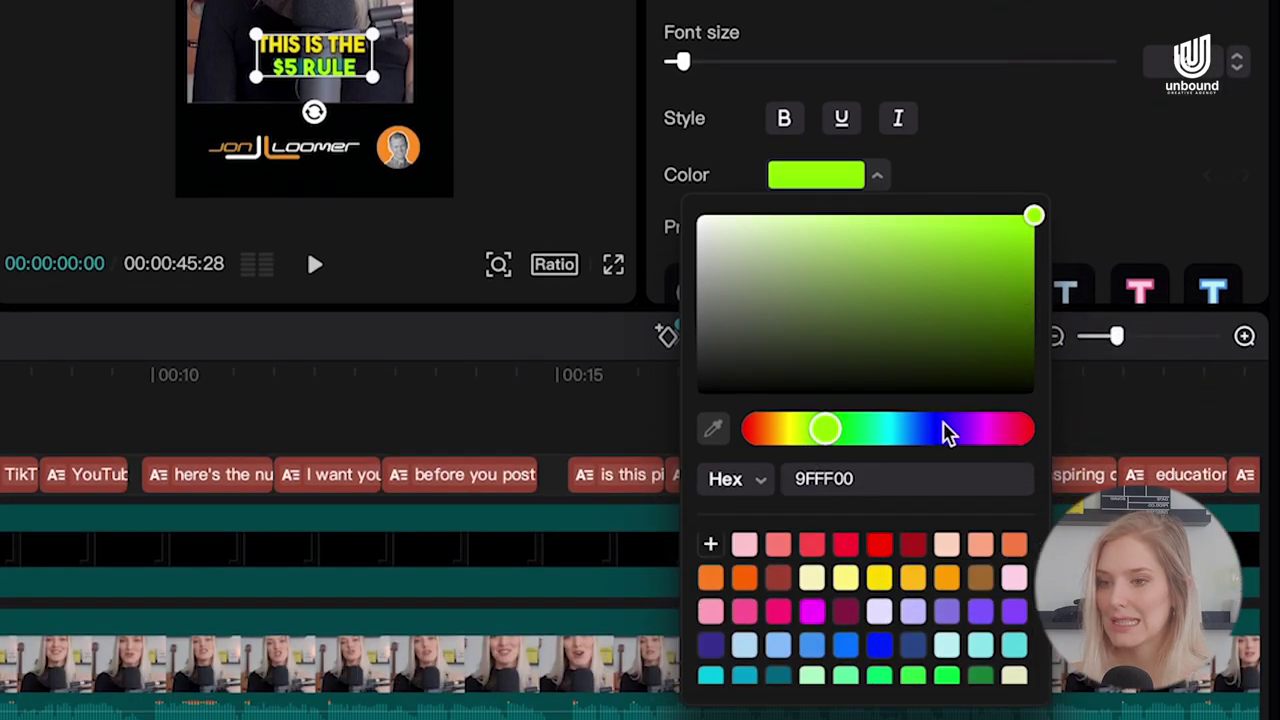
pyautogui.scroll(-3, 822, 612)
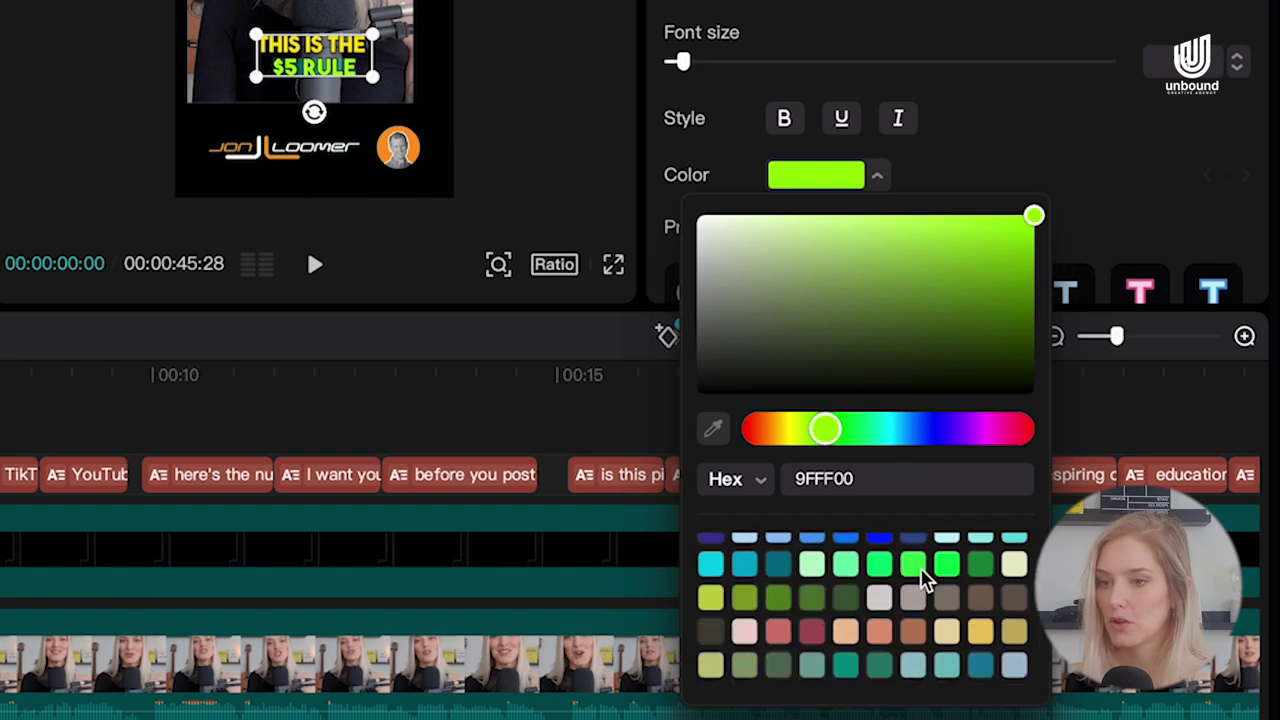
pyautogui.click(913, 566)
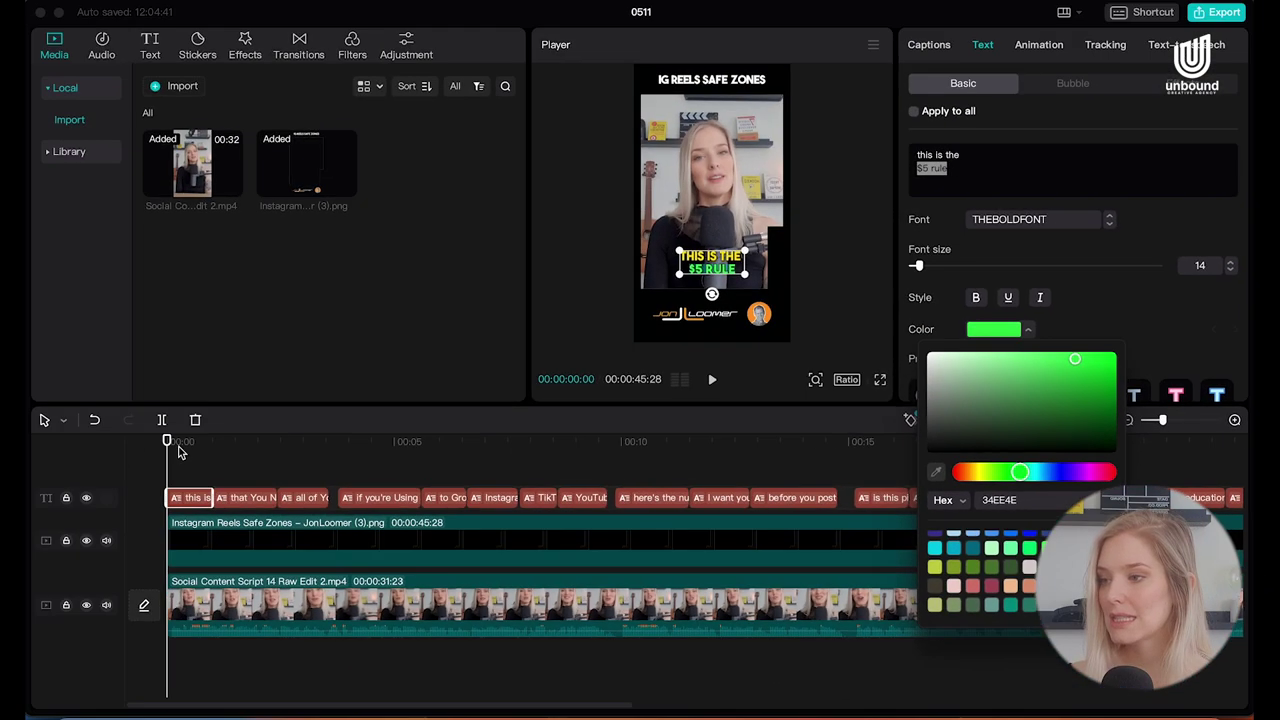
pyautogui.click(178, 454)
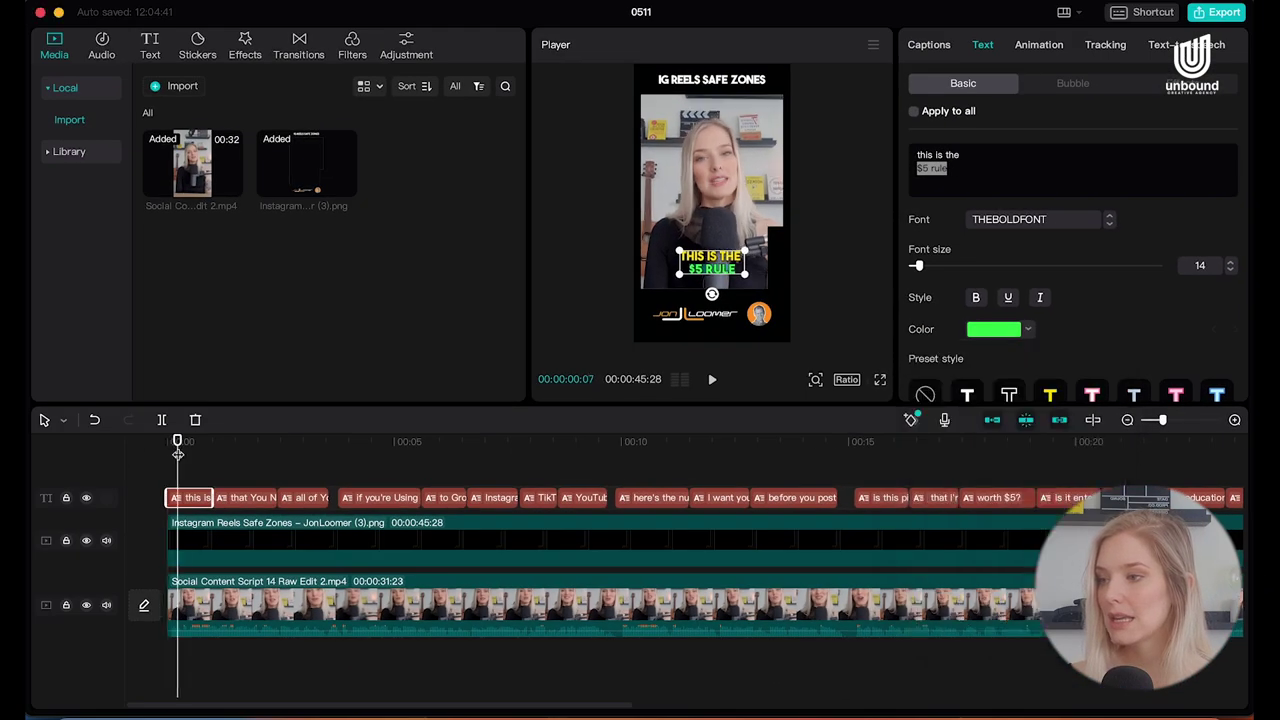
pyautogui.click(229, 452)
pyautogui.click(185, 450)
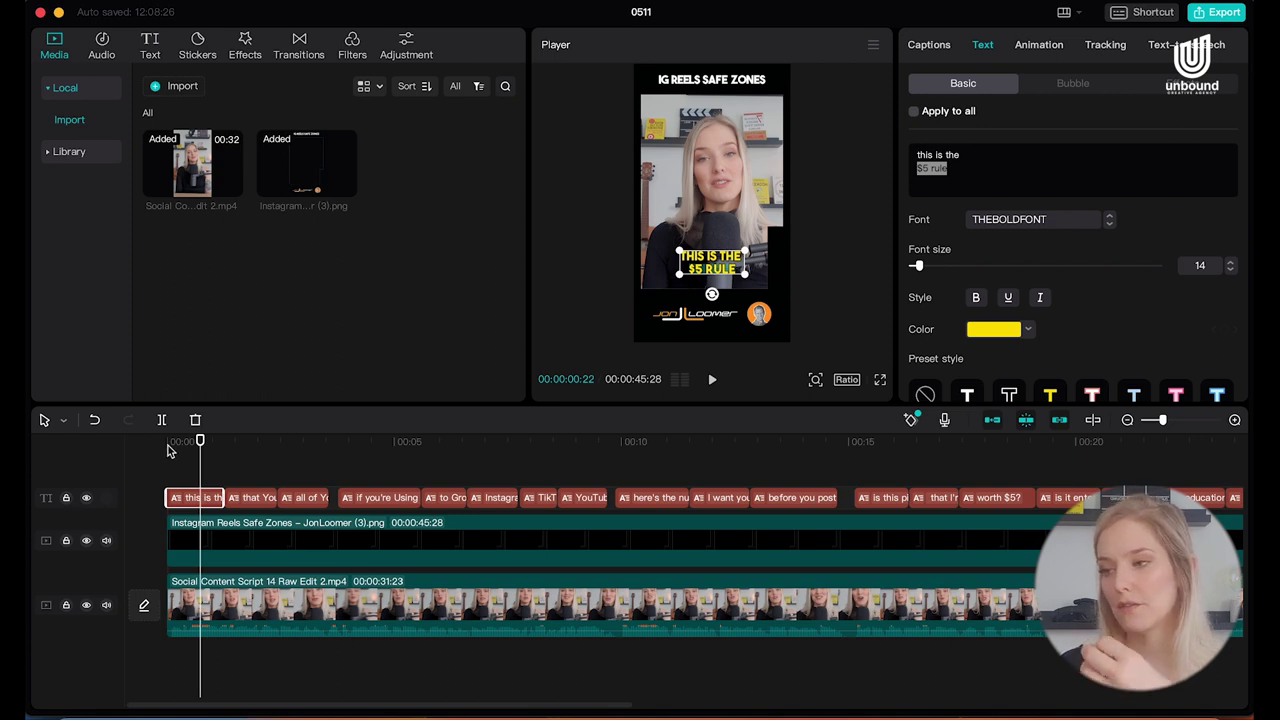
# Step: Split the first caption at 00:00:00:20, where the "$5 rule" part should start
pyautogui.click(167, 450)
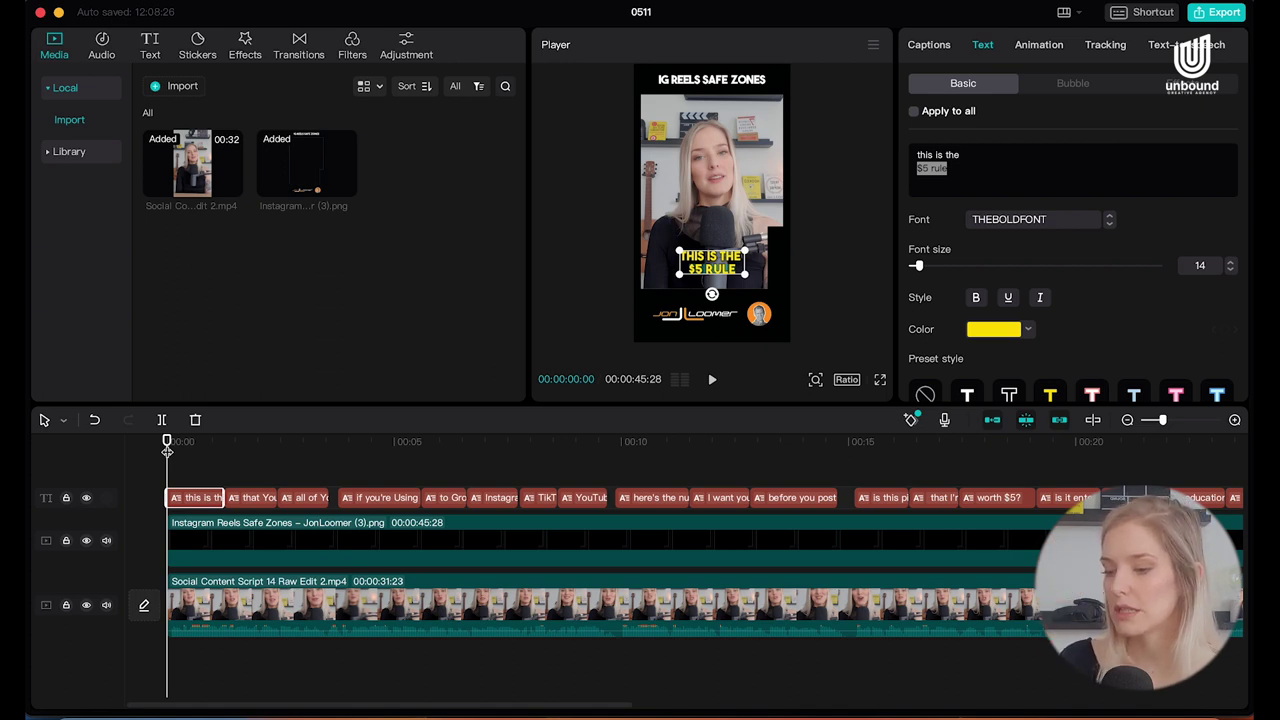
pyautogui.moveTo(167, 450); pyautogui.dragTo(197, 450)
pyautogui.click(161, 419)
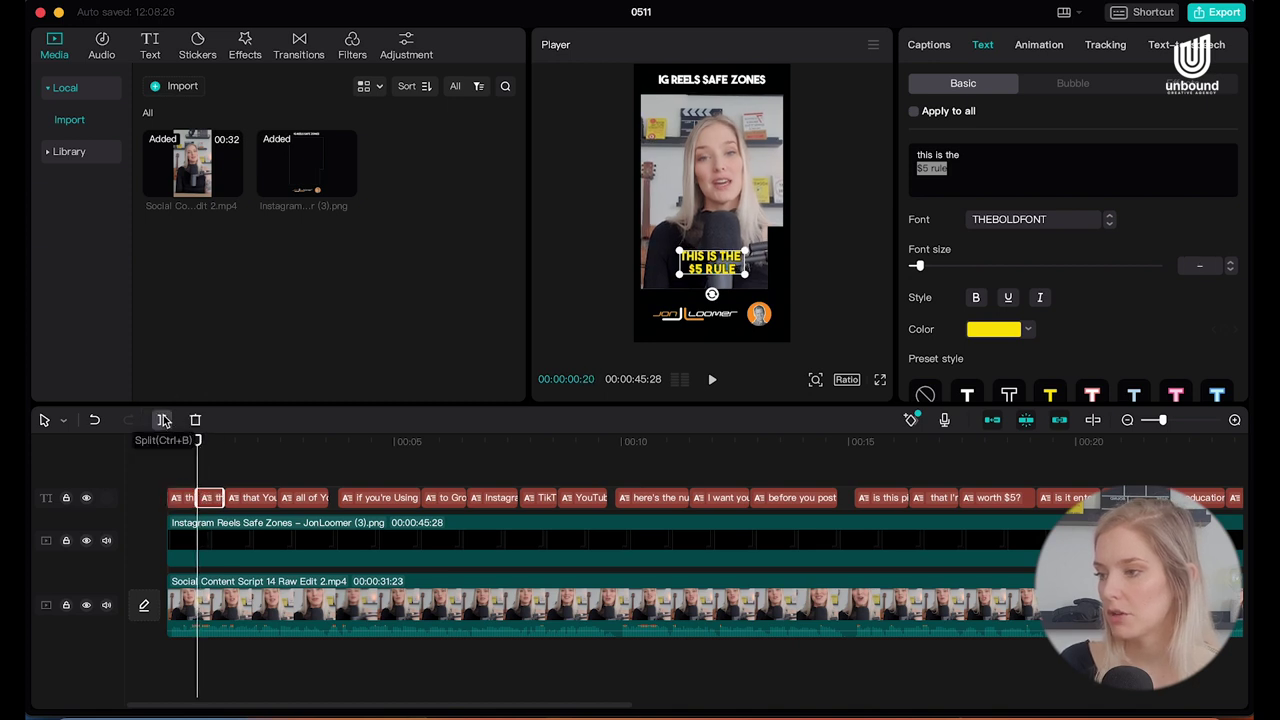
# Step: In the first part of the split caption, set only the words "this is the" to green 34EE4E and font size 20
pyautogui.click(183, 500)
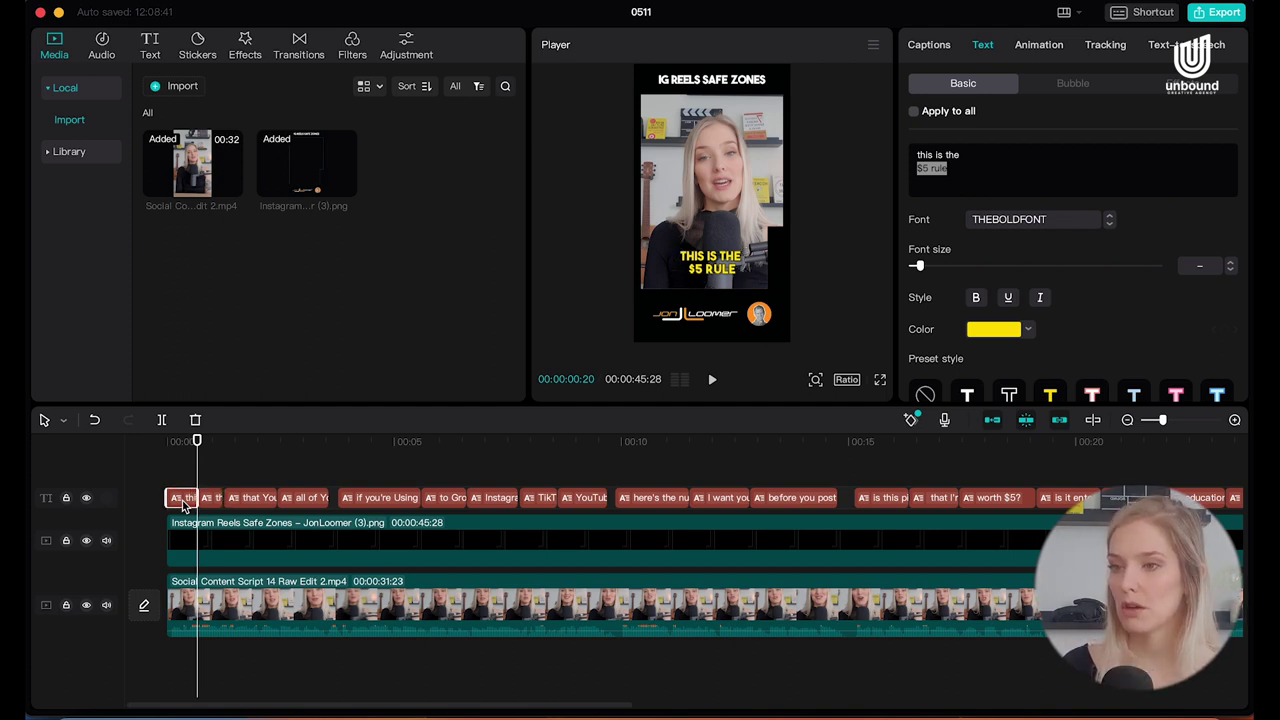
pyautogui.click(168, 448)
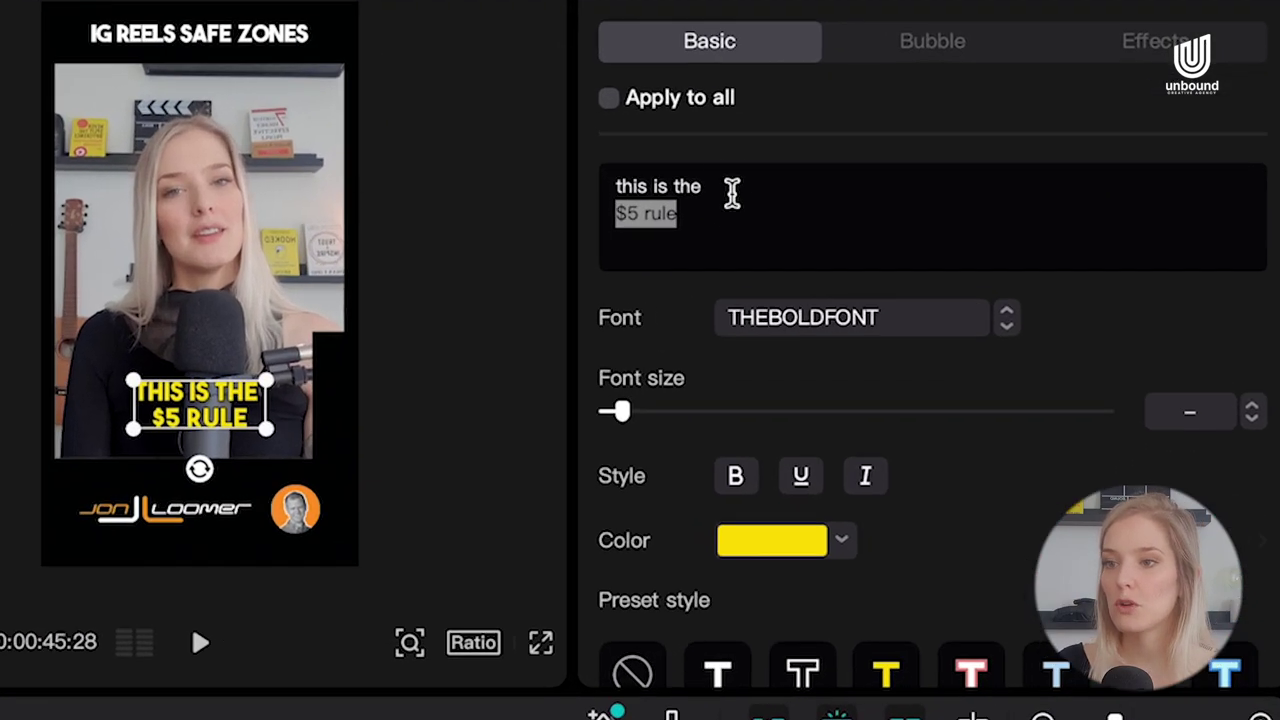
pyautogui.click(962, 156)
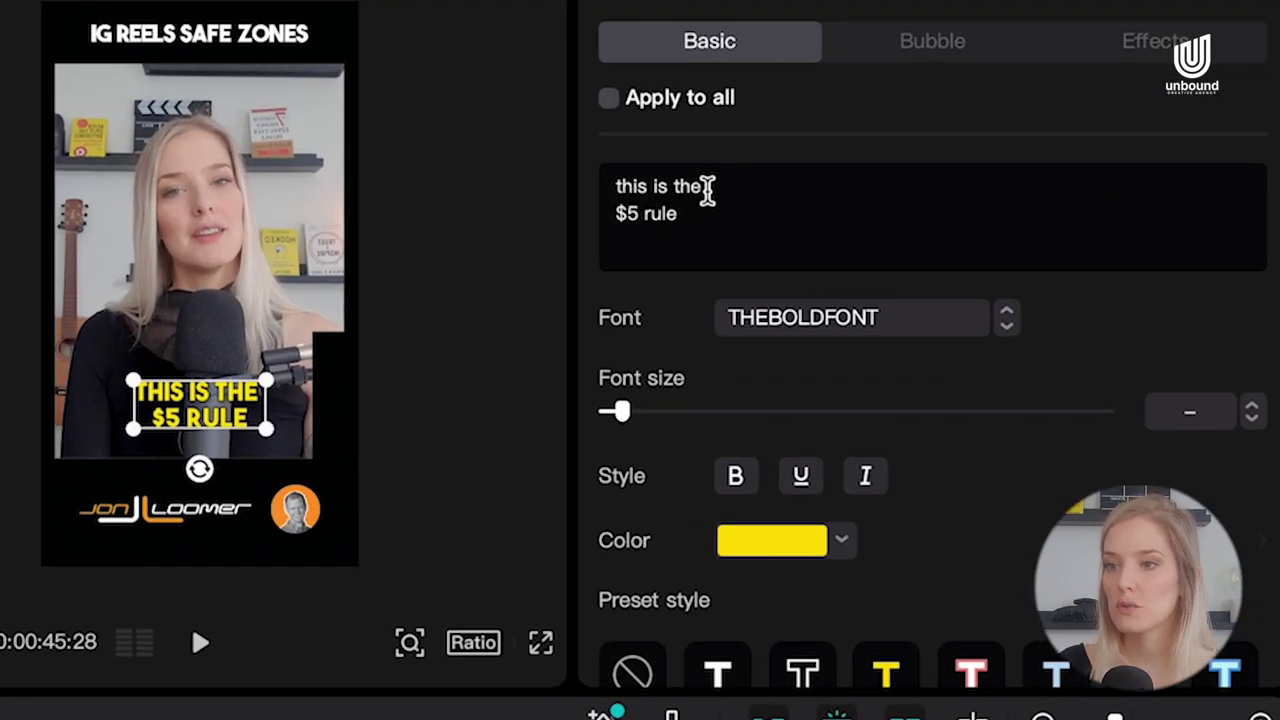
pyautogui.moveTo(703, 186); pyautogui.dragTo(603, 186)
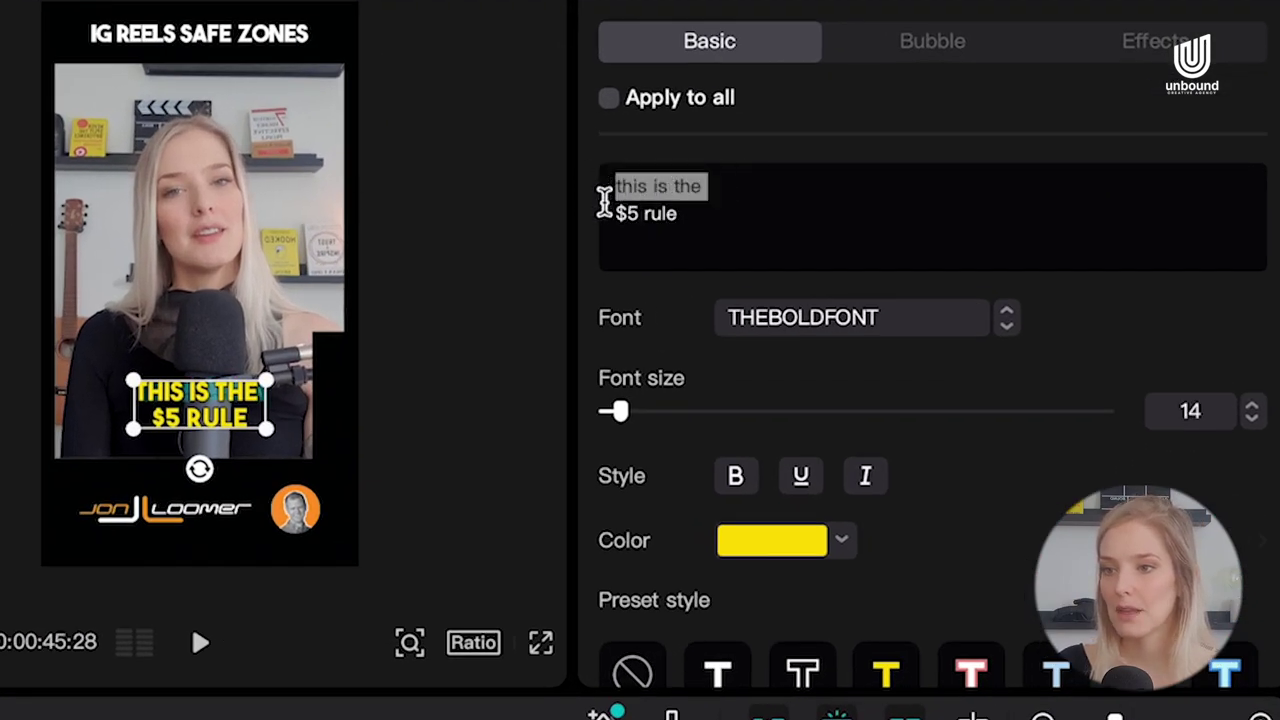
pyautogui.click(838, 540)
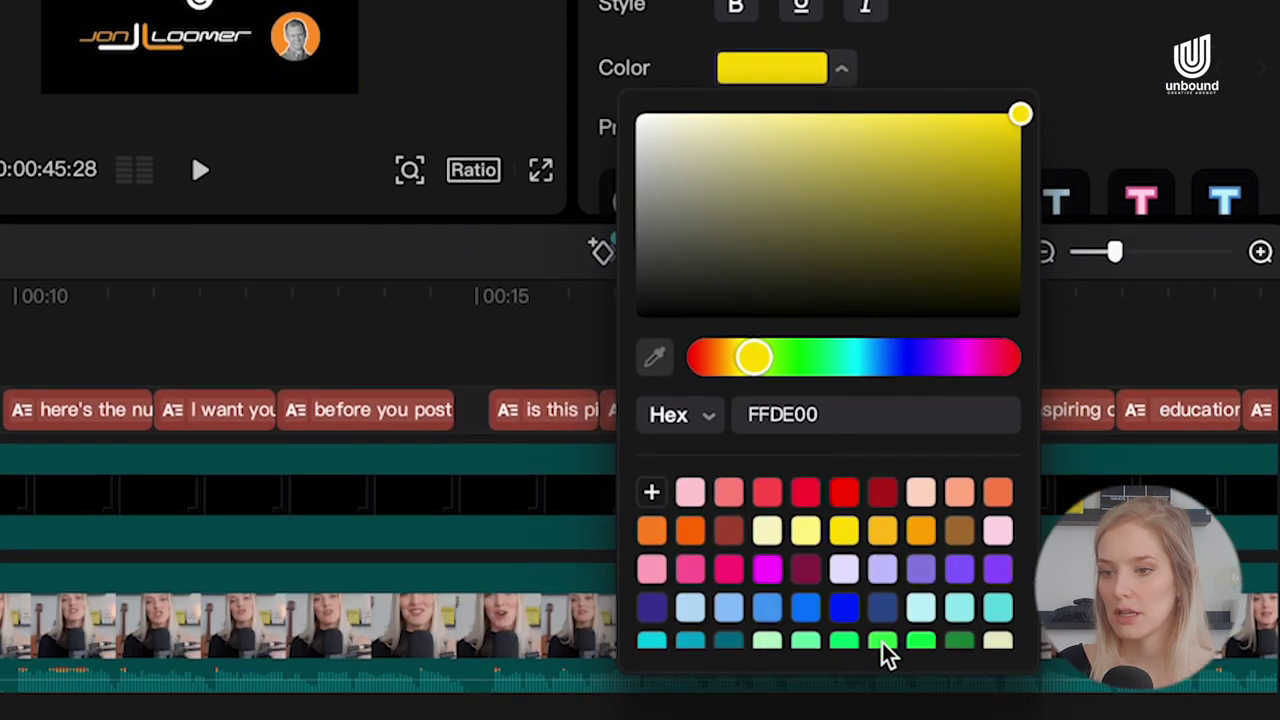
pyautogui.click(884, 645)
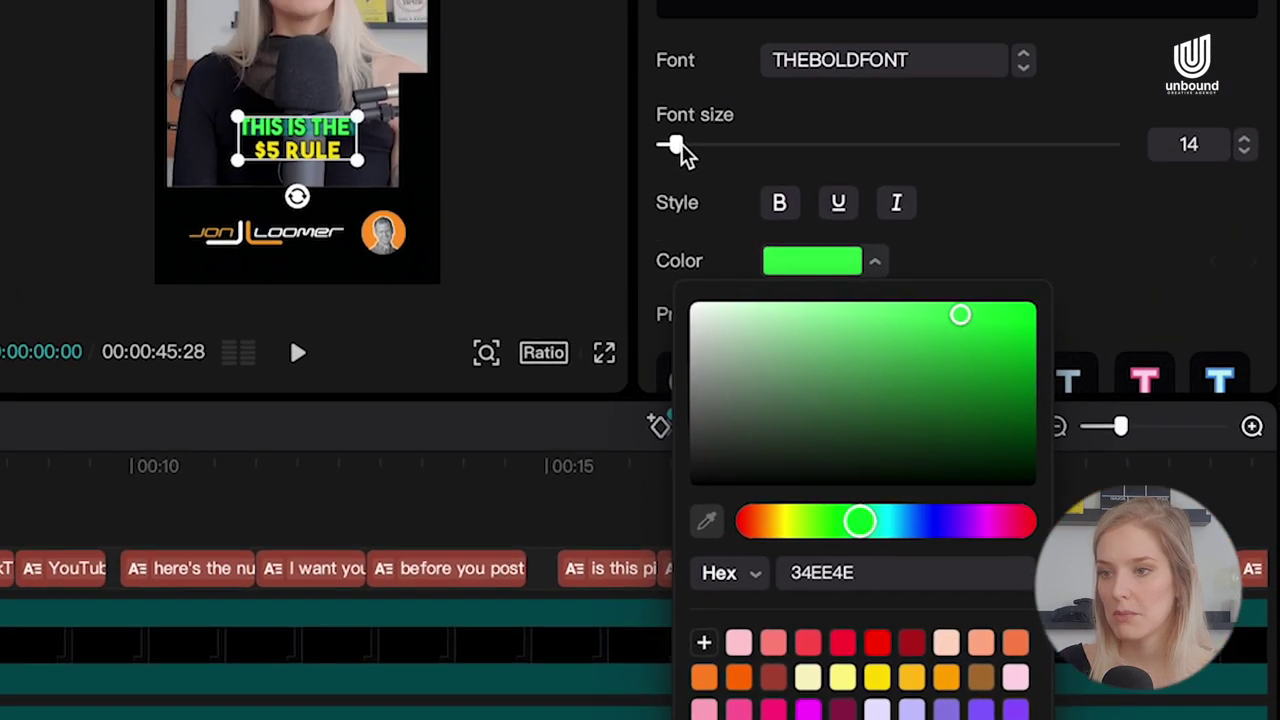
pyautogui.moveTo(680, 150); pyautogui.dragTo(688, 152)
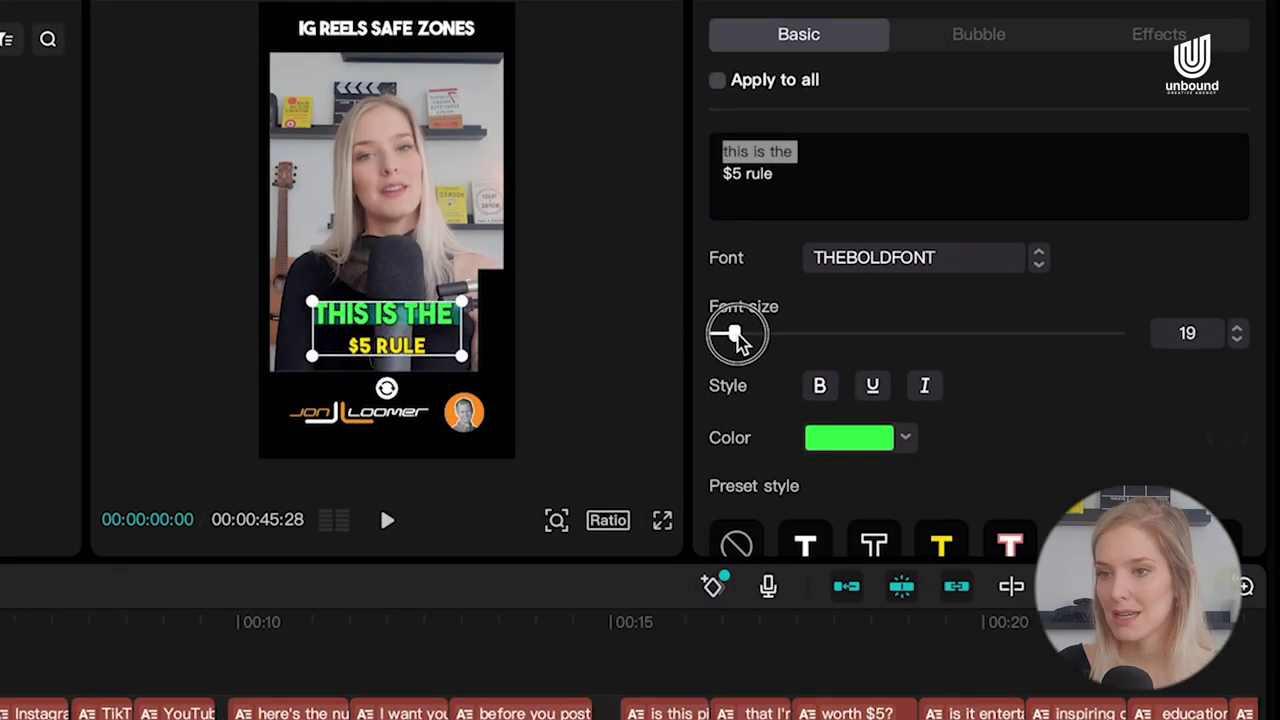
pyautogui.moveTo(738, 340); pyautogui.dragTo(736, 334)
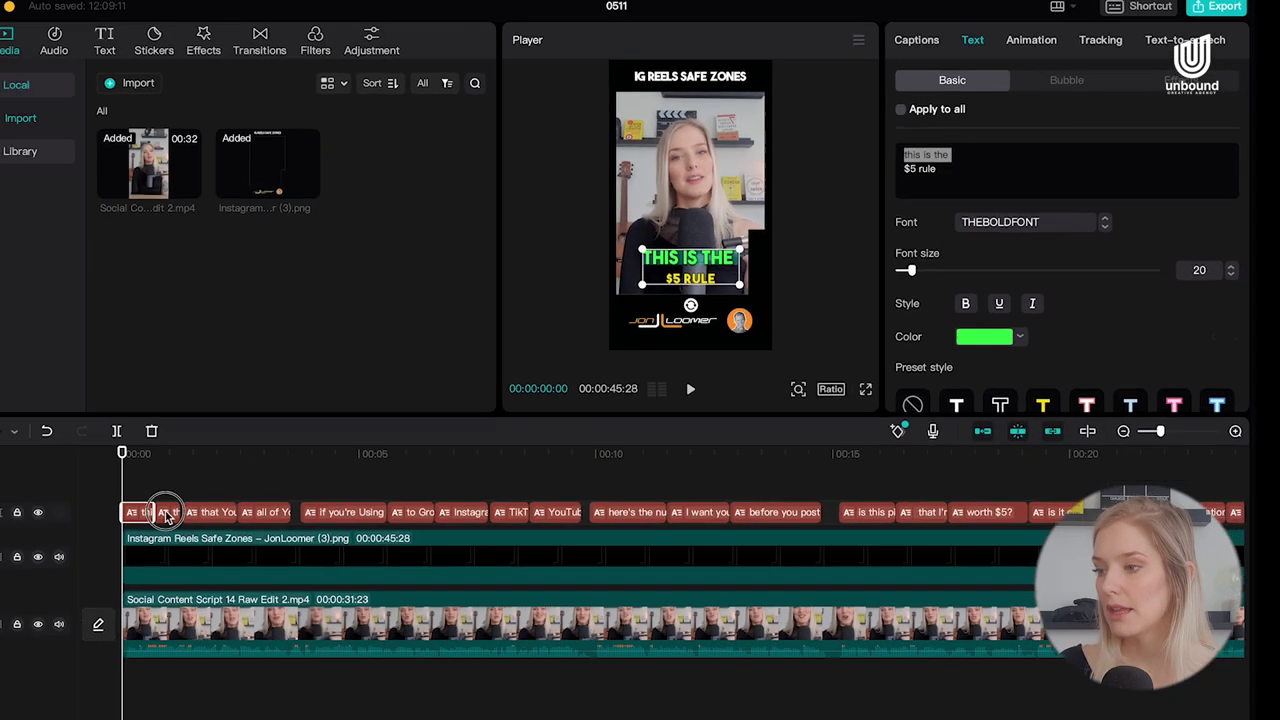
# Step: In the second part of the split caption, set only the words "$5 rule" to green 34EE4E and font size 20
pyautogui.click(209, 497)
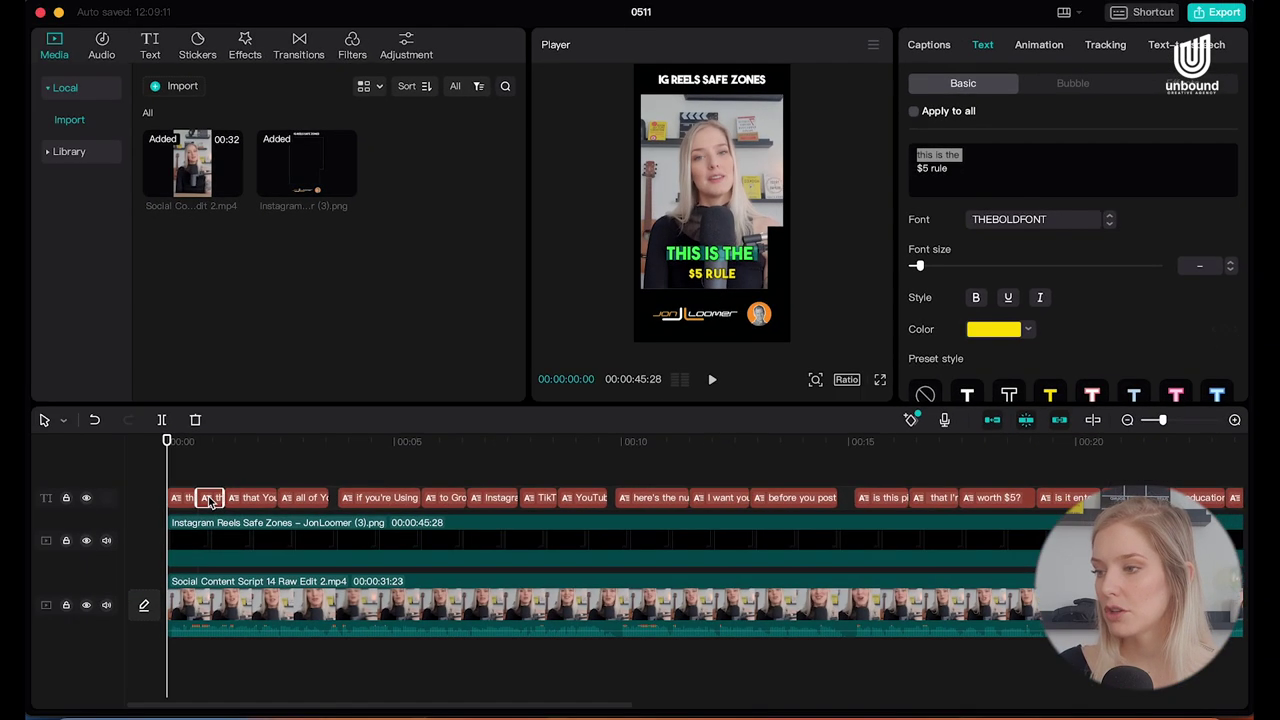
pyautogui.click(205, 451)
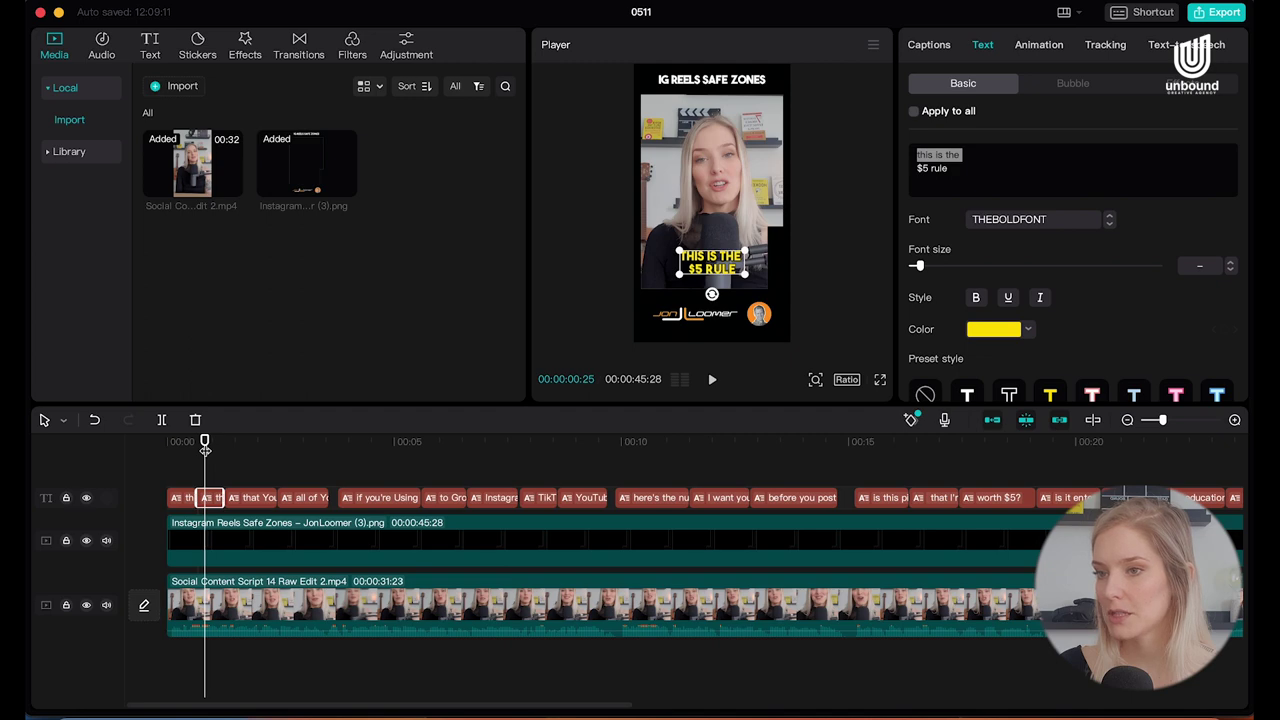
pyautogui.click(954, 170)
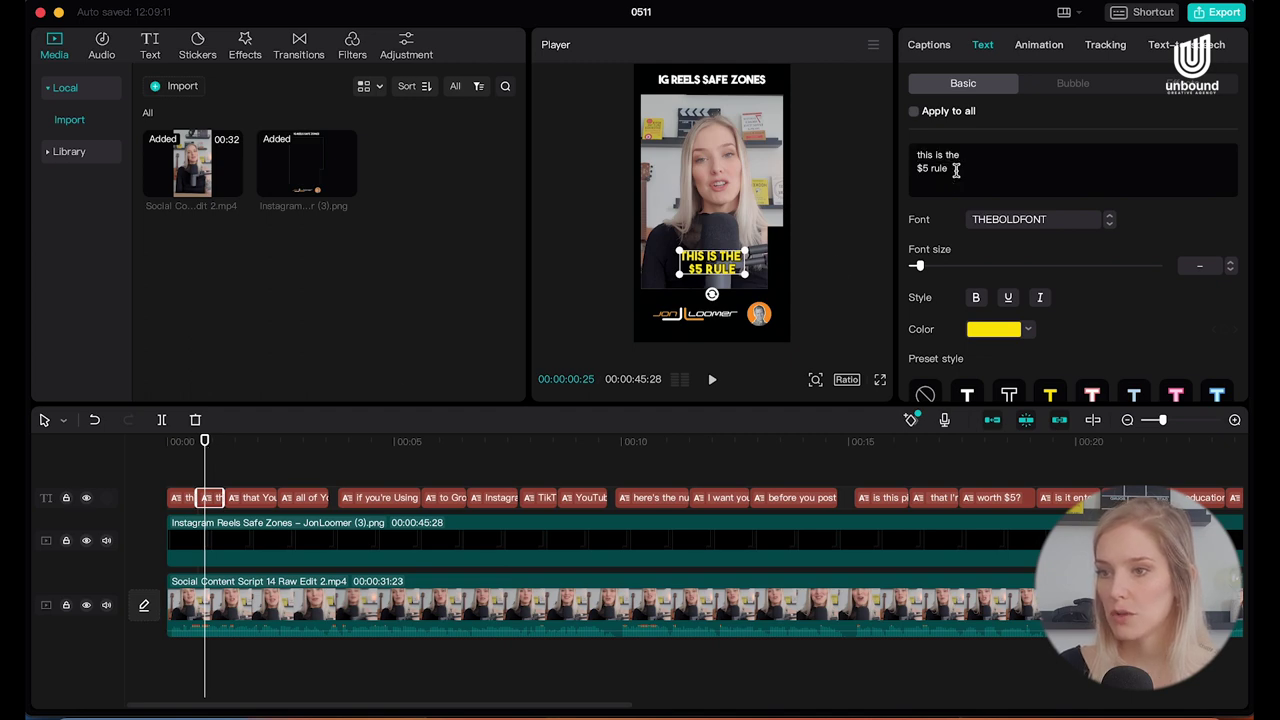
pyautogui.moveTo(954, 170); pyautogui.dragTo(909, 170)
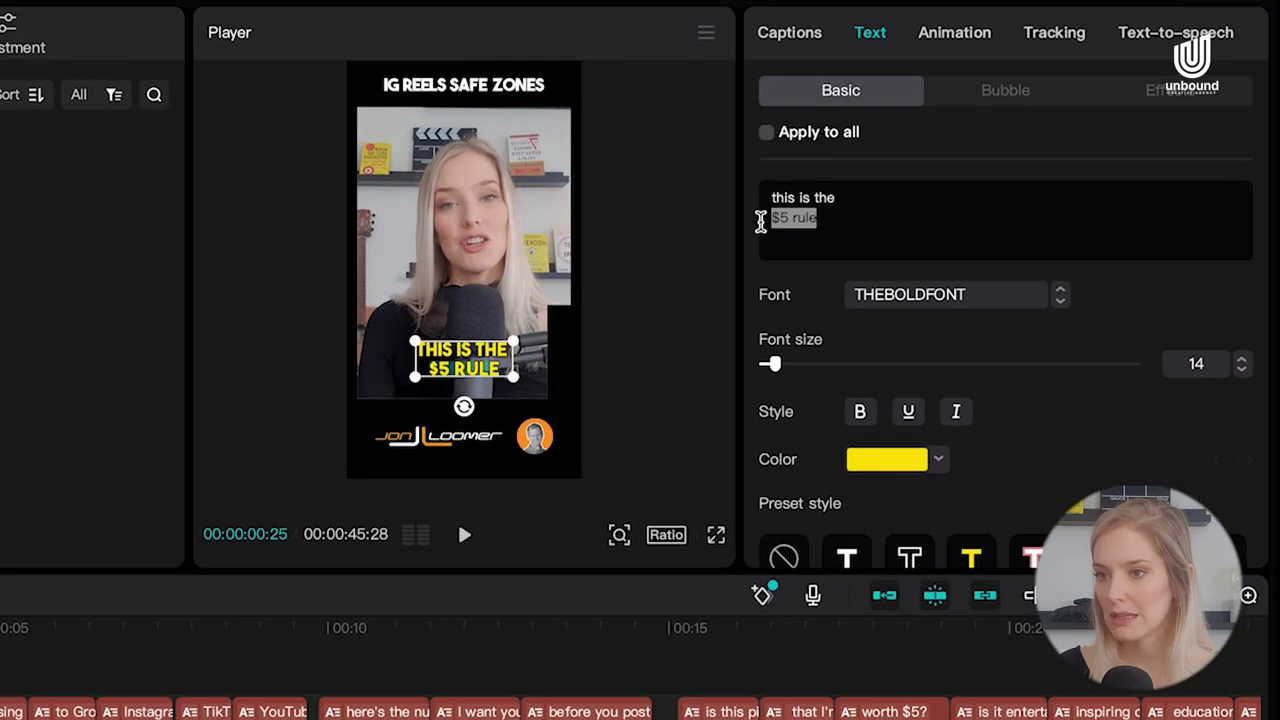
pyautogui.click(939, 460)
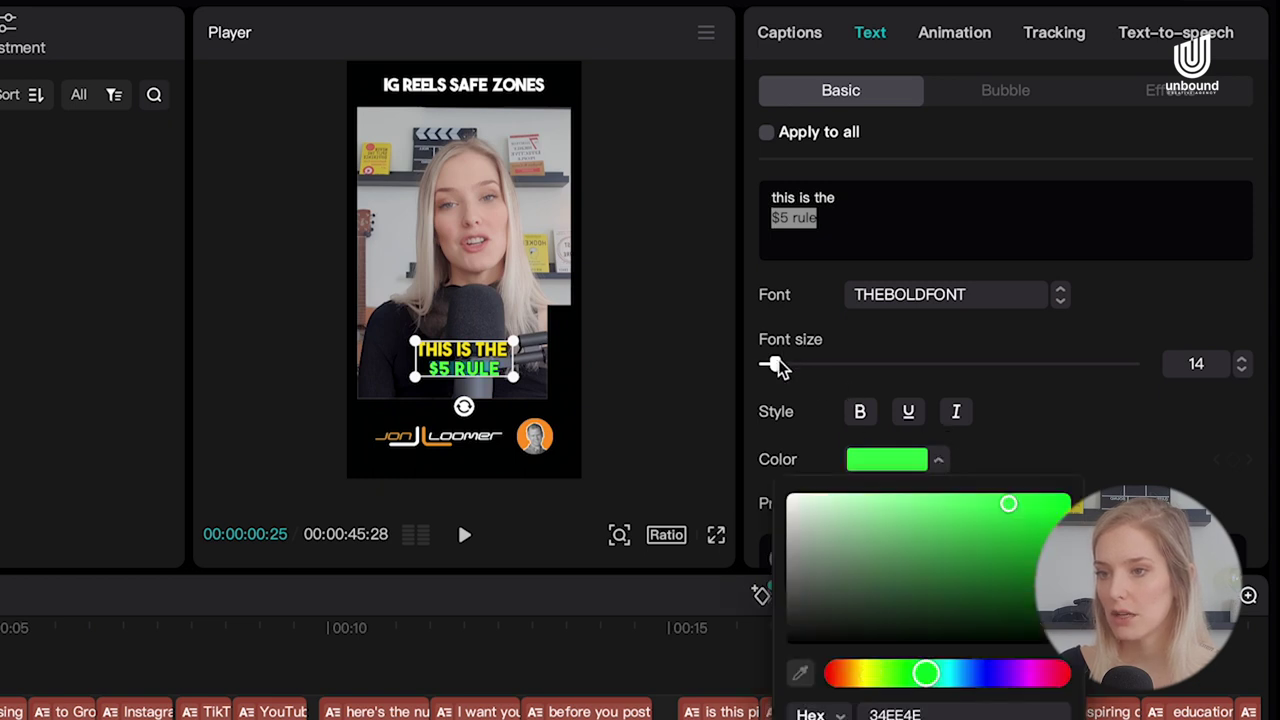
pyautogui.moveTo(778, 368); pyautogui.dragTo(788, 367)
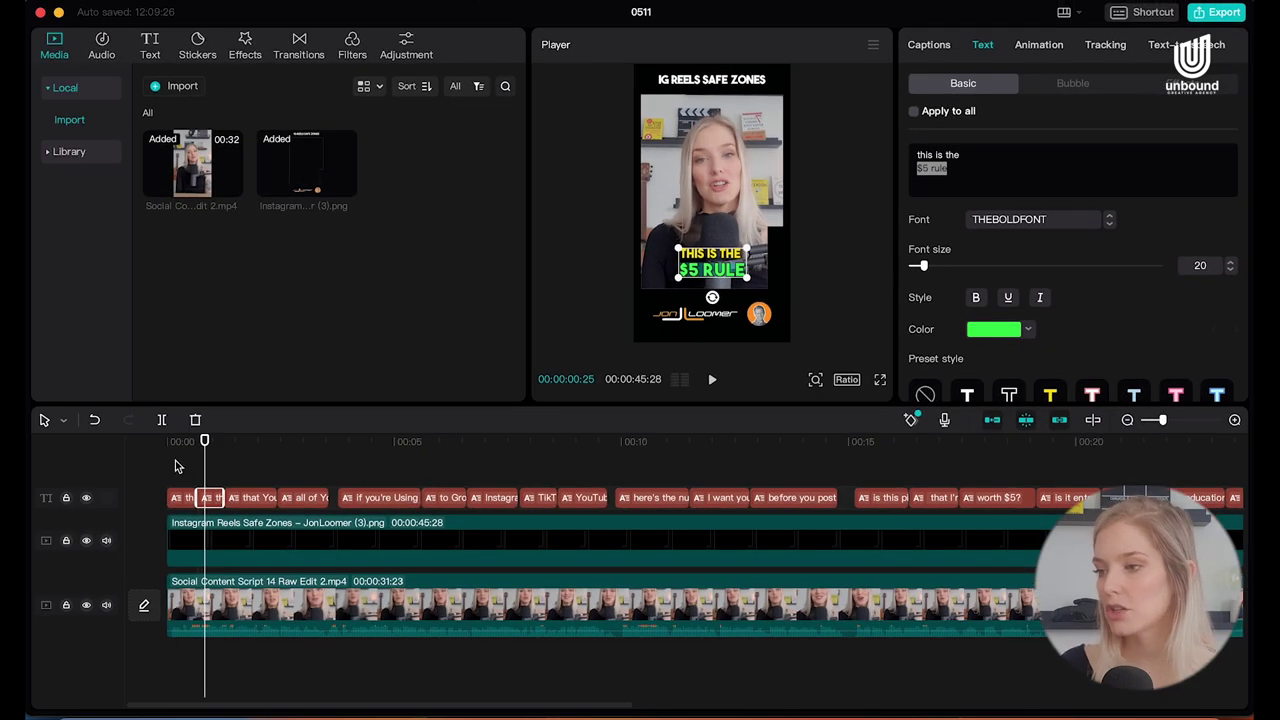
# Step: Play the video from the beginning to check the highlighting of the two caption parts
pyautogui.click(168, 448)
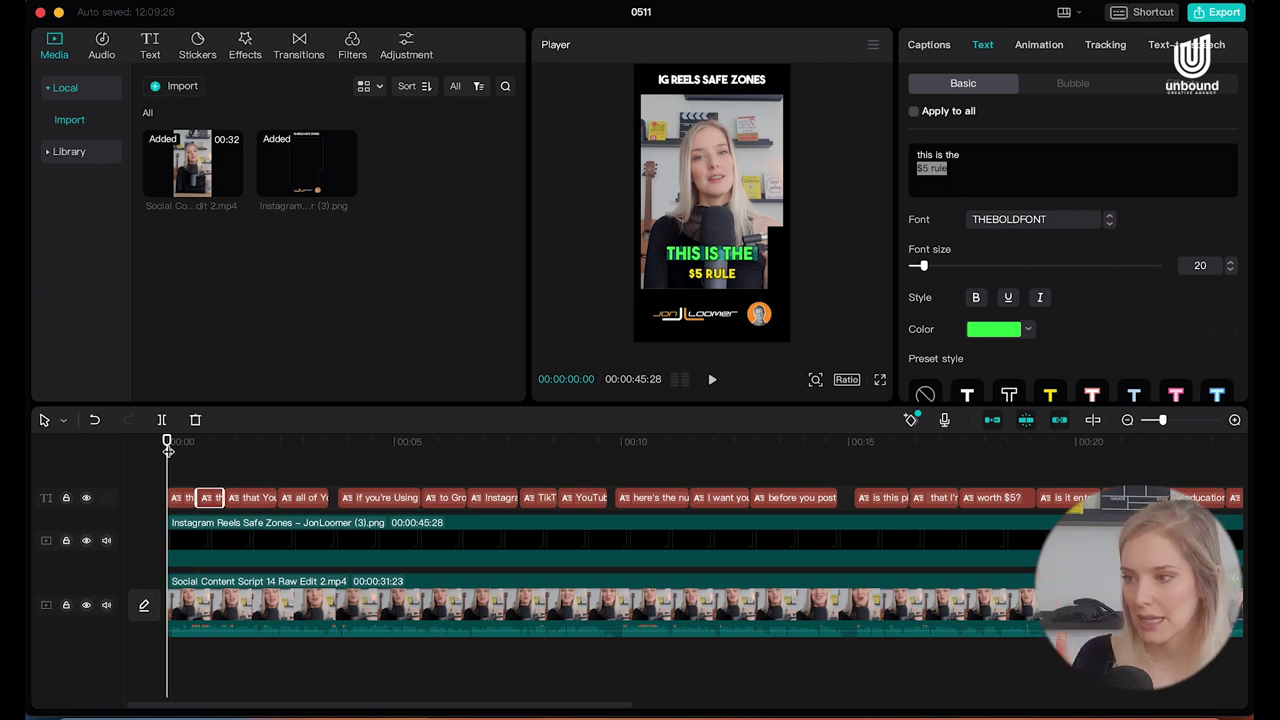
pyautogui.press('space')
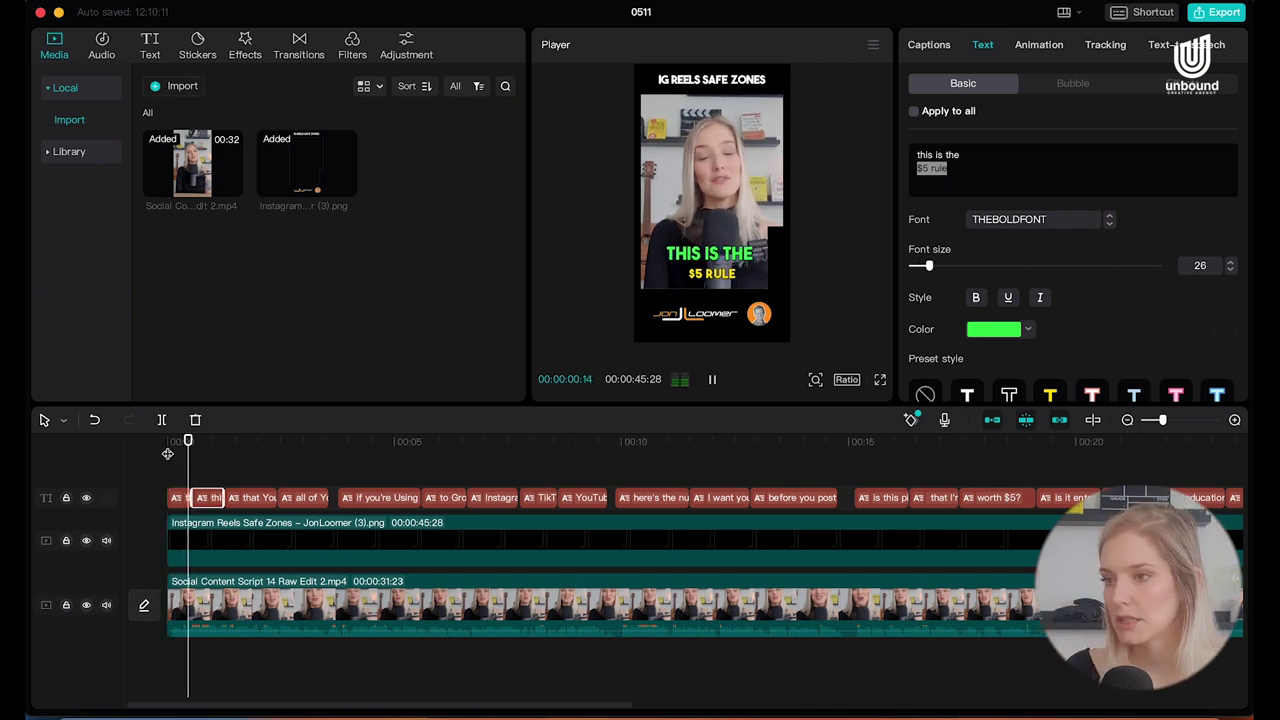
pyautogui.press('space')
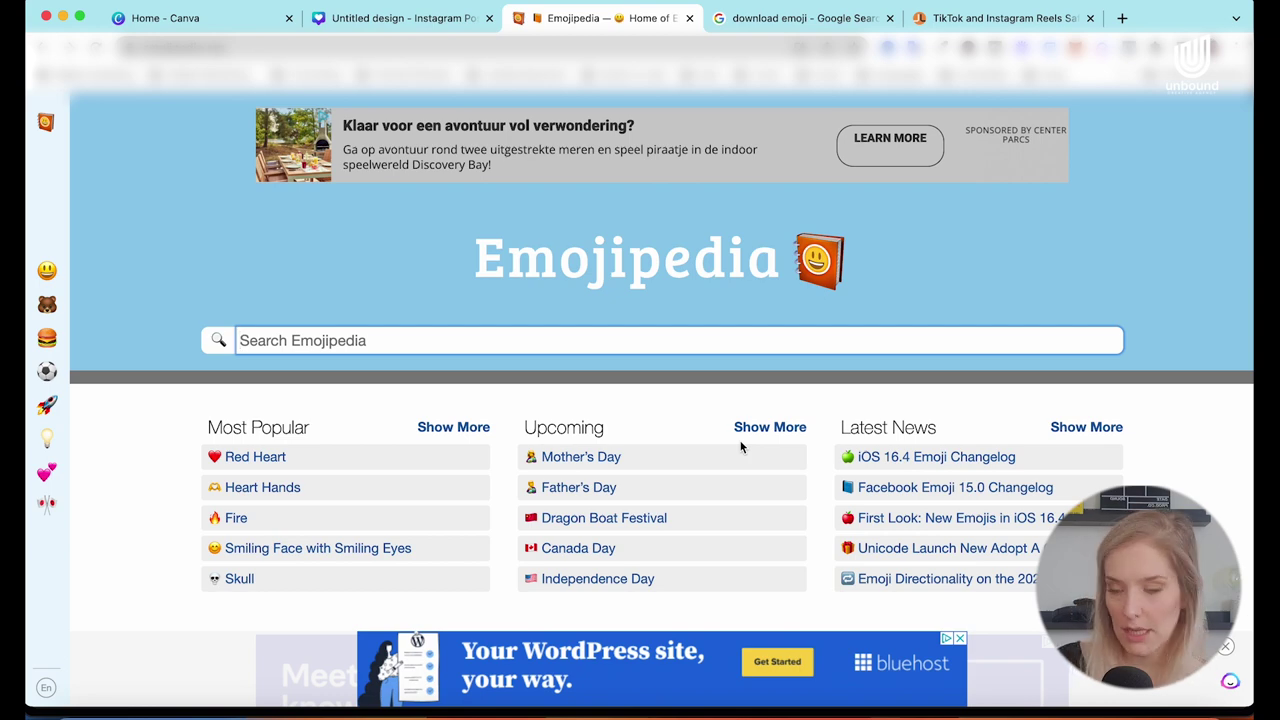
# Step: Search Emojipedia for "check mark", open the White Heavy Check Mark emoji and find its Apple version
pyautogui.write('check mark')
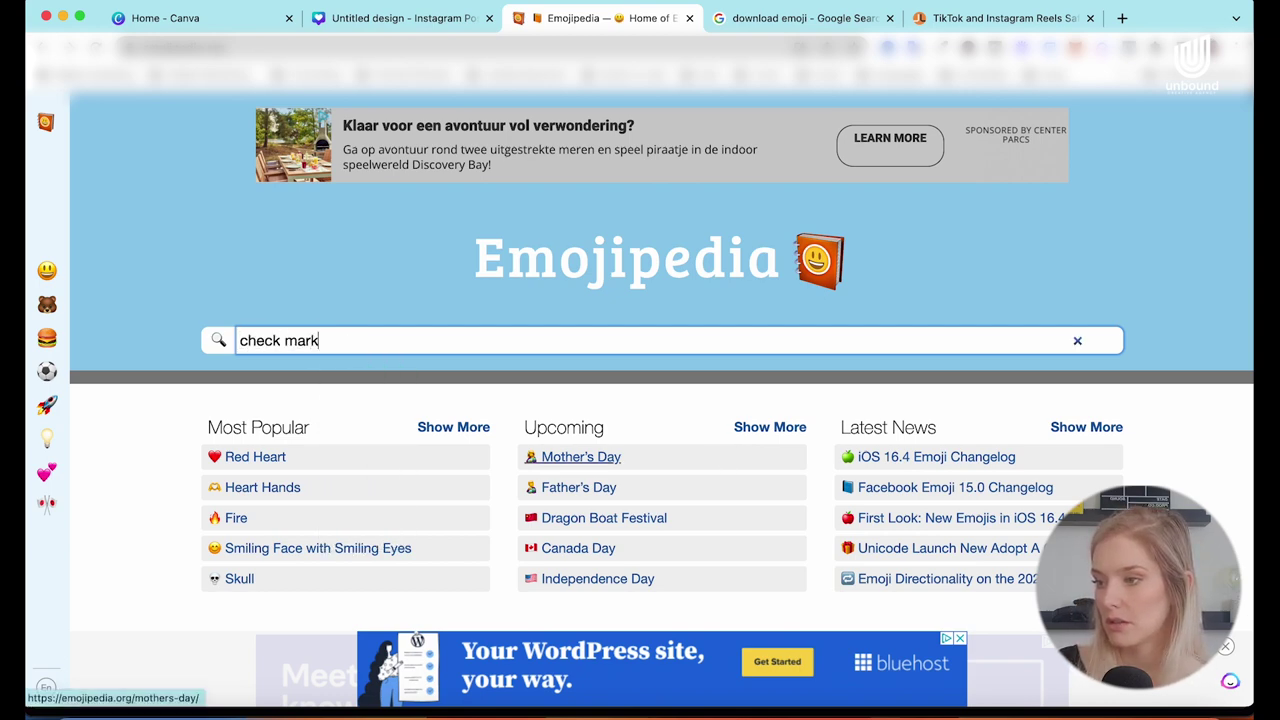
pyautogui.press('Return')
pyautogui.click(361, 534)
pyautogui.scroll(-5, 434, 543)
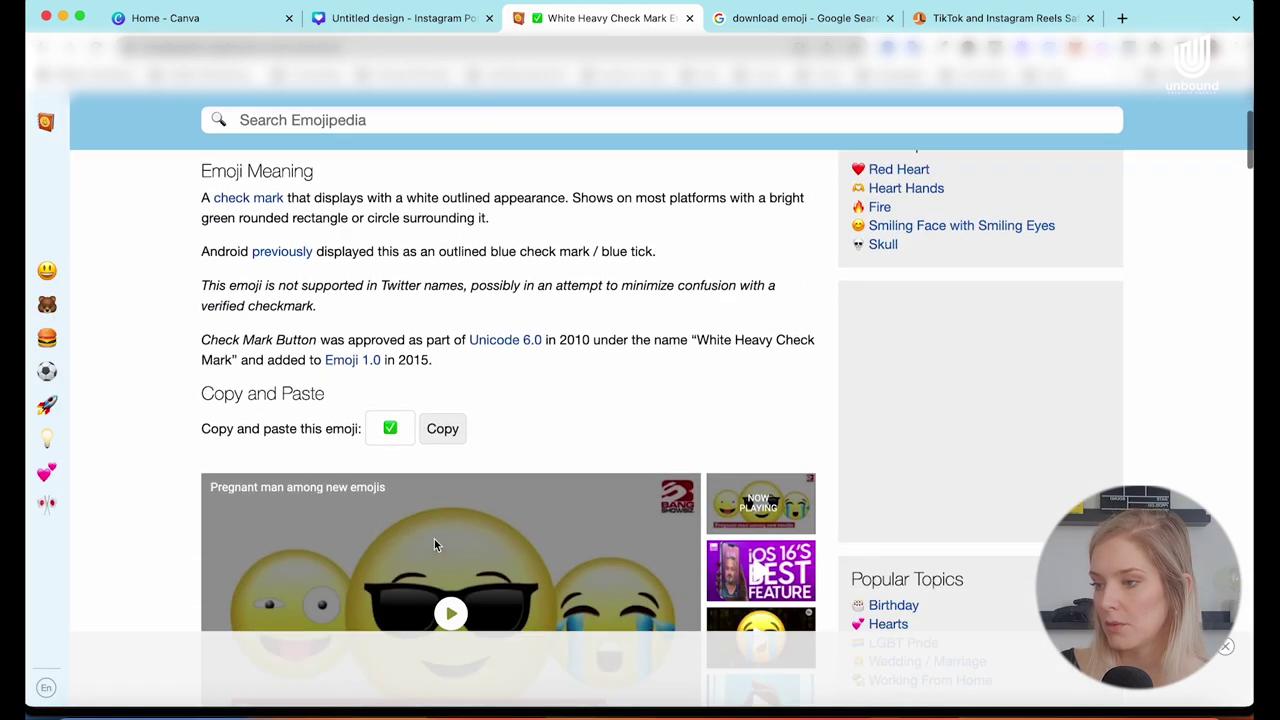
pyautogui.scroll(-5, 434, 545)
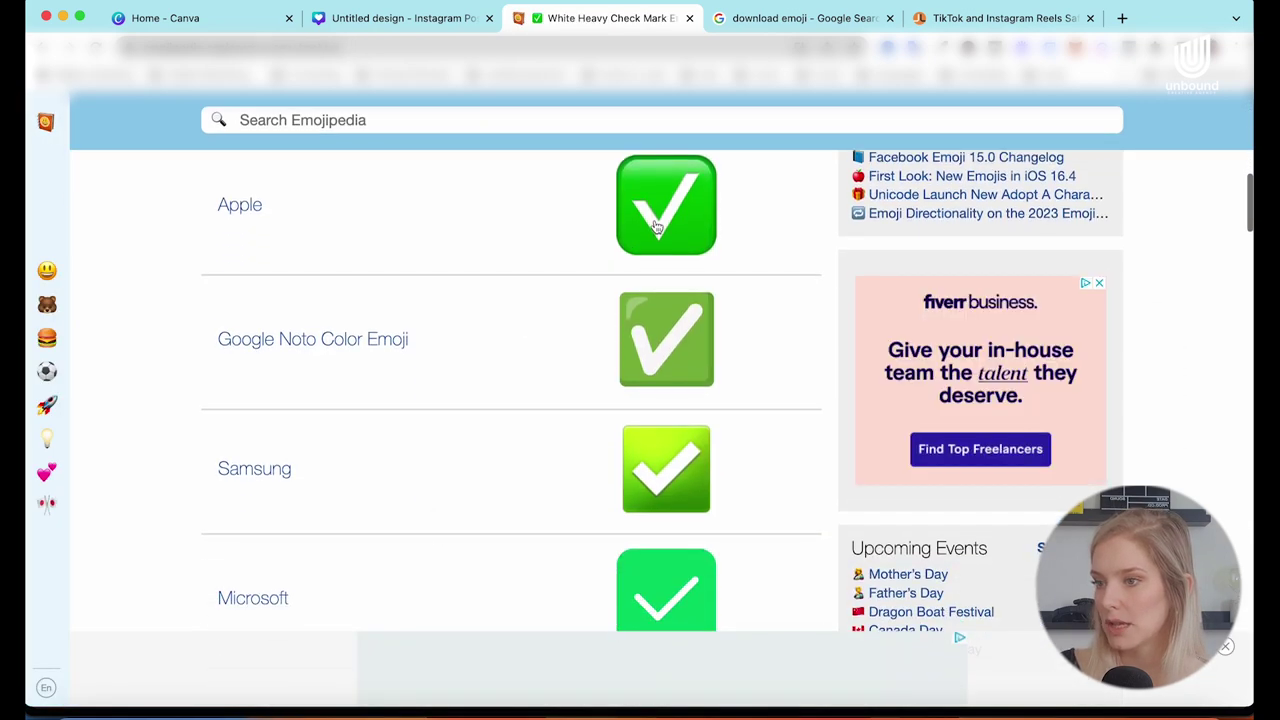
# Step: Save the Apple check mark image as check-mark-button_2705 in the Downloads folder
pyautogui.rightClick(657, 226)
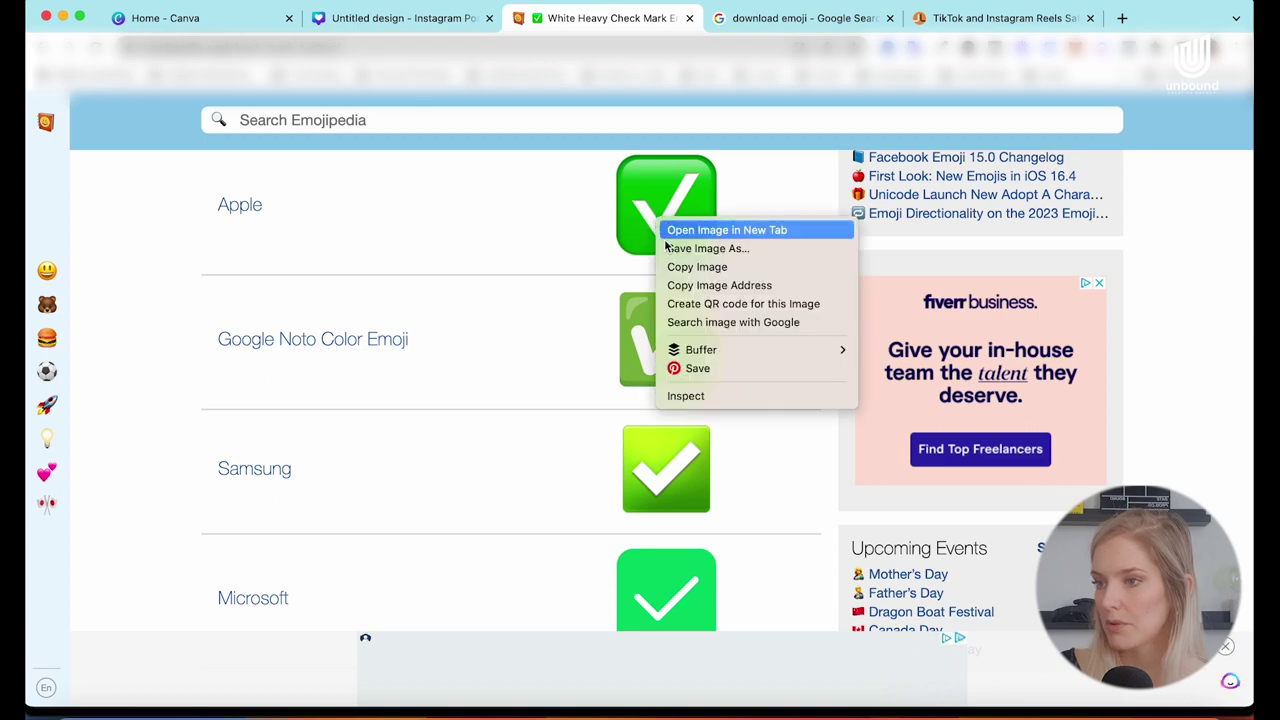
pyautogui.click(669, 248)
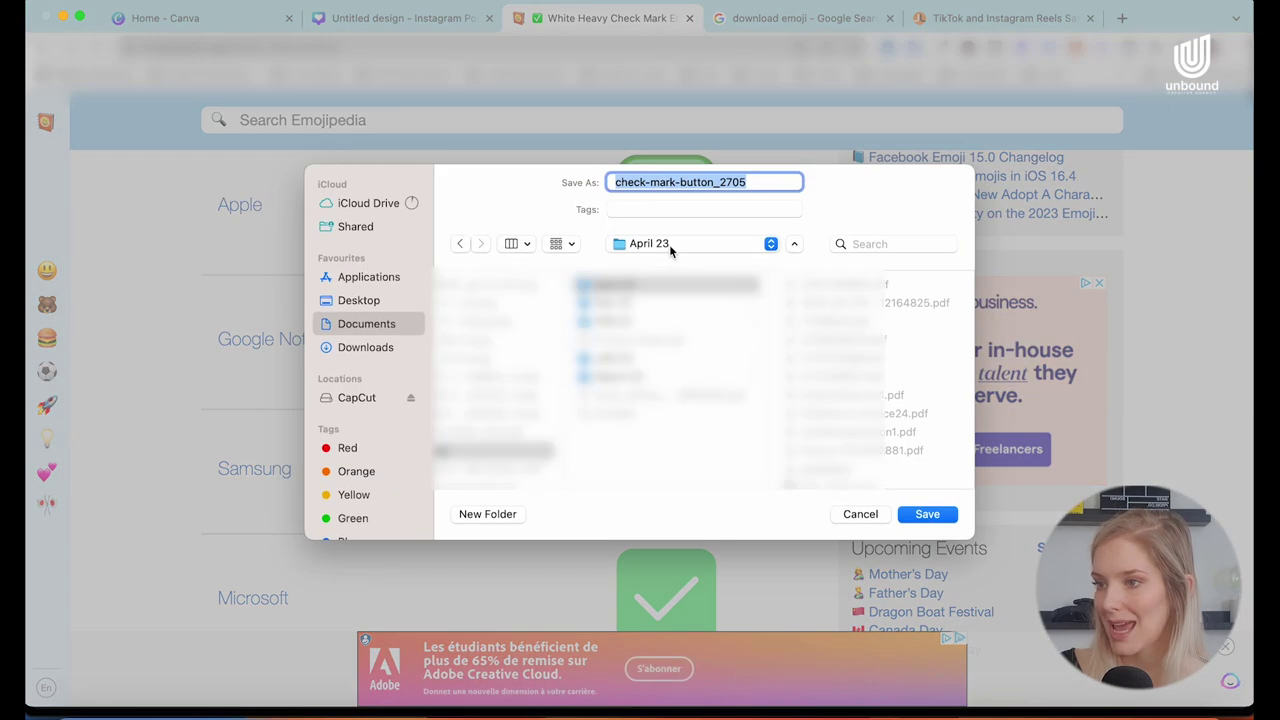
pyautogui.click(365, 347)
pyautogui.click(915, 514)
# Step: Search Emojipedia for "forbidden", open the No Entry emoji and find its Apple version
pyautogui.click(664, 116)
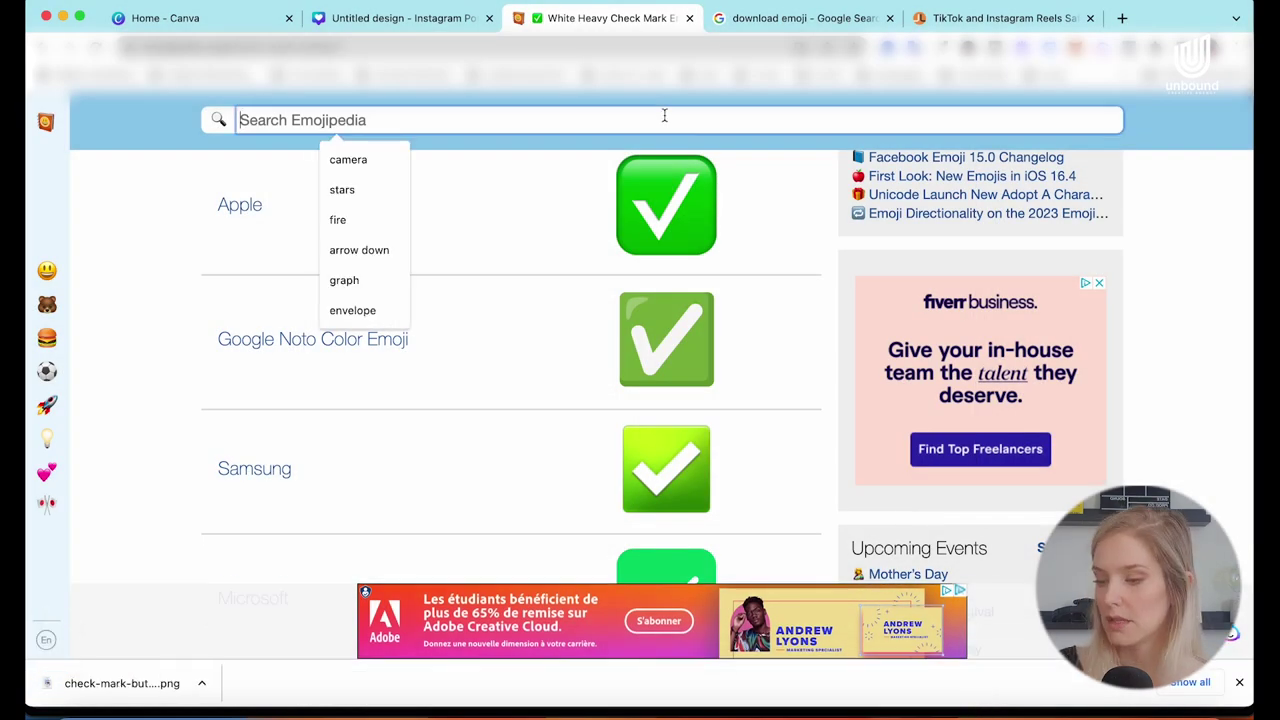
pyautogui.write('forbidden')
pyautogui.press('Return')
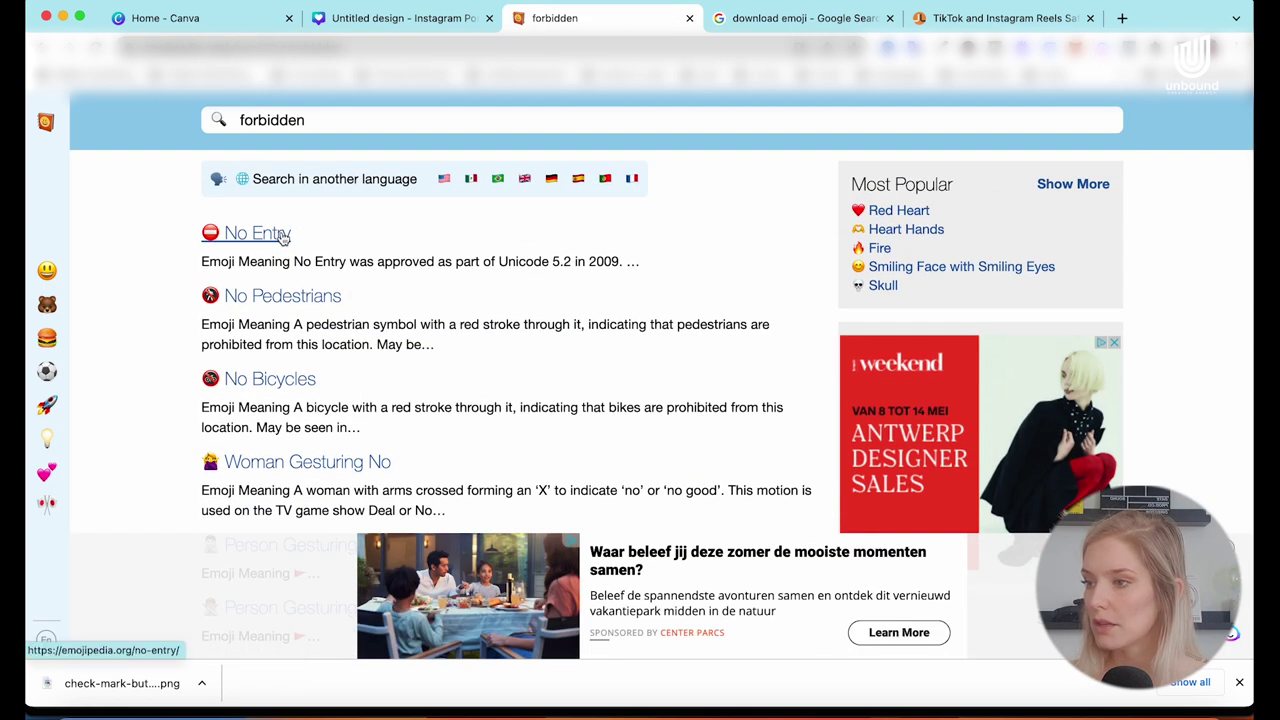
pyautogui.click(283, 237)
pyautogui.scroll(-10, 477, 357)
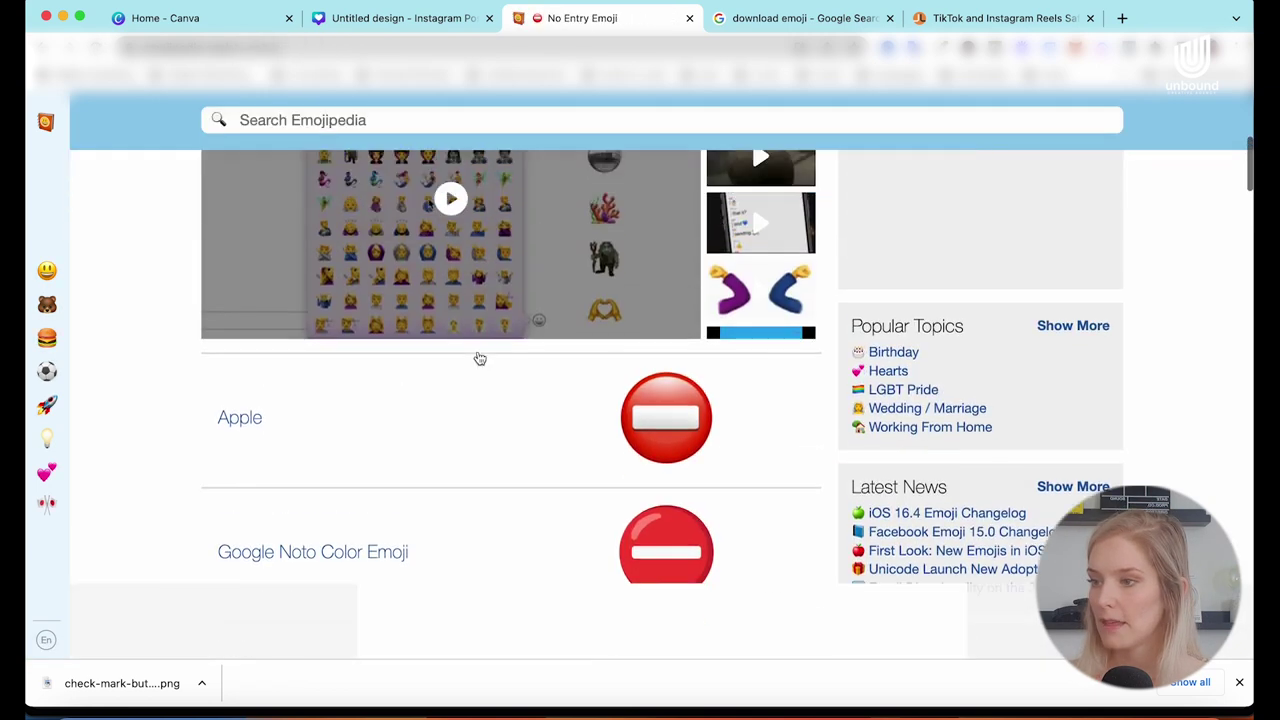
# Step: Save the Apple No Entry image as no-entry_26d4
pyautogui.rightClick(650, 420)
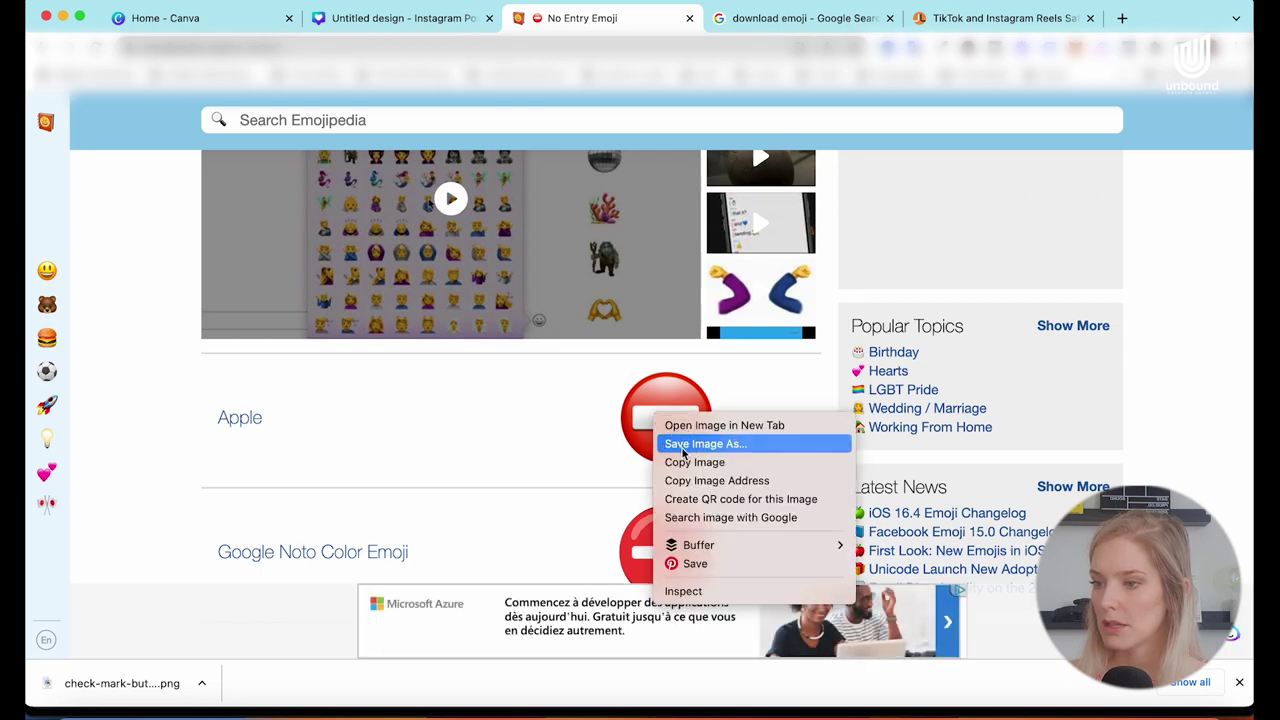
pyautogui.click(705, 443)
pyautogui.press('Return')
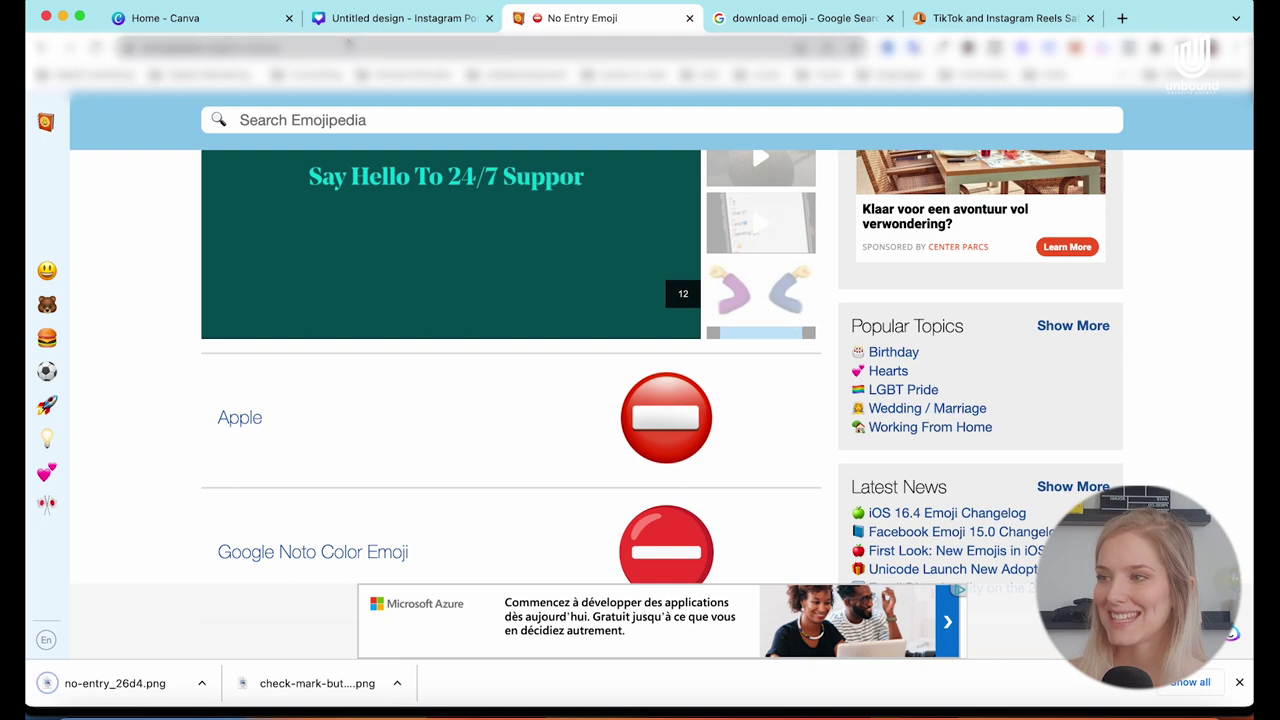
# Step: Switch to the Canva design, add the stack of 100-dollar bills graphic and enlarge it to nearly the full page width
pyautogui.click(250, 28)
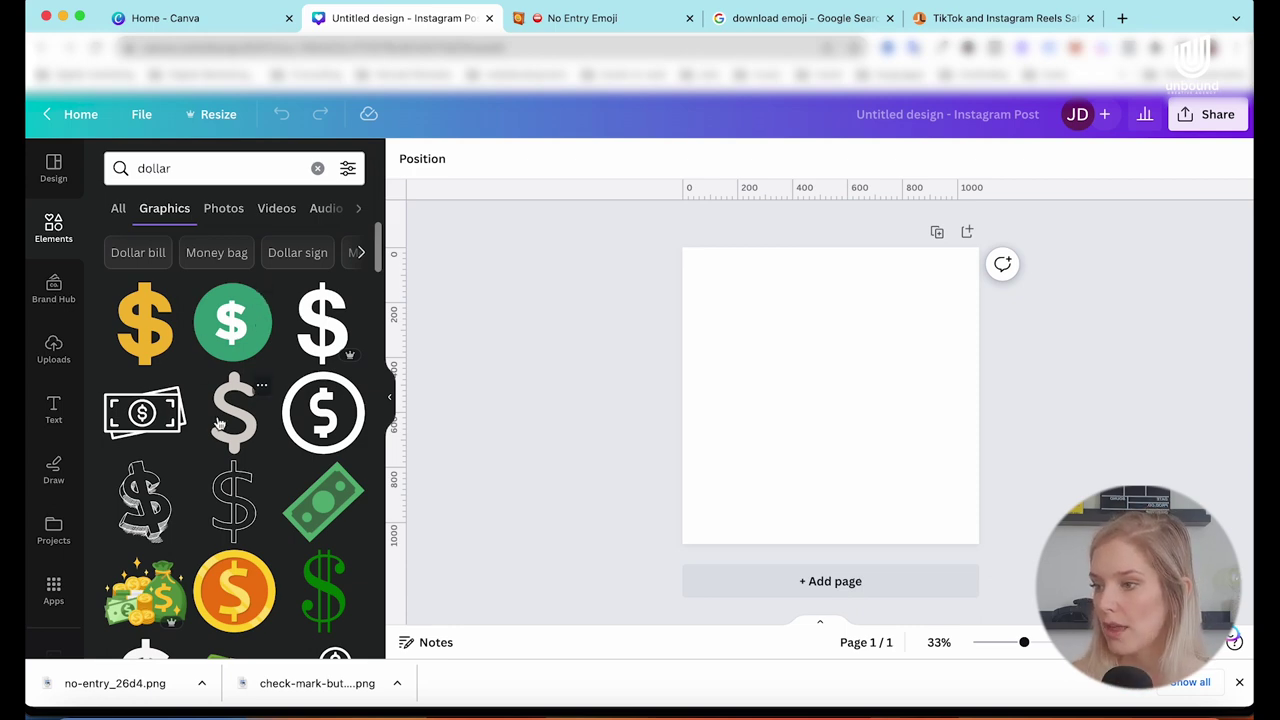
pyautogui.scroll(-5, 217, 545)
pyautogui.click(263, 528)
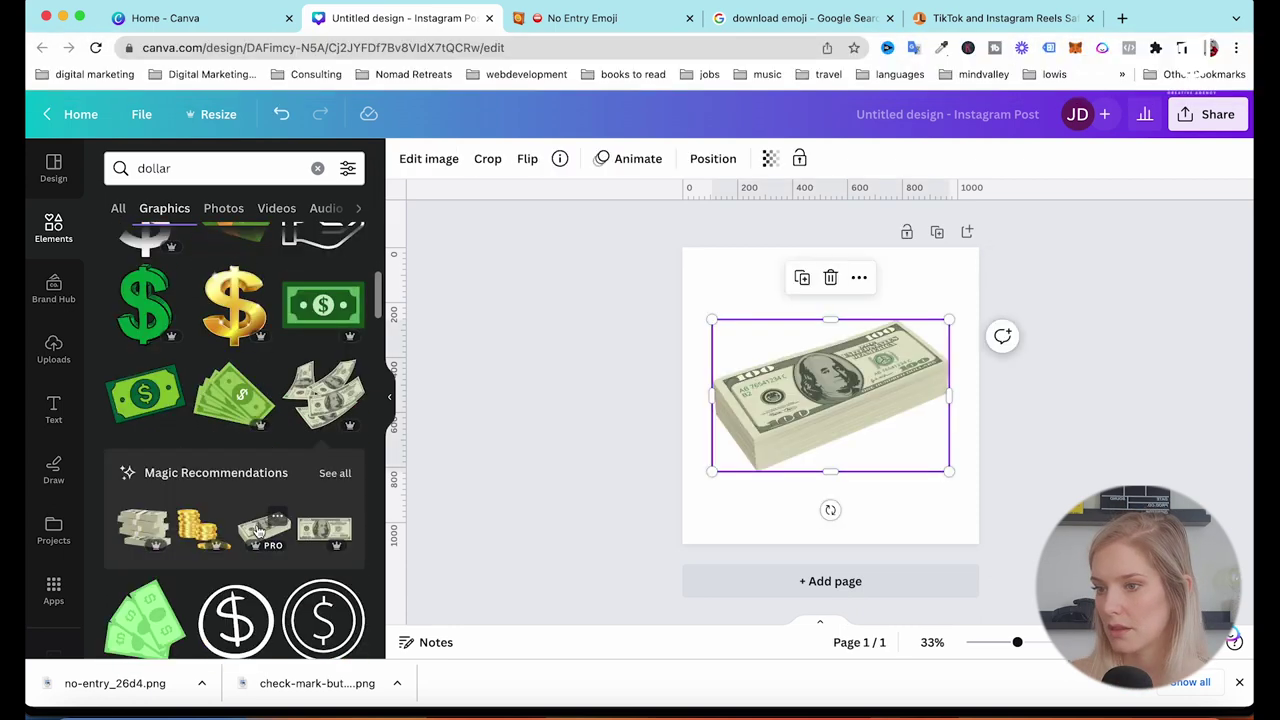
pyautogui.moveTo(711, 319); pyautogui.dragTo(690, 306)
pyautogui.moveTo(949, 471); pyautogui.dragTo(968, 484)
# Step: Add a second page, search the graphics for "instagram" and place the gradient Instagram logo on it
pyautogui.click(853, 590)
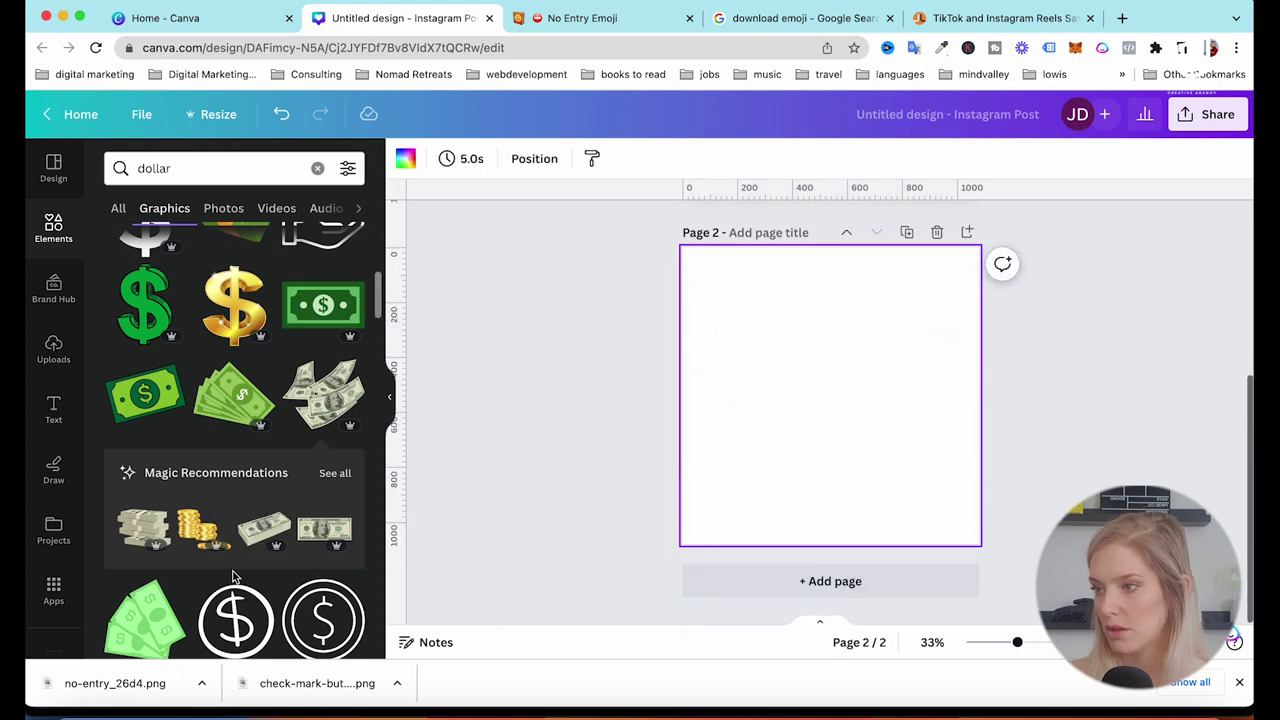
pyautogui.doubleClick(205, 168)
pyautogui.write('instagram')
pyautogui.press('Return')
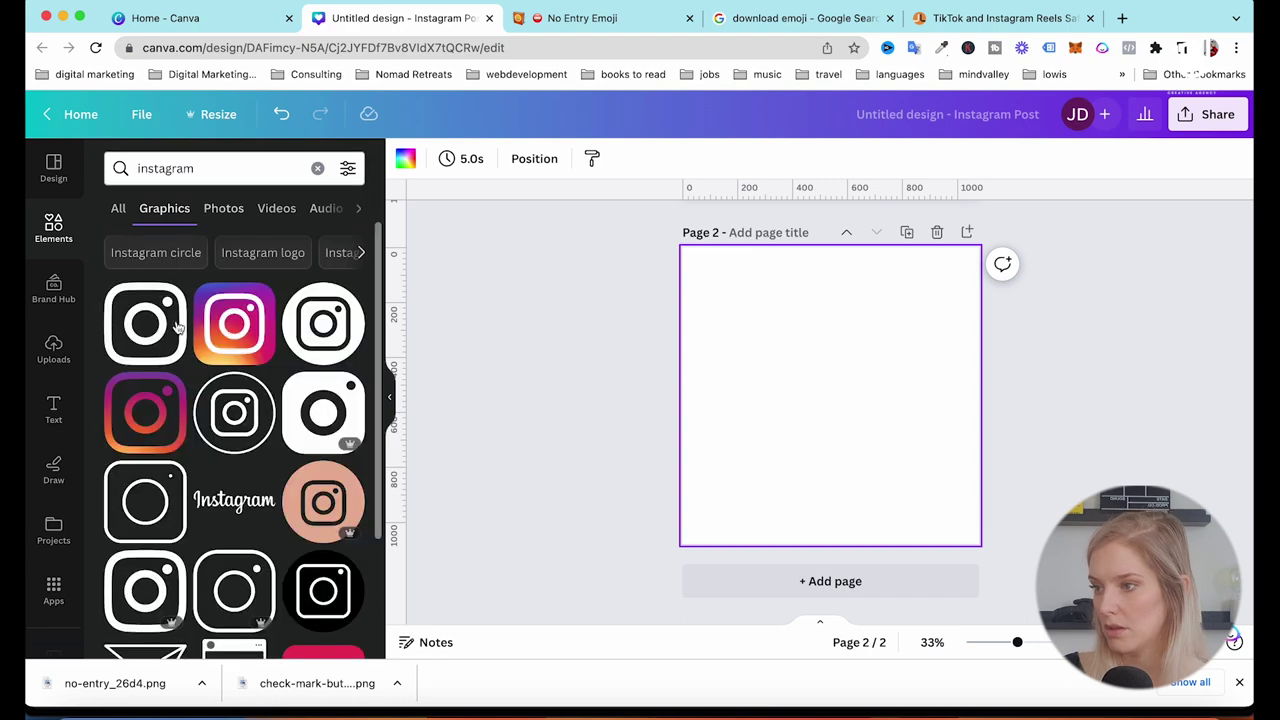
pyautogui.click(234, 323)
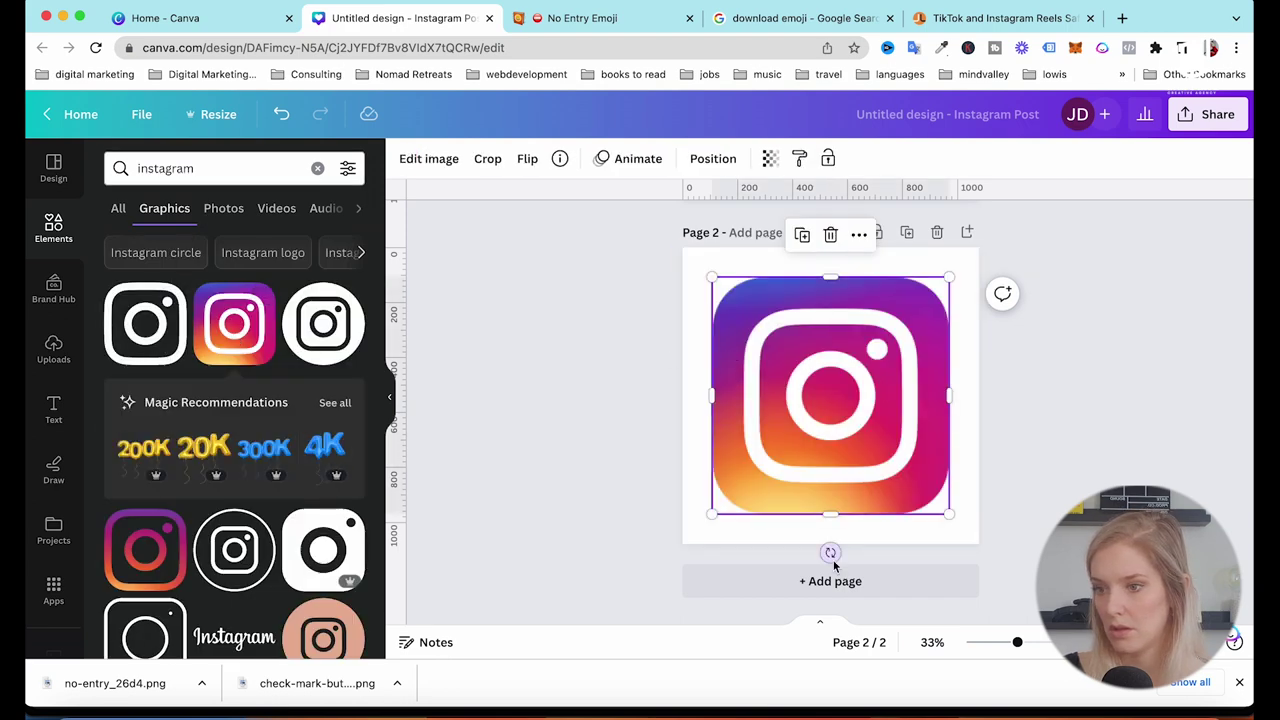
# Step: Add a third page, search the graphics for "tiktok" and place the black square TikTok logo on it
pyautogui.click(830, 581)
pyautogui.doubleClick(212, 172)
pyautogui.write('tiktok')
pyautogui.press('Return')
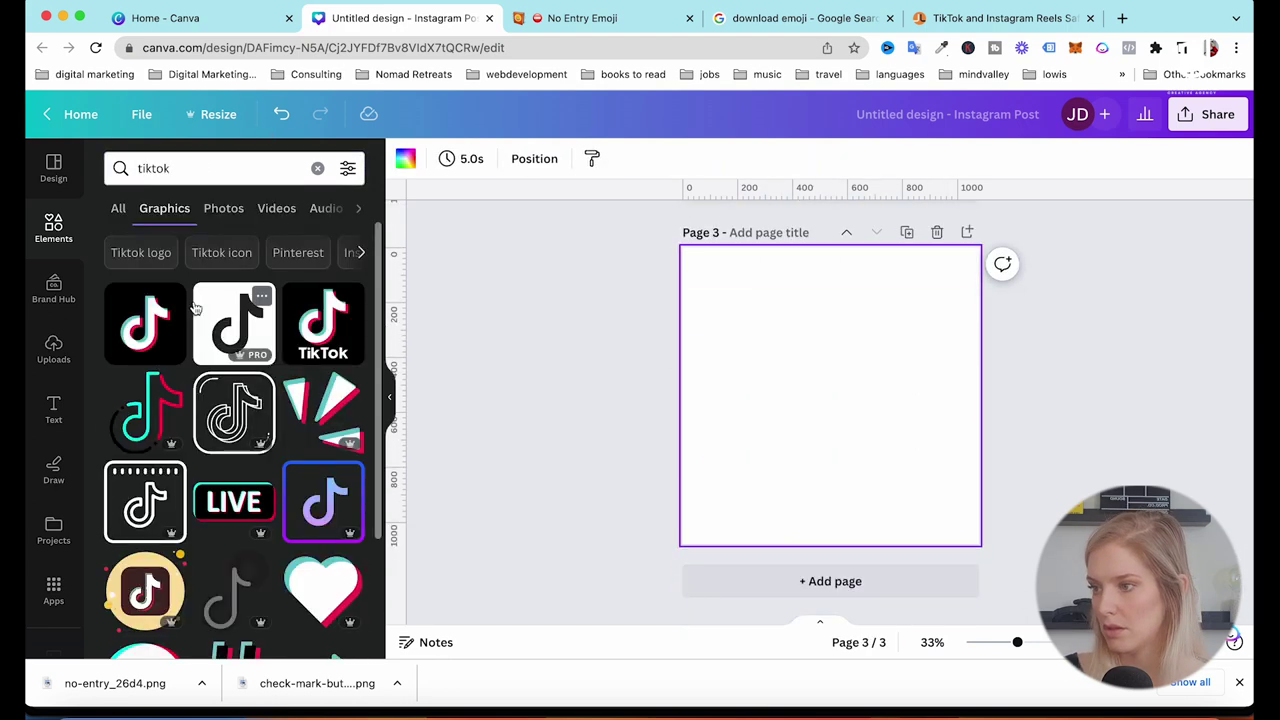
pyautogui.click(145, 323)
# Step: Add a fourth page, search the graphics for "youtube shorts", place the red Shorts logo and enlarge it to nearly fill the page
pyautogui.click(814, 581)
pyautogui.doubleClick(237, 163)
pyautogui.write('youtube shorts')
pyautogui.press('Return')
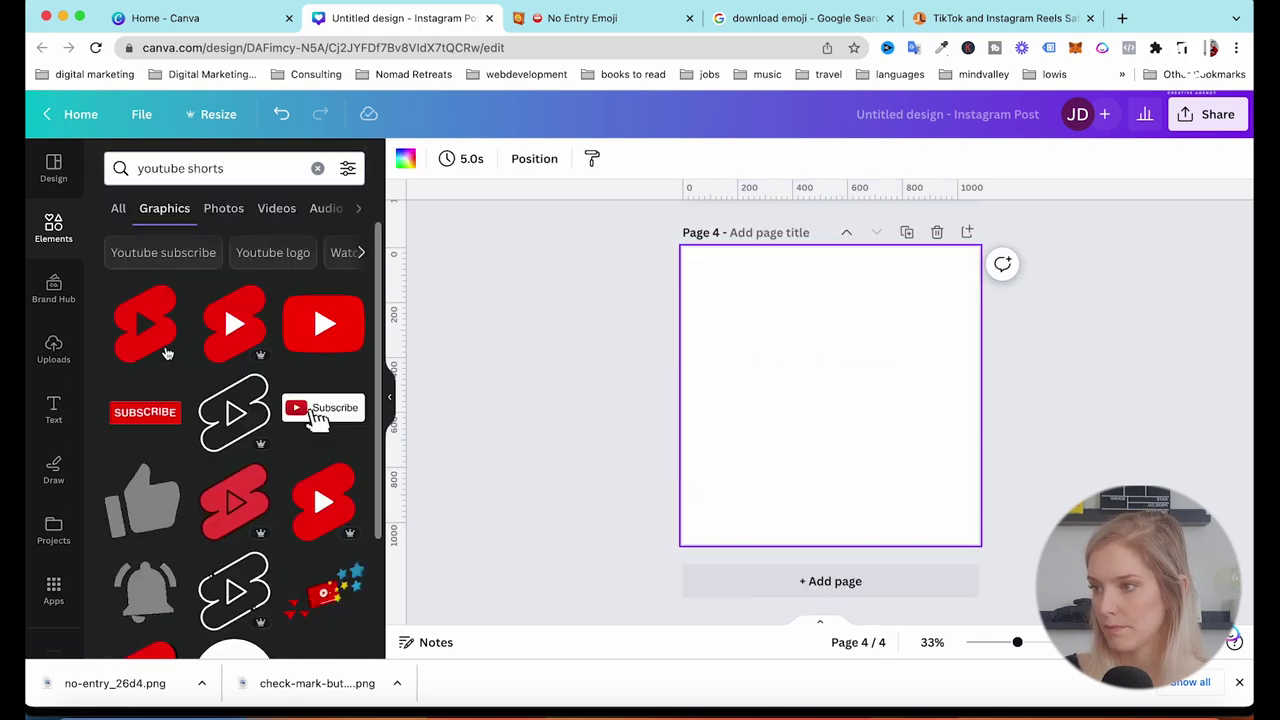
pyautogui.click(145, 323)
pyautogui.moveTo(783, 337); pyautogui.dragTo(724, 266)
pyautogui.moveTo(878, 453); pyautogui.dragTo(934, 522)
# Step: Download all four pages of the design as PNG with a transparent background
pyautogui.scroll(15, 910, 416)
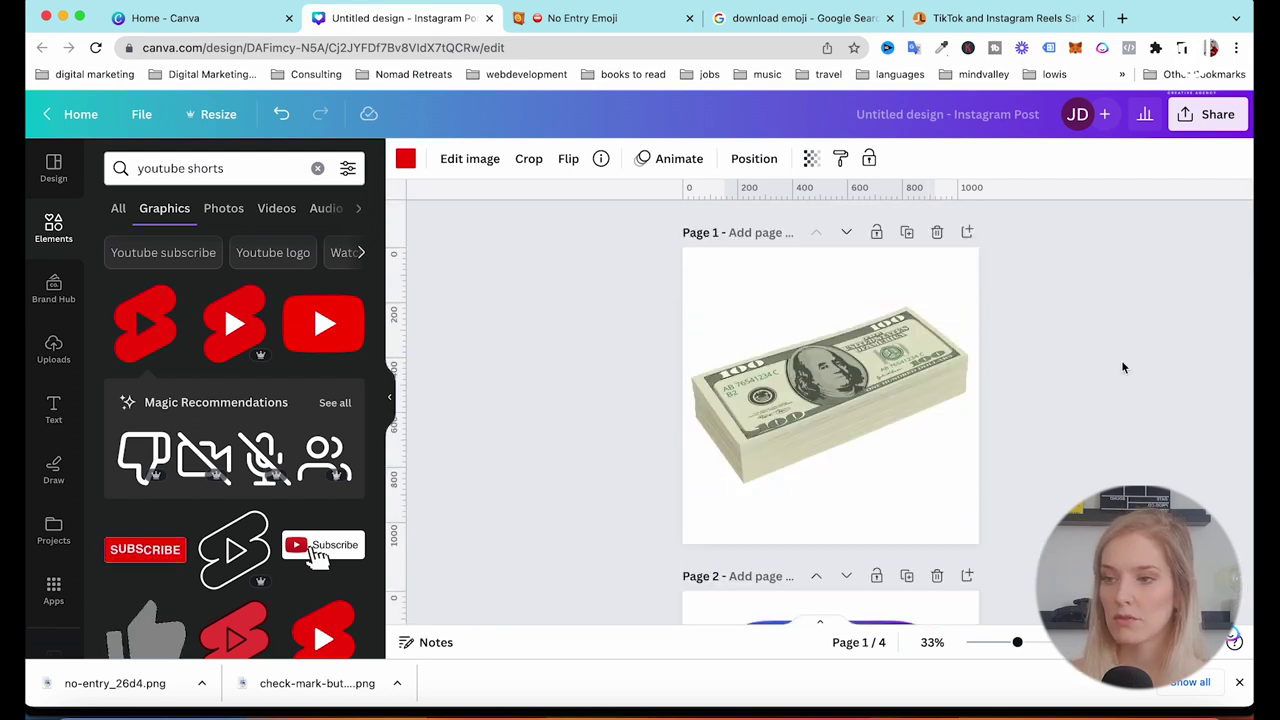
pyautogui.scroll(-15, 1122, 368)
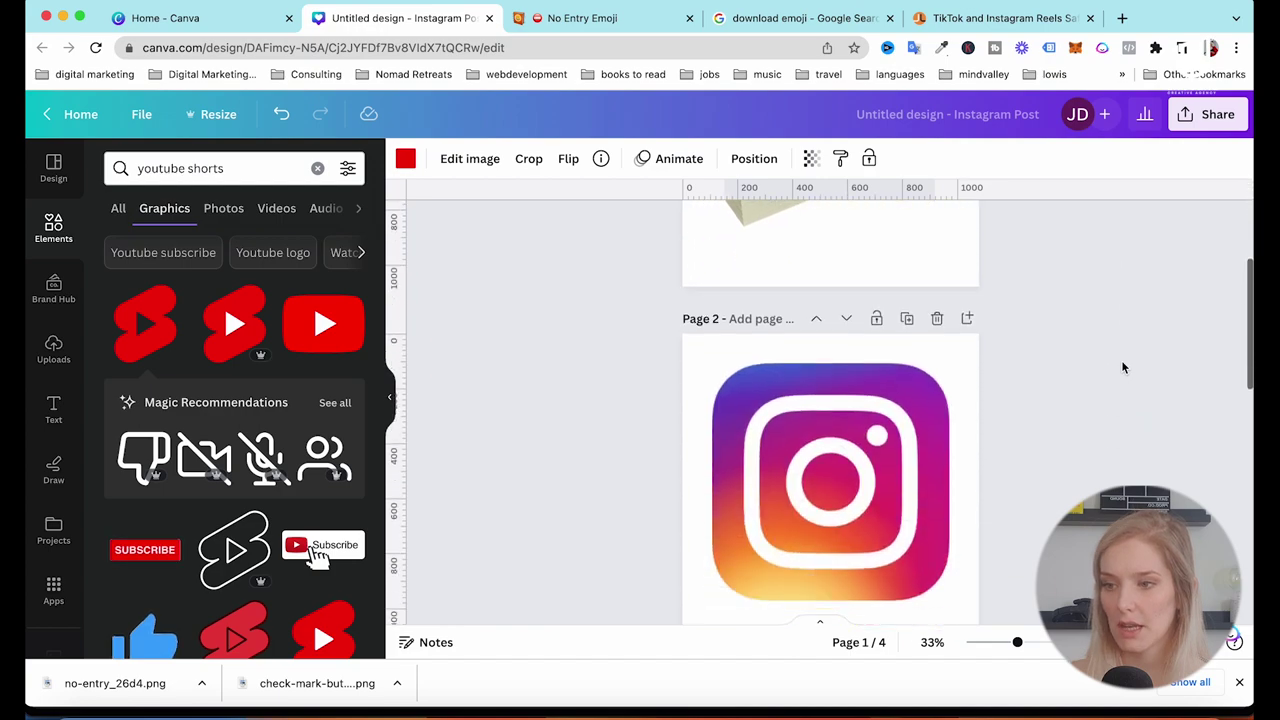
pyautogui.scroll(15, 1122, 368)
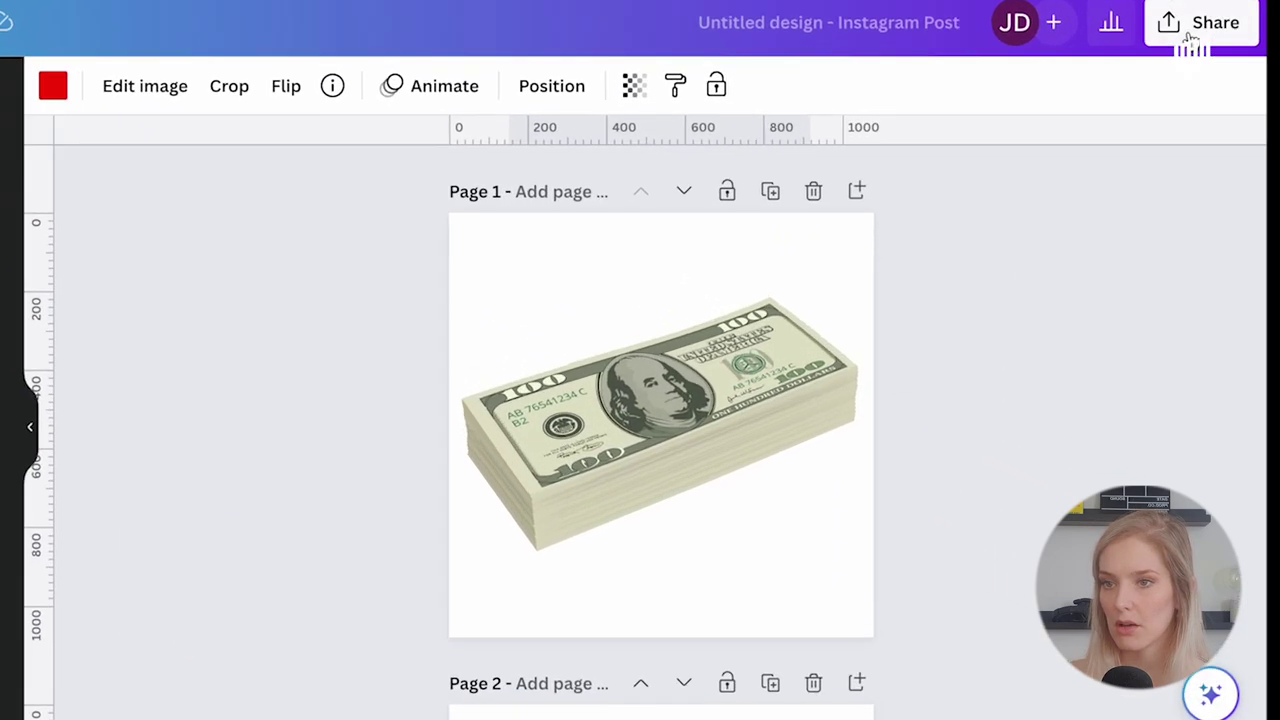
pyautogui.click(1212, 114)
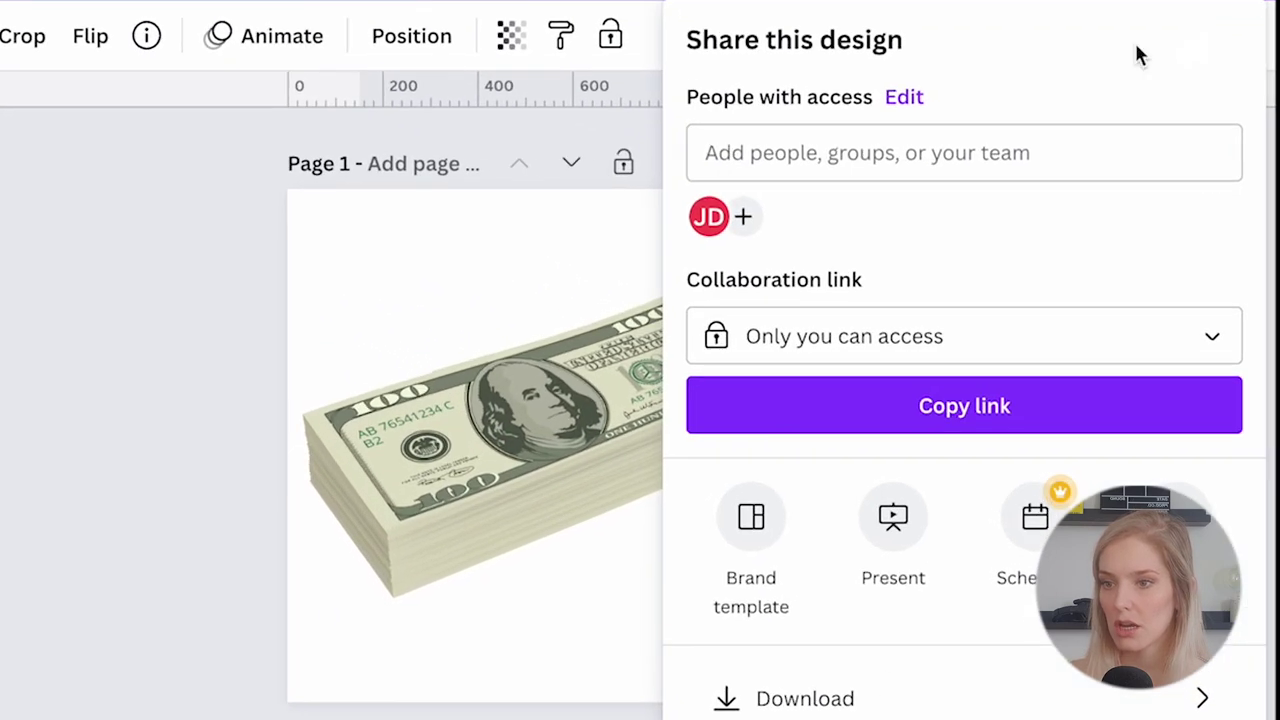
pyautogui.click(880, 710)
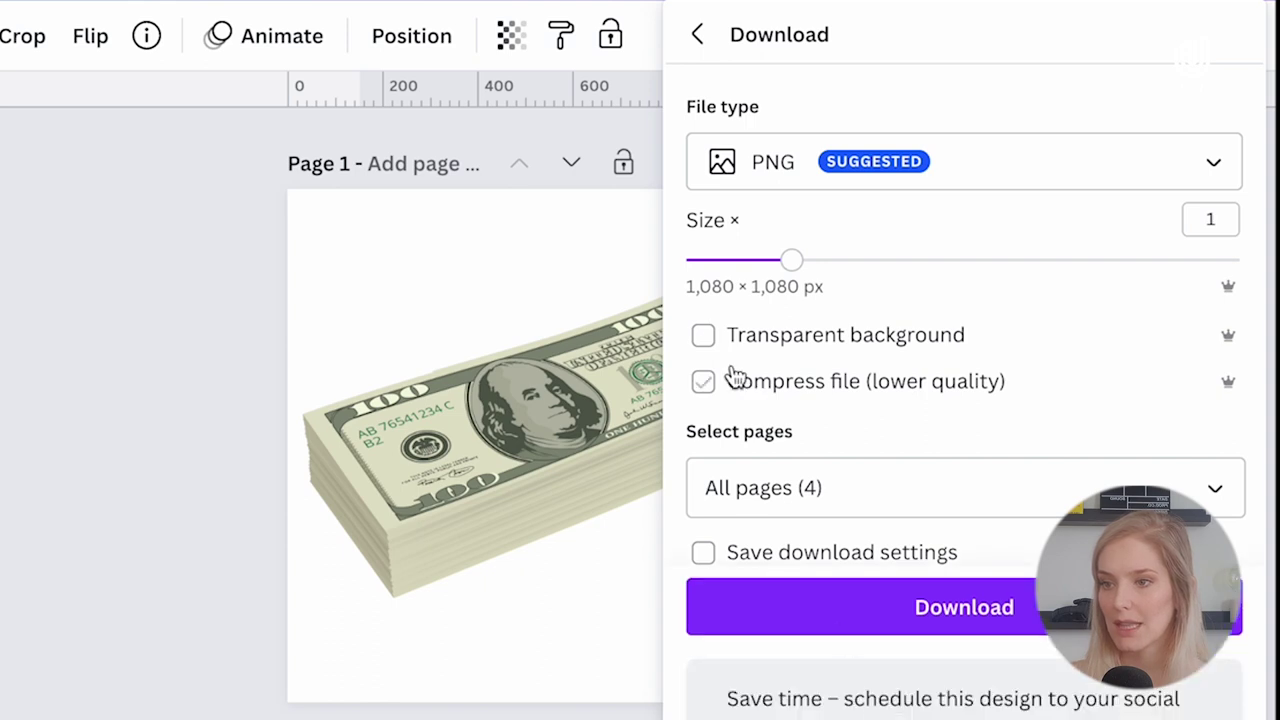
pyautogui.click(703, 337)
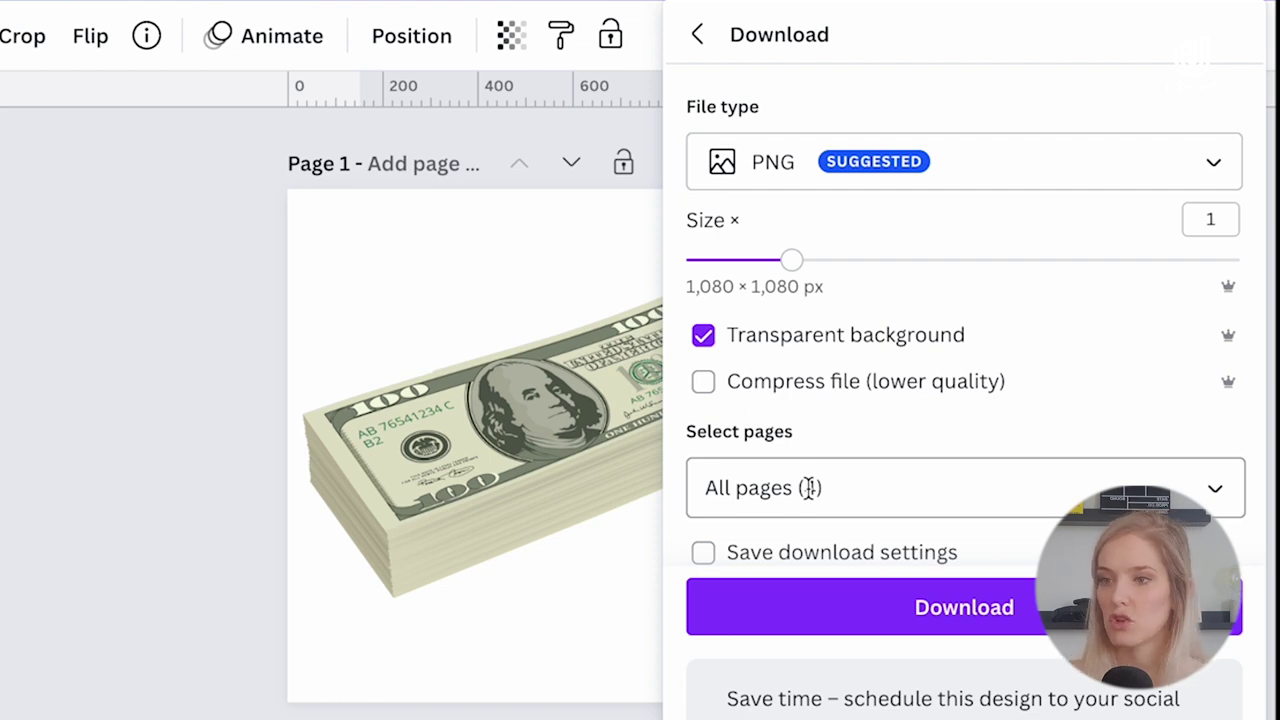
pyautogui.click(950, 628)
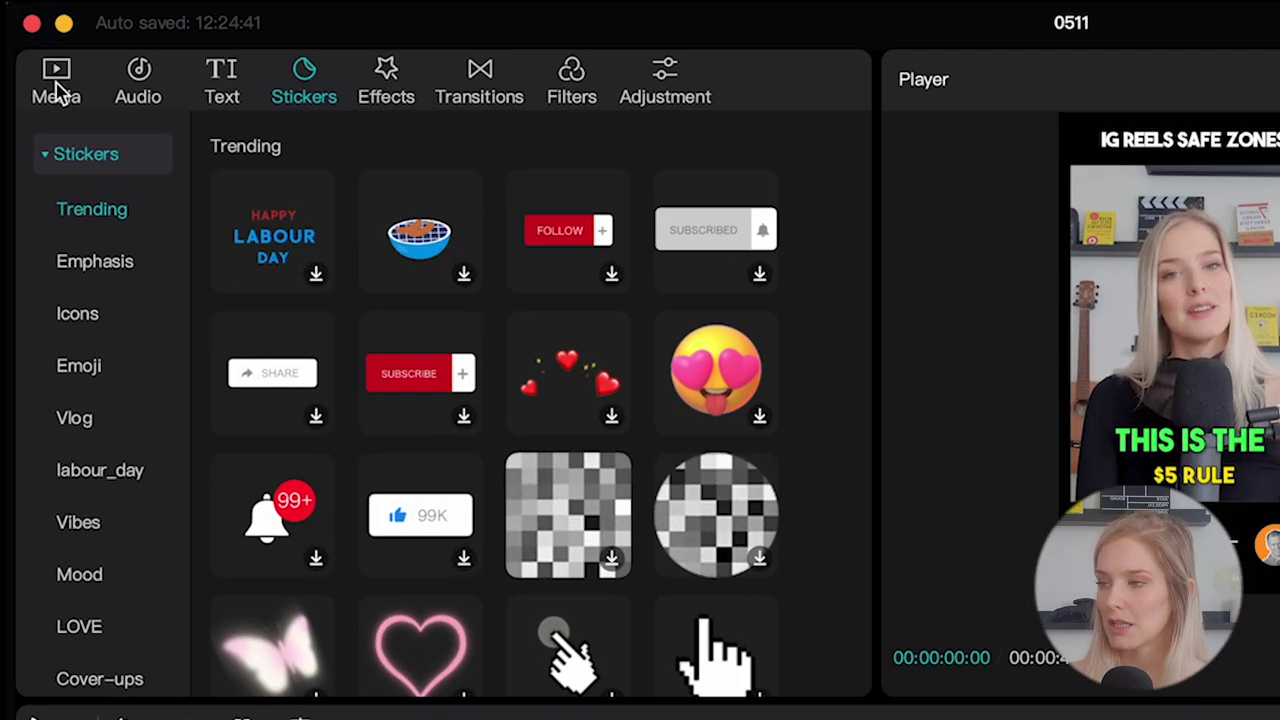
# Step: Switch to CapCut and import 1.png to 4.png from the Untitled design (1) folder, plus no-entry_26d4.png and check-mark-button_2705.png from Downloads
pyautogui.click(60, 90)
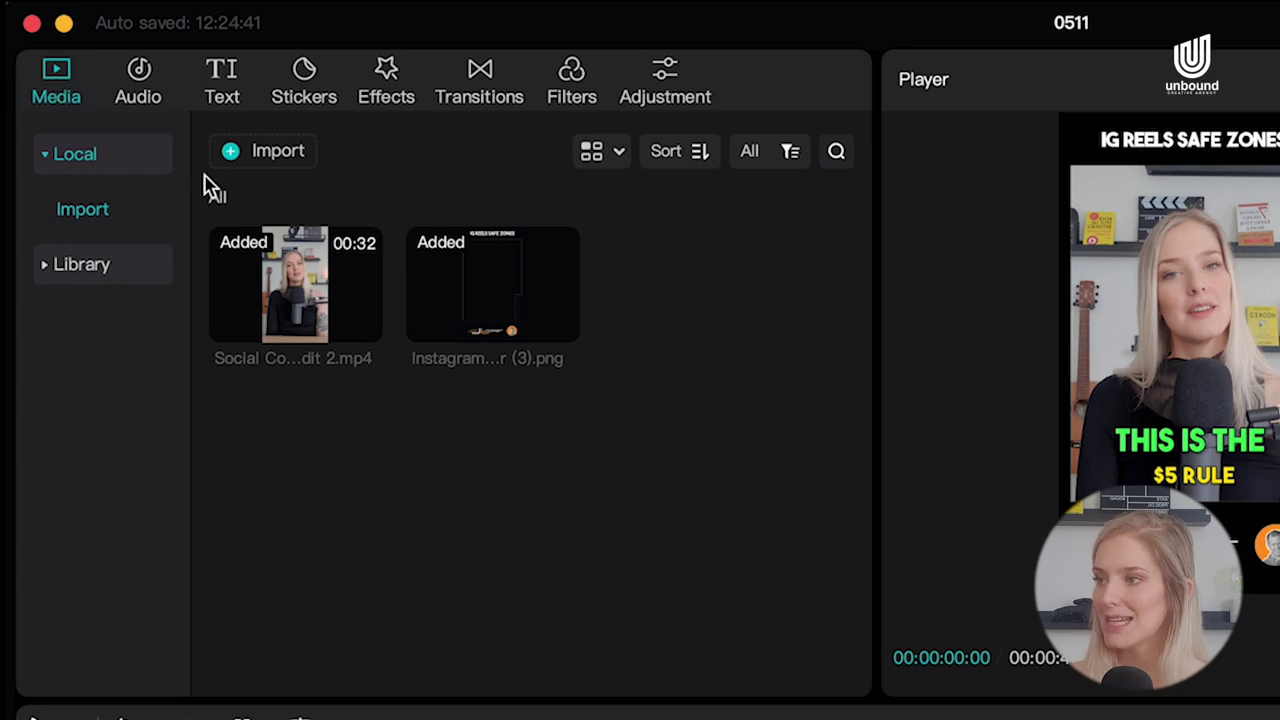
pyautogui.click(236, 153)
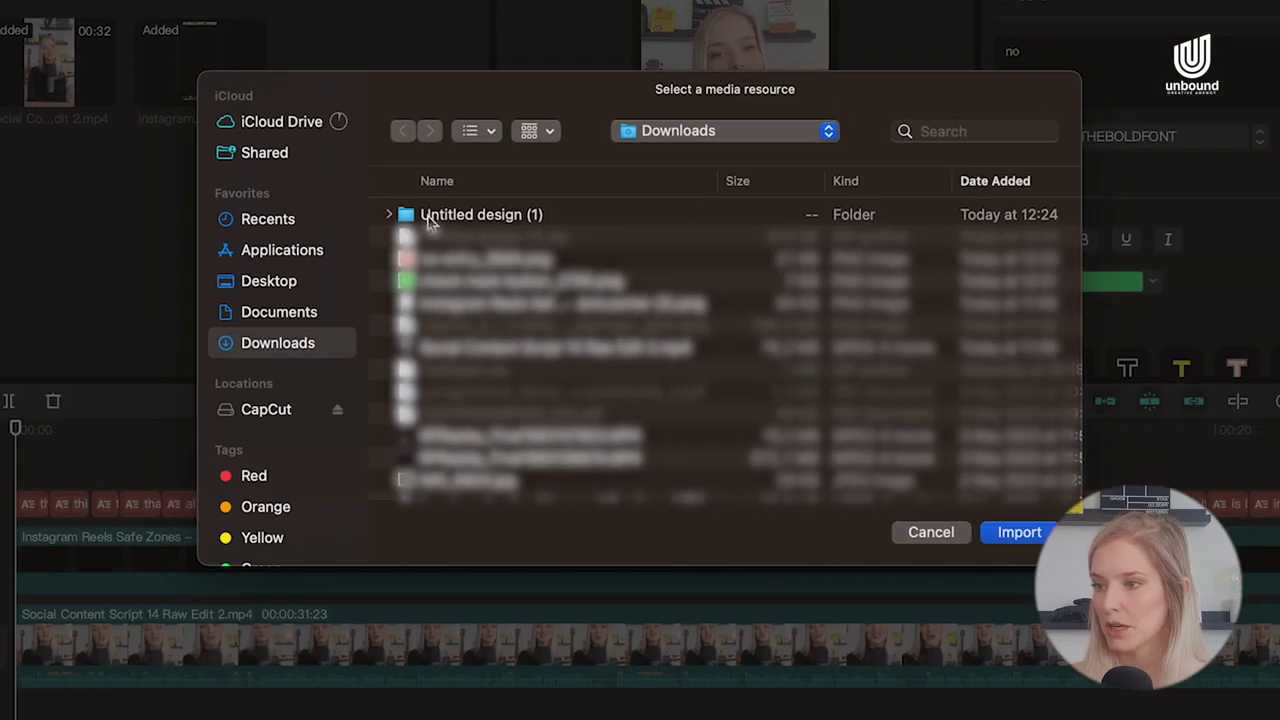
pyautogui.click(391, 215)
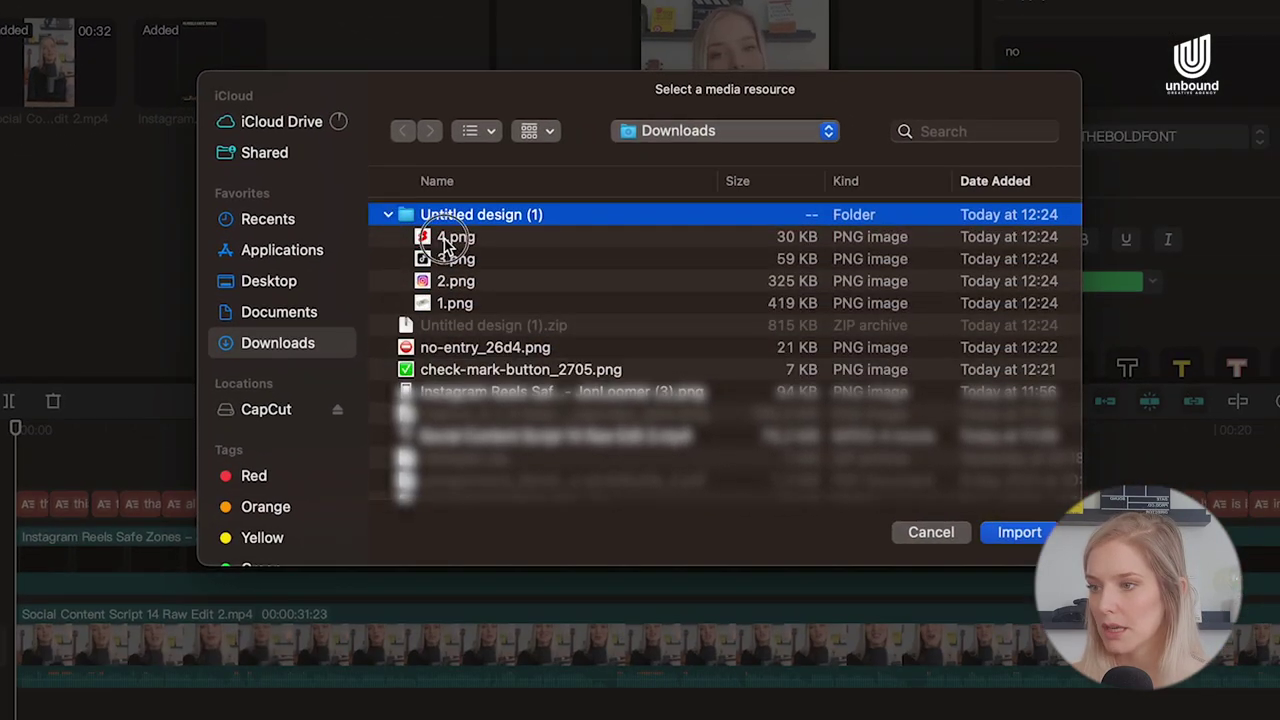
pyautogui.click(450, 242)
pyautogui.keyDown('shift'); pyautogui.click(451, 305); pyautogui.keyUp('shift')
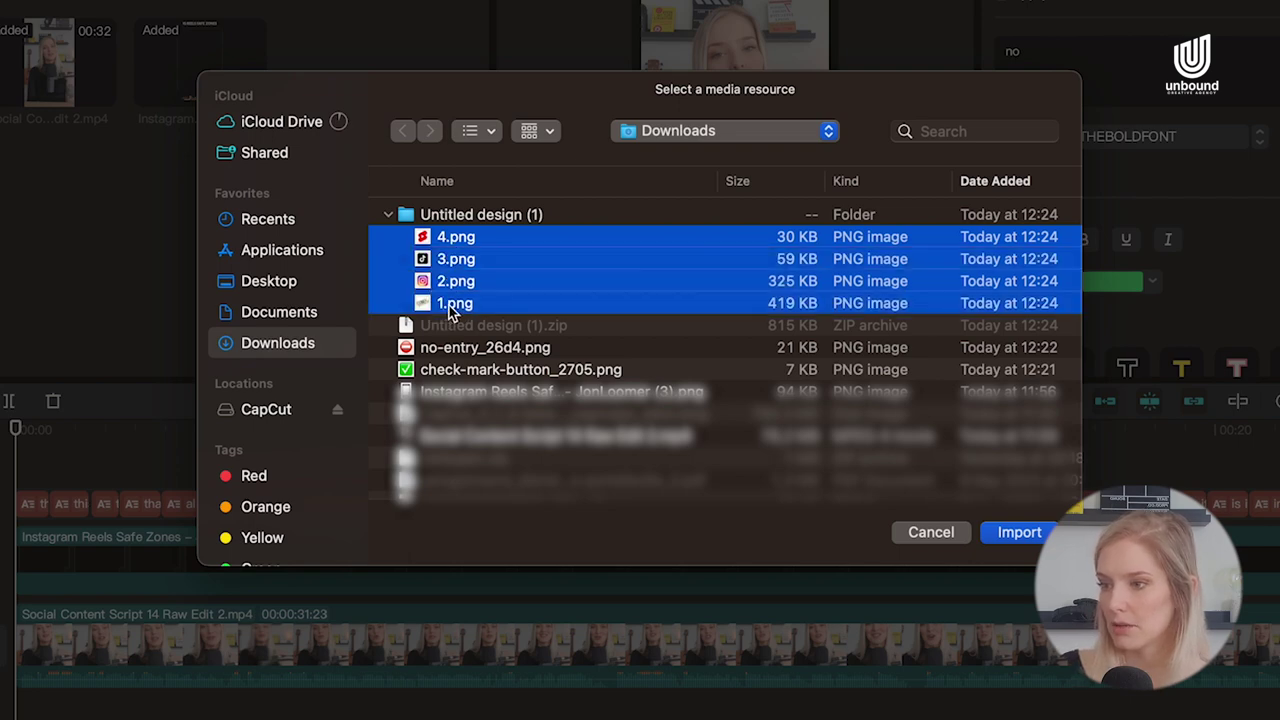
pyautogui.keyDown('super'); pyautogui.click(465, 348); pyautogui.keyUp('super')
pyautogui.keyDown('super'); pyautogui.click(474, 371); pyautogui.keyUp('super')
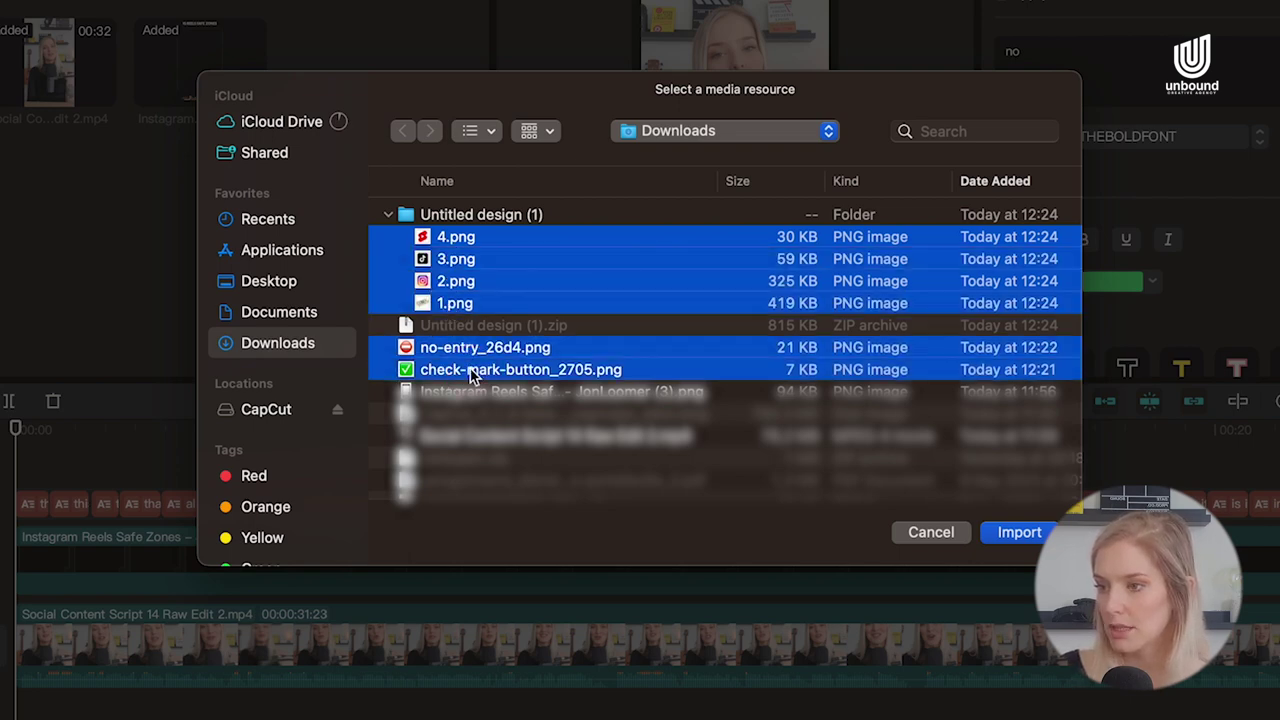
pyautogui.click(1022, 535)
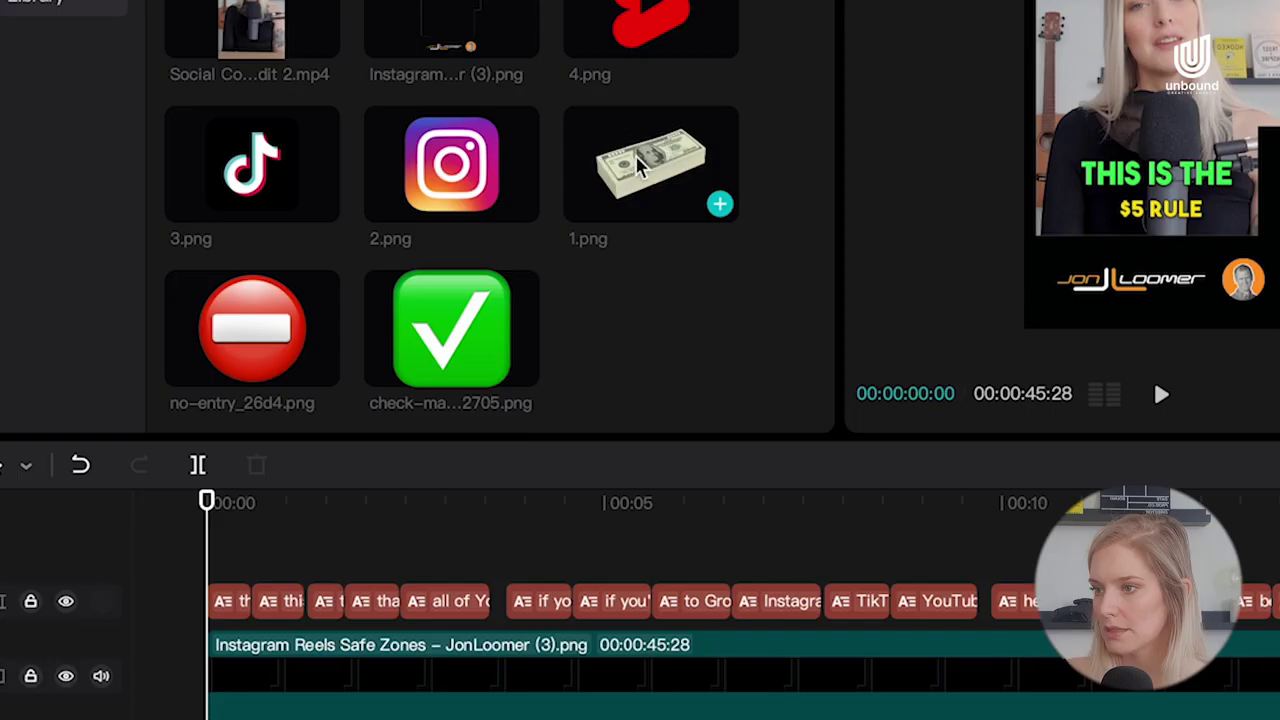
# Step: Add the money stack image 1.png above the safe zones overlay, trim it to a short caption's length and scale it down
pyautogui.click(418, 247)
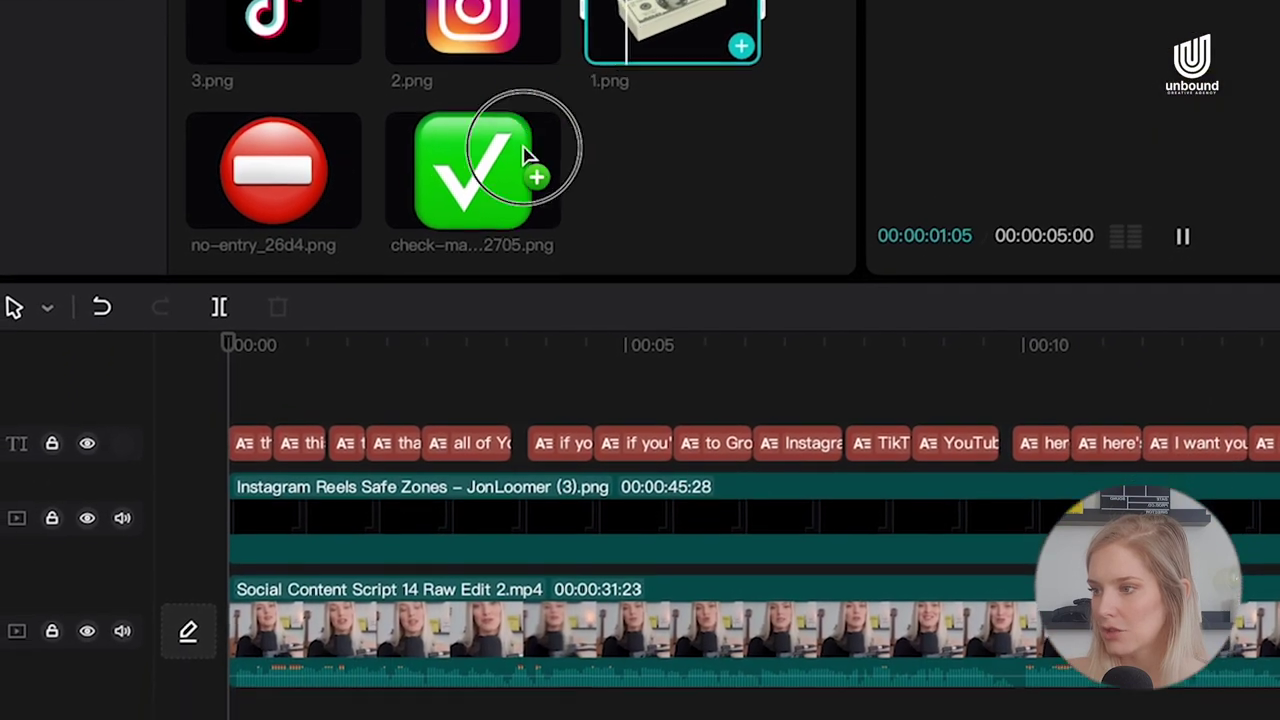
pyautogui.moveTo(530, 155); pyautogui.dragTo(231, 396)
pyautogui.moveTo(234, 345); pyautogui.dragTo(237, 346)
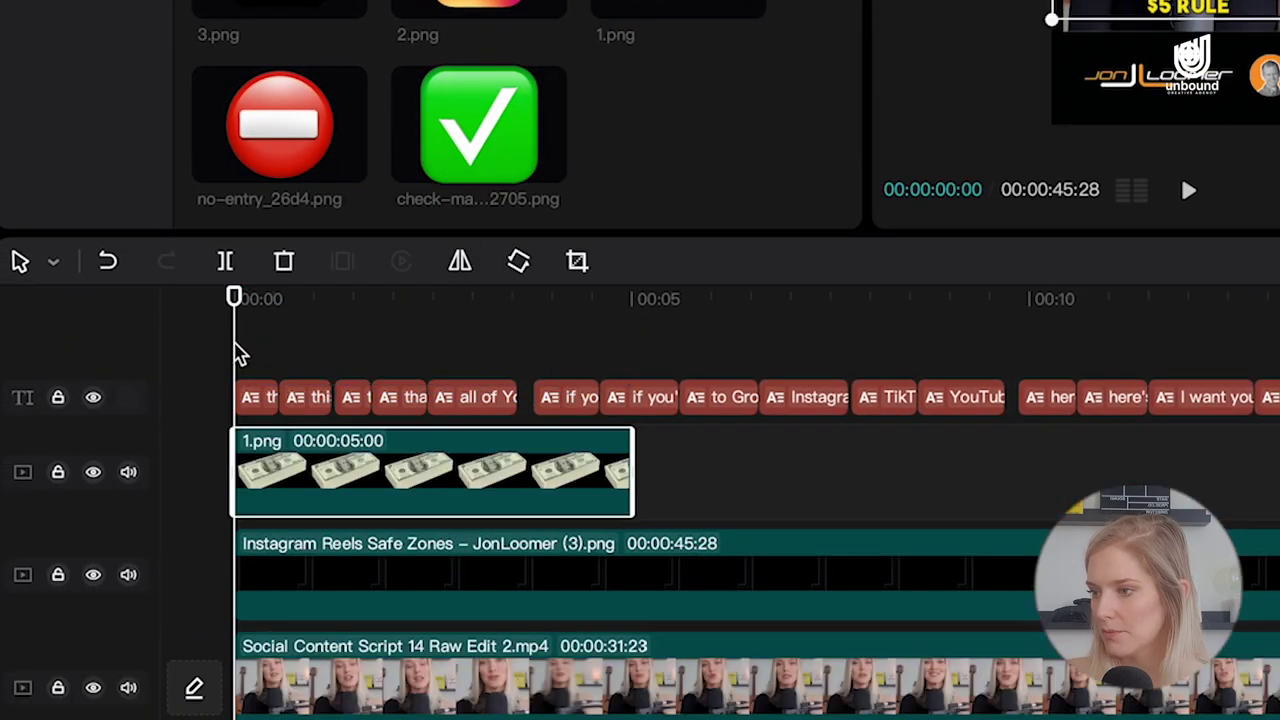
pyautogui.moveTo(628, 468); pyautogui.dragTo(252, 468)
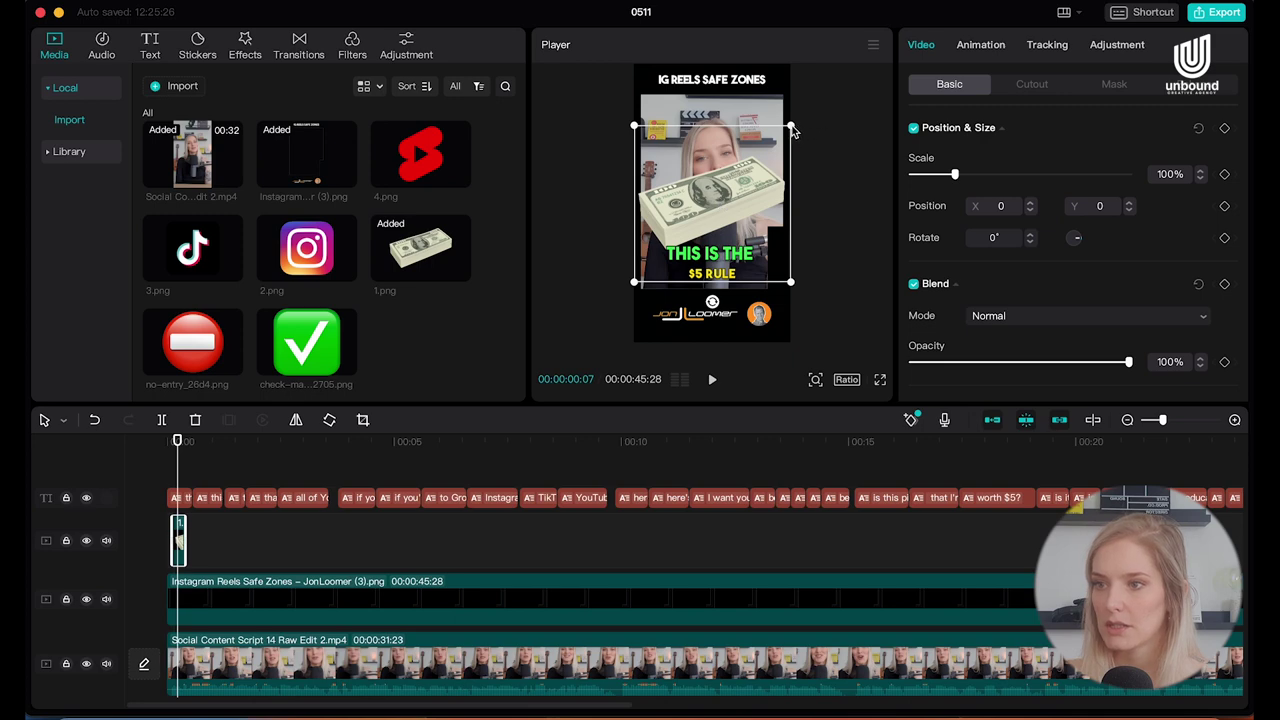
pyautogui.moveTo(790, 128); pyautogui.dragTo(741, 262)
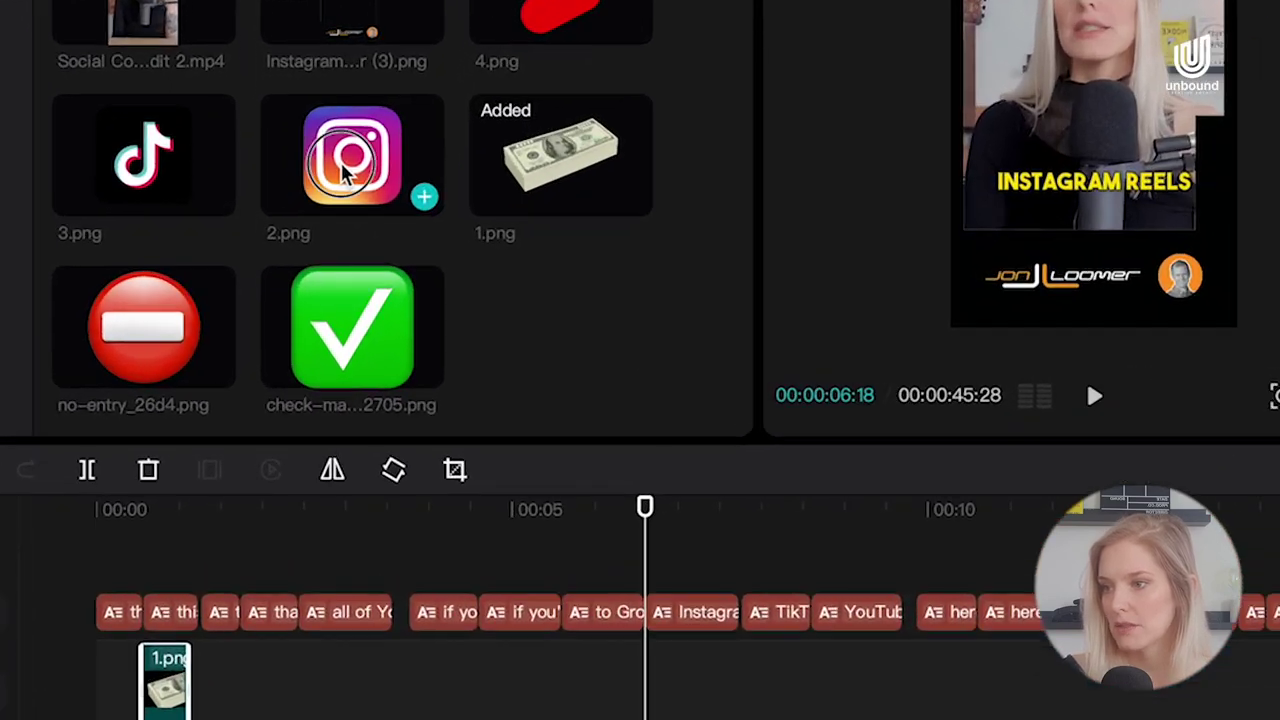
# Step: Add the Instagram logo at 00:00:06:18, trim it to the "Instagram Reels" caption, scale it to 28% and place it at Y -375
pyautogui.moveTo(296, 255); pyautogui.dragTo(436, 513)
pyautogui.moveTo(590, 410); pyautogui.dragTo(645, 445)
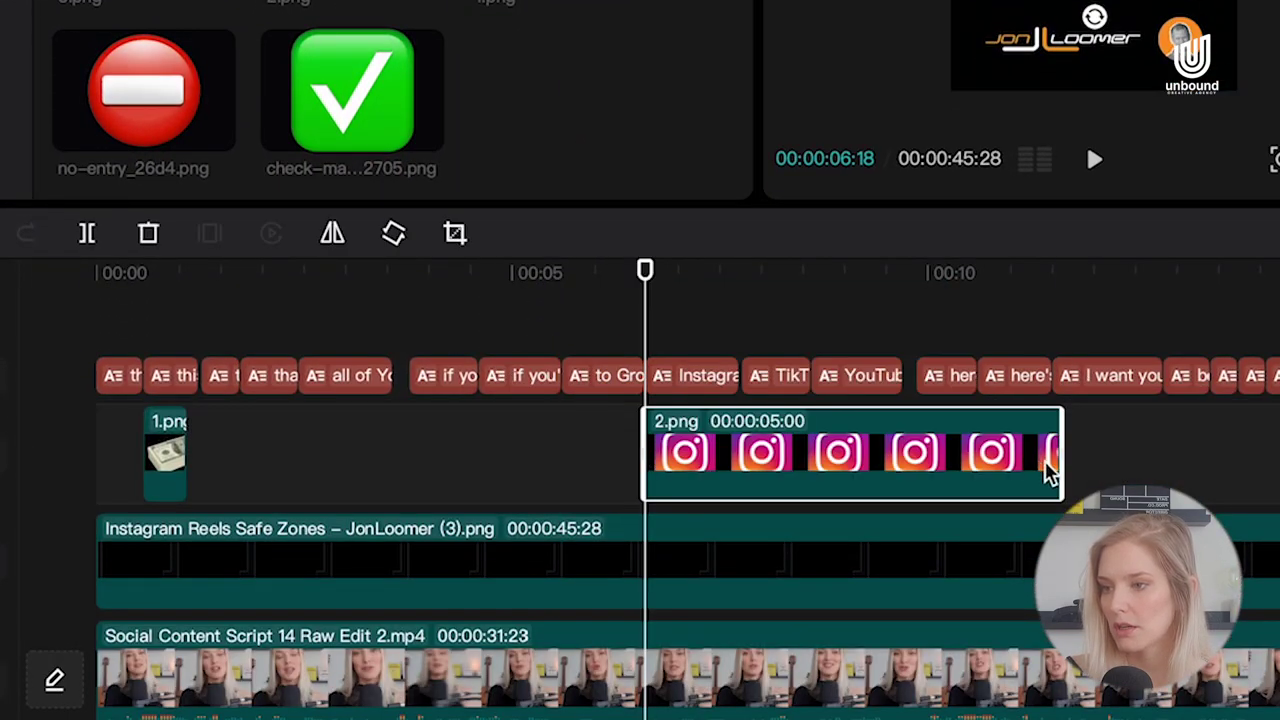
pyautogui.moveTo(1066, 452); pyautogui.dragTo(733, 415)
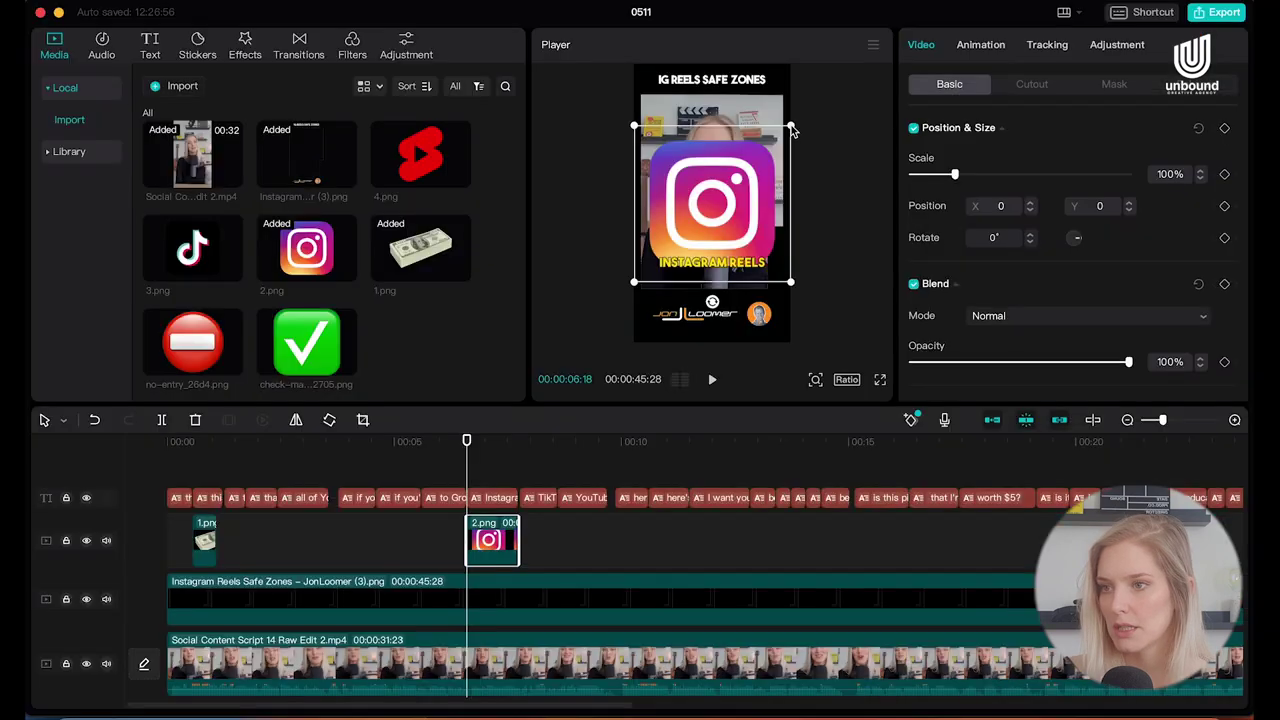
pyautogui.moveTo(786, 130); pyautogui.dragTo(720, 232)
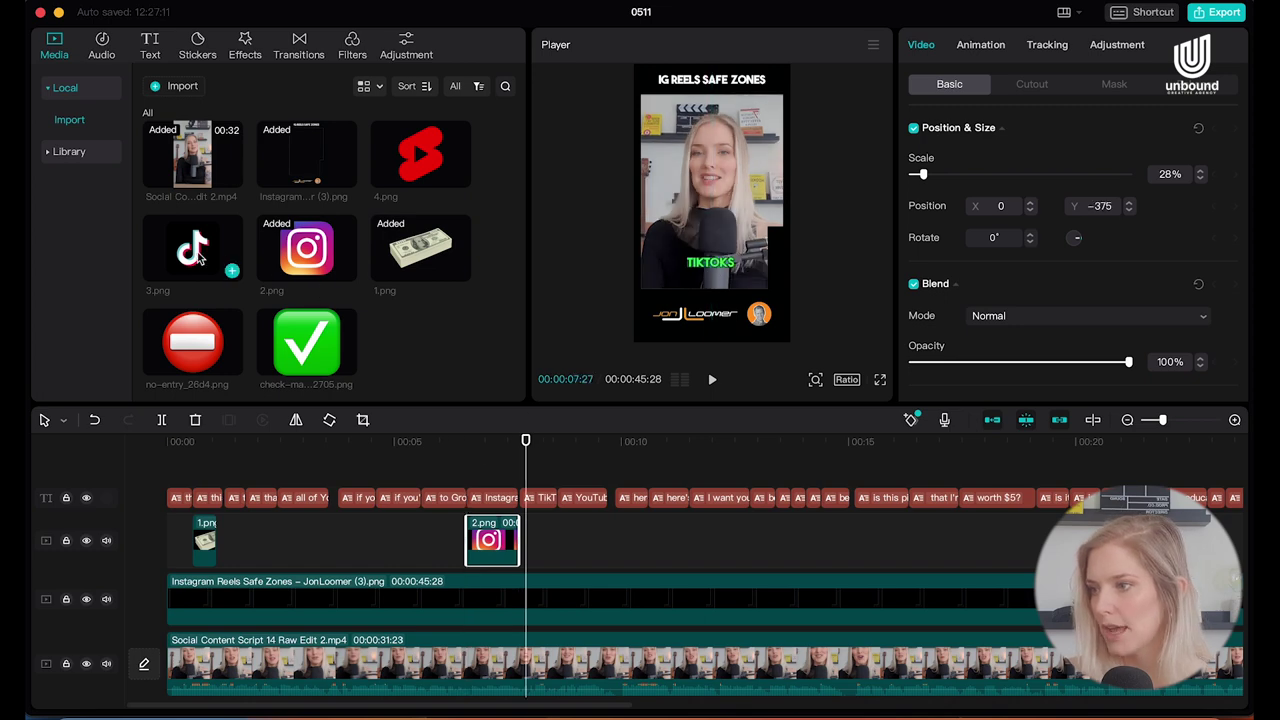
# Step: Add the TikTok logo over its caption at 26% scale and the YouTube Shorts logo over its caption at 36%, and play them back
pyautogui.moveTo(197, 255); pyautogui.dragTo(560, 538)
pyautogui.click(713, 229)
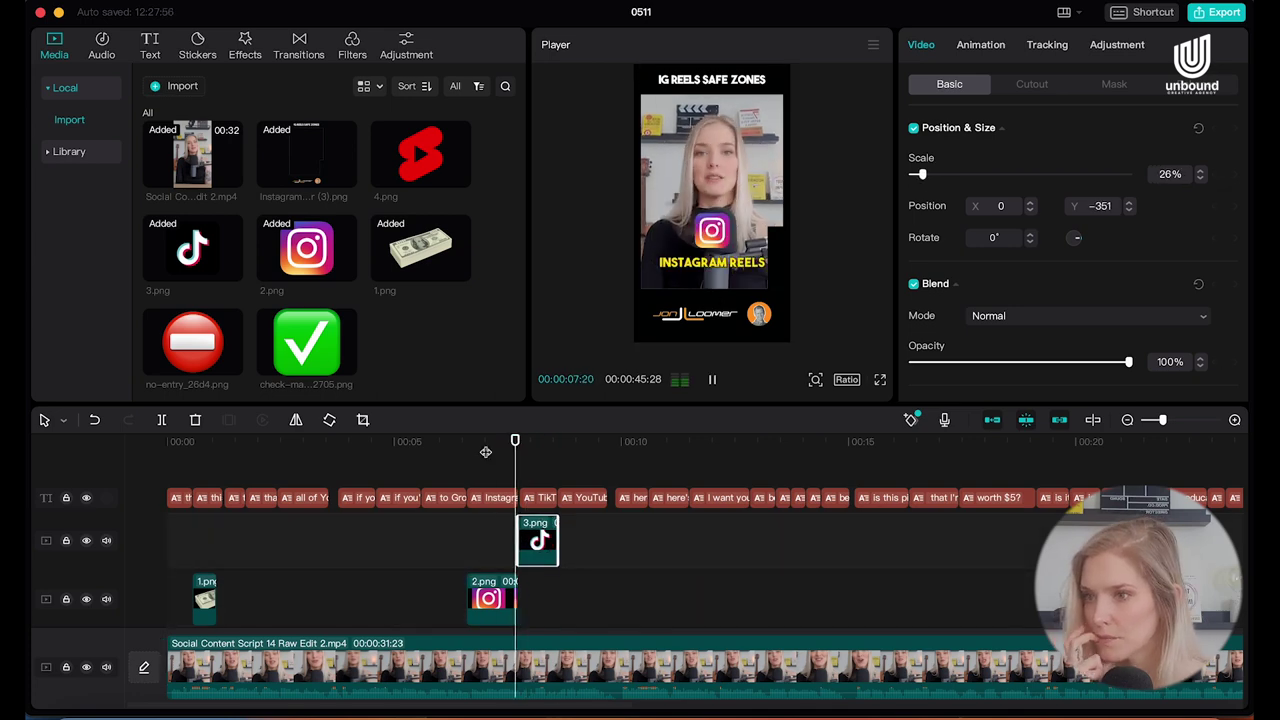
pyautogui.click(420, 157)
pyautogui.moveTo(420, 157); pyautogui.dragTo(582, 590)
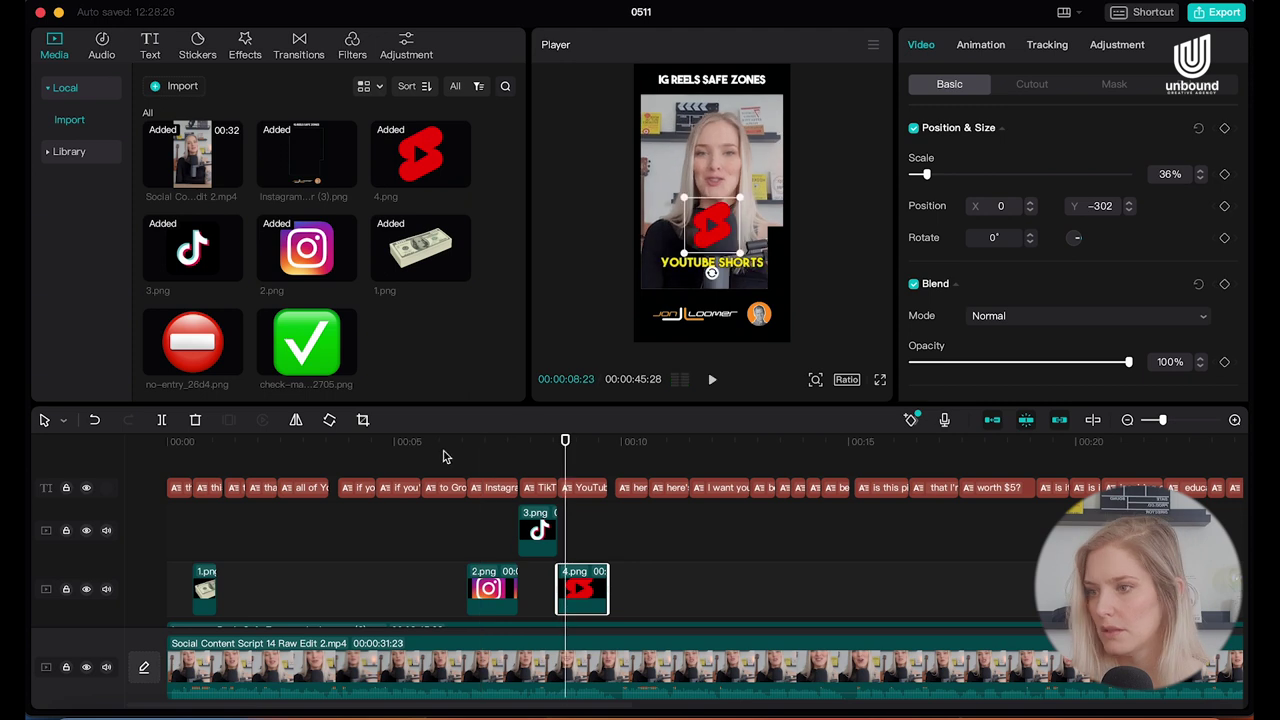
pyautogui.click(438, 446)
pyautogui.press('space')
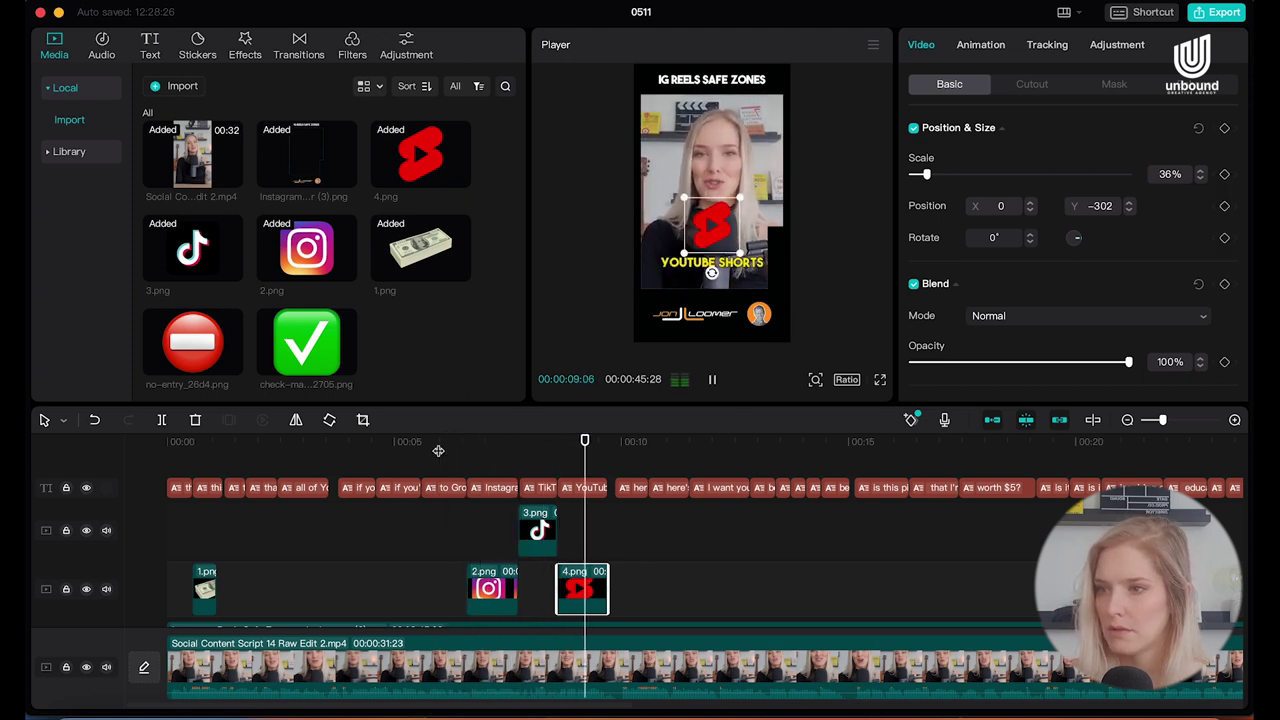
pyautogui.press('space')
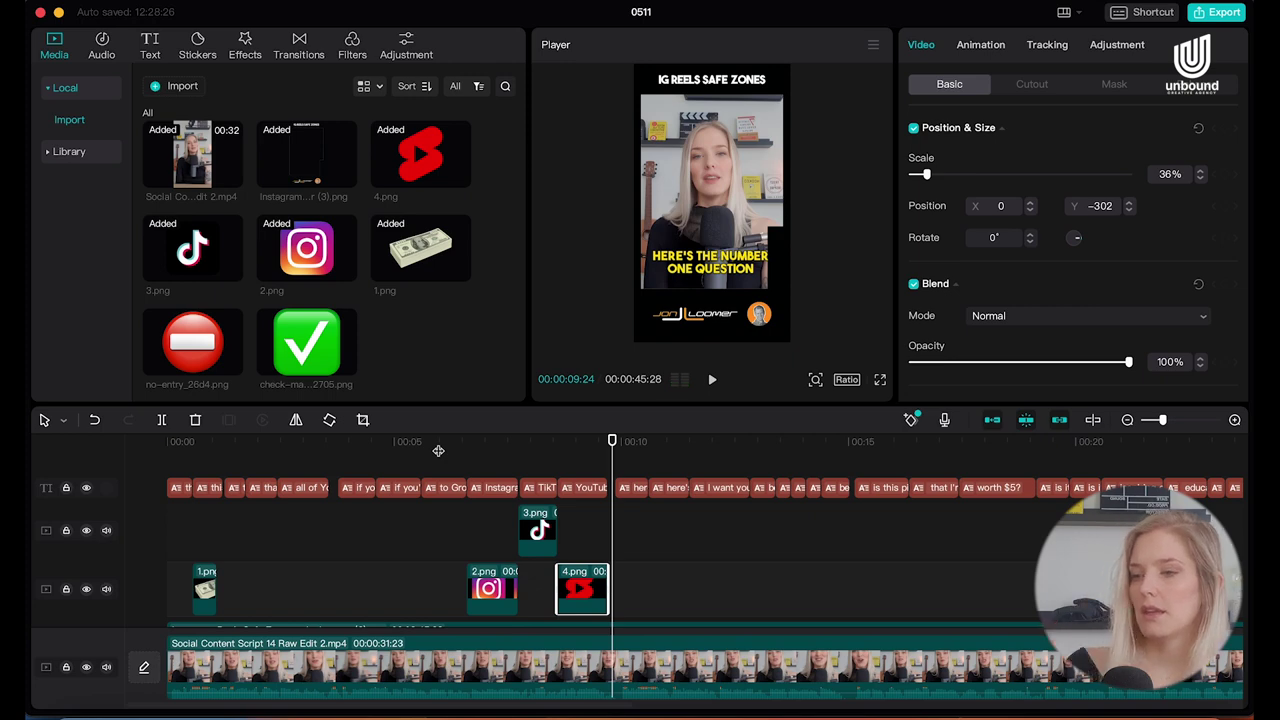
# Step: Add the check mark over the "yes" caption at 13% scale and the no-entry sign over the "no" caption at 23% scale
pyautogui.hscroll(3, 703, 557)
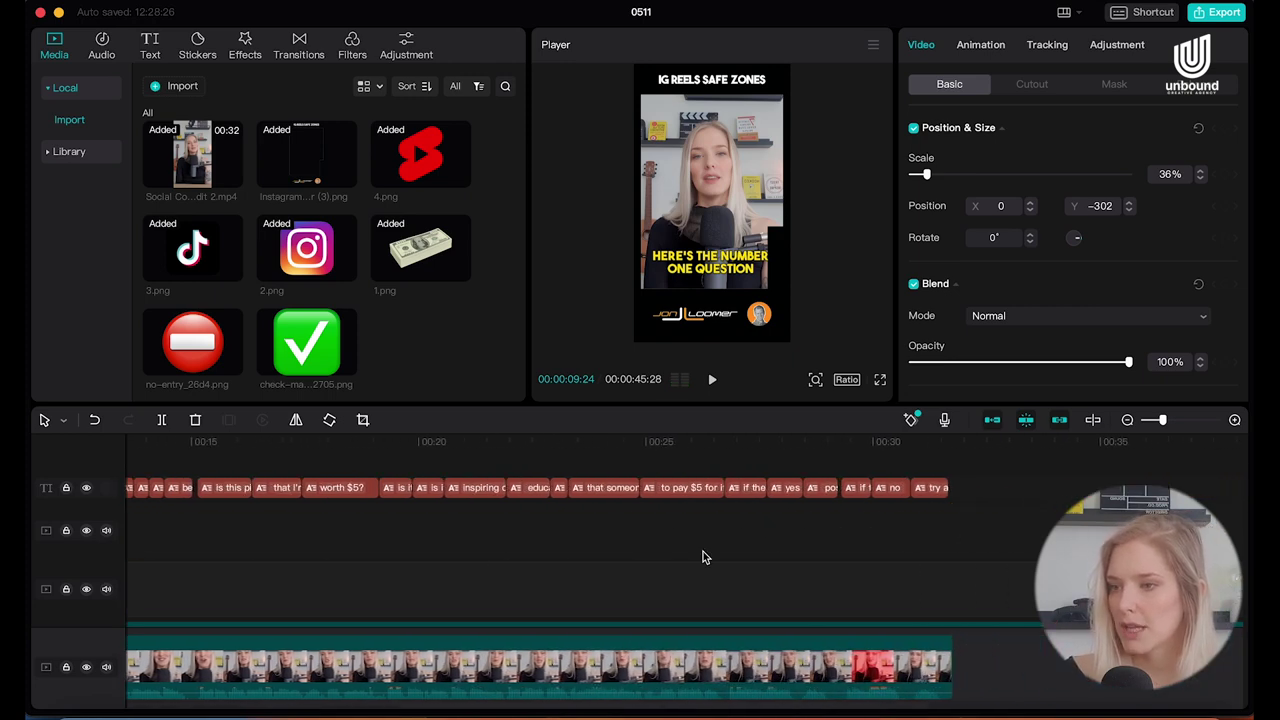
pyautogui.click(836, 445)
pyautogui.moveTo(836, 445); pyautogui.dragTo(766, 445)
pyautogui.moveTo(306, 343); pyautogui.dragTo(770, 541)
pyautogui.click(871, 445)
pyautogui.moveTo(193, 343); pyautogui.dragTo(880, 530)
pyautogui.click(755, 445)
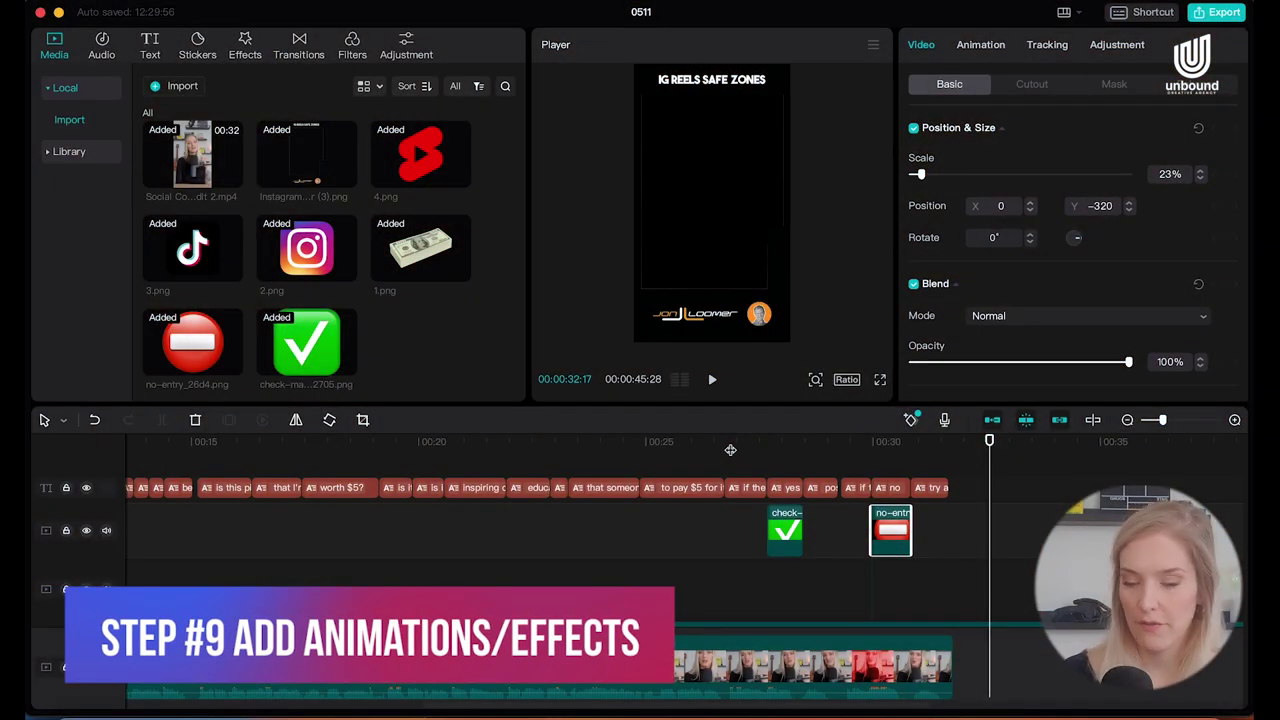
# Step: Try the Slide Right entrance animation on the check mark over the "yes" caption, and apply Shake 1 instead
pyautogui.click(785, 543)
pyautogui.click(782, 447)
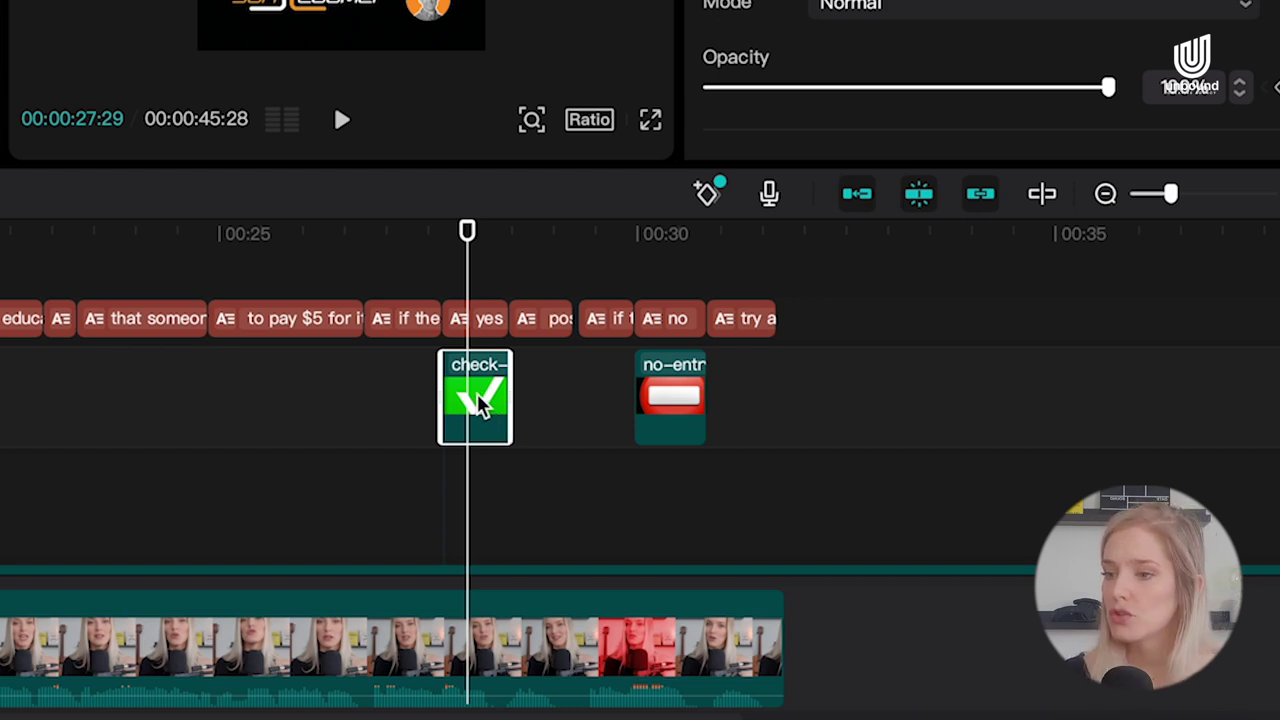
pyautogui.click(481, 410)
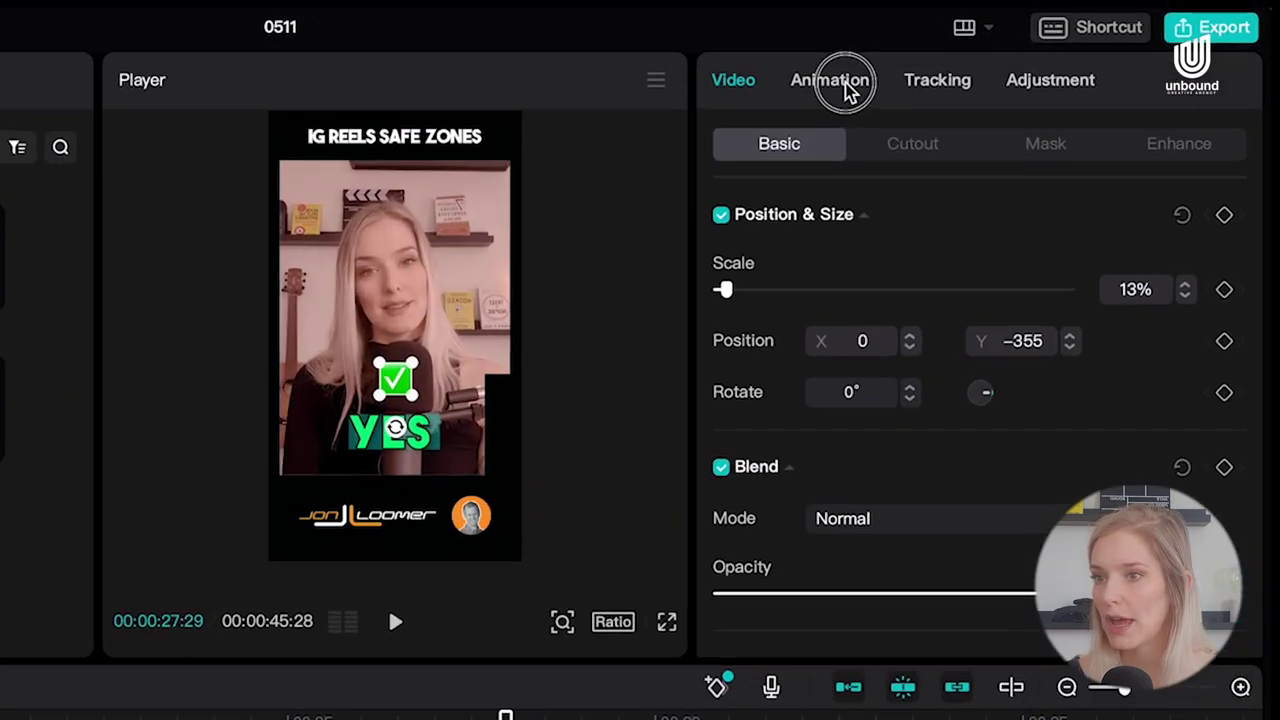
pyautogui.click(989, 46)
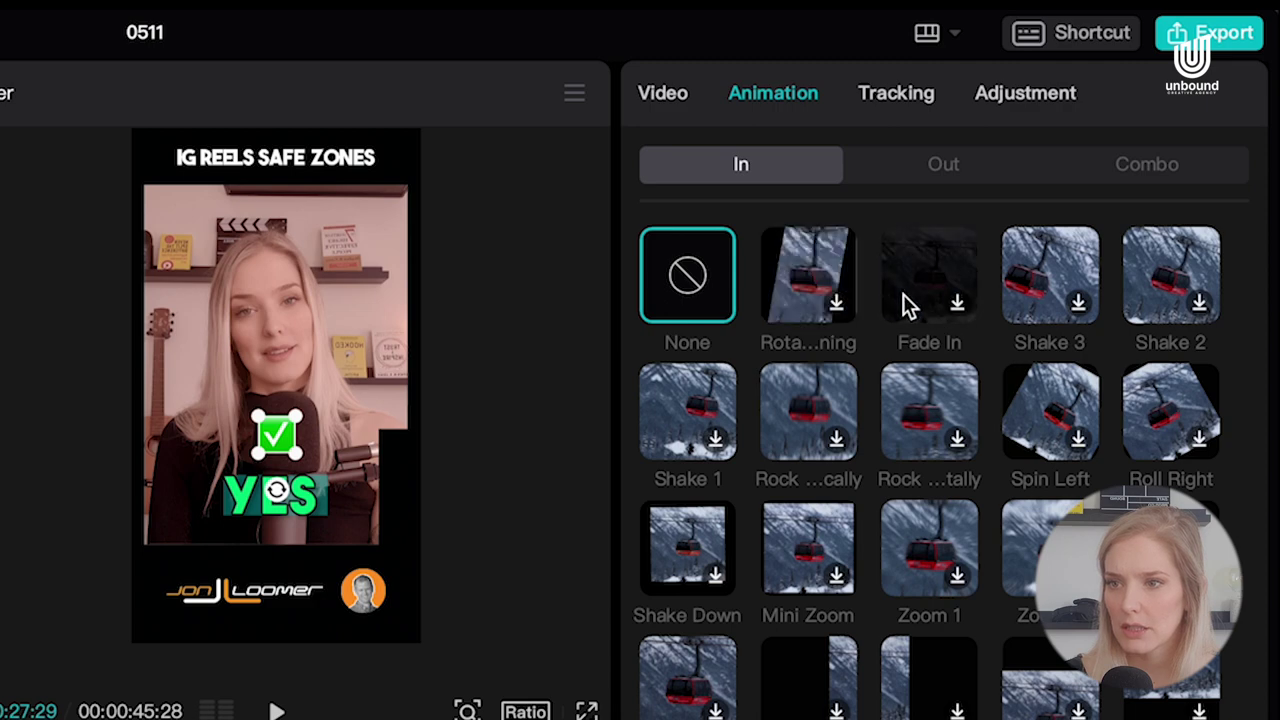
pyautogui.scroll(-2, 900, 495)
pyautogui.scroll(-1, 897, 491)
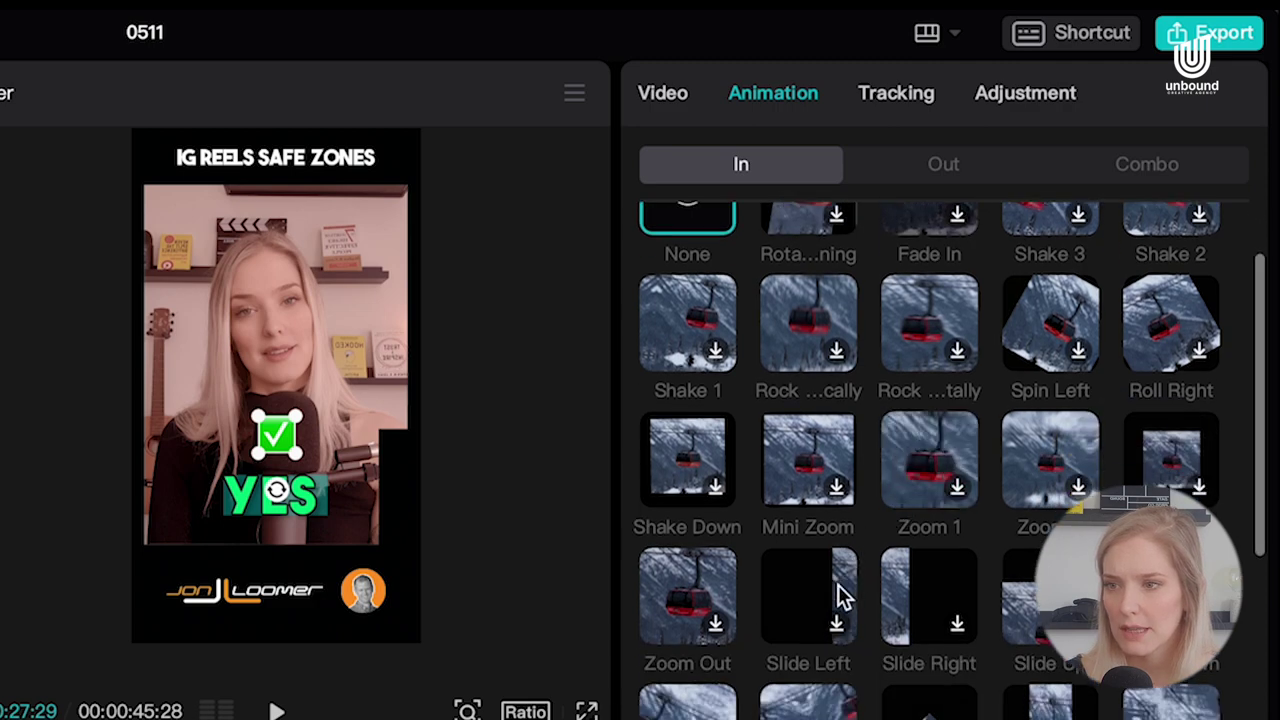
pyautogui.click(925, 592)
pyautogui.click(677, 332)
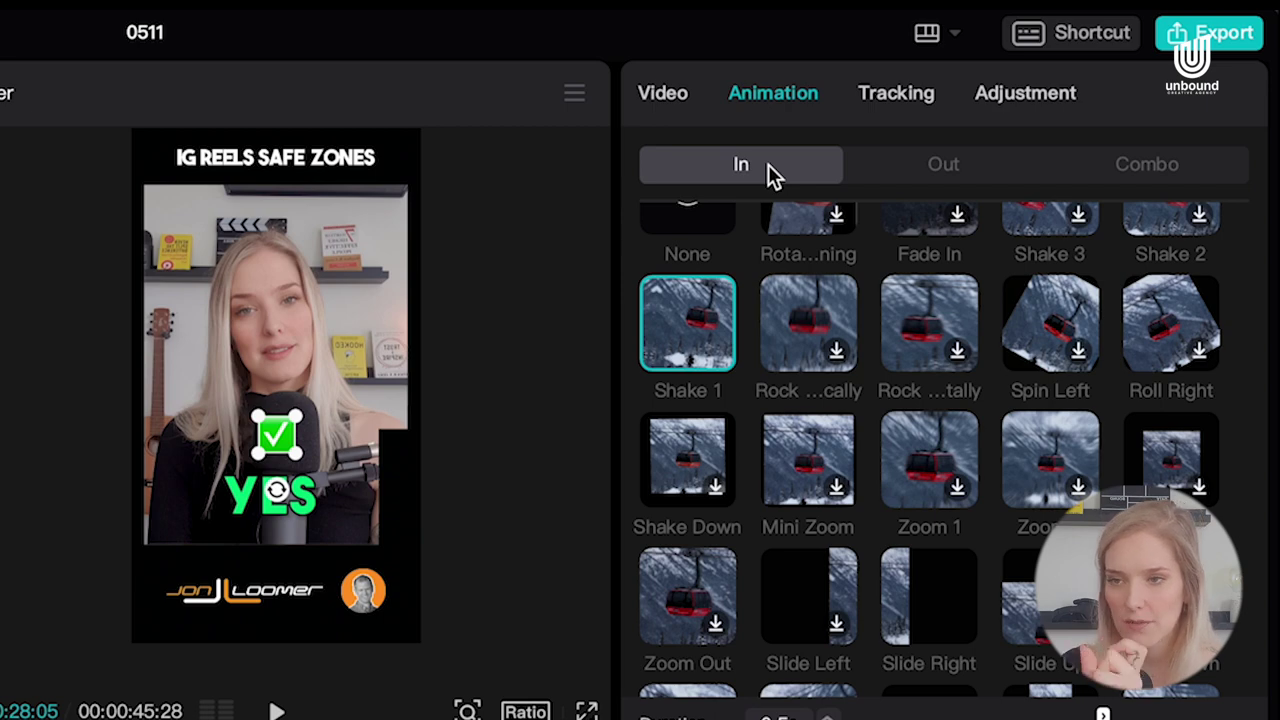
# Step: Look over the combo animations and play back the check mark's entrance animation
pyautogui.click(1174, 170)
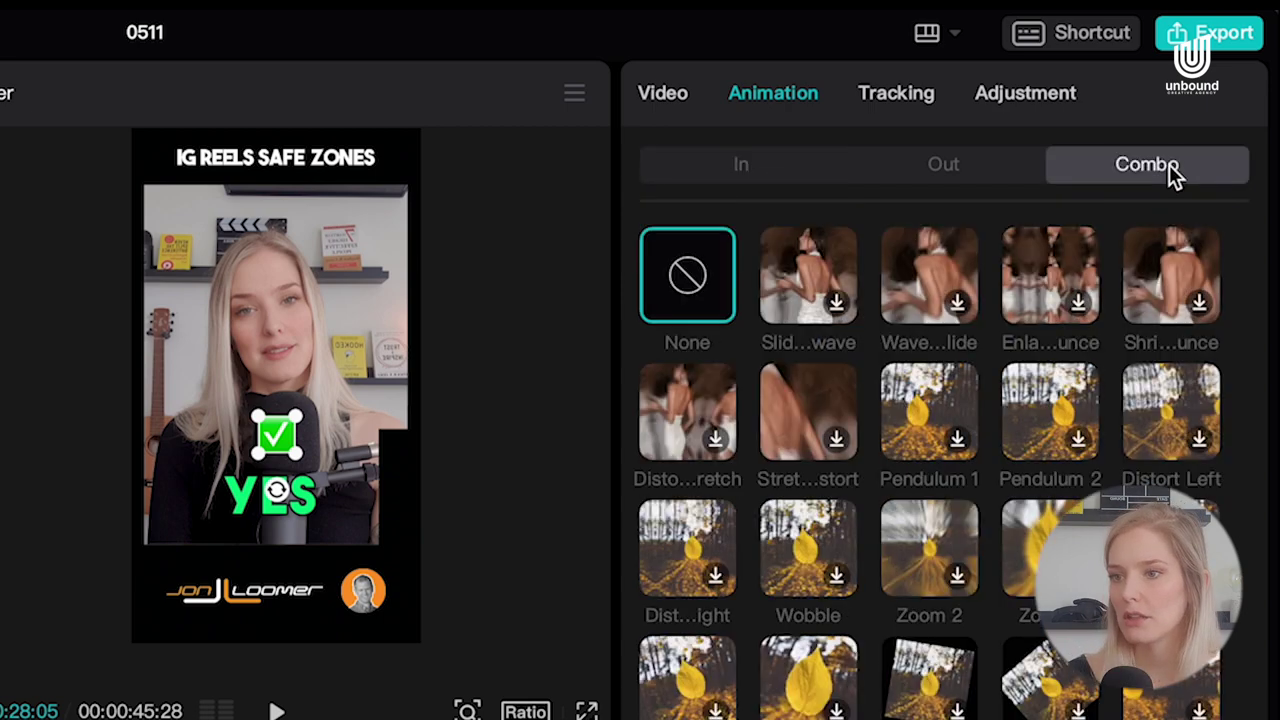
pyautogui.click(766, 176)
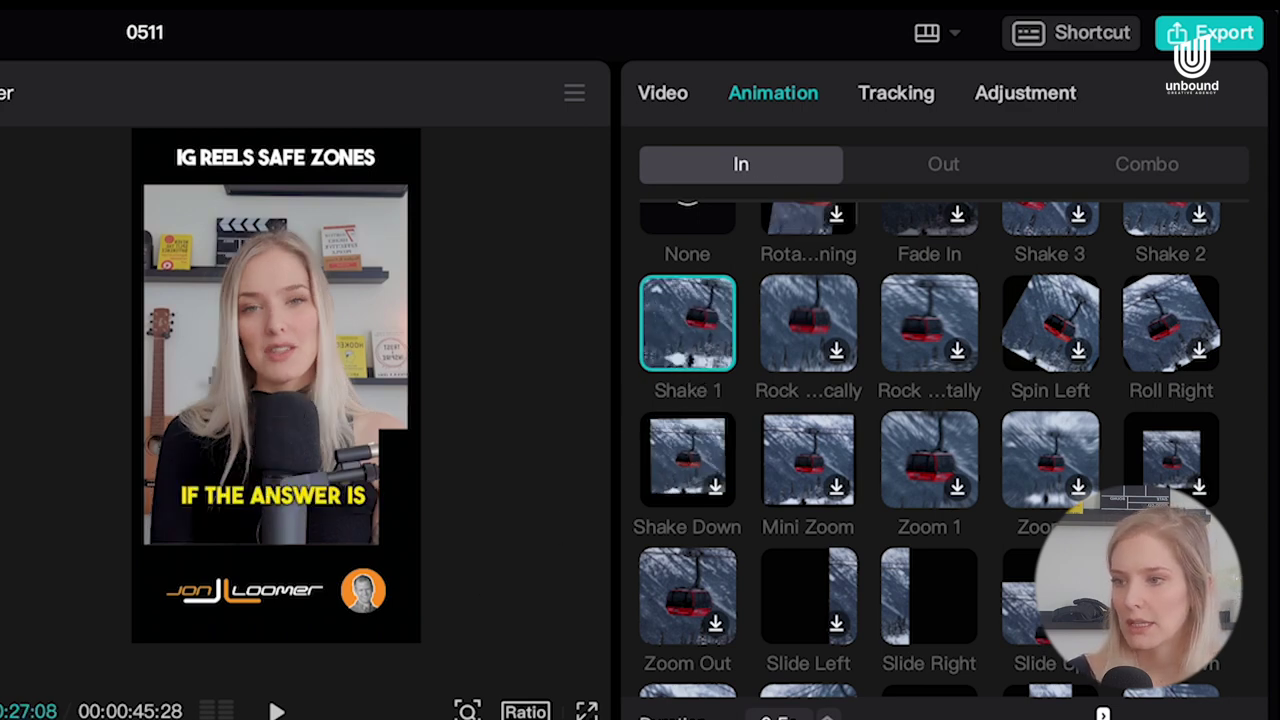
pyautogui.press('space')
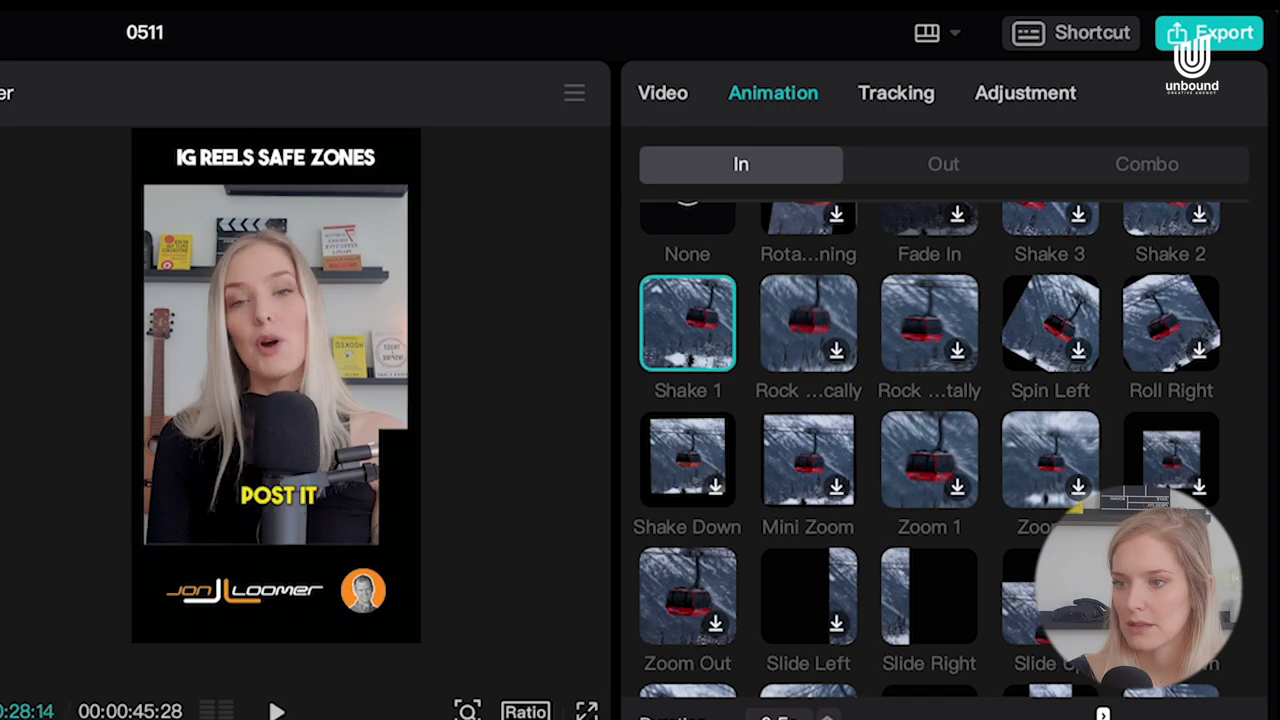
# Step: Apply the Bounce 1 combo animation to the no-entry sign over the "no" caption and play it back
pyautogui.click(895, 538)
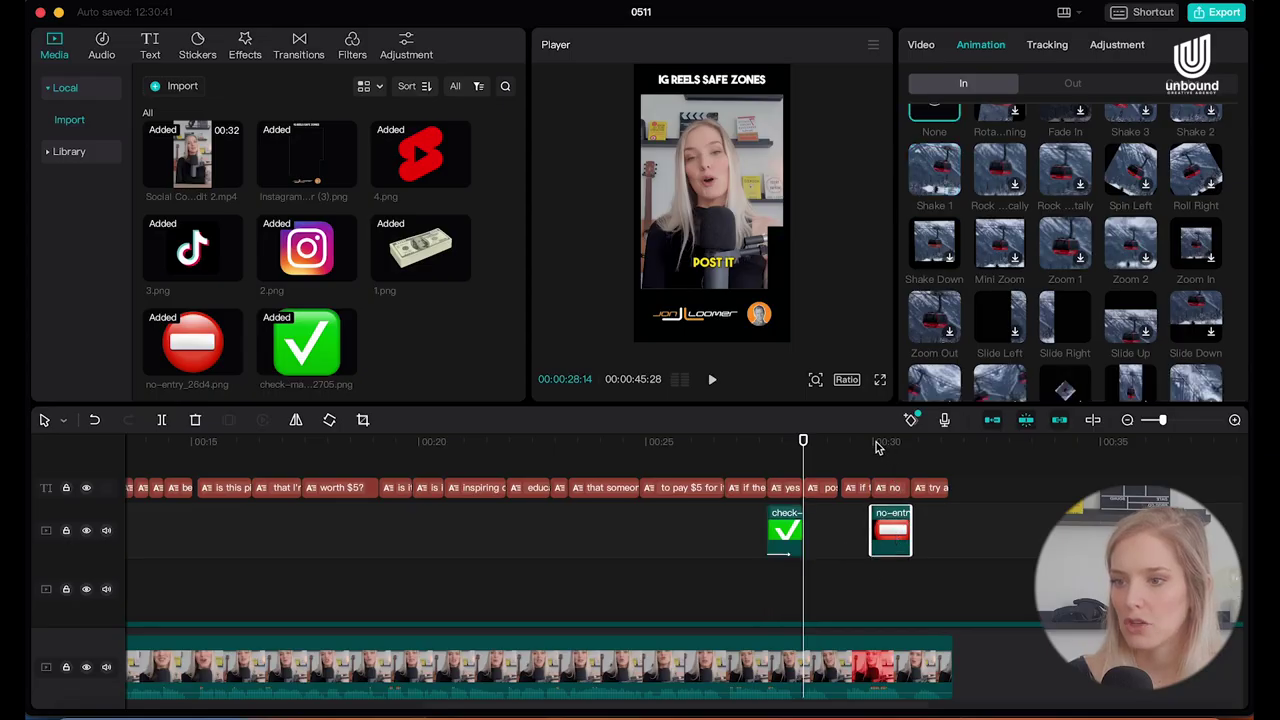
pyautogui.click(893, 550)
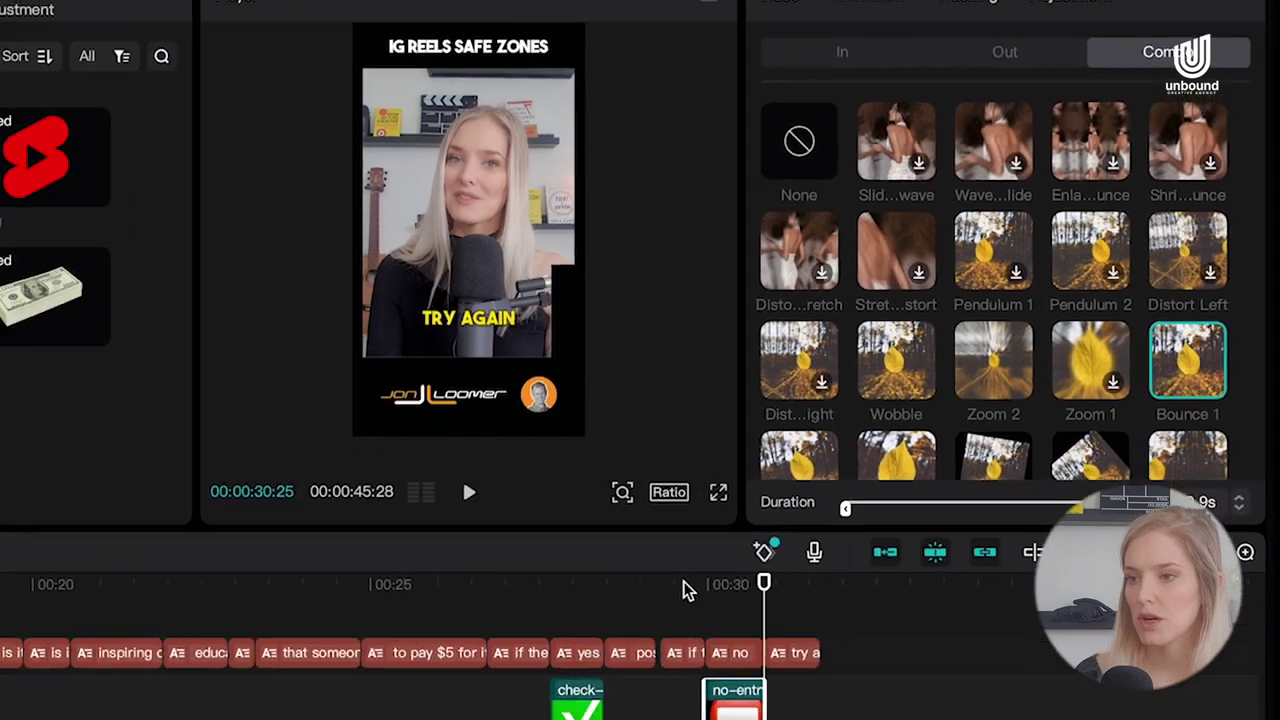
pyautogui.click(684, 584)
pyautogui.press('space')
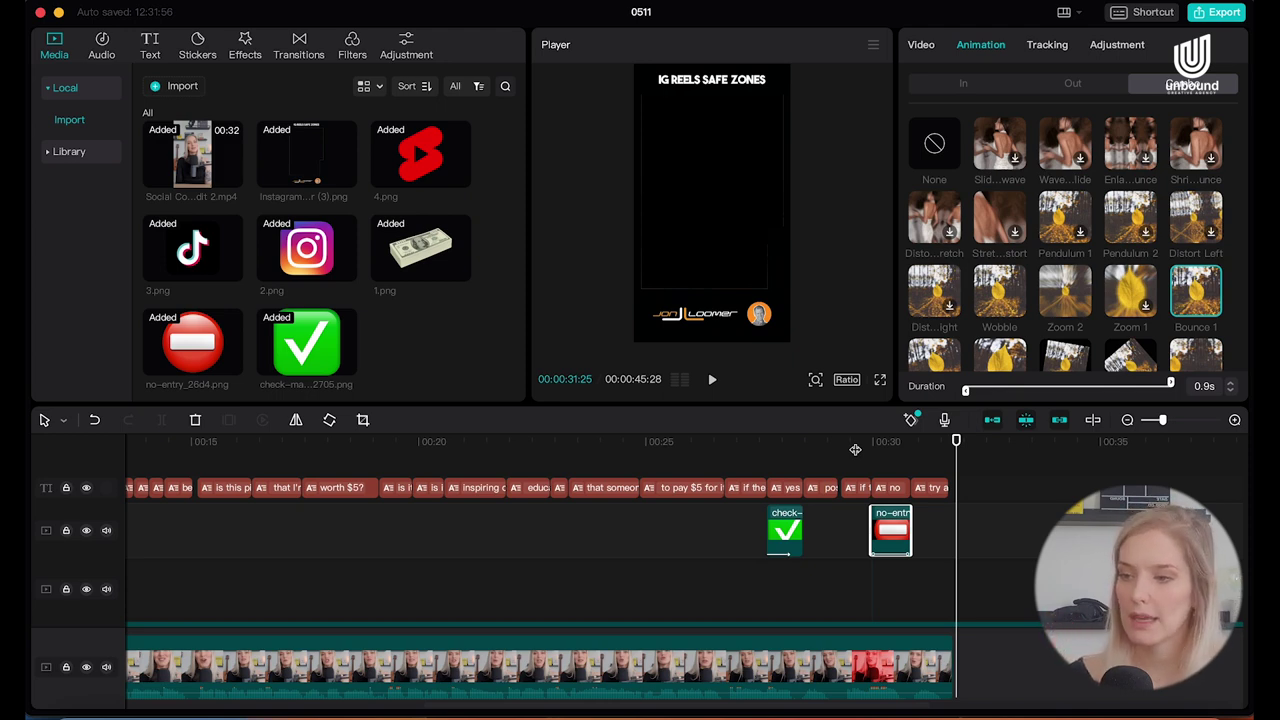
# Step: Apply the Dissolve exit animation to the "try again" caption
pyautogui.click(938, 490)
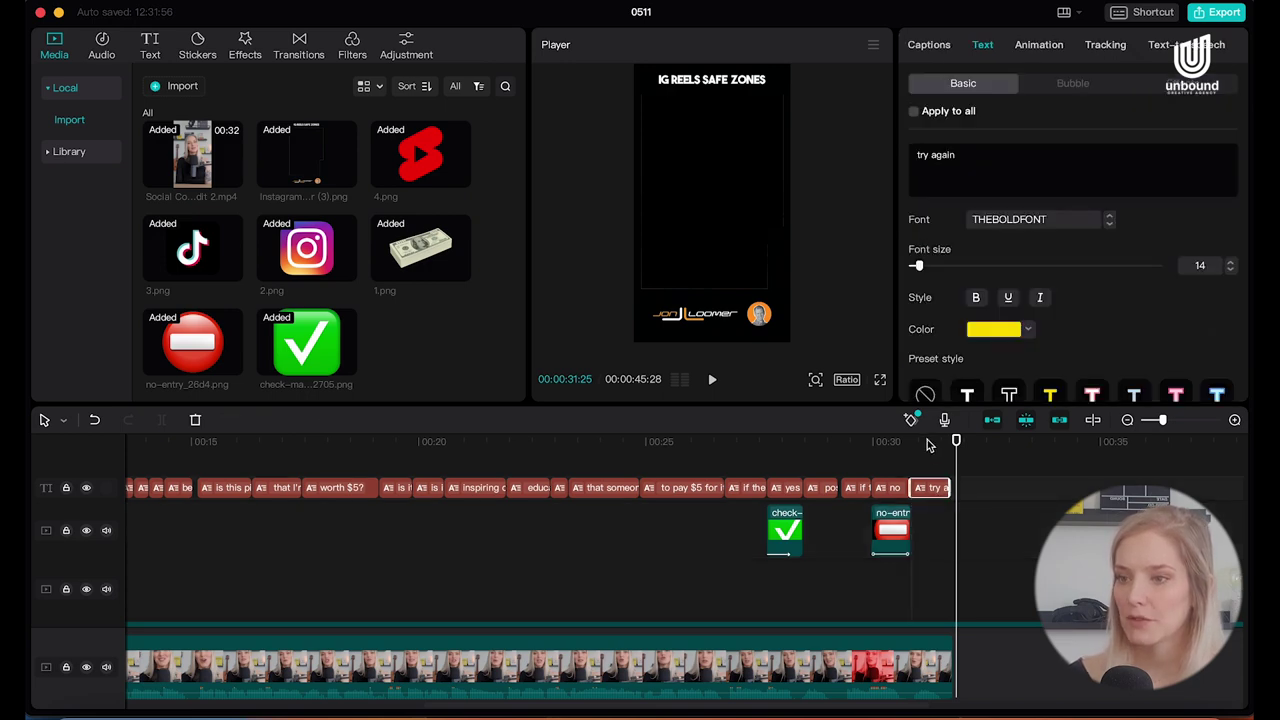
pyautogui.click(927, 445)
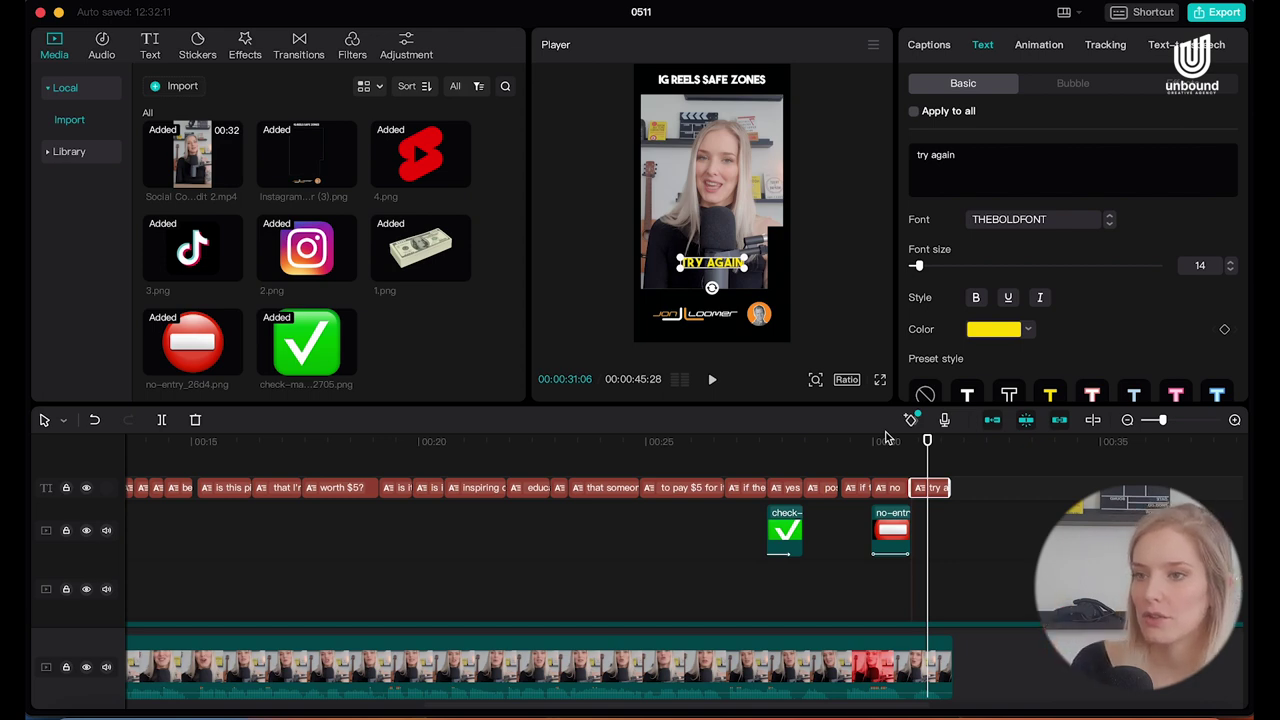
pyautogui.click(1034, 50)
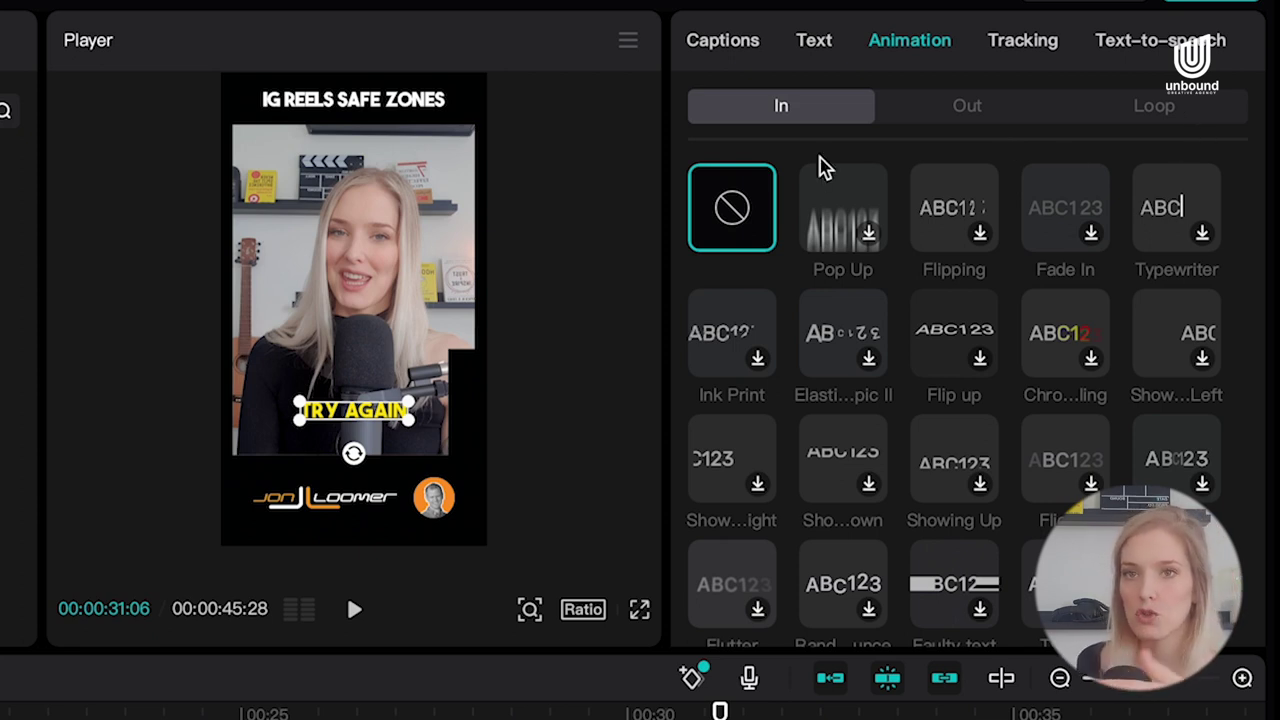
pyautogui.click(962, 114)
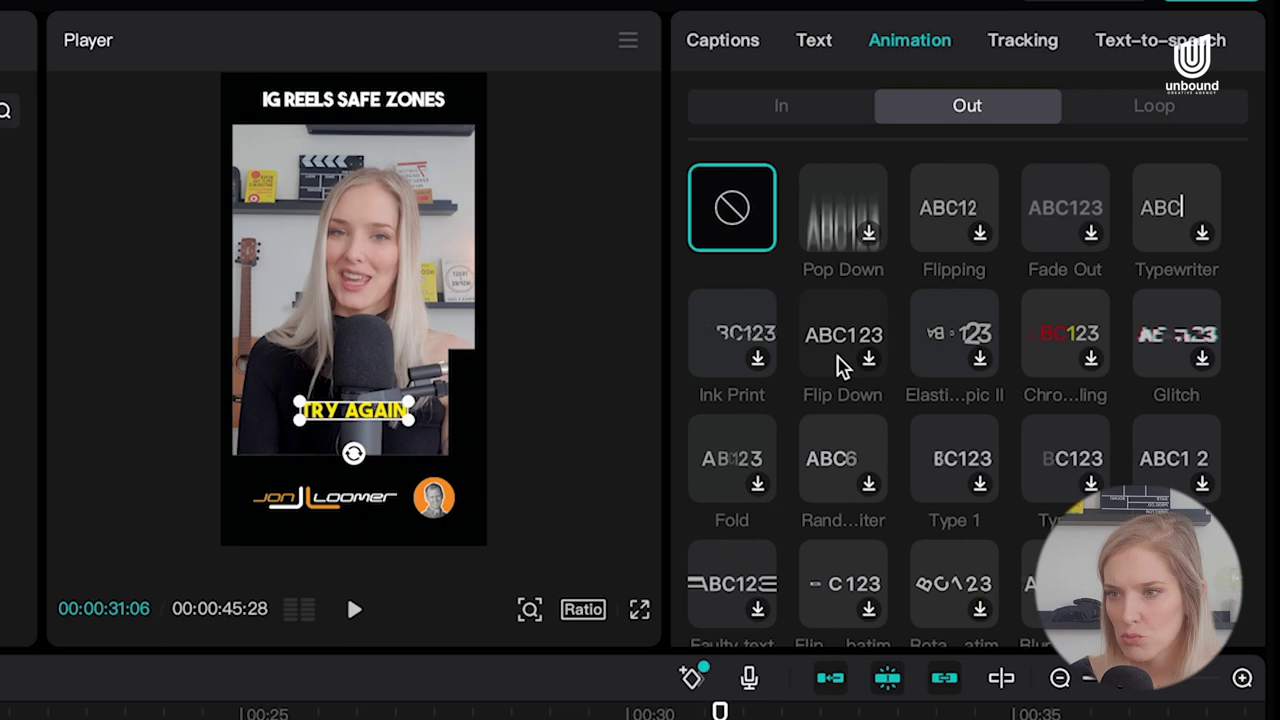
pyautogui.scroll(-2, 840, 366)
pyautogui.scroll(-10, 840, 366)
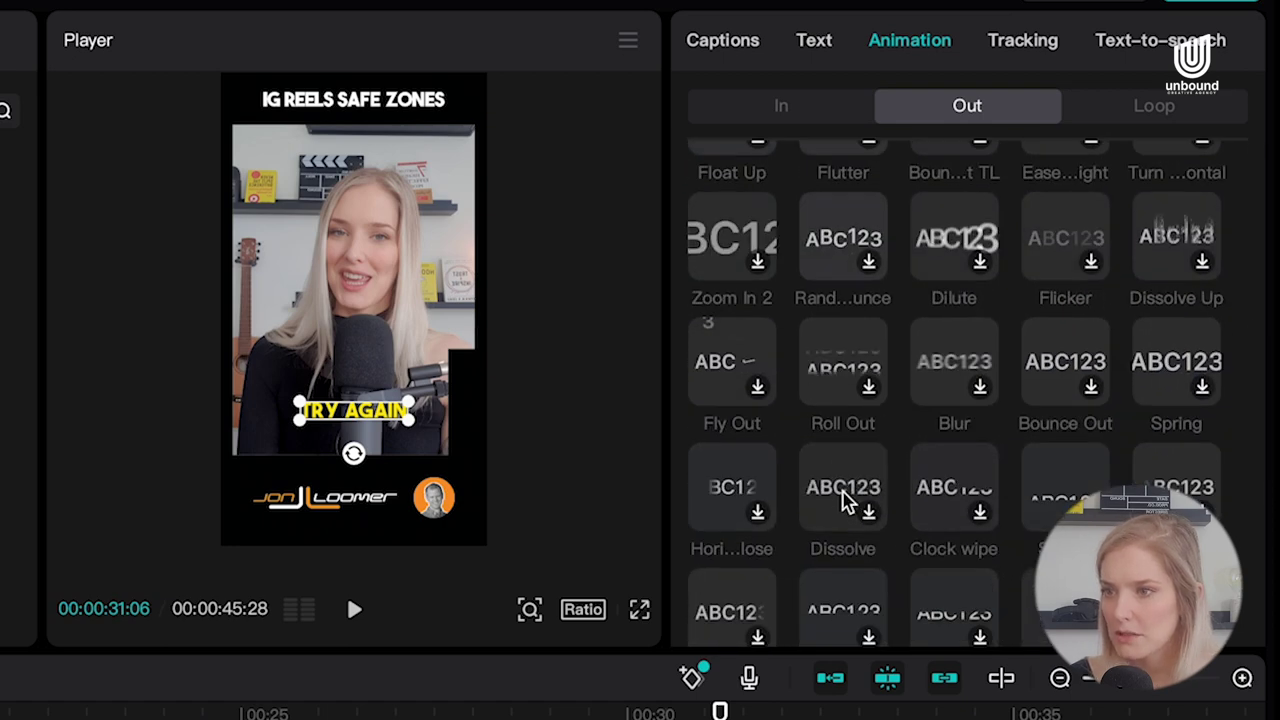
pyautogui.click(845, 500)
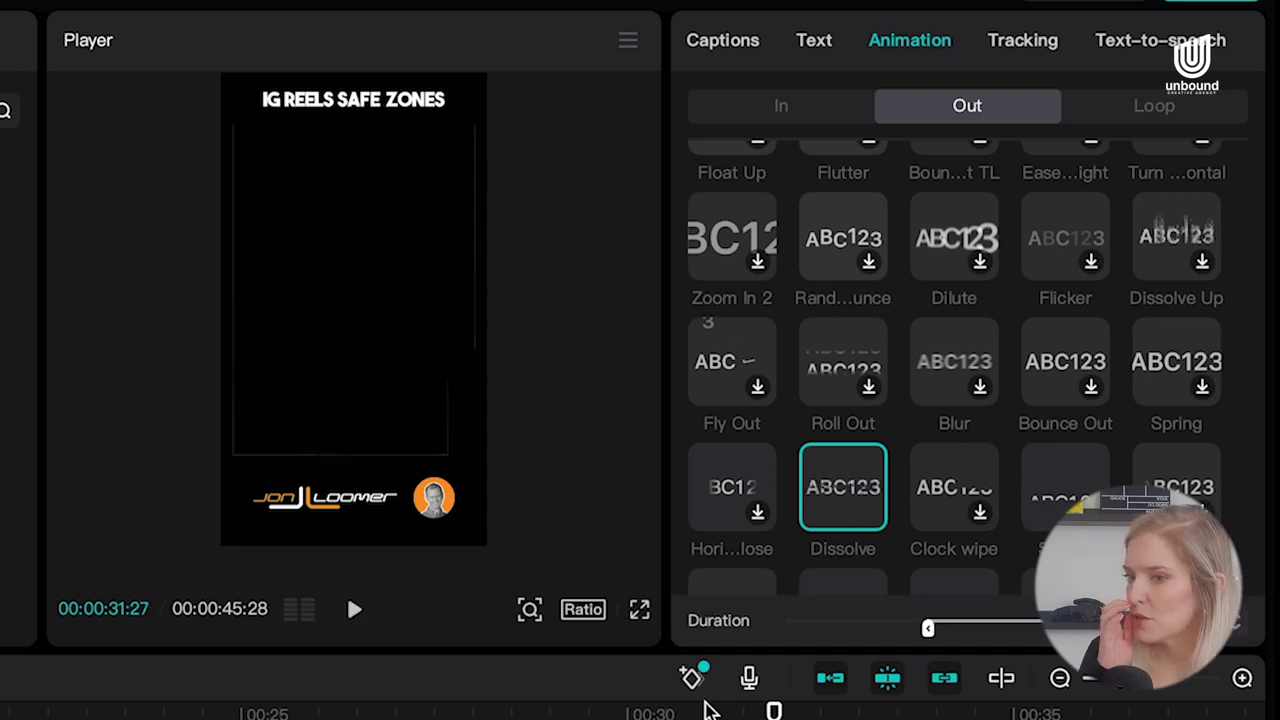
# Step: Shorten the duration of the "try again" caption's Dissolve animation to 0.1 s
pyautogui.click(688, 713)
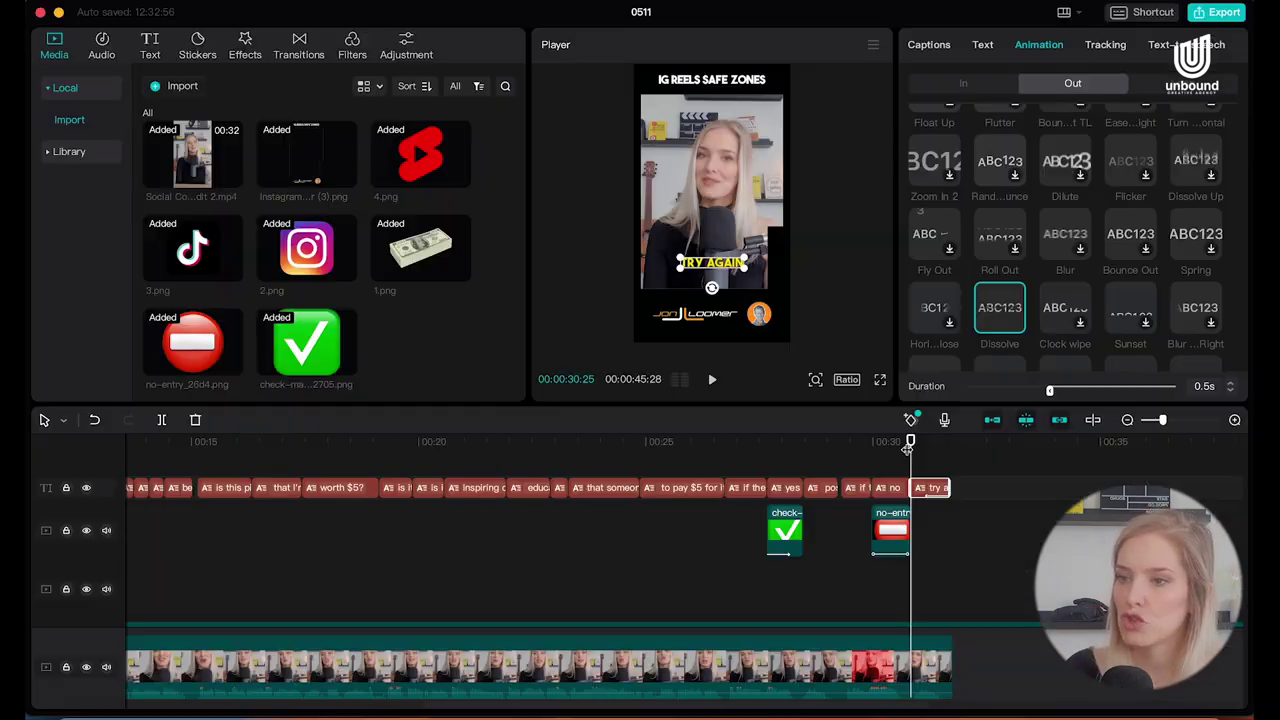
pyautogui.click(1050, 392)
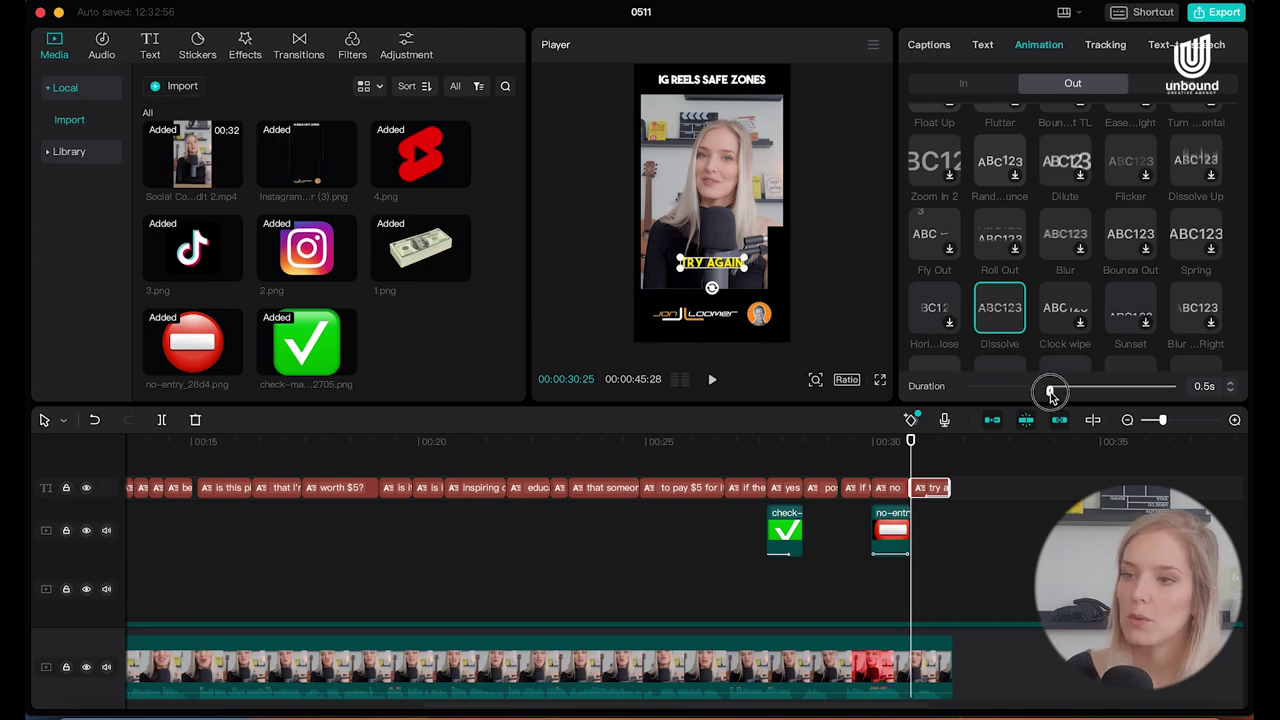
pyautogui.moveTo(1050, 392); pyautogui.dragTo(1066, 391)
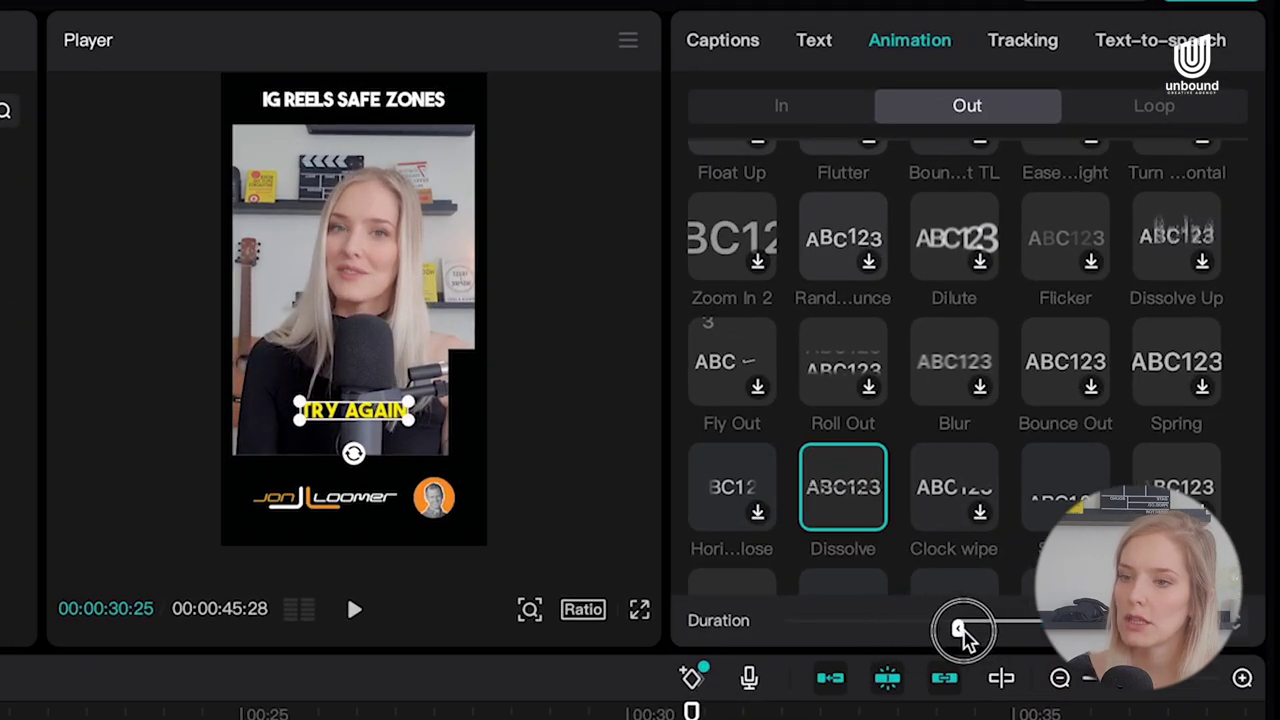
pyautogui.moveTo(963, 637); pyautogui.dragTo(1048, 630)
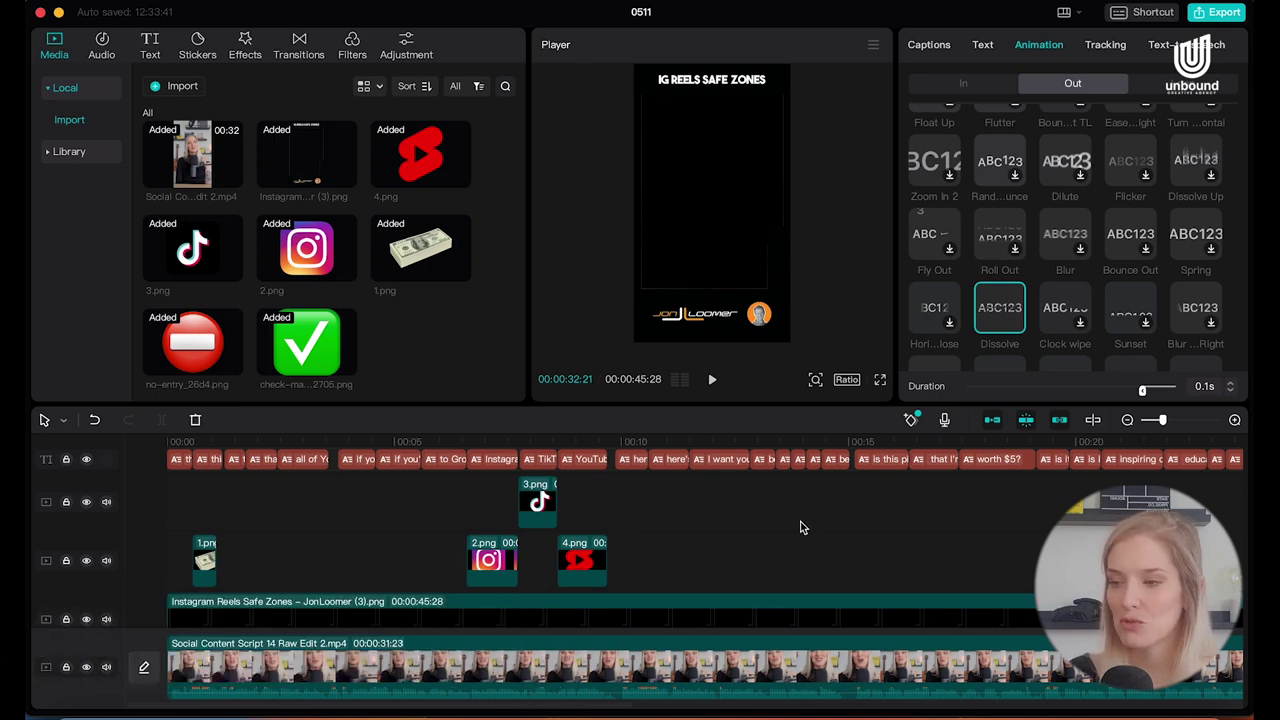
# Step: Browse the Transition sound effects and preview Woosh, Swish and Ding
pyautogui.click(367, 675)
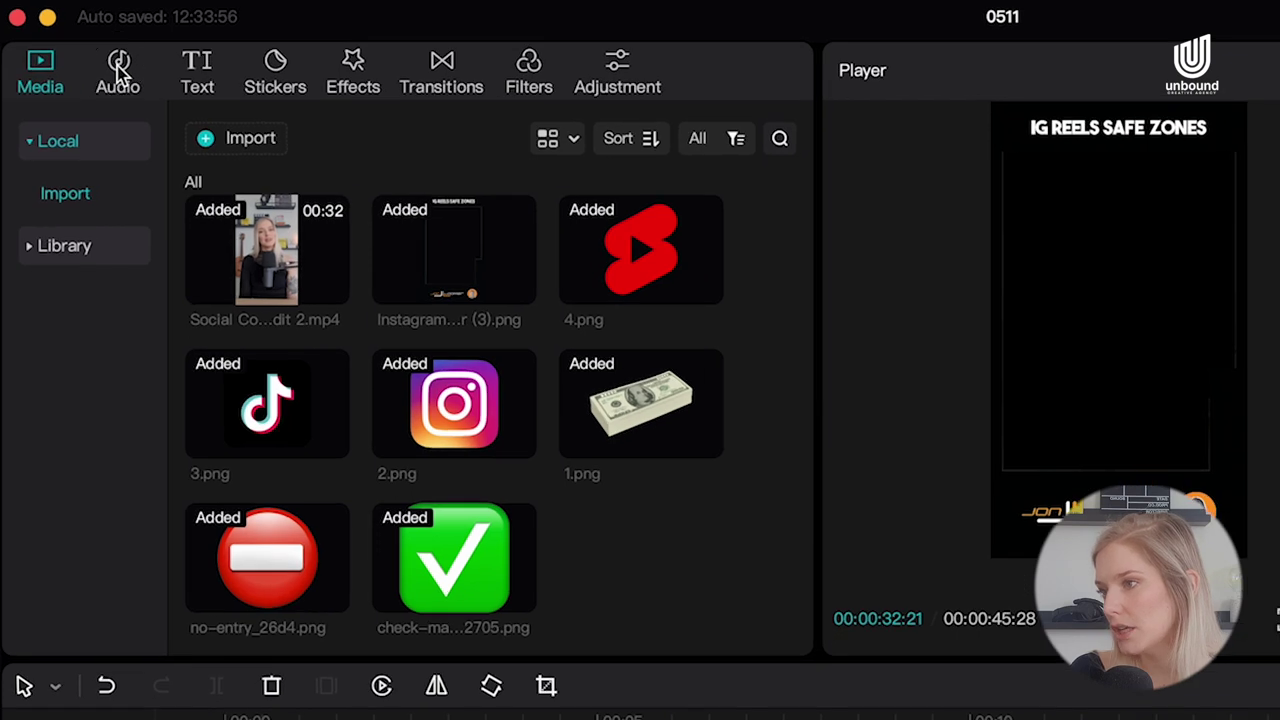
pyautogui.click(102, 44)
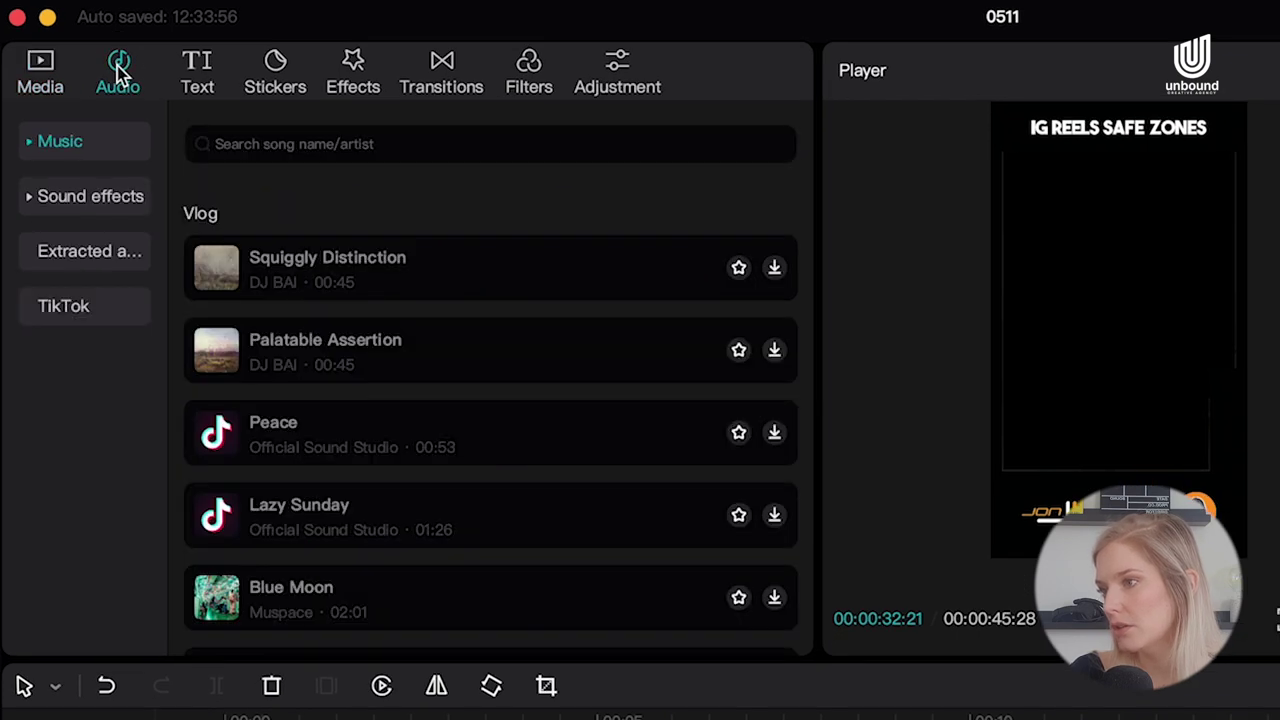
pyautogui.click(71, 200)
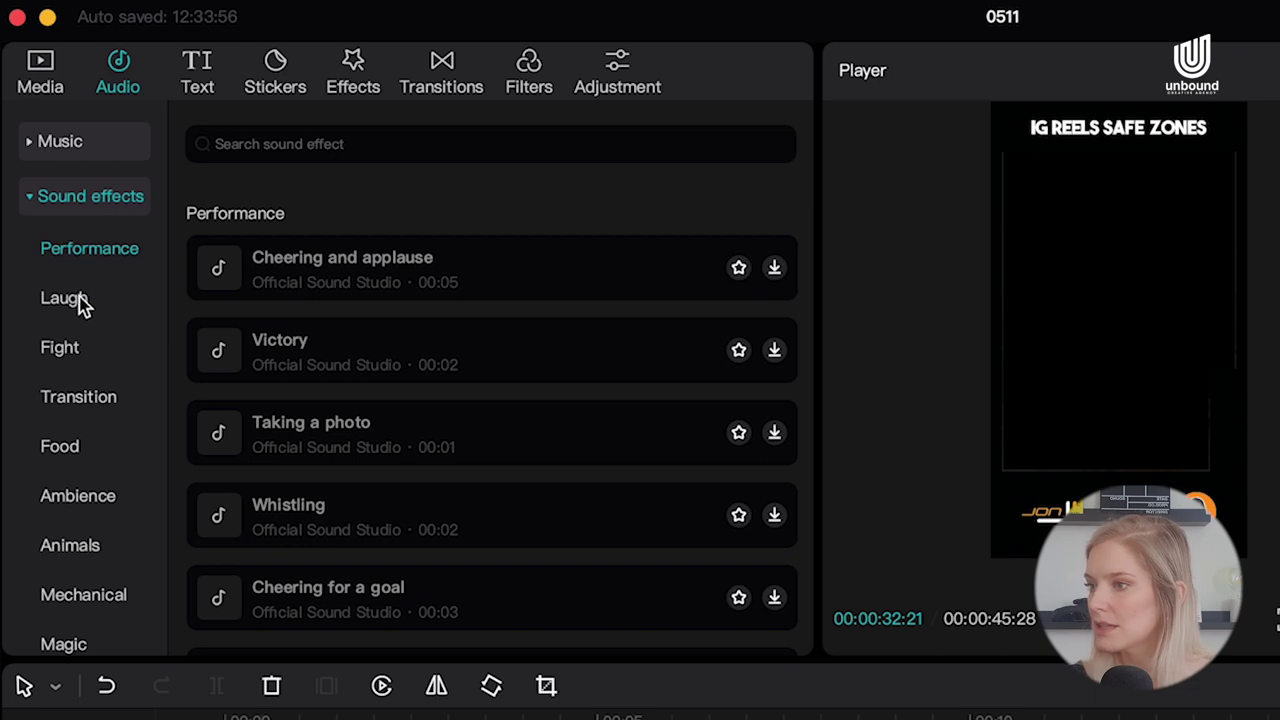
pyautogui.click(100, 398)
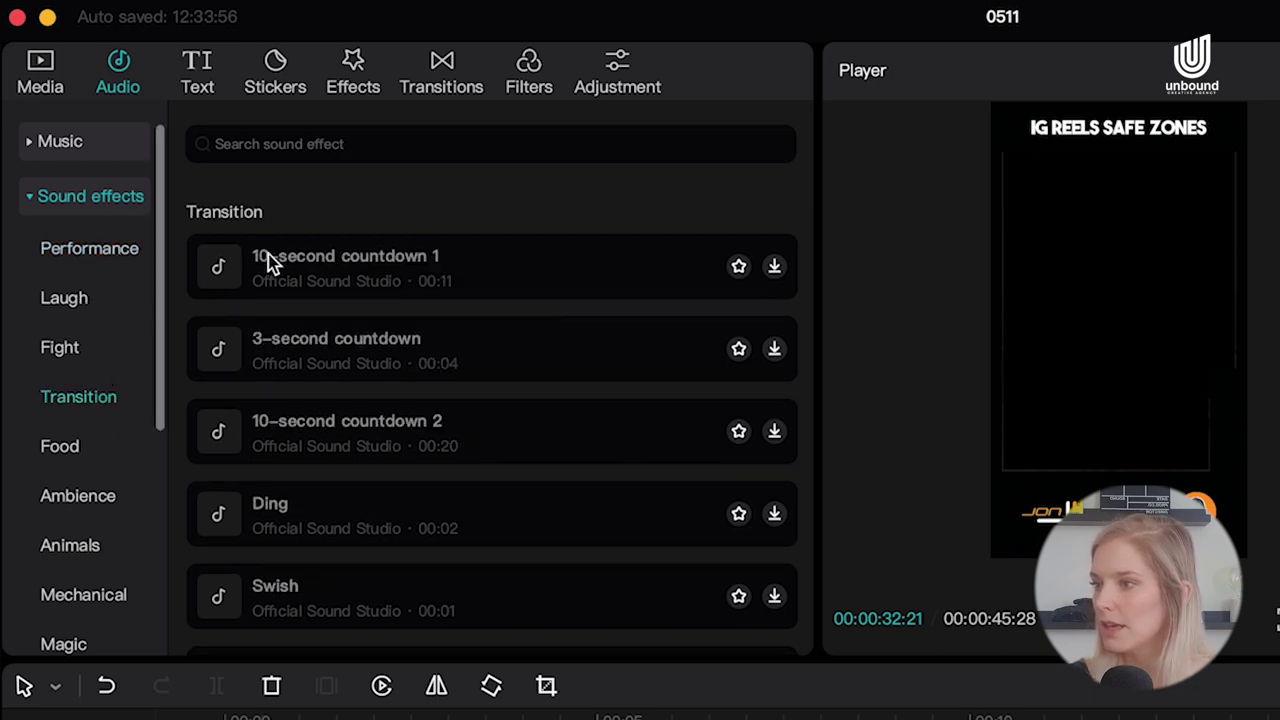
pyautogui.scroll(-1, 347, 513)
pyautogui.scroll(-3, 347, 513)
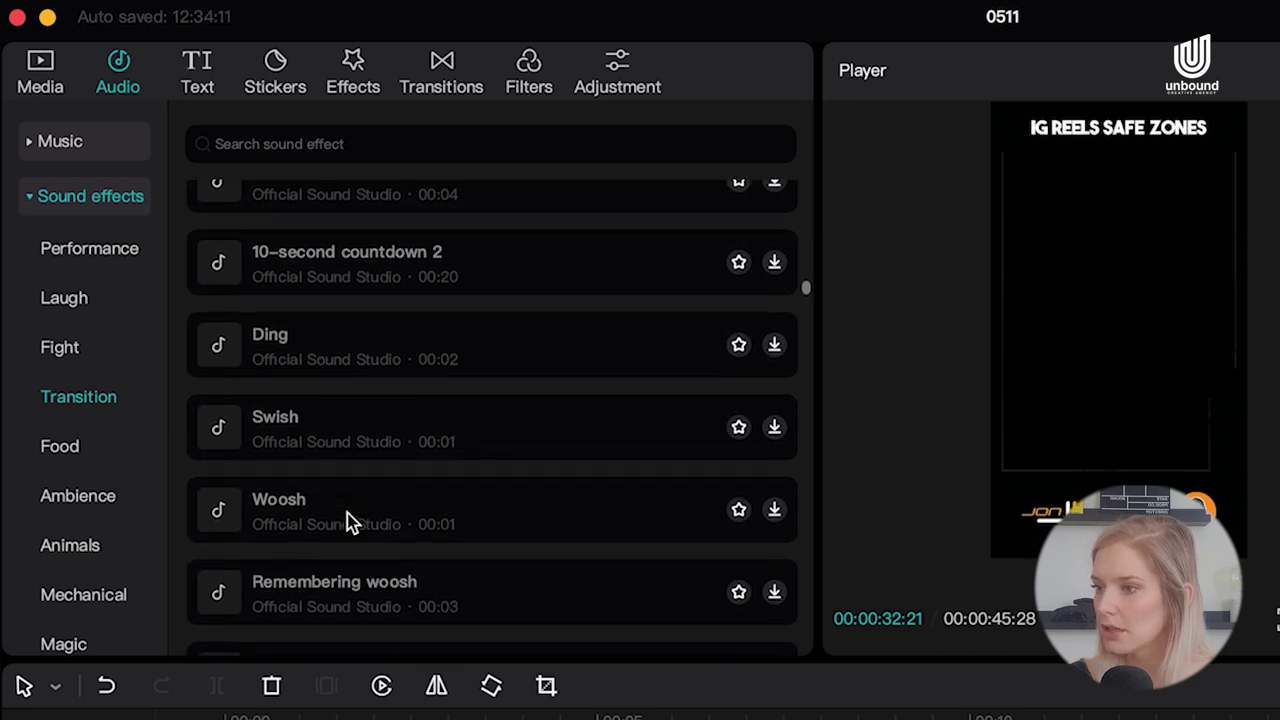
pyautogui.click(290, 507)
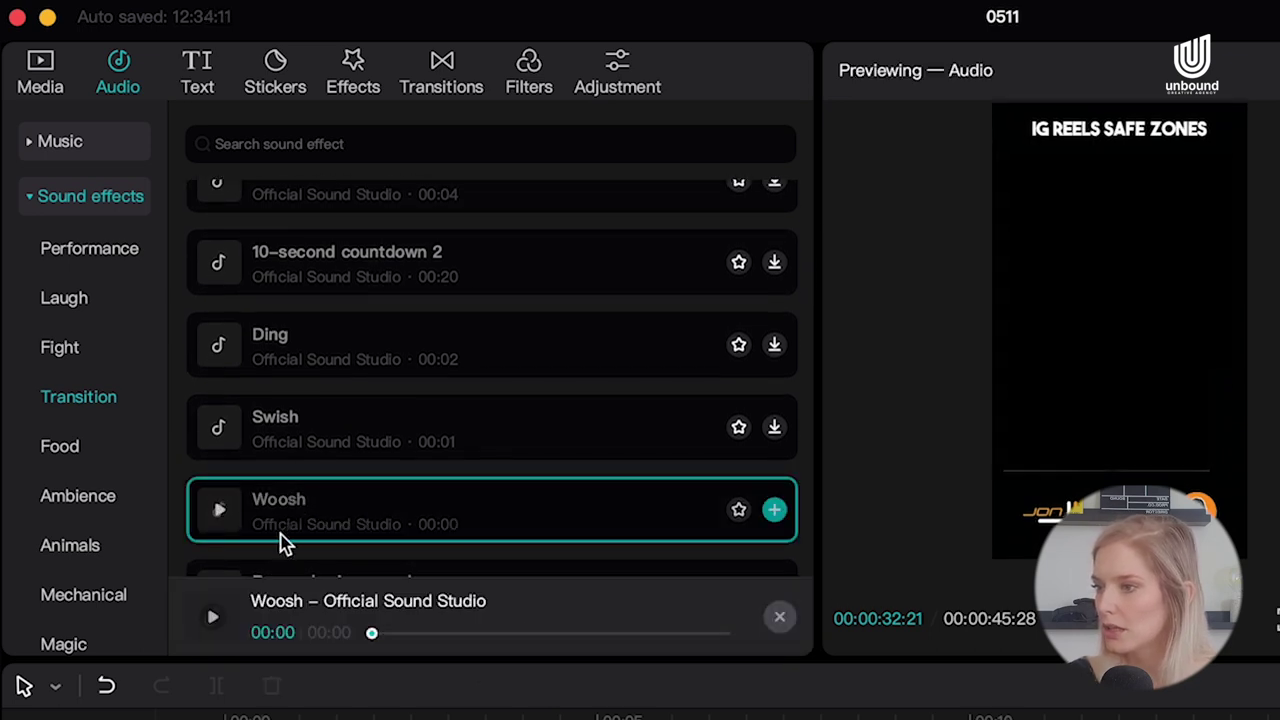
pyautogui.click(265, 432)
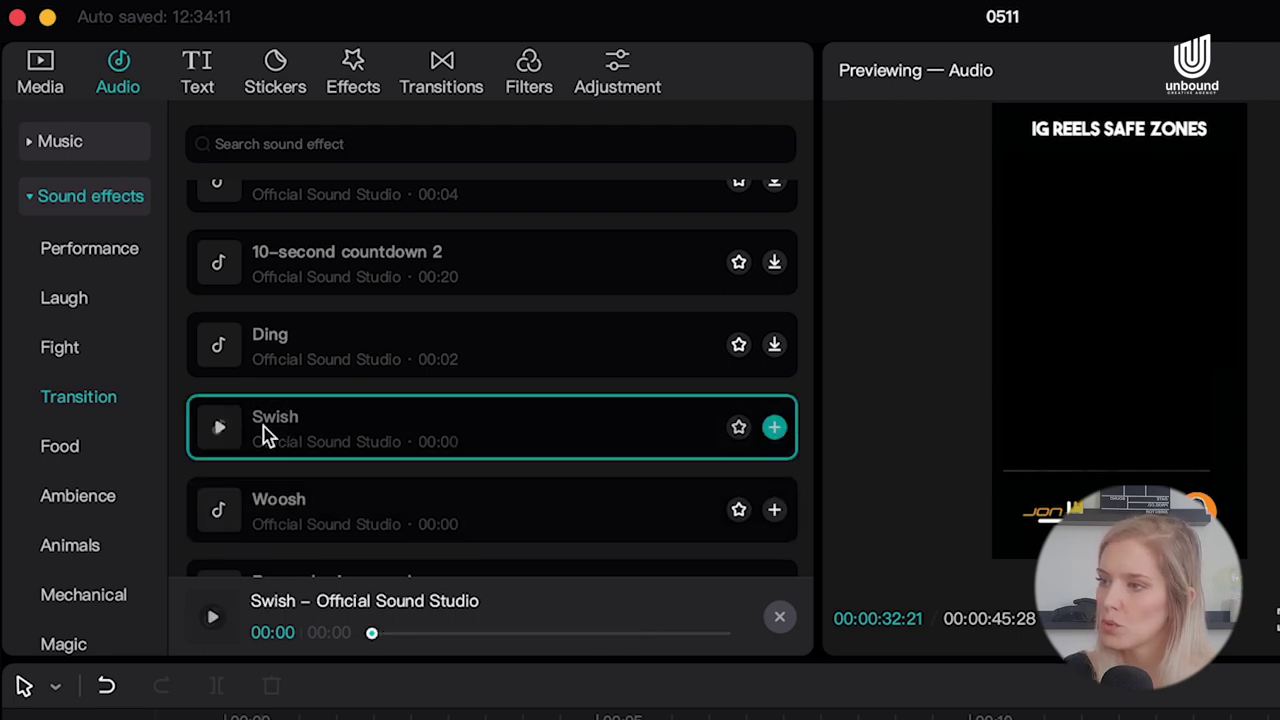
pyautogui.scroll(-1, 266, 432)
pyautogui.click(263, 325)
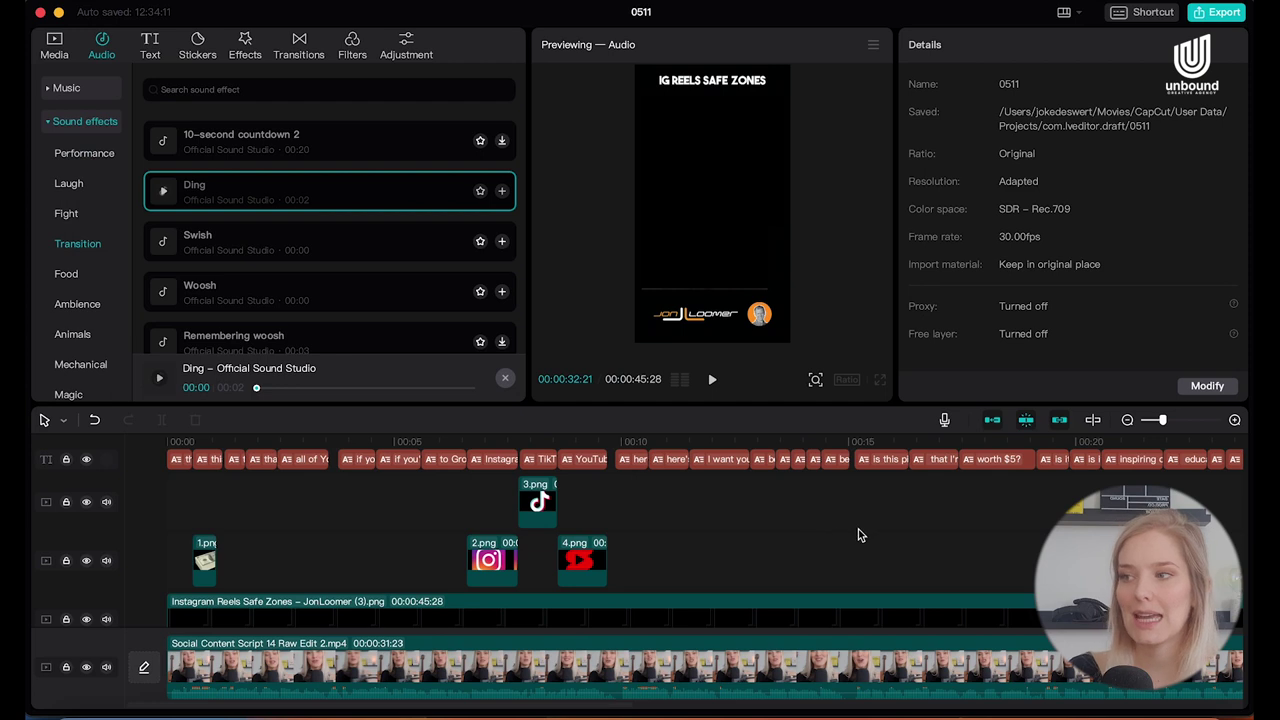
# Step: Add the Ding sound effect at 00:00:27:20, where the check mark appears, and play that part back
pyautogui.hscroll(5, 1279, 719)
pyautogui.hscroll(3, 858, 529)
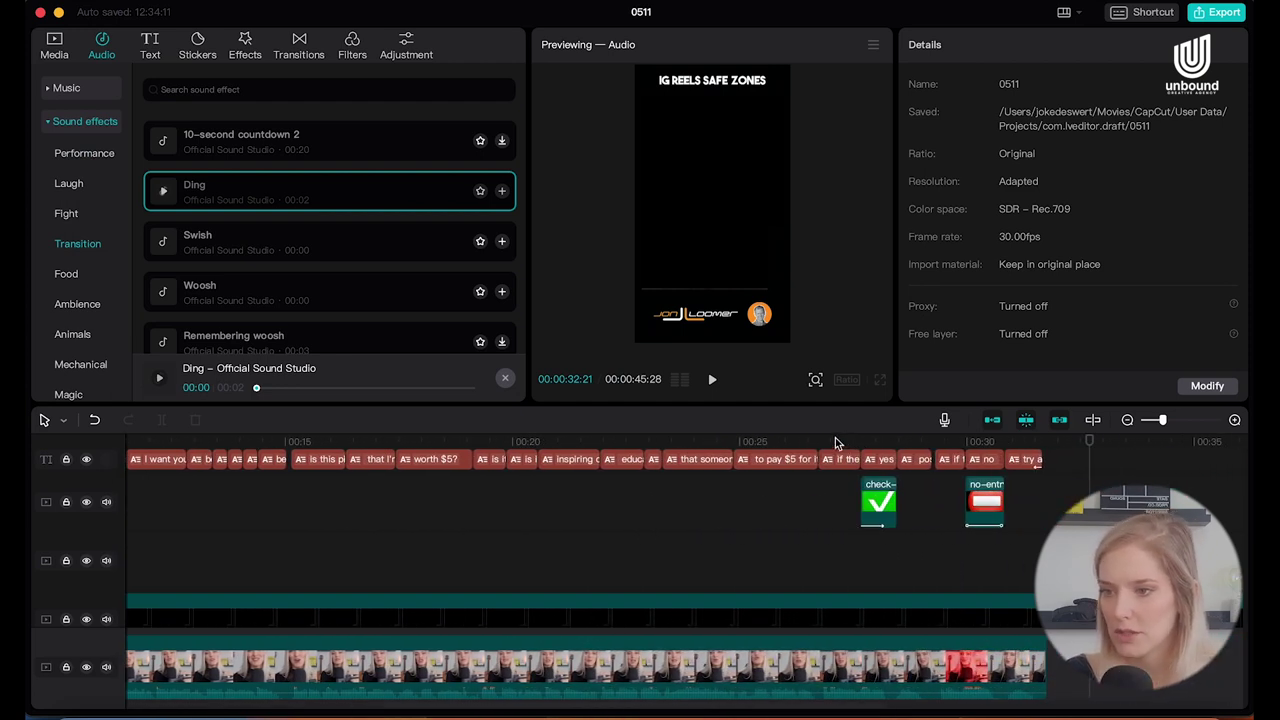
pyautogui.click(860, 442)
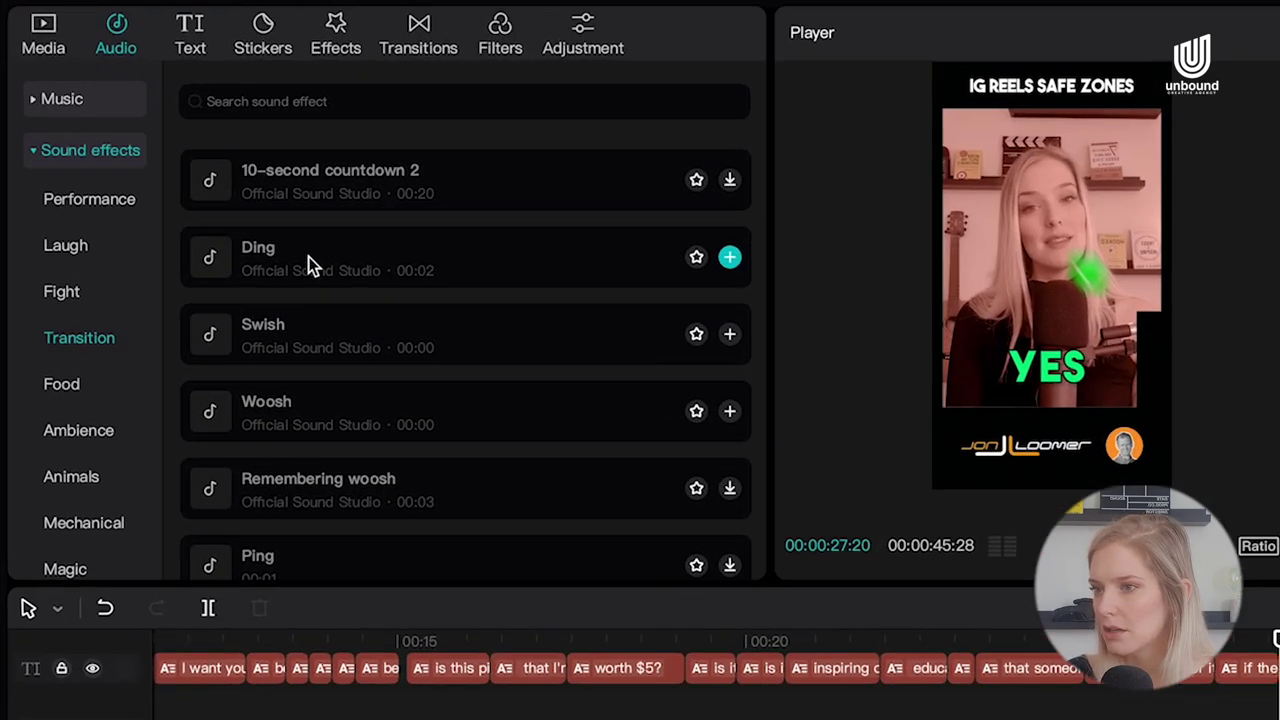
pyautogui.moveTo(235, 196); pyautogui.dragTo(527, 409)
pyautogui.moveTo(736, 585); pyautogui.dragTo(1279, 719)
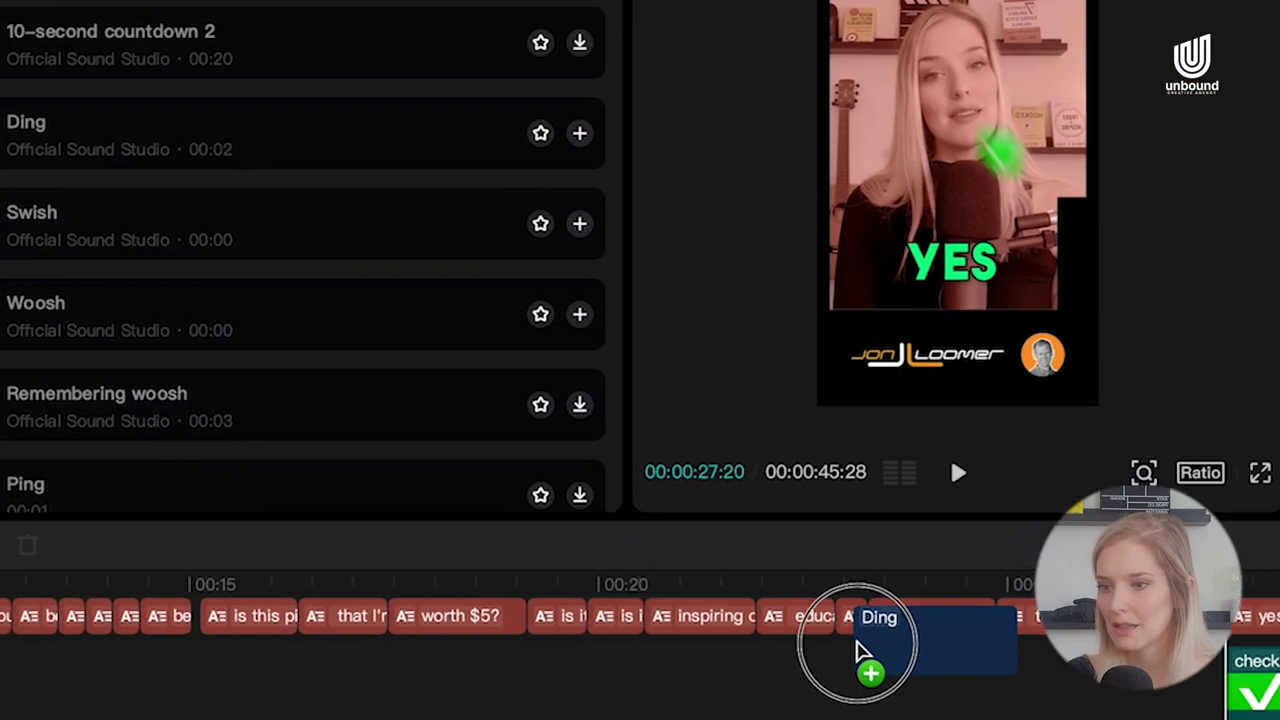
pyautogui.moveTo(905, 640); pyautogui.dragTo(934, 637)
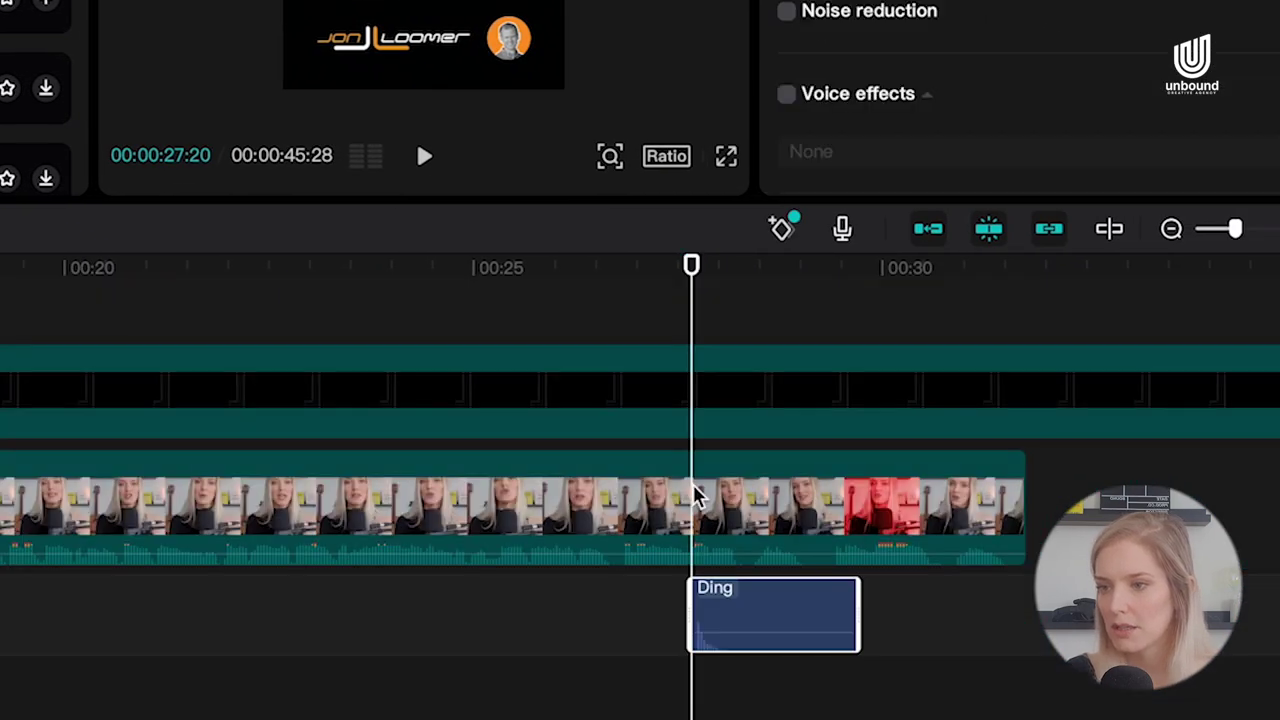
pyautogui.scroll(3, 677, 429)
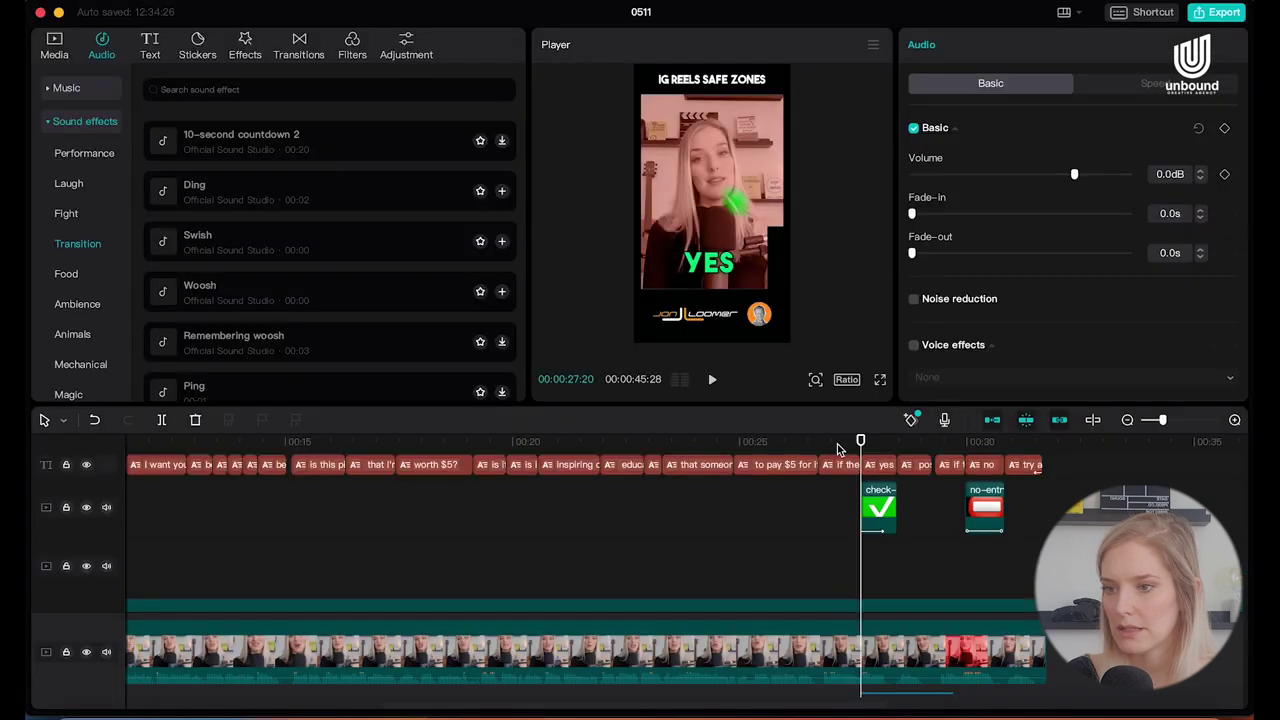
pyautogui.click(652, 267)
pyautogui.press('space')
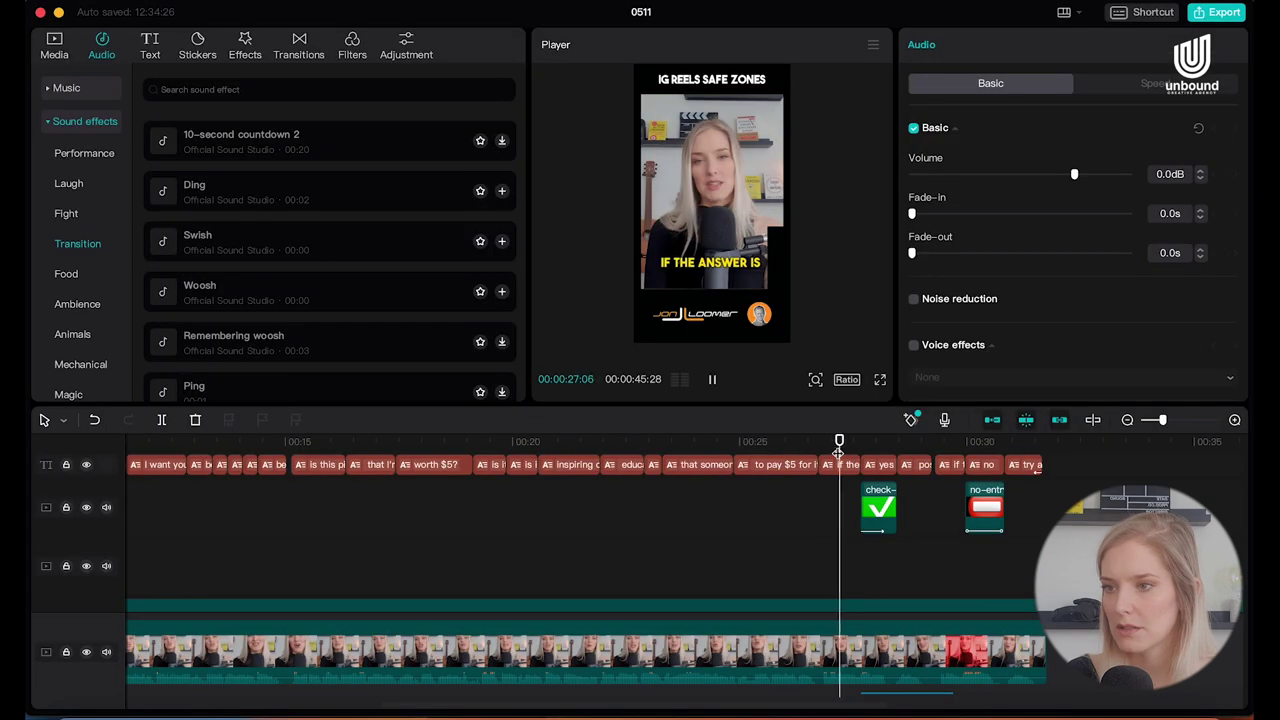
# Step: Play back the section from the "if the answer is" caption through the "no" caption to check the emoji and Ding sound
pyautogui.press('space')
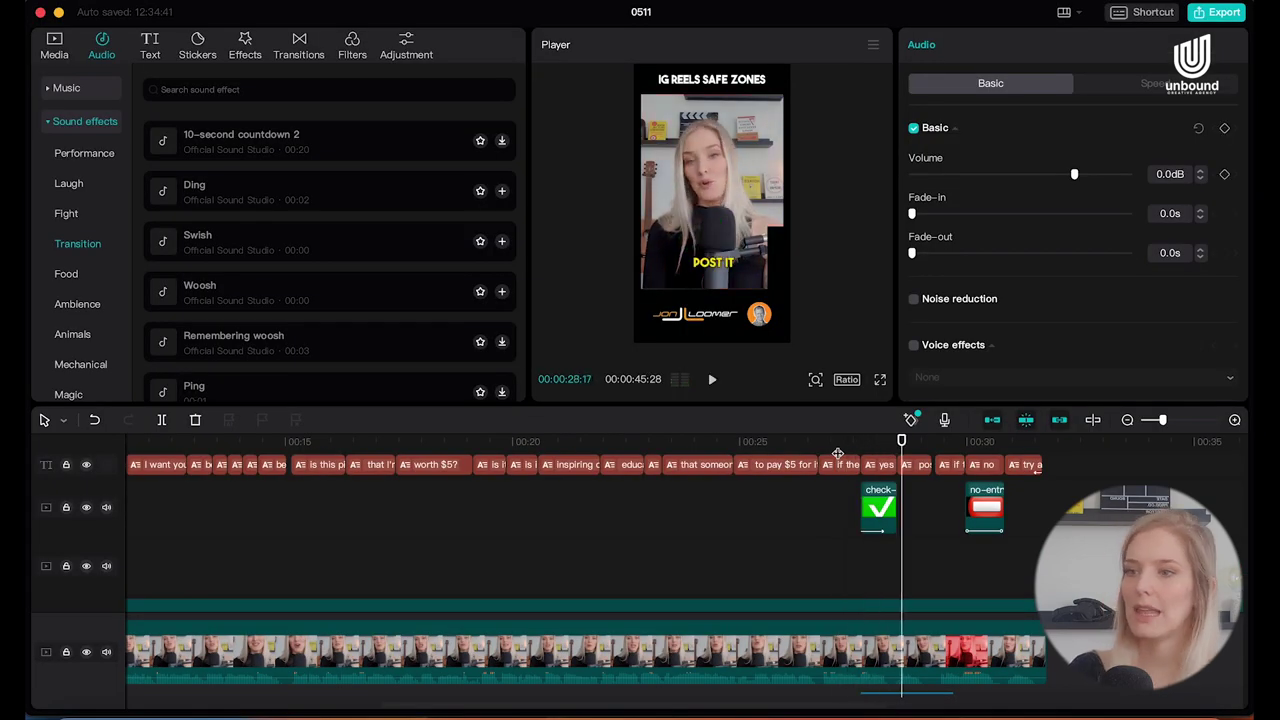
pyautogui.click(836, 445)
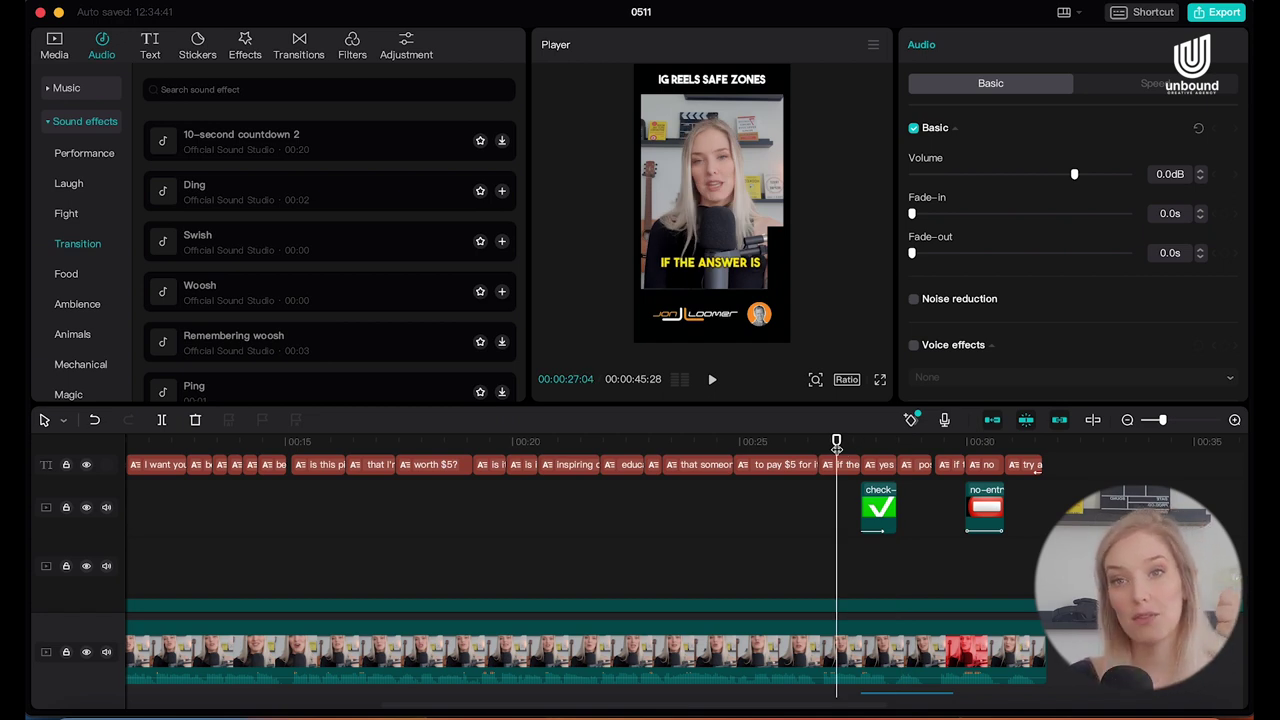
pyautogui.moveTo(836, 445); pyautogui.dragTo(821, 448)
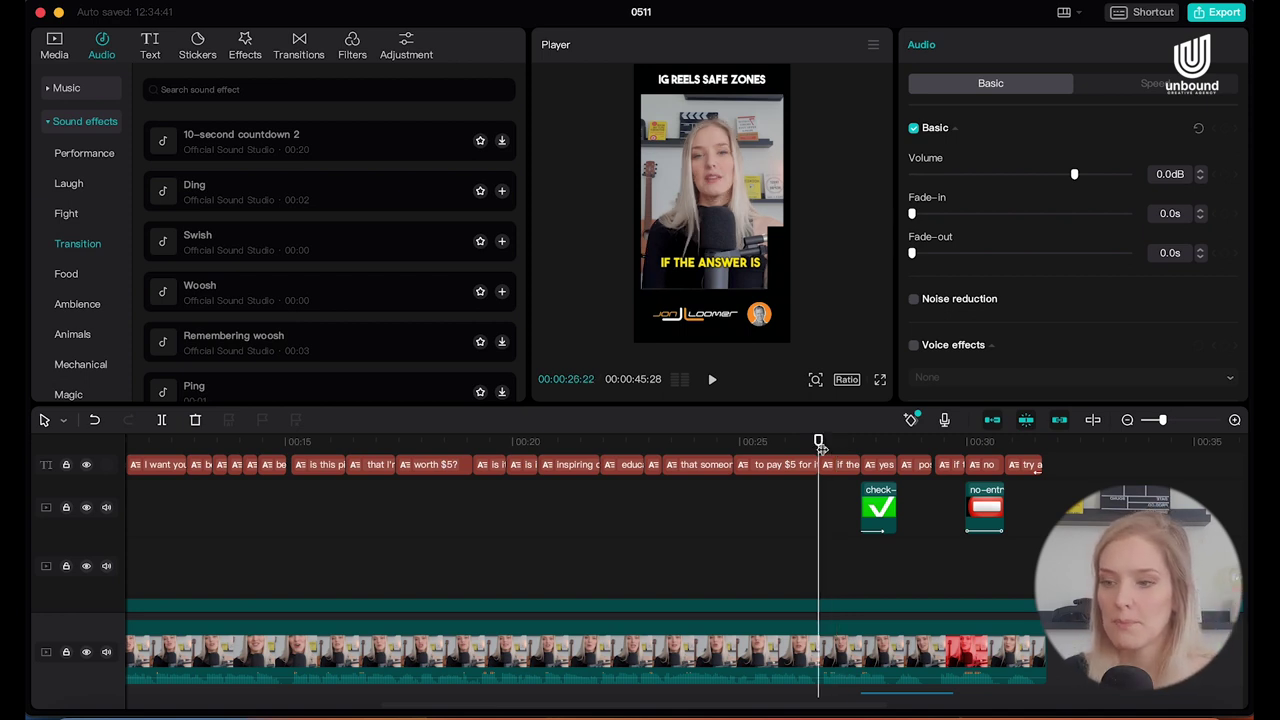
pyautogui.press('space')
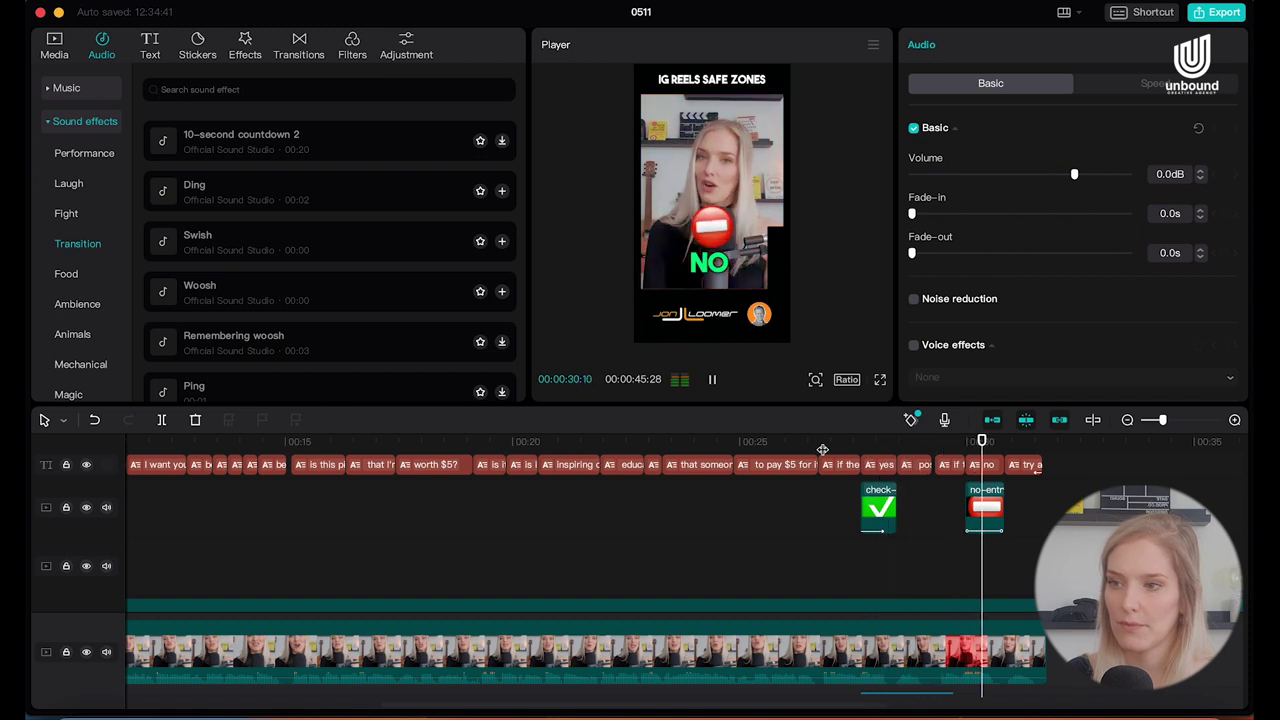
pyautogui.press('space')
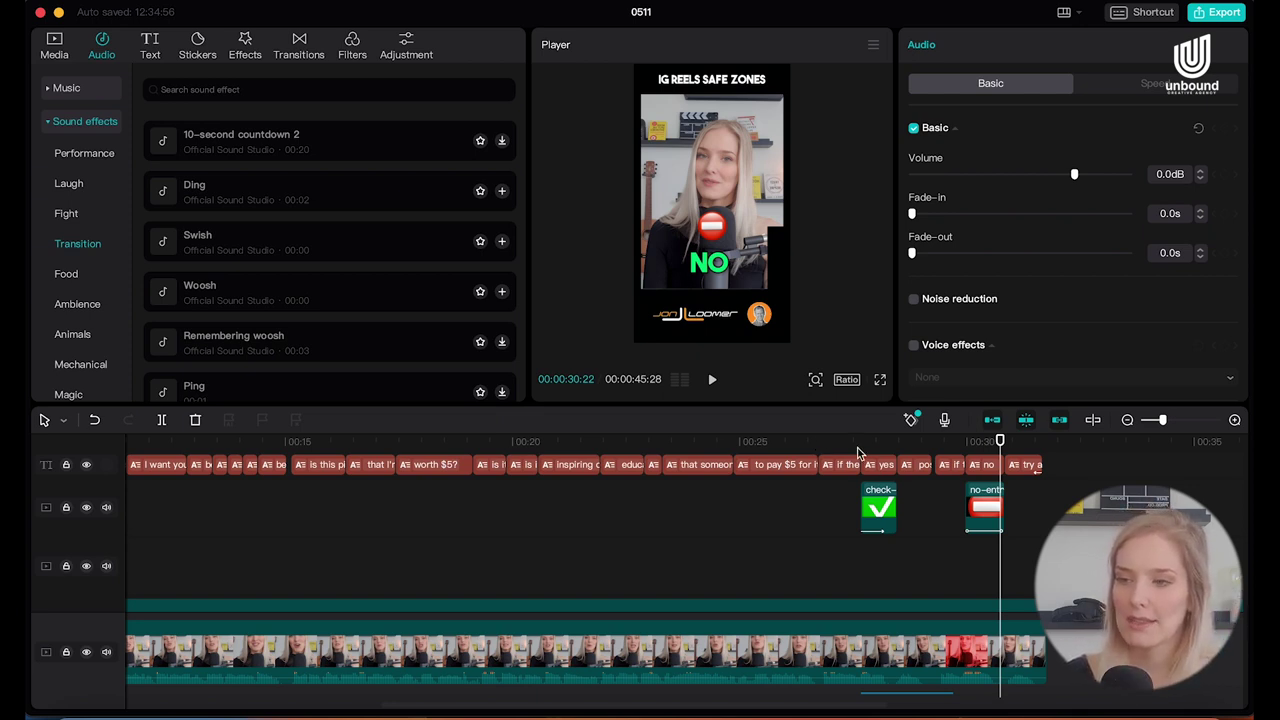
# Step: Place the playhead at 00:00:27:20, where the check mark appears, and browse the Vlog music tracks
pyautogui.click(861, 449)
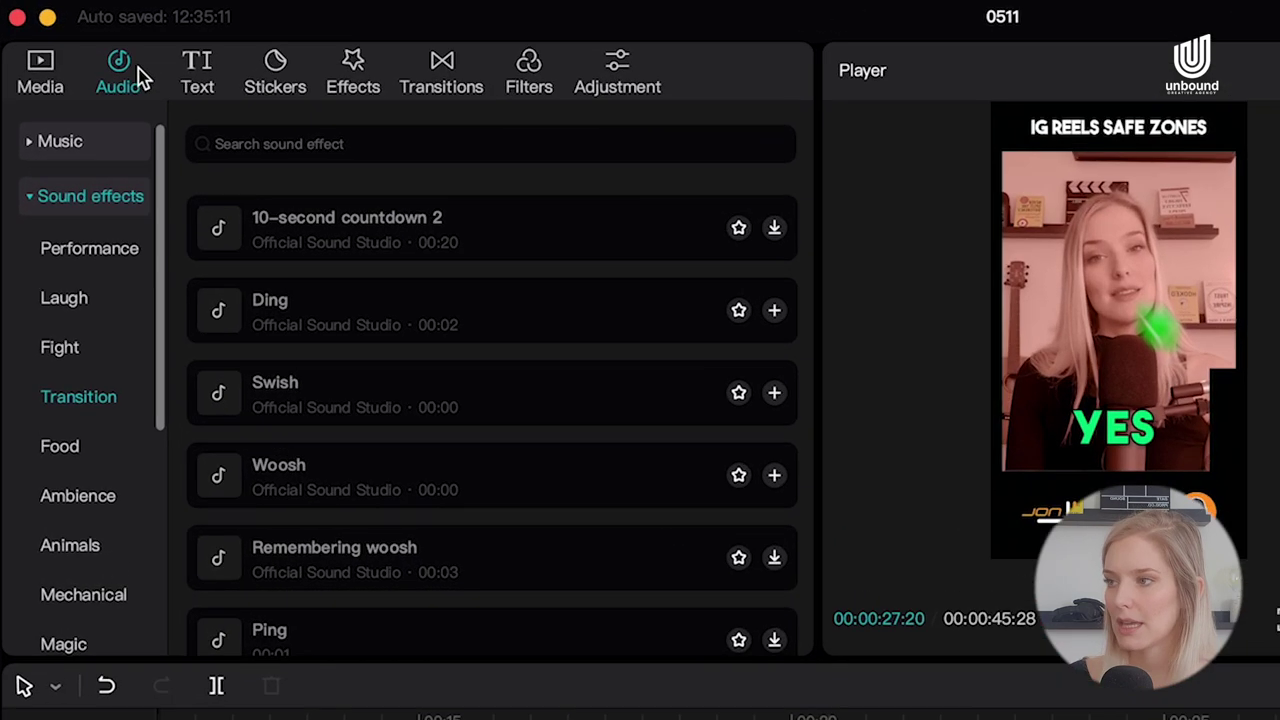
pyautogui.click(74, 145)
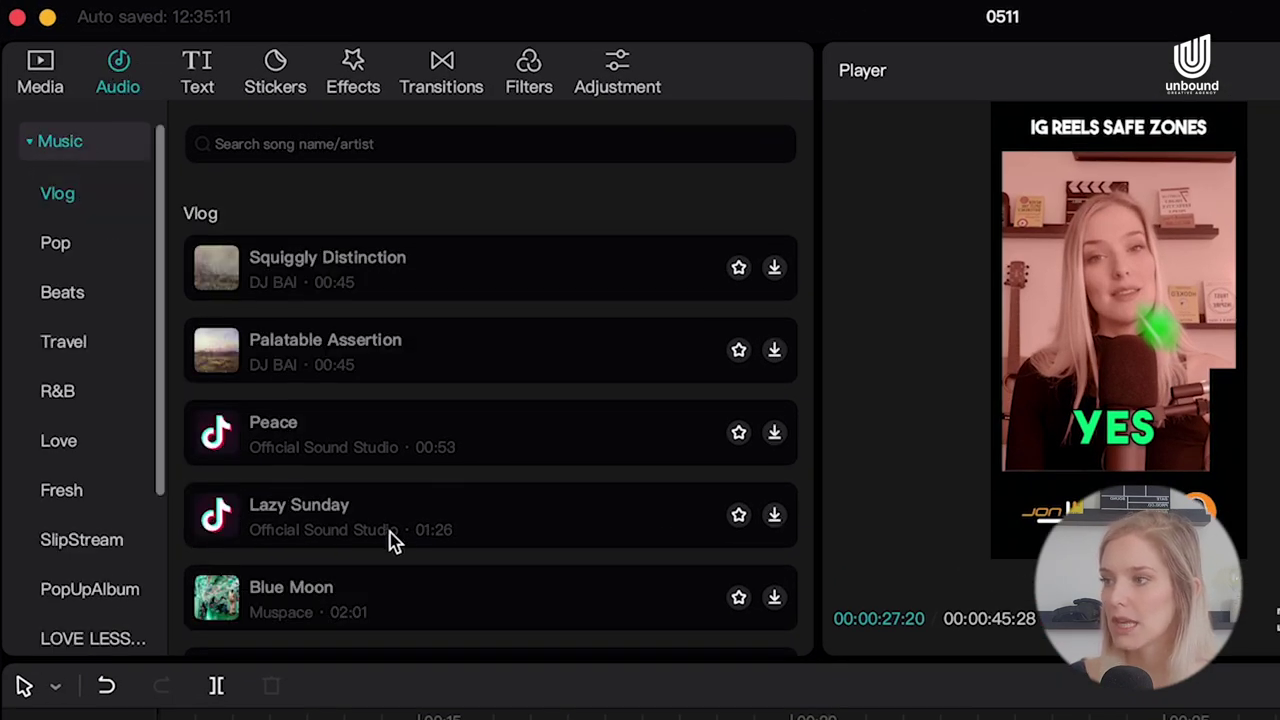
pyautogui.scroll(-5, 391, 539)
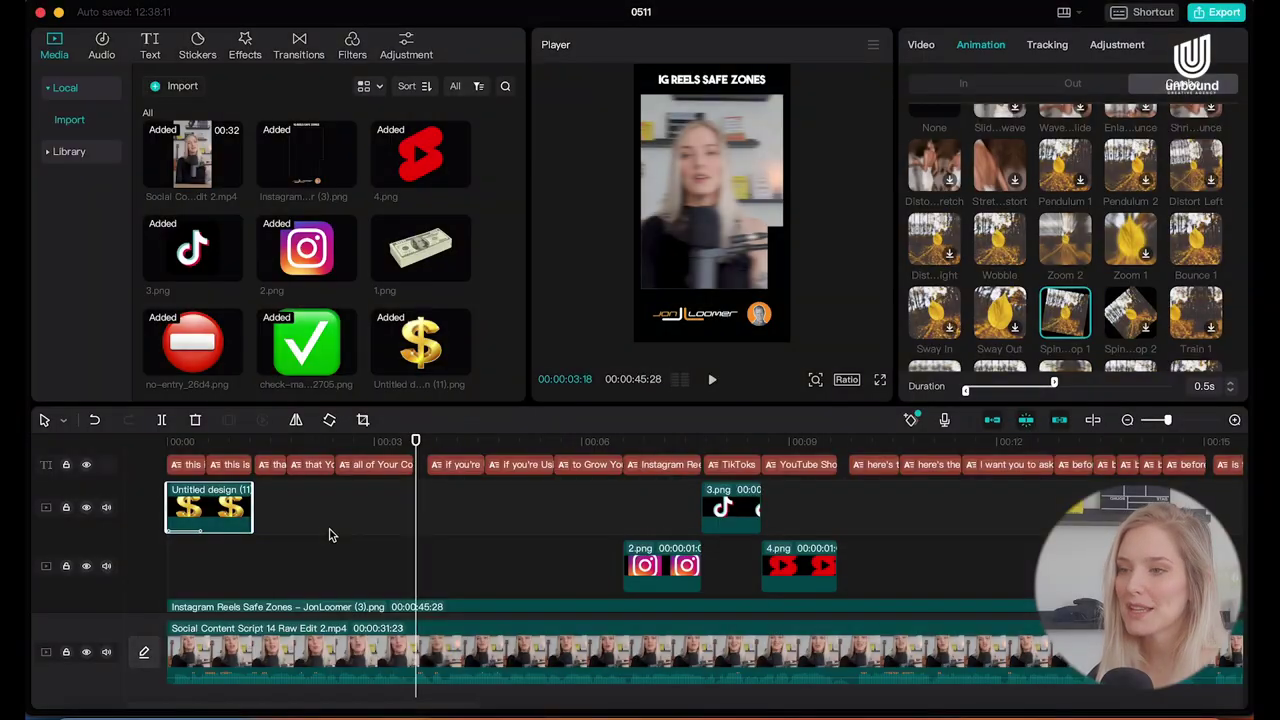
# Step: Delete the Instagram Reels Safe Zones template image from the timeline and return the playhead to 00:00:00:00
pyautogui.scroll(-3, 331, 535)
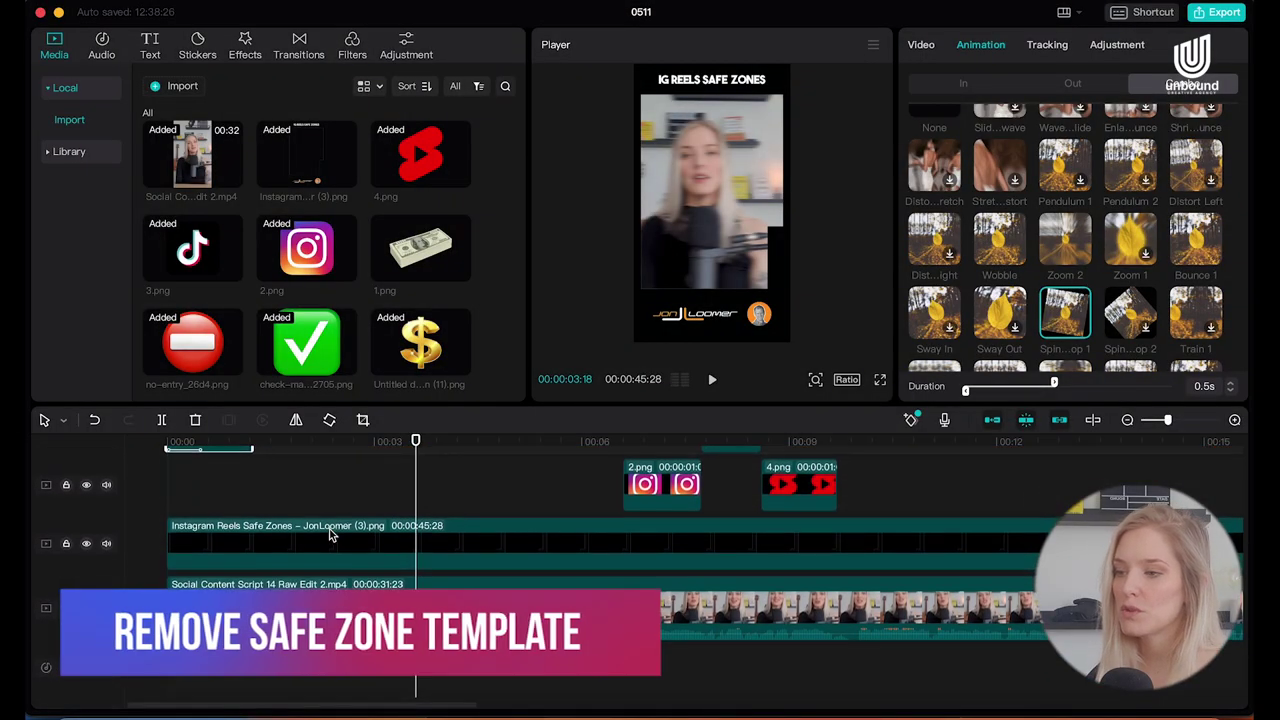
pyautogui.click(270, 535)
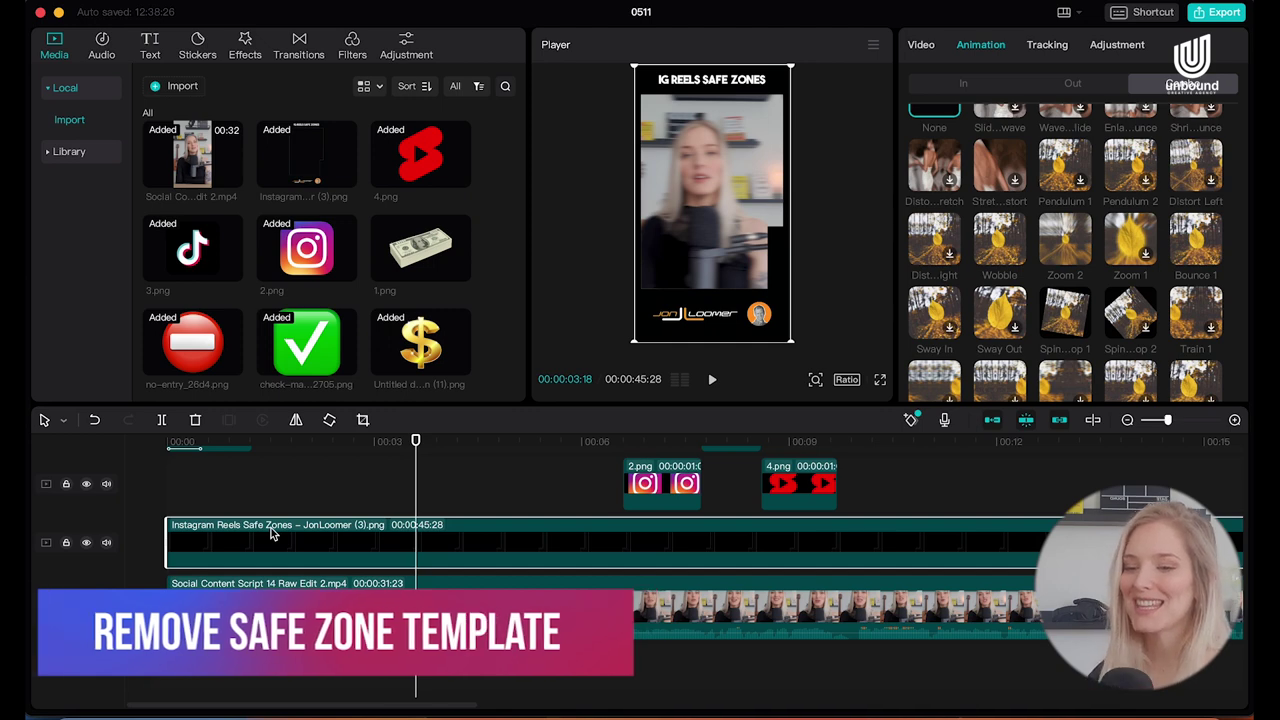
pyautogui.press('Delete')
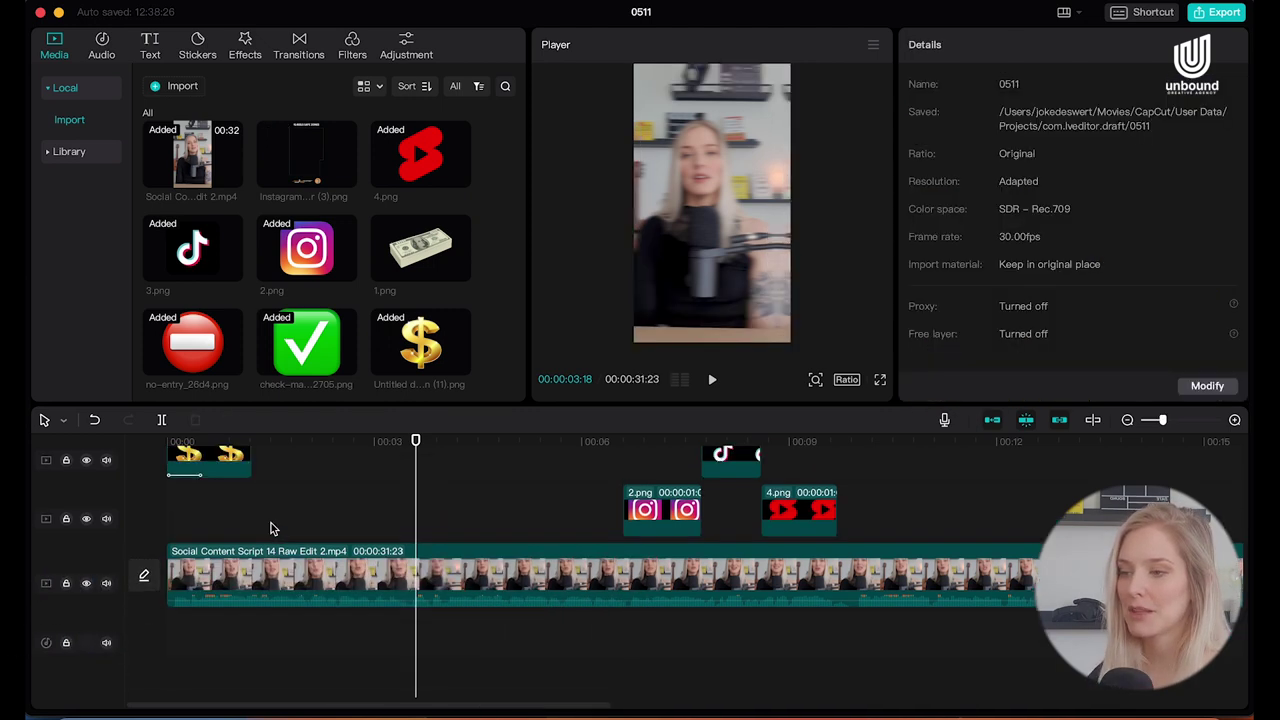
pyautogui.scroll(2, 338, 534)
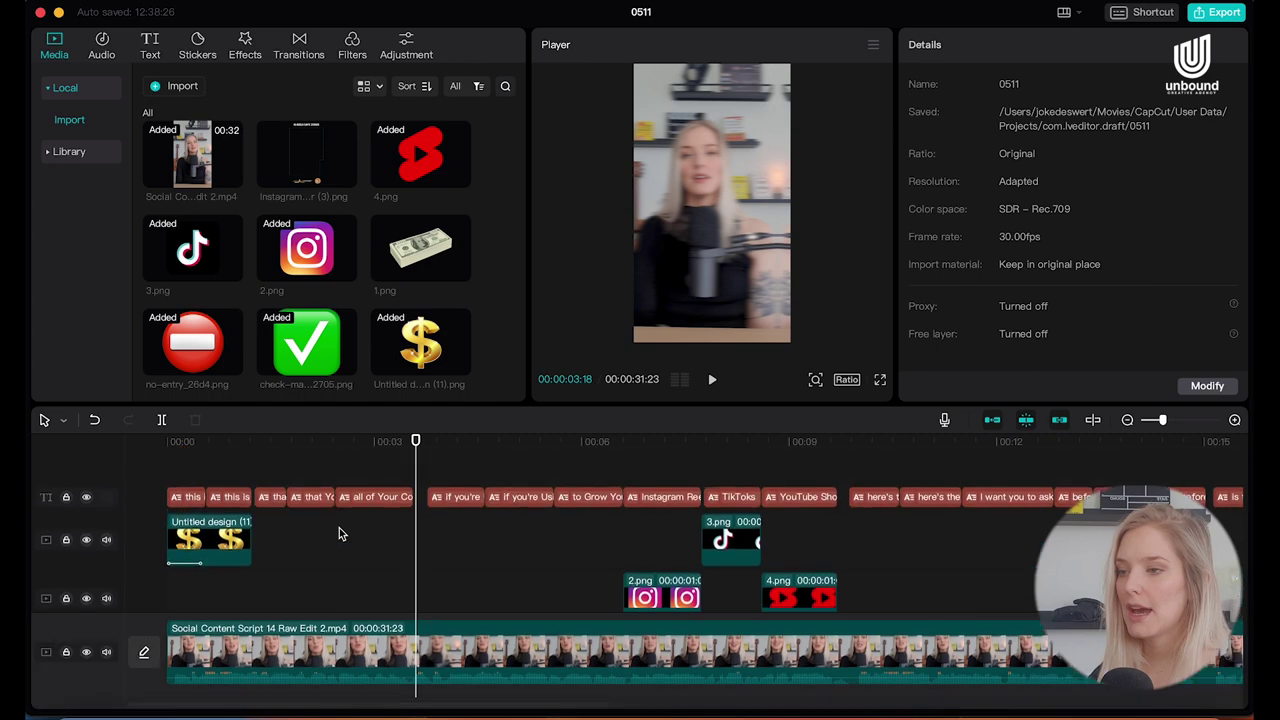
pyautogui.click(169, 443)
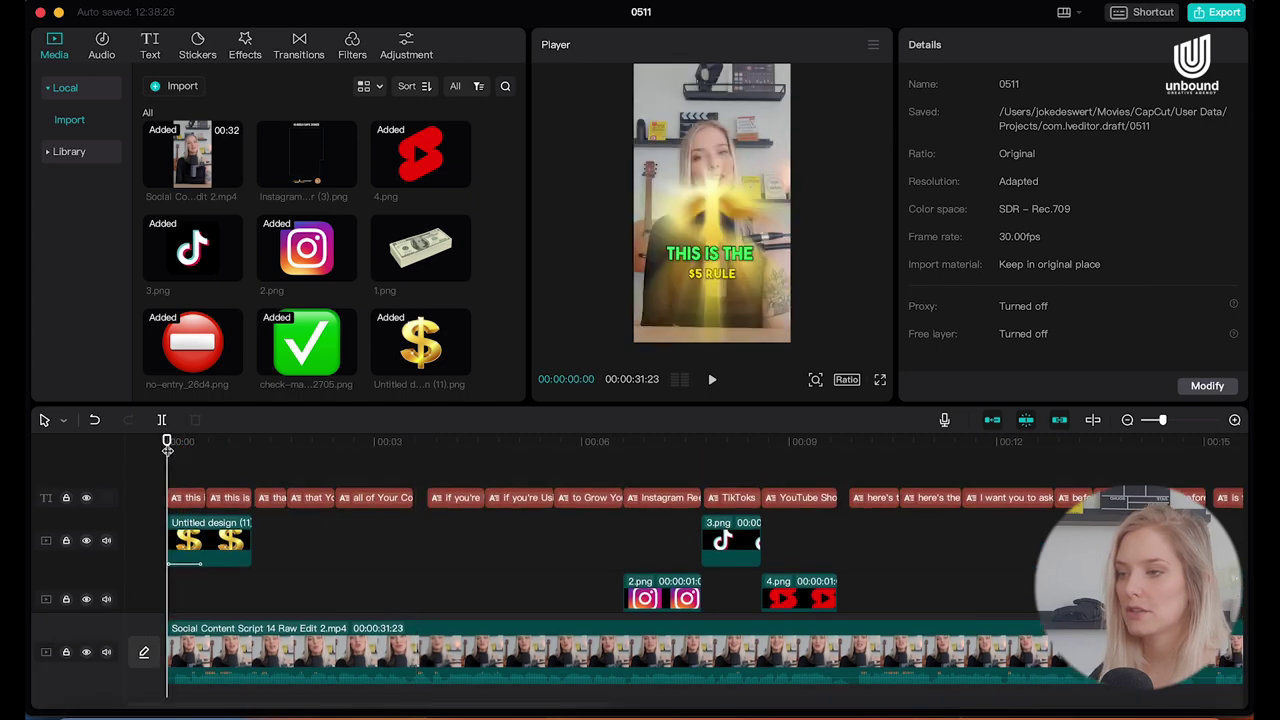